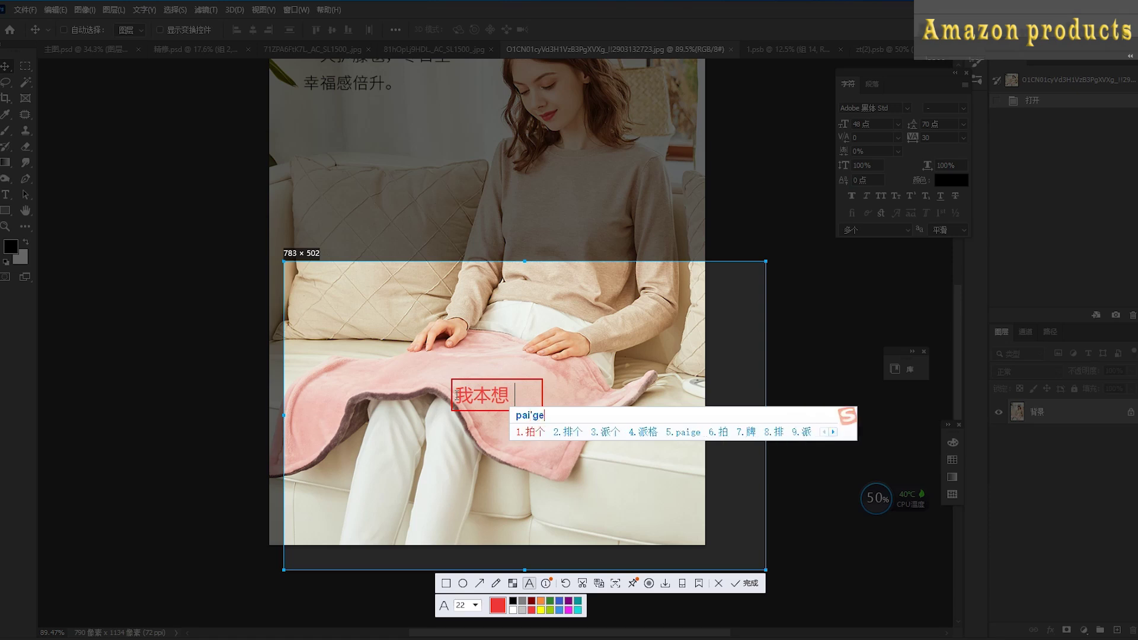
{"action": "key", "text": "space"}
{"action": "type", "text": "chabuduod"}
{"action": "key", "text": "space"}
{"action": "type", "text": "jiaodu"}
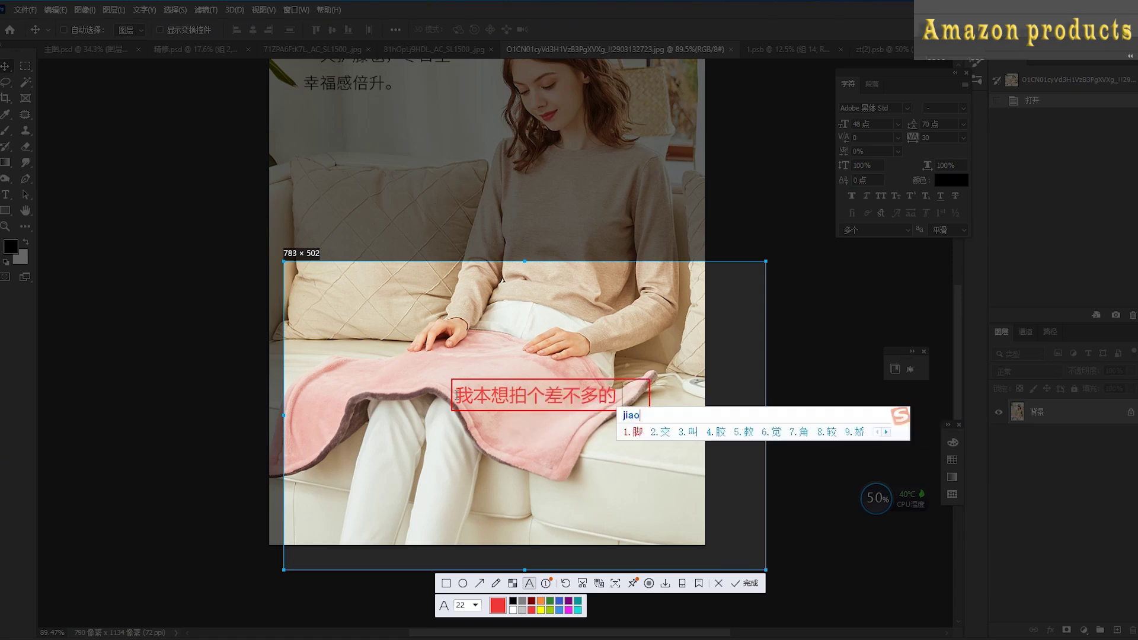
{"action": "key", "text": "space"}
{"action": "key", "text": "Return"}
{"action": "type", "text": "danshi"}
{"action": "key", "text": "space"}
{"action": "key", "text": "Return"}
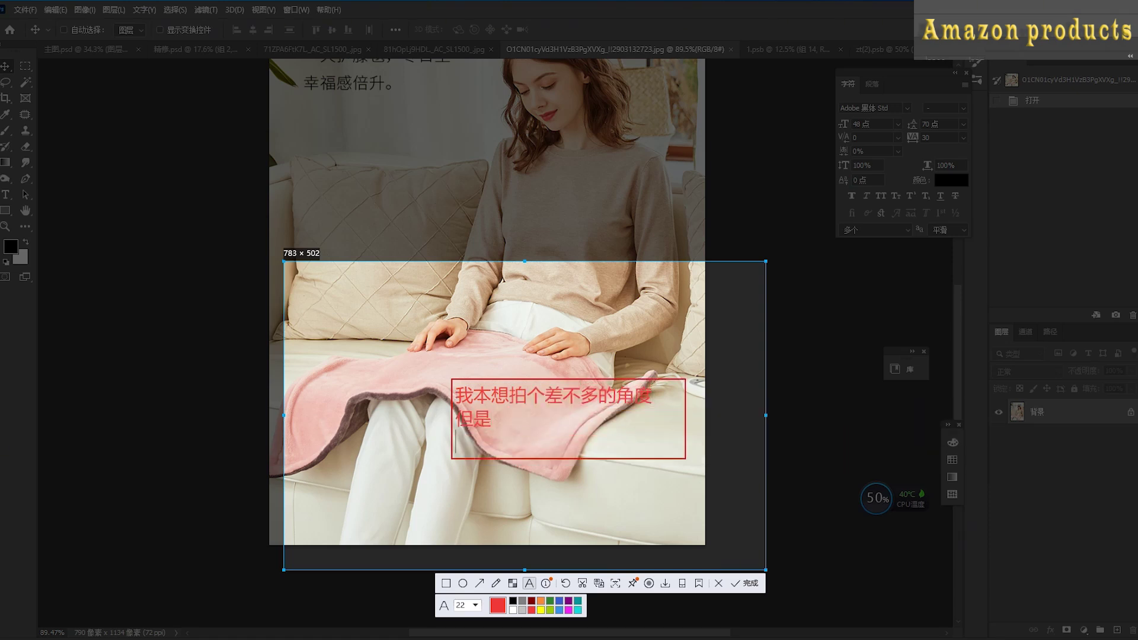
{"action": "type", "text": "wolande"}
{"action": "key", "text": "space"}
{"action": "type", "text": "paile"}
{"action": "key", "text": "space"}
{"action": "key", "text": "Return"}
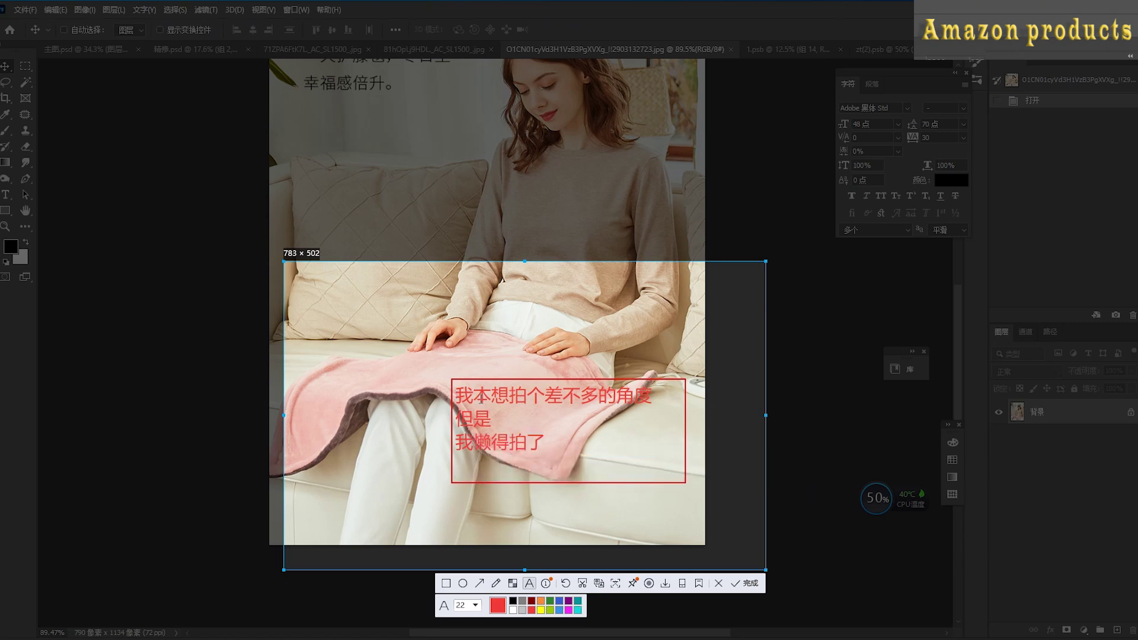
{"action": "left_click", "coordinate": [718, 584]}
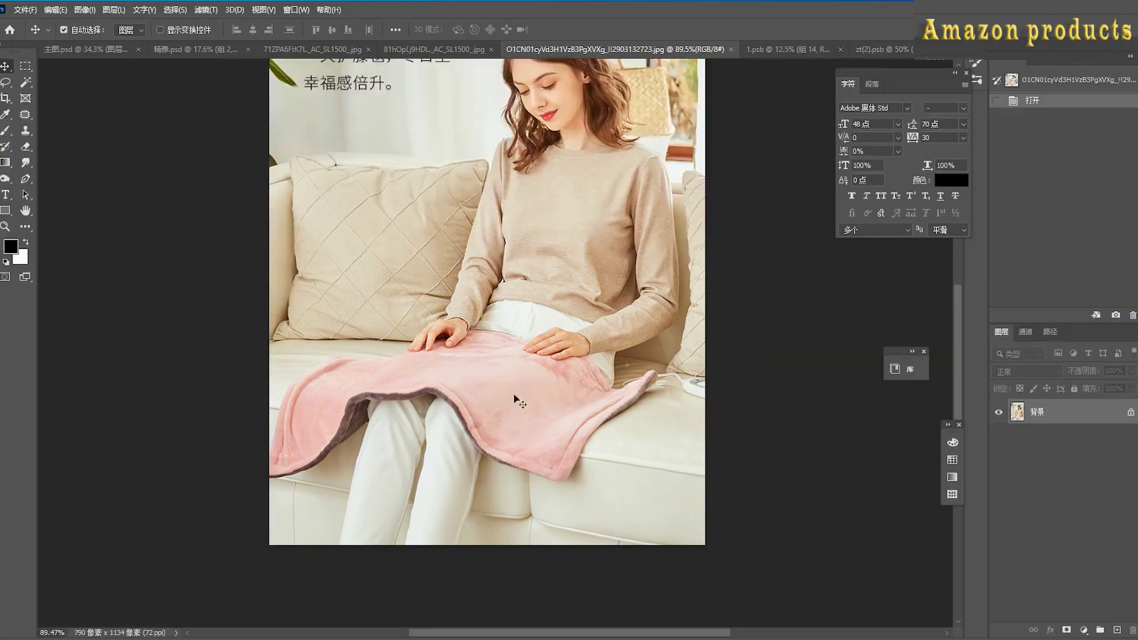
{"action": "scroll", "coordinate": [602, 355], "scroll_direction": "up", "scroll_amount": 2}
{"action": "left_click_drag", "start_coordinate": [542, 357], "coordinate": [698, 304]}
{"action": "left_click", "coordinate": [25, 179]}
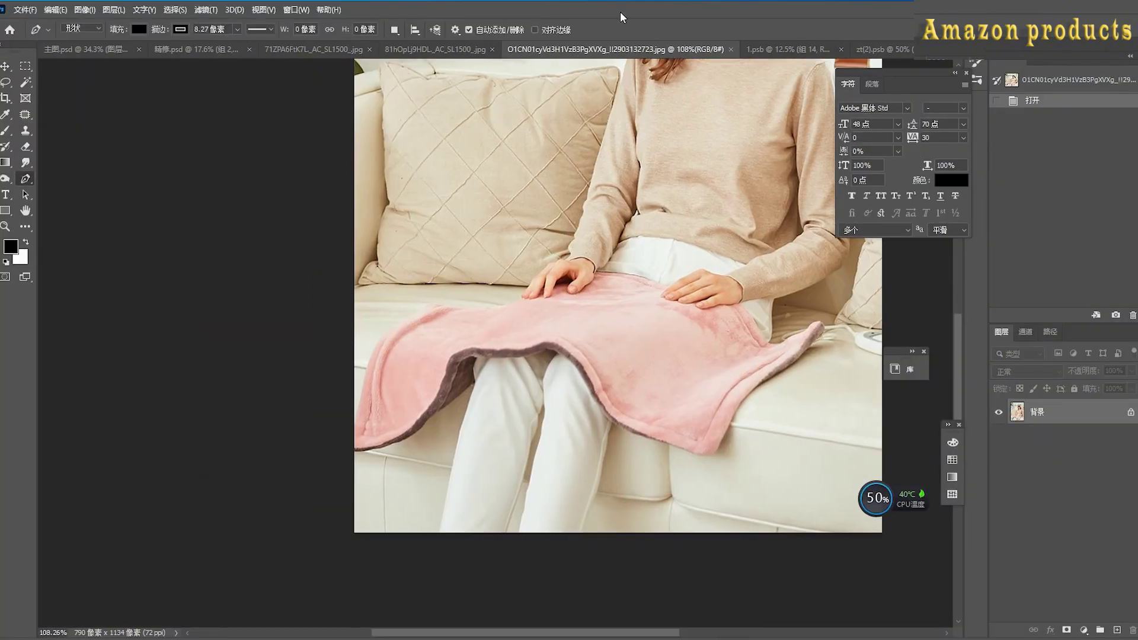
{"action": "left_click", "coordinate": [418, 45]}
{"action": "left_click", "coordinate": [314, 48]}
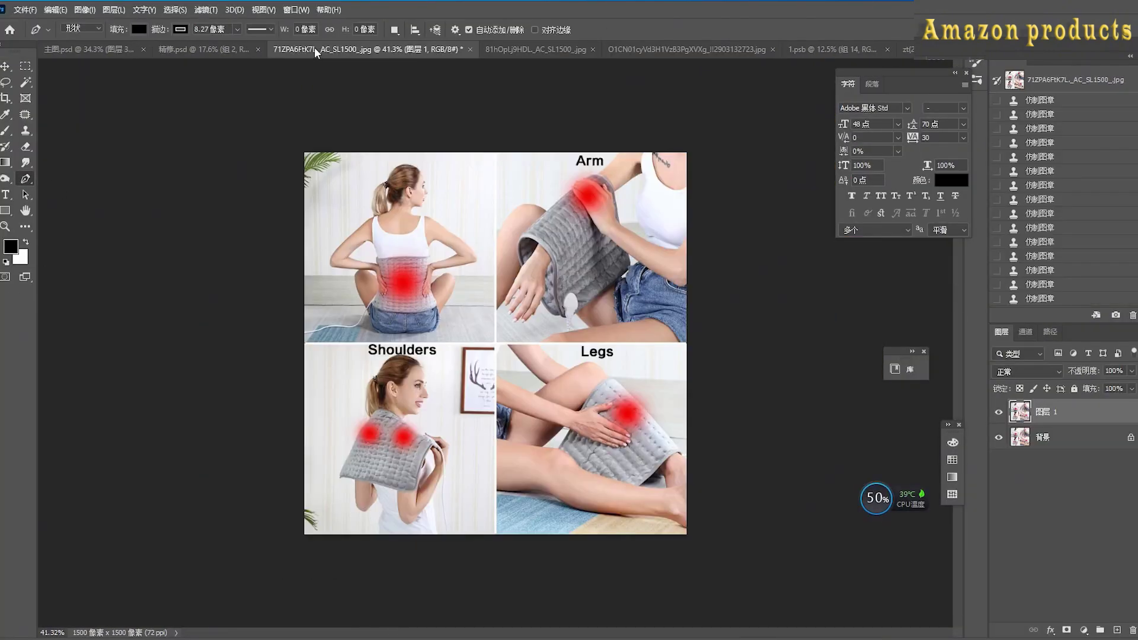
{"action": "left_click", "coordinate": [681, 49]}
Open the product photo IMG_9292 from the heating pad photo folder and reorder its document directly after the sofa photo
{"action": "key", "text": "alt+Tab"}
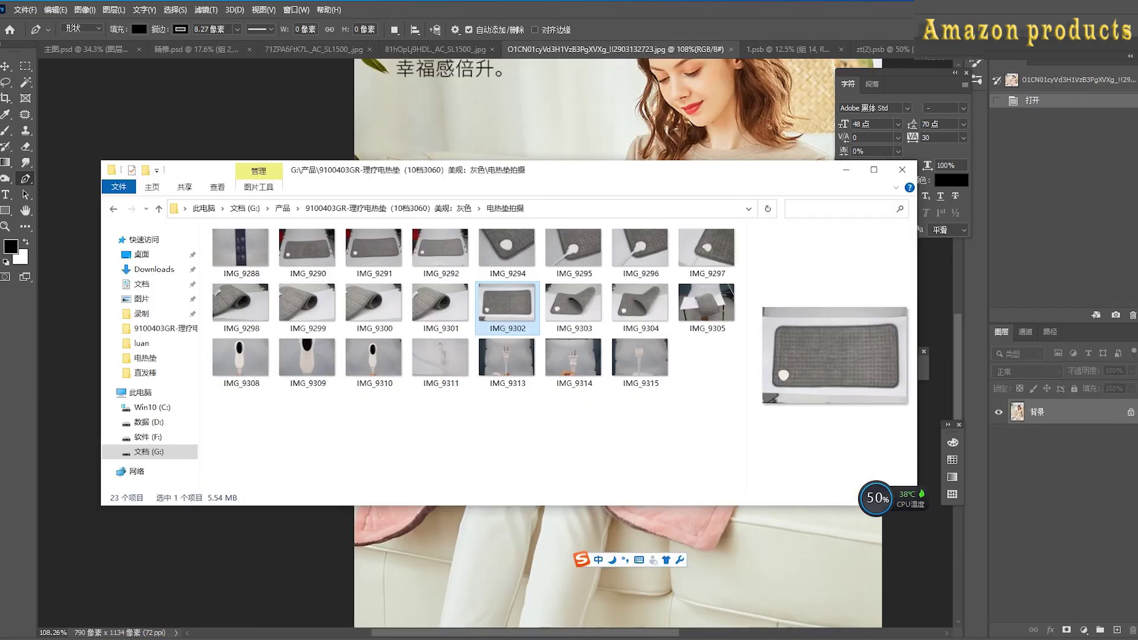
{"action": "left_click", "coordinate": [507, 252]}
{"action": "left_click", "coordinate": [440, 254]}
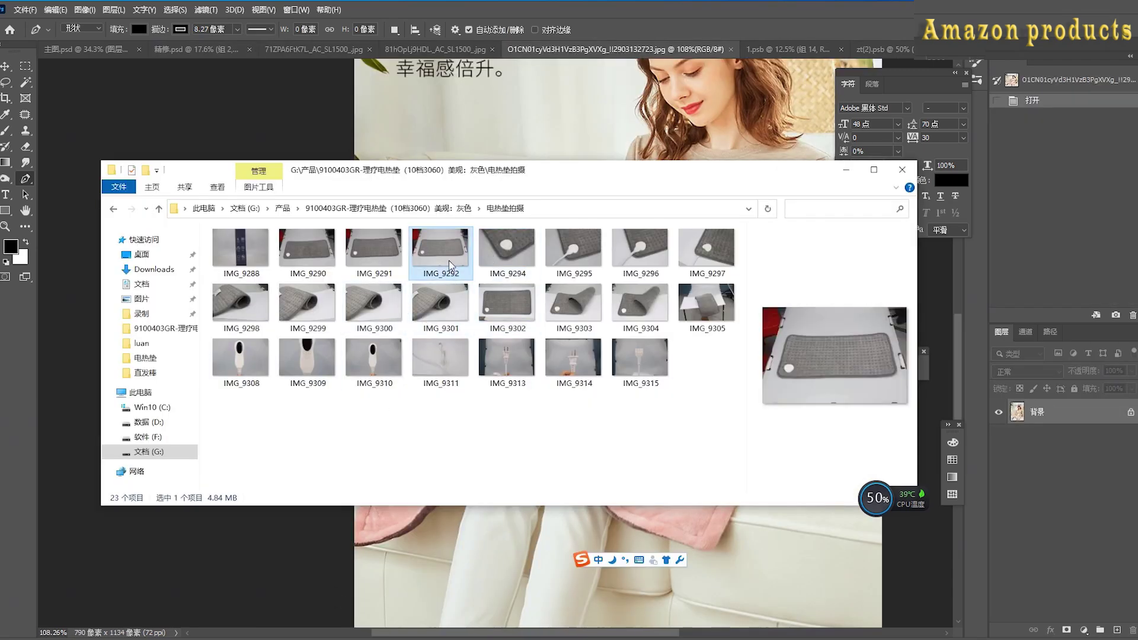
{"action": "left_click_drag", "start_coordinate": [643, 36], "coordinate": [643, 38]}
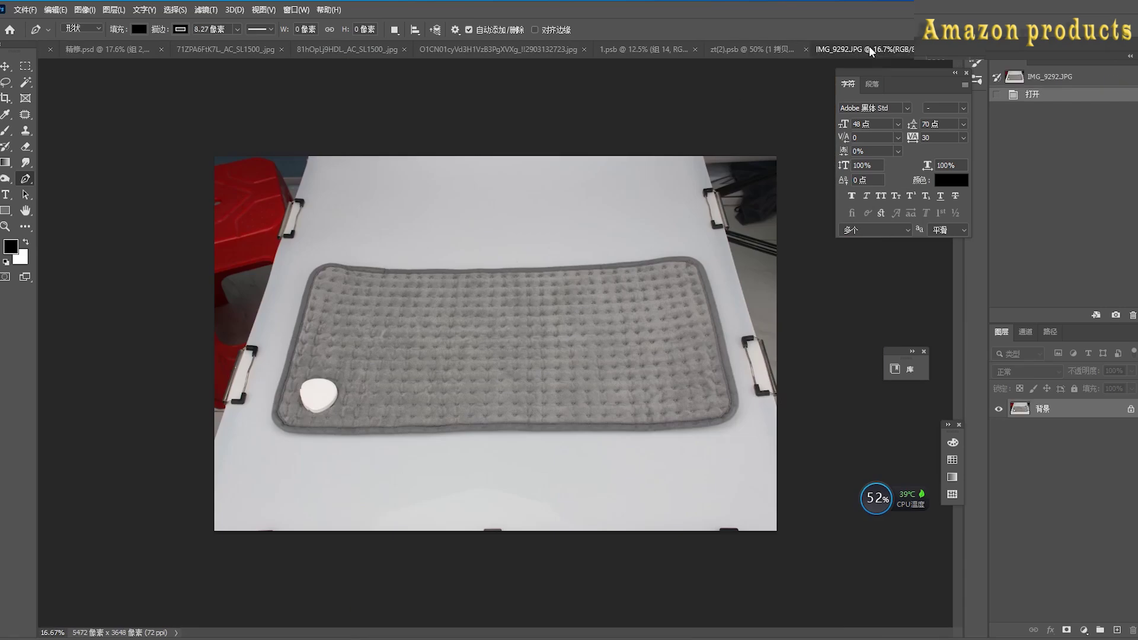
{"action": "left_click_drag", "start_coordinate": [869, 49], "coordinate": [741, 47]}
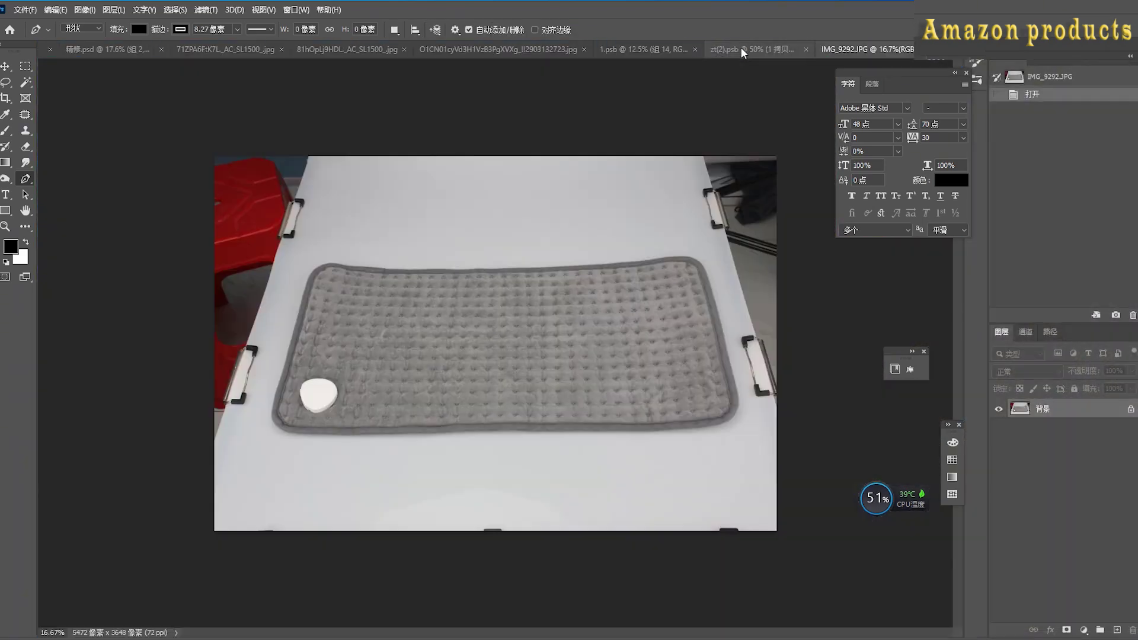
{"action": "left_click_drag", "start_coordinate": [830, 49], "coordinate": [695, 51]}
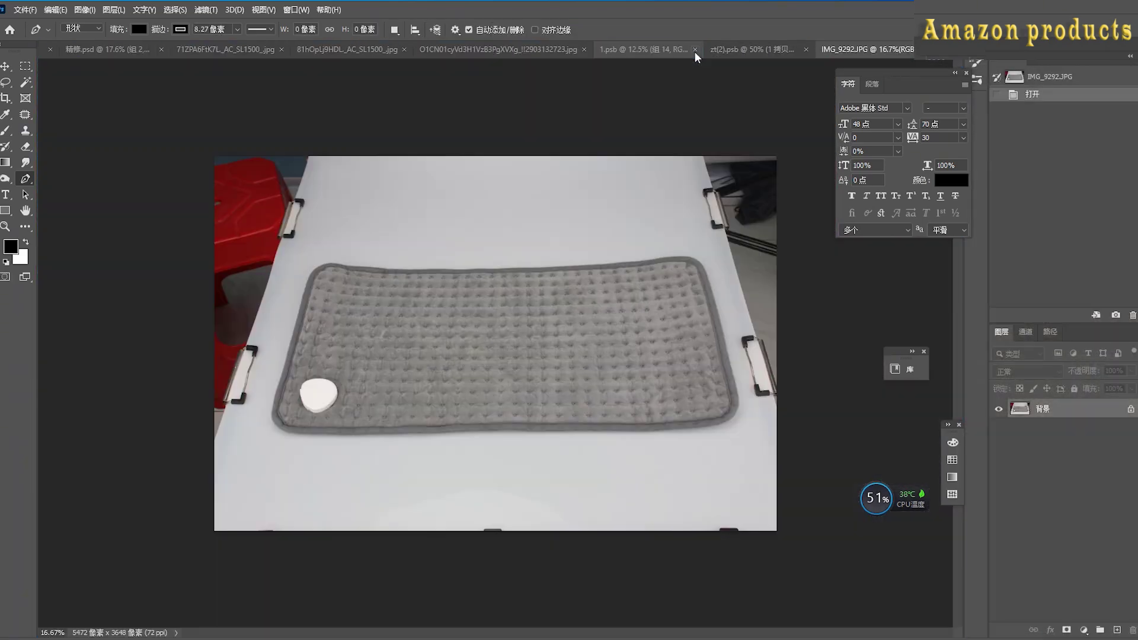
{"action": "left_click_drag", "start_coordinate": [867, 48], "coordinate": [706, 47]}
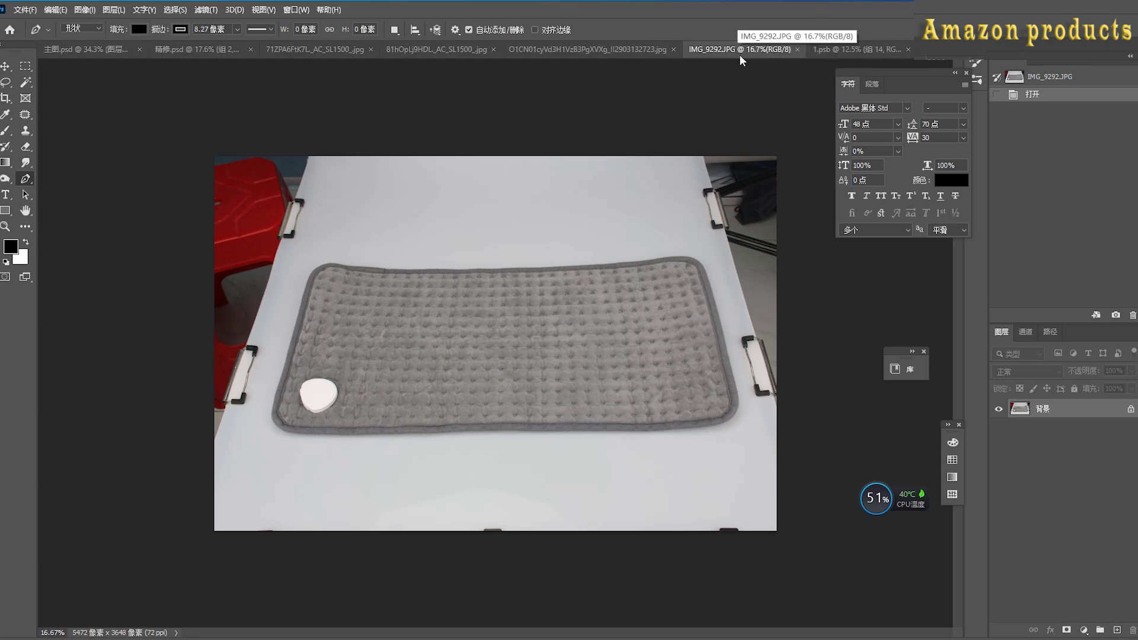
{"action": "left_click", "coordinate": [613, 47]}
{"action": "left_click", "coordinate": [729, 50]}
{"action": "scroll", "coordinate": [455, 348], "scroll_direction": "up", "scroll_amount": 5}
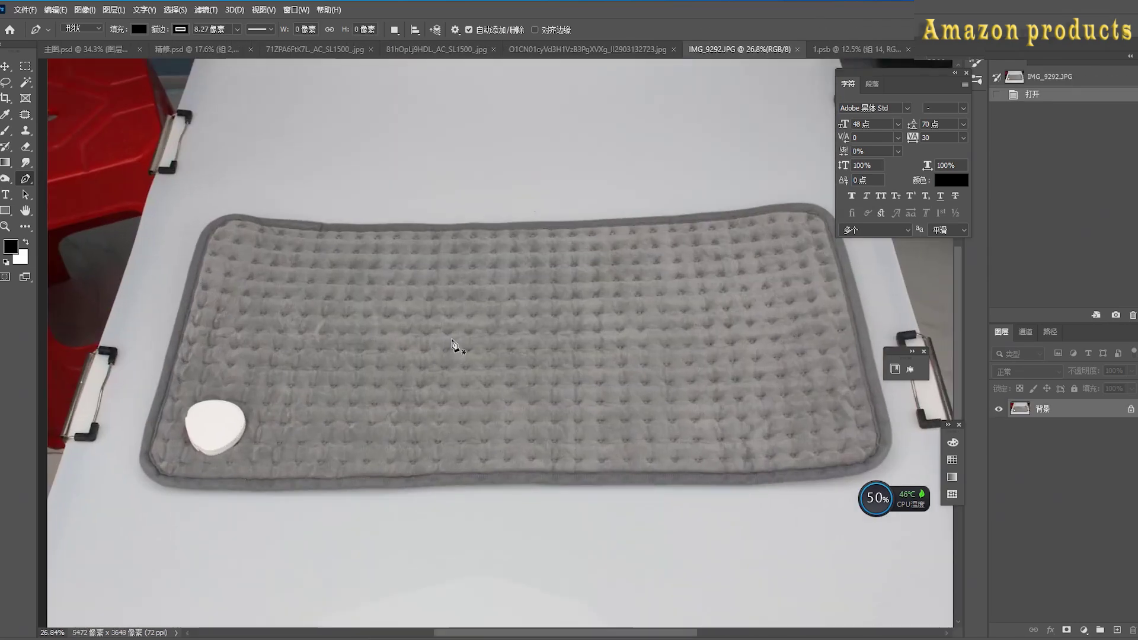
{"action": "left_click", "coordinate": [604, 49]}
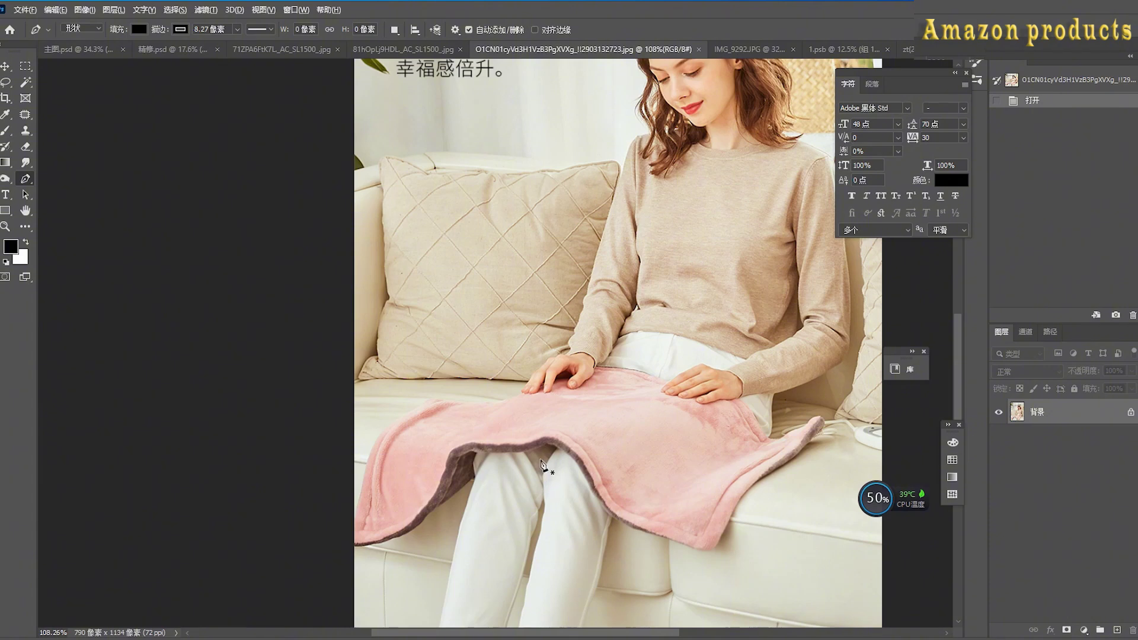
In IMG_9292.JPG, draw a loose Lasso selection around the whole gray heating pad and copy it to a new layer
{"action": "left_click", "coordinate": [748, 49]}
{"action": "scroll", "coordinate": [255, 329], "scroll_direction": "down", "scroll_amount": 2}
{"action": "key", "text": "l"}
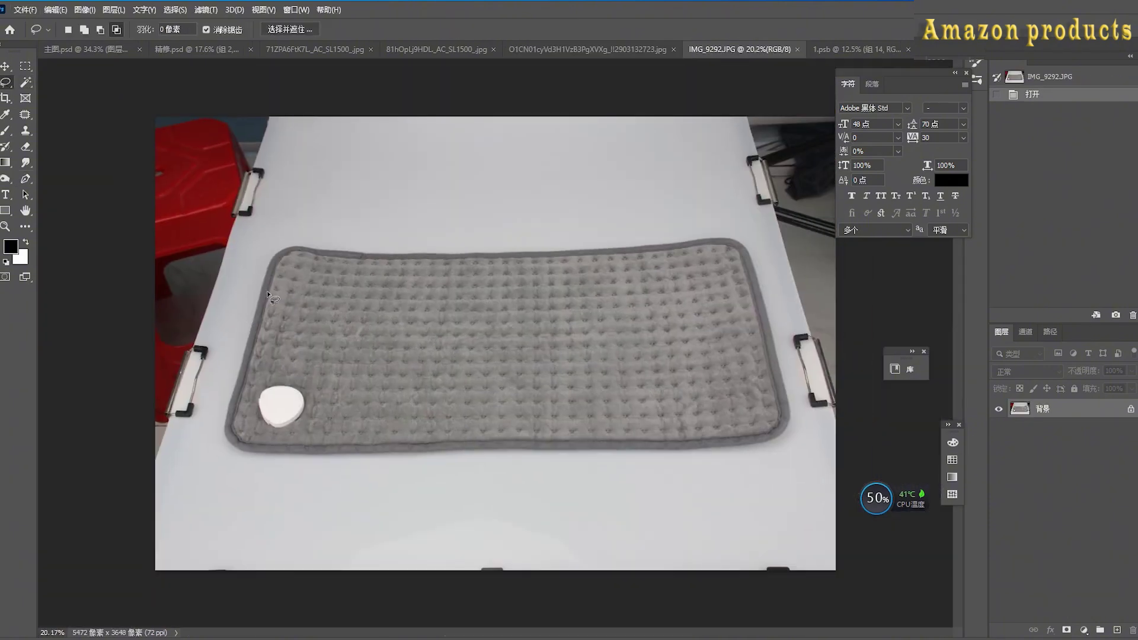
{"action": "mouse_move", "coordinate": [260, 243]}
{"action": "left_mouse_down"}
{"action": "mouse_move", "coordinate": [211, 475]}
{"action": "mouse_move", "coordinate": [699, 484]}
{"action": "mouse_move", "coordinate": [800, 444]}
{"action": "left_mouse_up"}
{"action": "left_click_drag", "start_coordinate": [733, 214], "coordinate": [261, 240]}
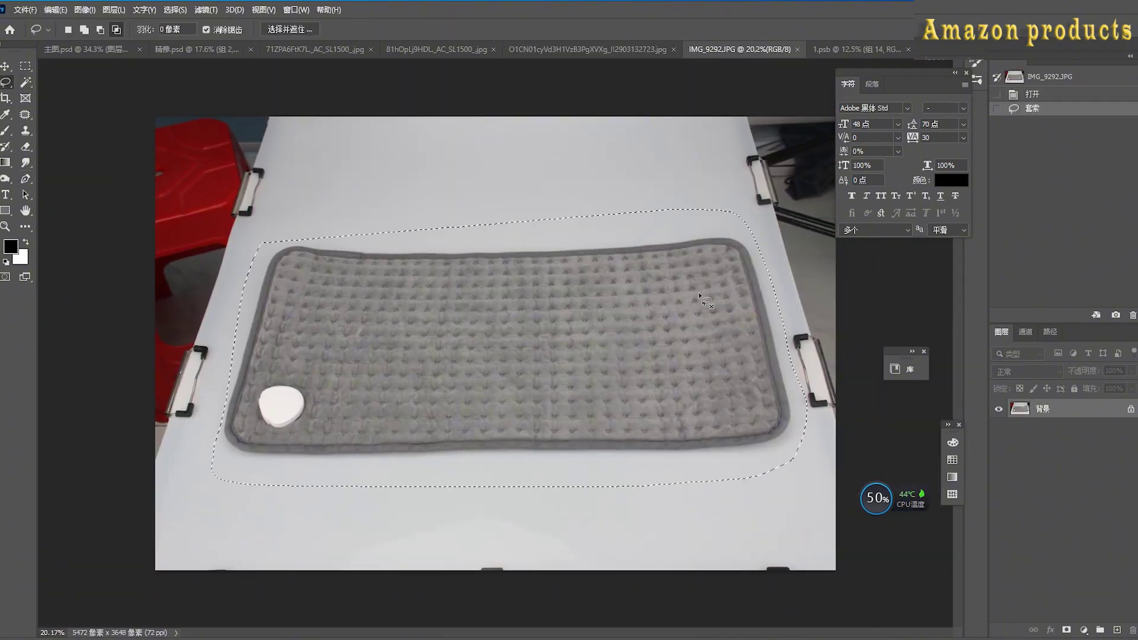
{"action": "key", "text": "ctrl+j"}
Select the white backdrop around the copied pad with the Magic Wand, including its lower edge, and invert the selection
{"action": "left_click", "coordinate": [26, 83]}
{"action": "left_click", "coordinate": [566, 246]}
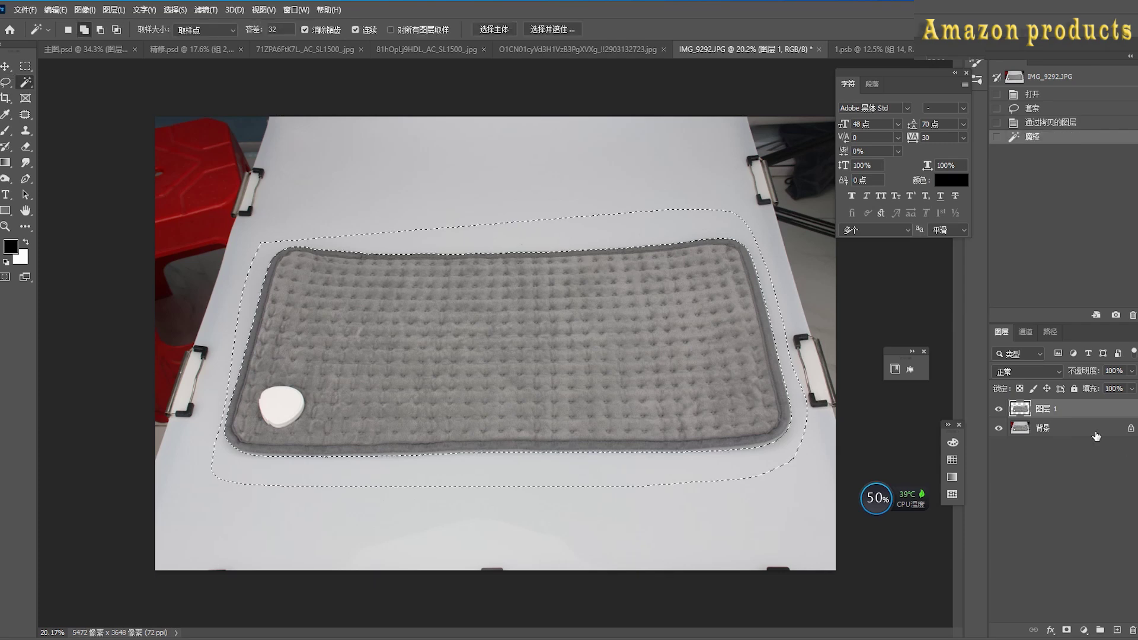
{"action": "left_click", "coordinate": [752, 451]}
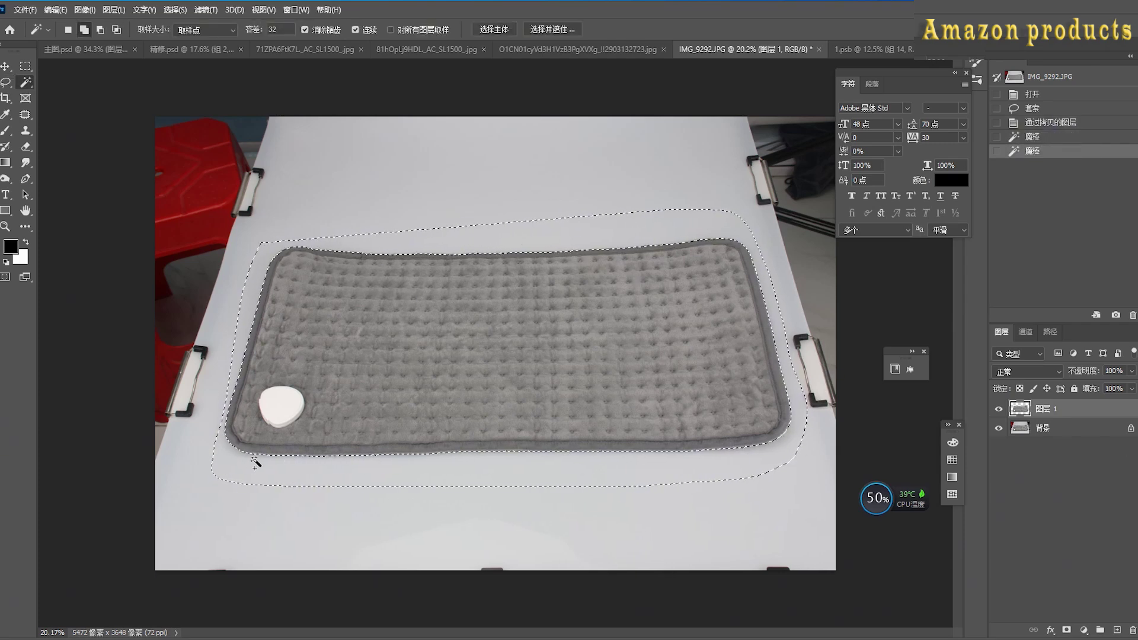
{"action": "key", "text": "ctrl+shift+i"}
Feather the pad selection by 2 pixels, copy it to a new layer and show only that layer
{"action": "key", "text": "shift+F6"}
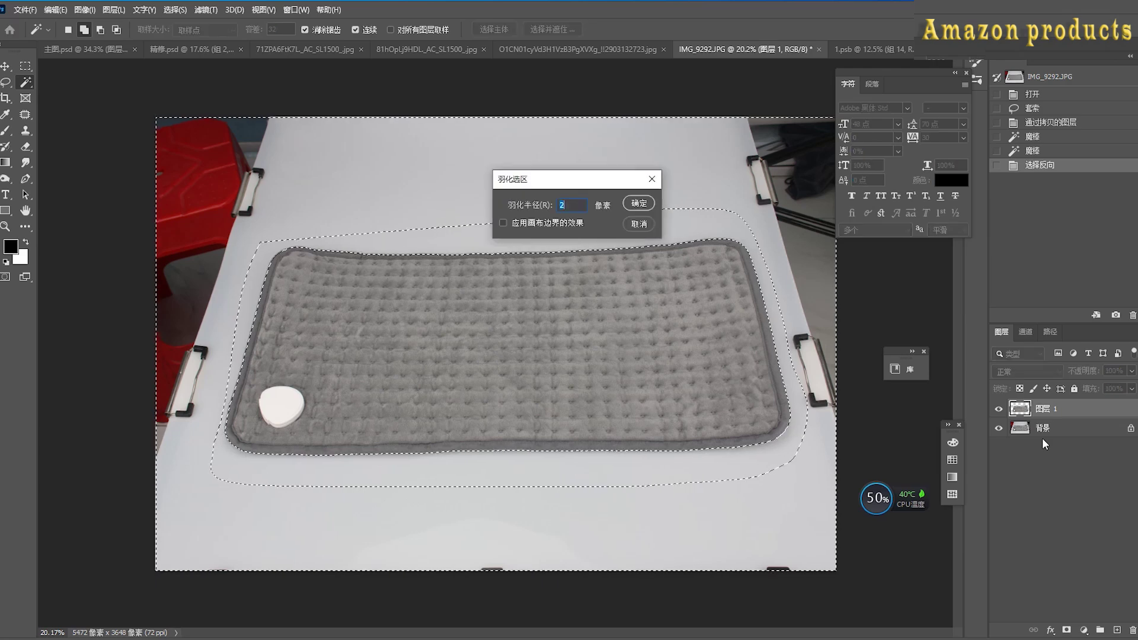
{"action": "key", "text": "Return"}
{"action": "key", "text": "ctrl+j"}
{"action": "left_click", "coordinate": [999, 408], "text": "alt"}
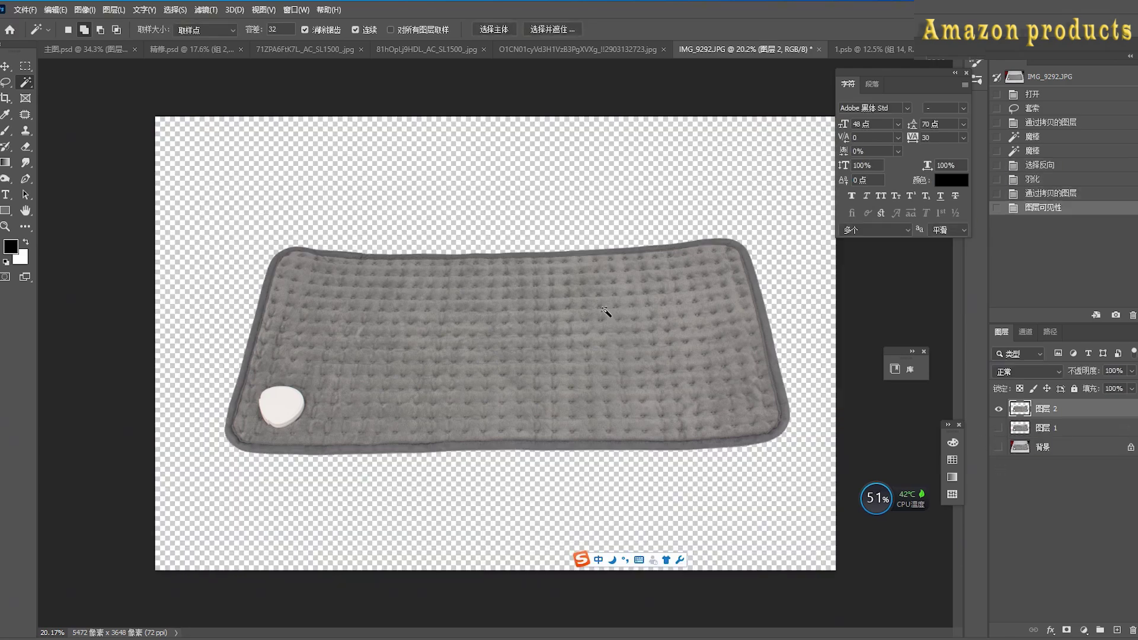
Return to the photo of the woman on the sofa and set the Pen tool to Path mode
{"action": "left_click", "coordinate": [5, 67]}
{"action": "left_click", "coordinate": [520, 51]}
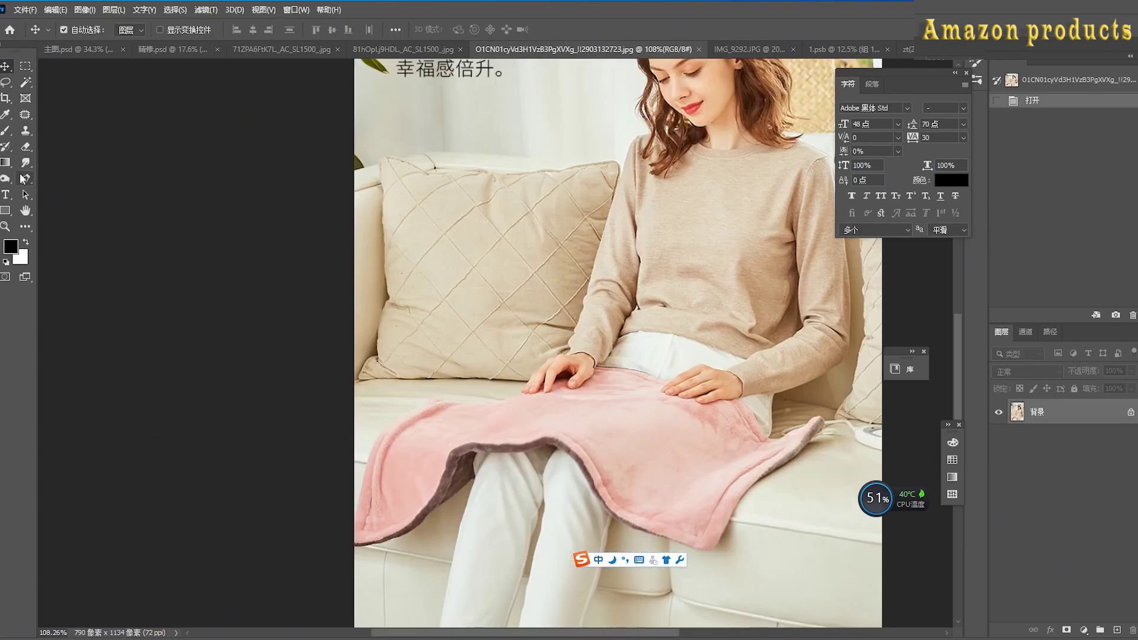
{"action": "left_click", "coordinate": [25, 178]}
{"action": "scroll", "coordinate": [419, 317], "scroll_direction": "up", "scroll_amount": 5}
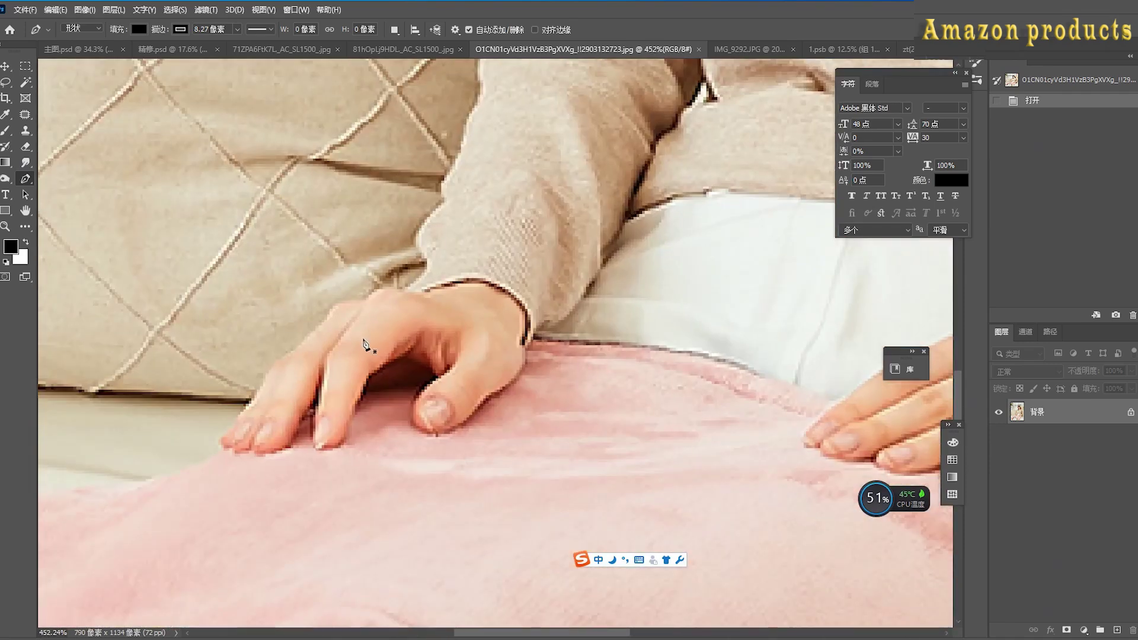
{"action": "left_click", "coordinate": [82, 29]}
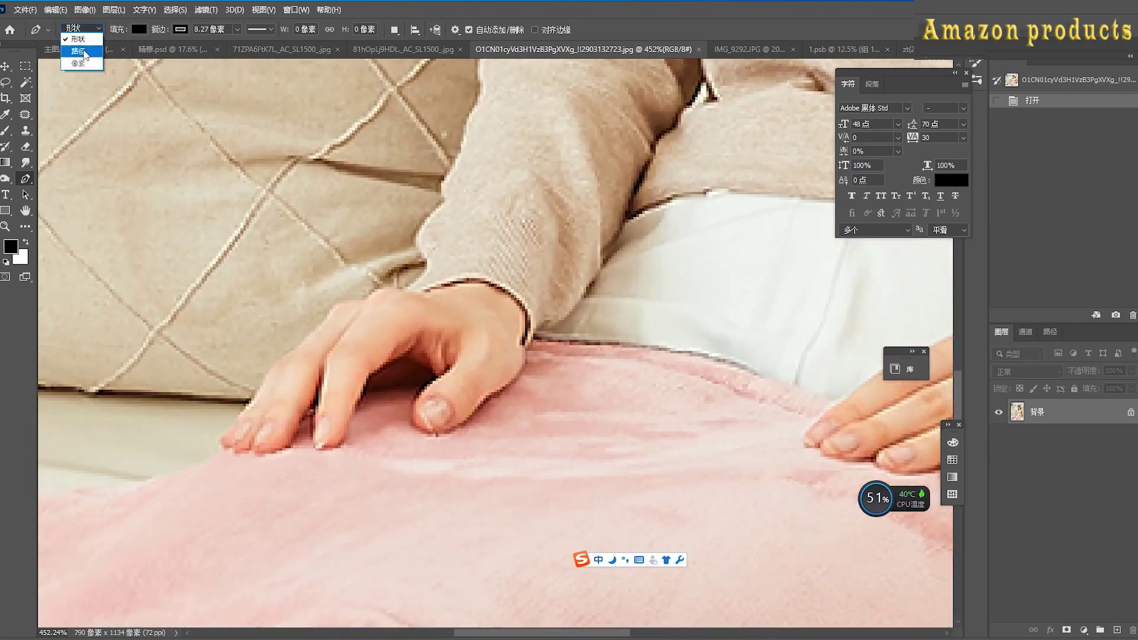
{"action": "left_click", "coordinate": [80, 53]}
Start a pen path at the knuckles of the woman's right hand and trace the outer finger down around its fingertips
{"action": "left_click", "coordinate": [368, 298]}
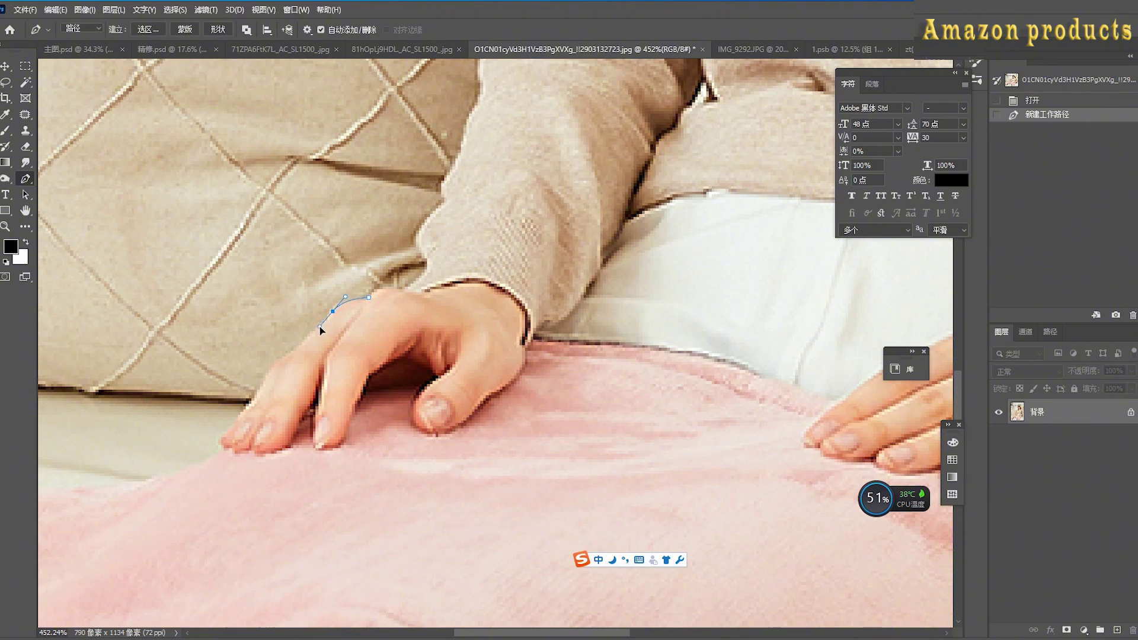
{"action": "key", "text": "ctrl+z"}
{"action": "left_click_drag", "start_coordinate": [336, 306], "coordinate": [330, 314]}
{"action": "left_click_drag", "start_coordinate": [288, 352], "coordinate": [268, 366]}
{"action": "key", "text": "ctrl+z"}
{"action": "left_click_drag", "start_coordinate": [247, 413], "coordinate": [262, 454]}
{"action": "key", "text": "ctrl+z"}
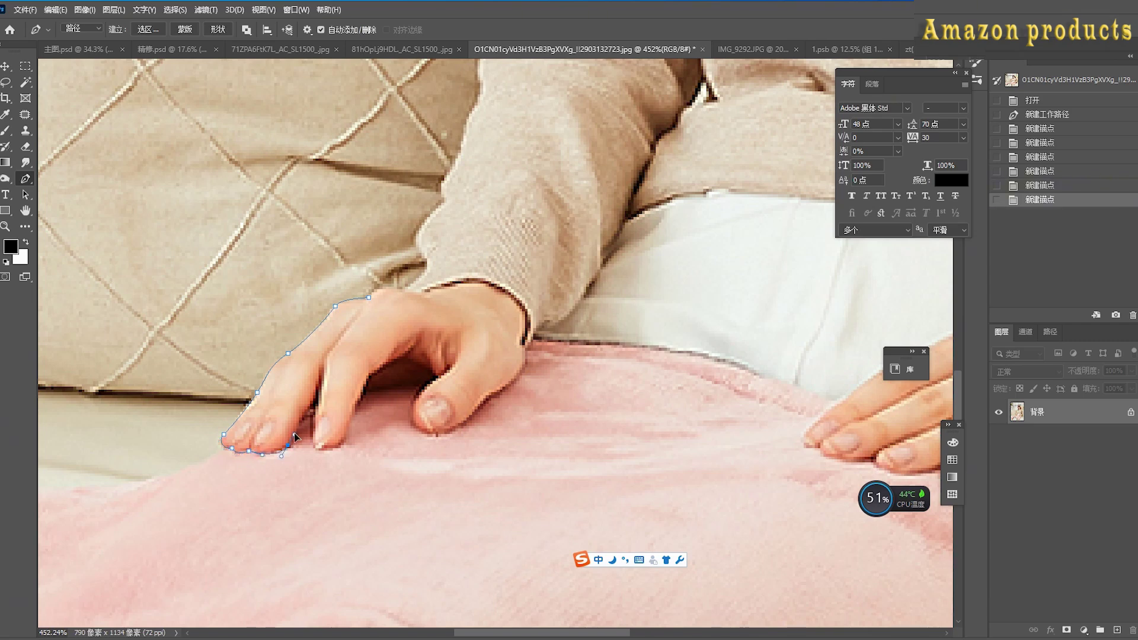
Continue the path up into the gap between the fingers, around the index fingertip and up that finger's inner edge
{"action": "left_click", "coordinate": [299, 437]}
{"action": "left_click_drag", "start_coordinate": [313, 404], "coordinate": [311, 450]}
{"action": "left_click", "coordinate": [313, 404]}
{"action": "left_click", "coordinate": [336, 448]}
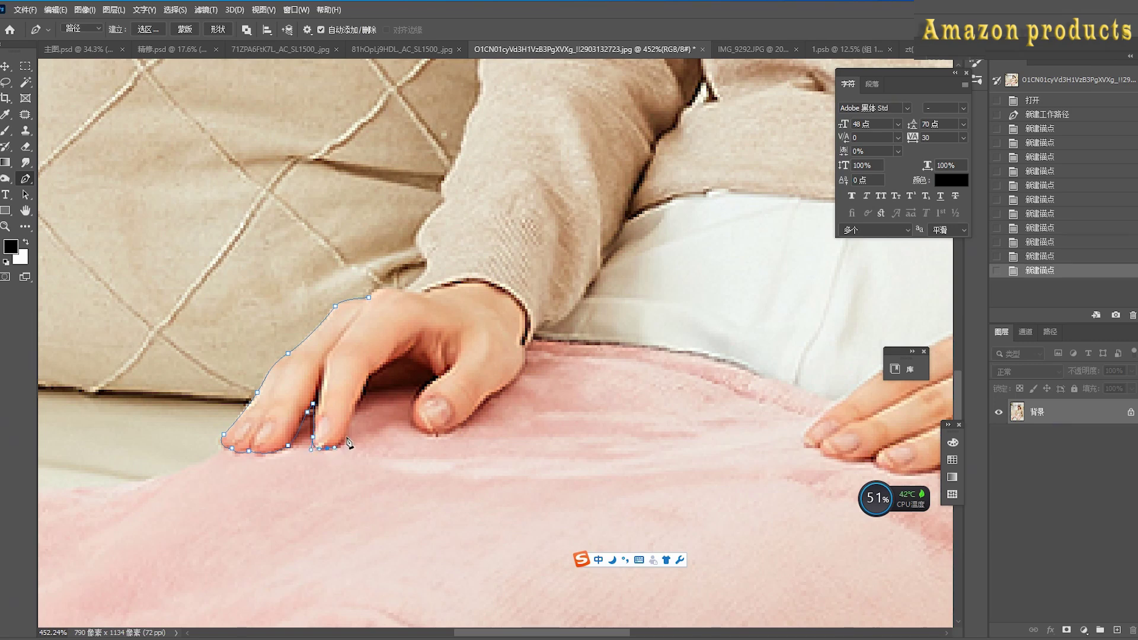
{"action": "left_click", "coordinate": [354, 411]}
{"action": "left_click", "coordinate": [367, 386]}
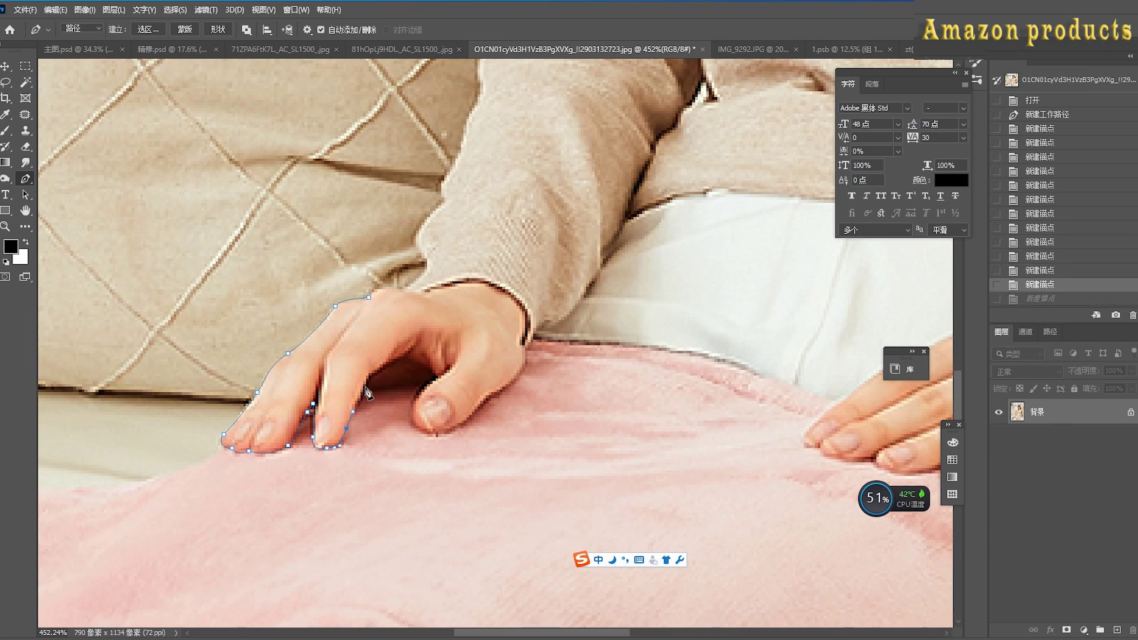
{"action": "key", "text": "ctrl+z"}
{"action": "left_click", "coordinate": [365, 388]}
{"action": "key", "text": "ctrl+z"}
Continue the path across the shadowed gap under the palm and around the tip of the thumb
{"action": "left_click_drag", "start_coordinate": [372, 387], "coordinate": [381, 386]}
{"action": "left_click", "coordinate": [437, 382]}
{"action": "key", "text": "ctrl+z"}
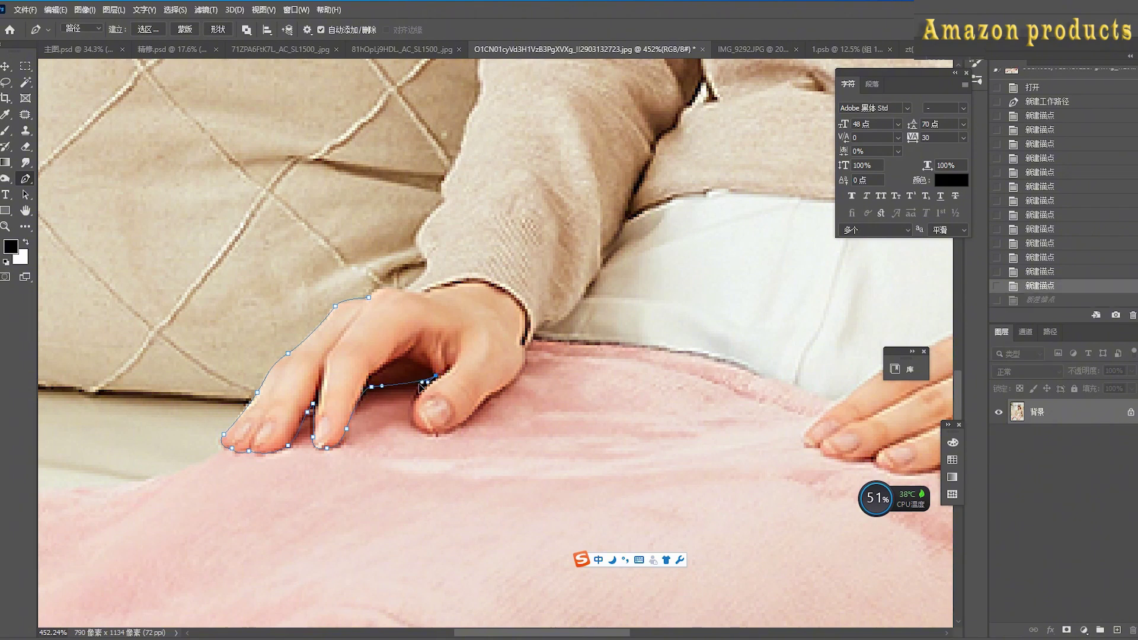
{"action": "left_click", "coordinate": [413, 401]}
{"action": "left_click", "coordinate": [415, 431]}
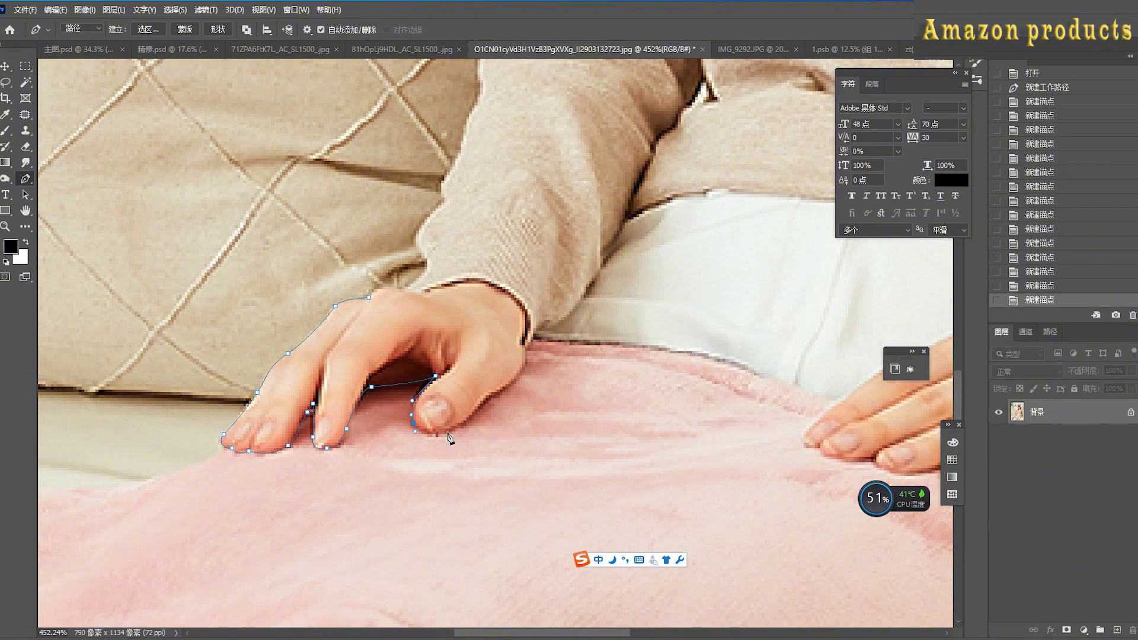
{"action": "left_click_drag", "start_coordinate": [456, 424], "coordinate": [496, 385]}
{"action": "key", "text": "ctrl+z"}
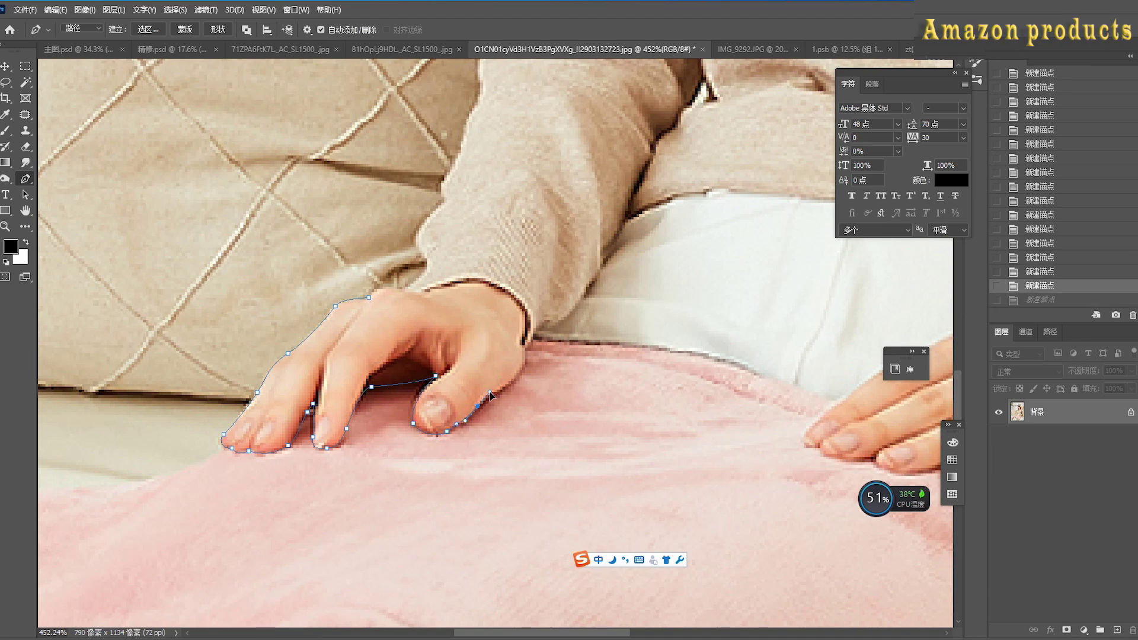
Trace the path along the wrist and sleeve edge, across the forearm, and close it at the starting knuckle
{"action": "left_click", "coordinate": [525, 374]}
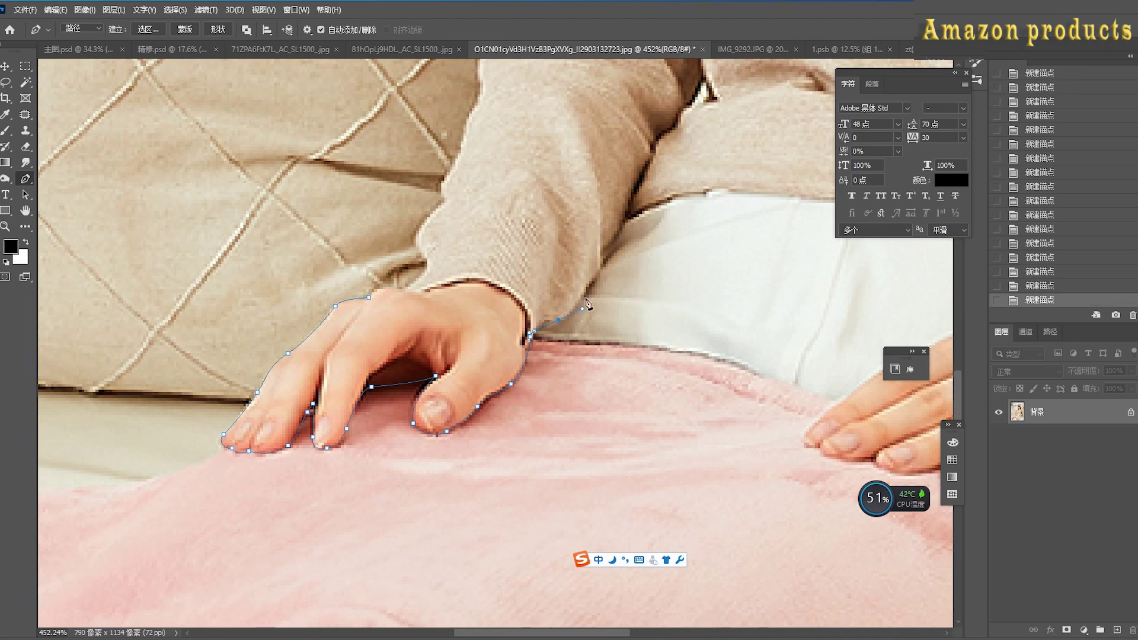
{"action": "key", "text": "ctrl+z"}
{"action": "left_click", "coordinate": [605, 250]}
{"action": "left_click", "coordinate": [625, 203]}
{"action": "left_click", "coordinate": [525, 196]}
{"action": "left_click", "coordinate": [416, 217]}
{"action": "key", "text": "ctrl+z"}
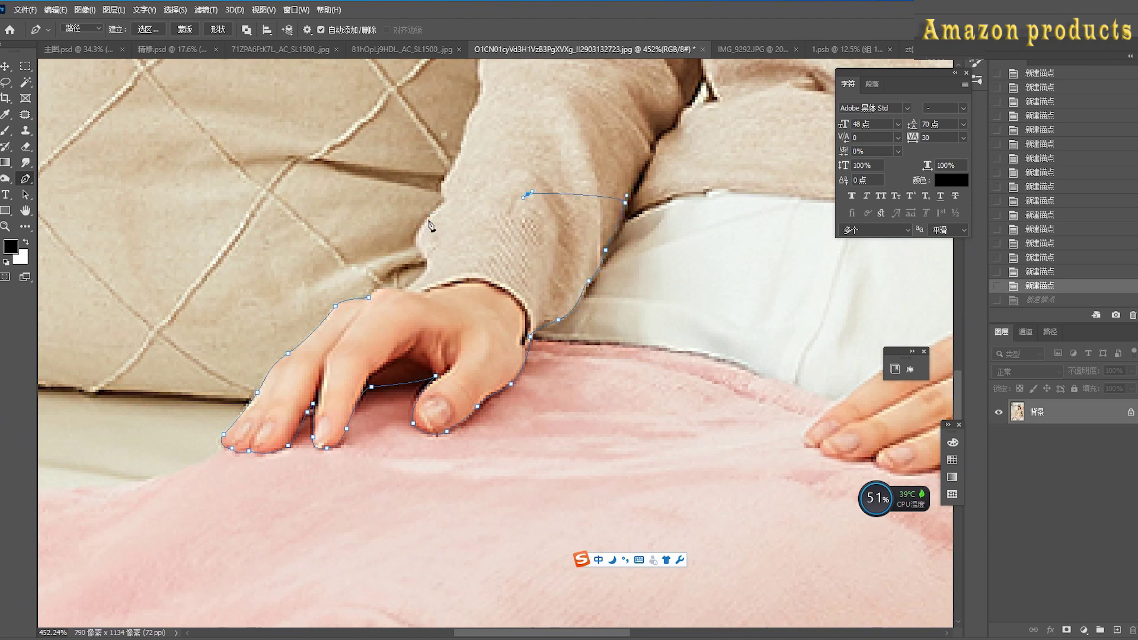
{"action": "left_click", "coordinate": [433, 214]}
{"action": "left_click_drag", "start_coordinate": [416, 239], "coordinate": [418, 250]}
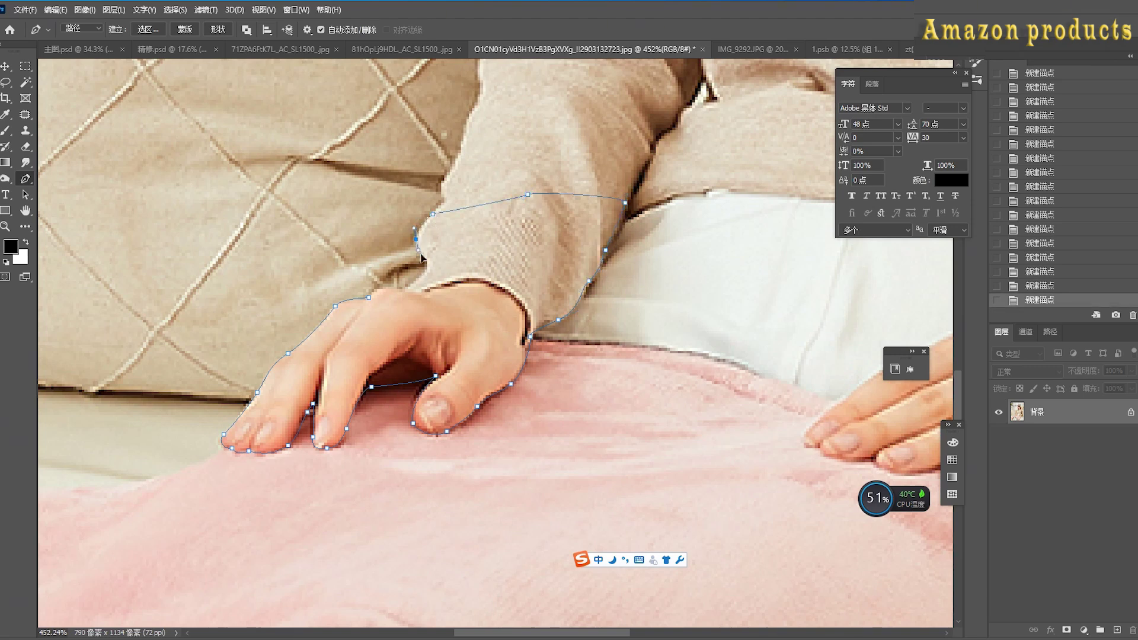
{"action": "left_click", "coordinate": [369, 299]}
Convert the closed hand-and-sleeve path to a selection and feather it by a fraction of a pixel
{"action": "key", "text": "ctrl+Return"}
{"action": "key", "text": "shift+F6"}
{"action": "type", "text": "0."}
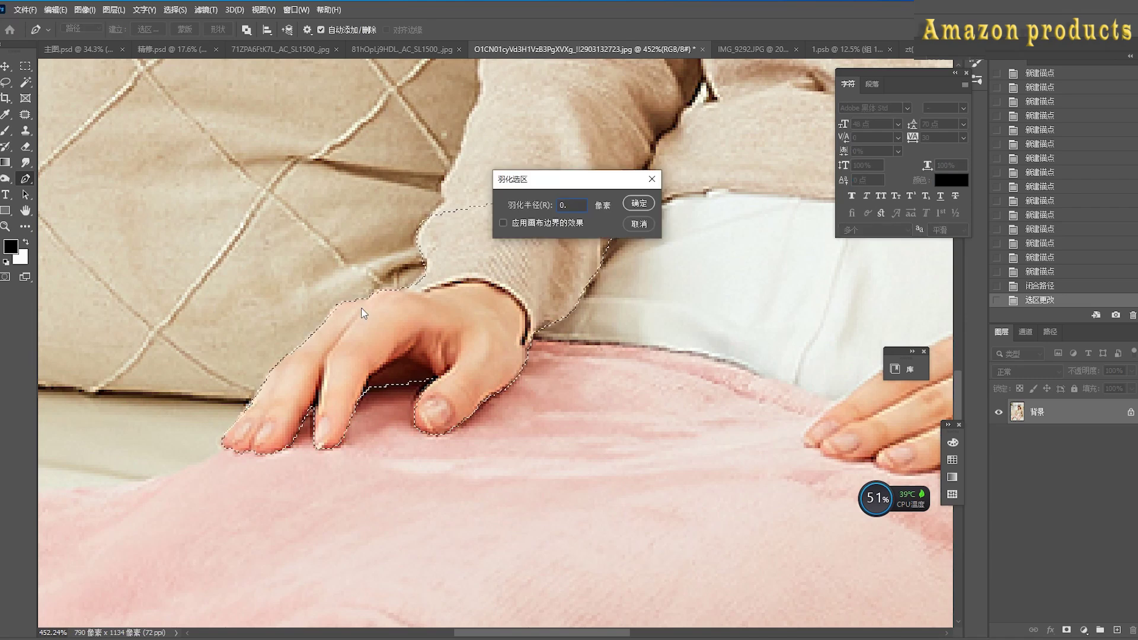
{"action": "key", "text": "Return"}
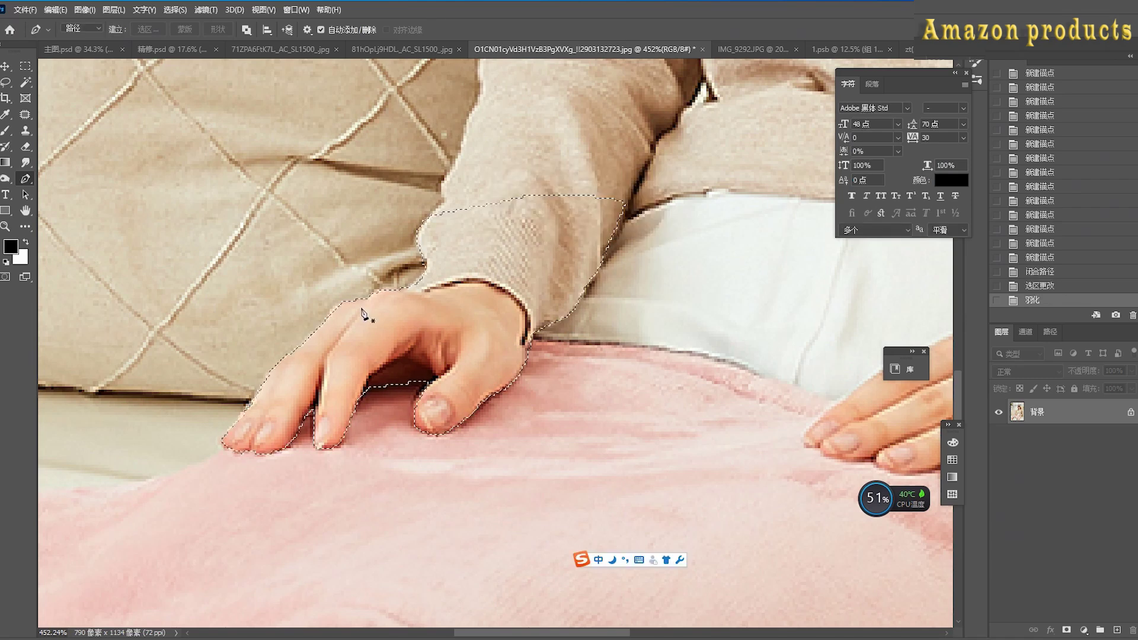
Copy the selected hand and sleeve to a new layer and add a white-filled layer beneath it
{"action": "key", "text": "ctrl+j"}
{"action": "left_click", "coordinate": [1117, 630], "text": "ctrl"}
{"action": "key", "text": "x"}
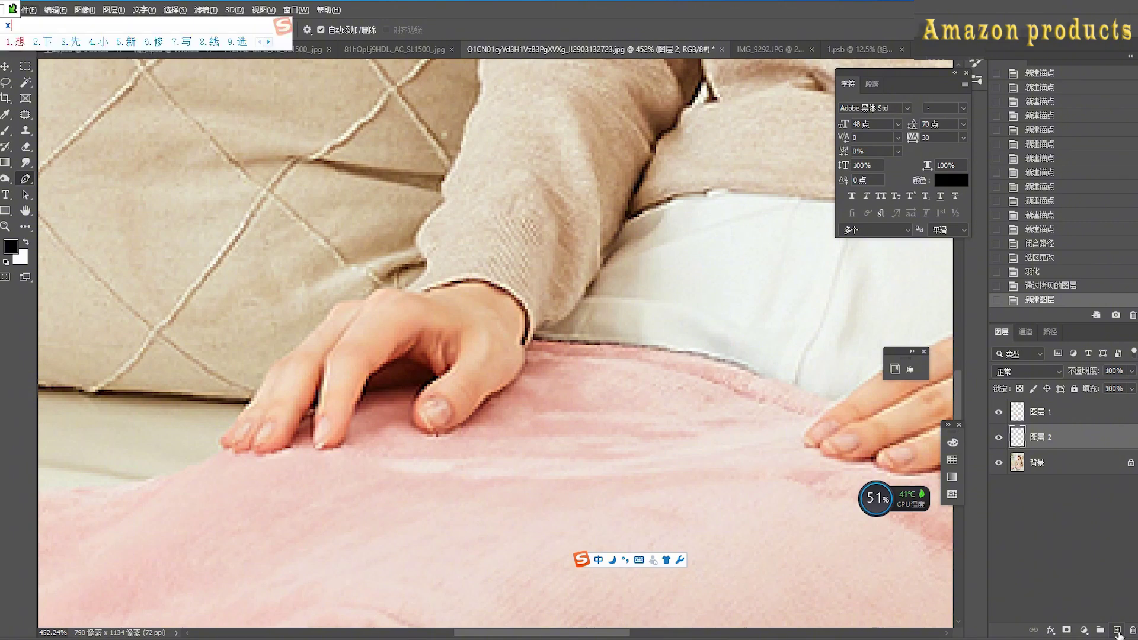
{"action": "key", "text": "shift"}
{"action": "key", "text": "alt+BackSpace"}
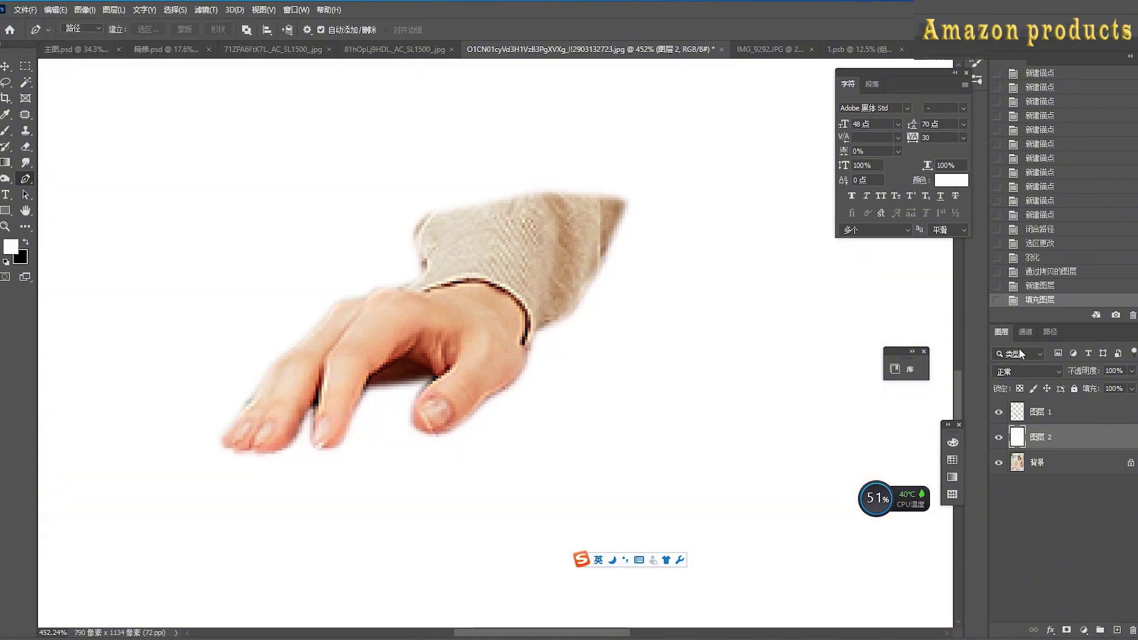
Save the hand's work path under the name 1 and return to the layers
{"action": "left_click", "coordinate": [1050, 332]}
{"action": "double_click", "coordinate": [1024, 355]}
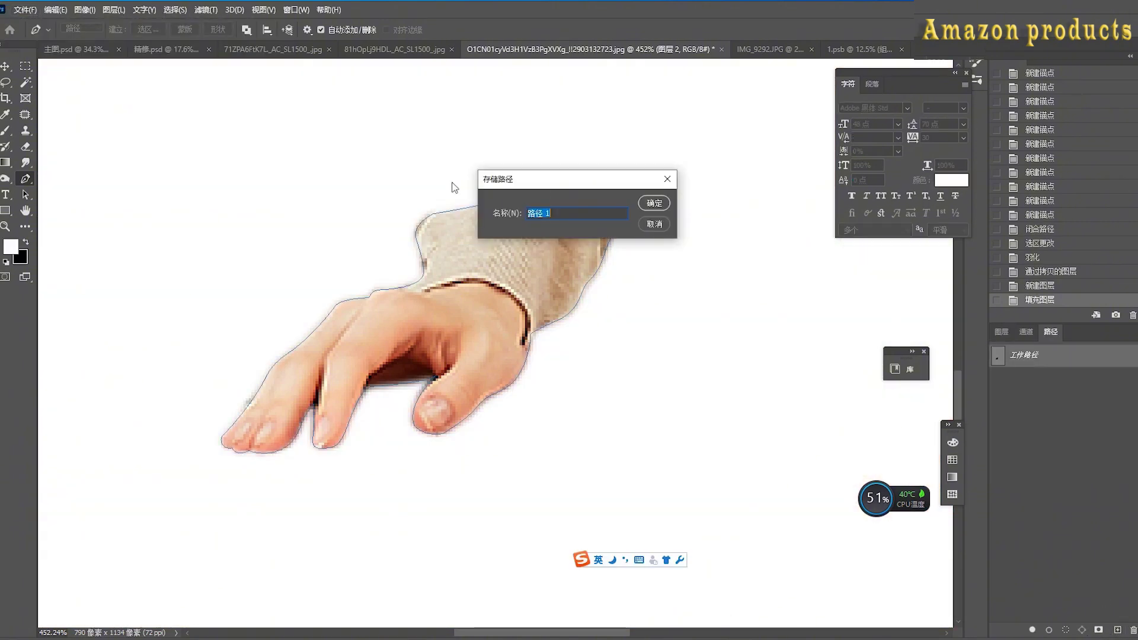
{"action": "type", "text": "1"}
{"action": "left_click", "coordinate": [654, 203]}
{"action": "left_click", "coordinate": [1002, 332]}
Copy the hand from the background again with a feathered selection from its path, placing the copy above the white layer
{"action": "key", "text": "ctrl+Return"}
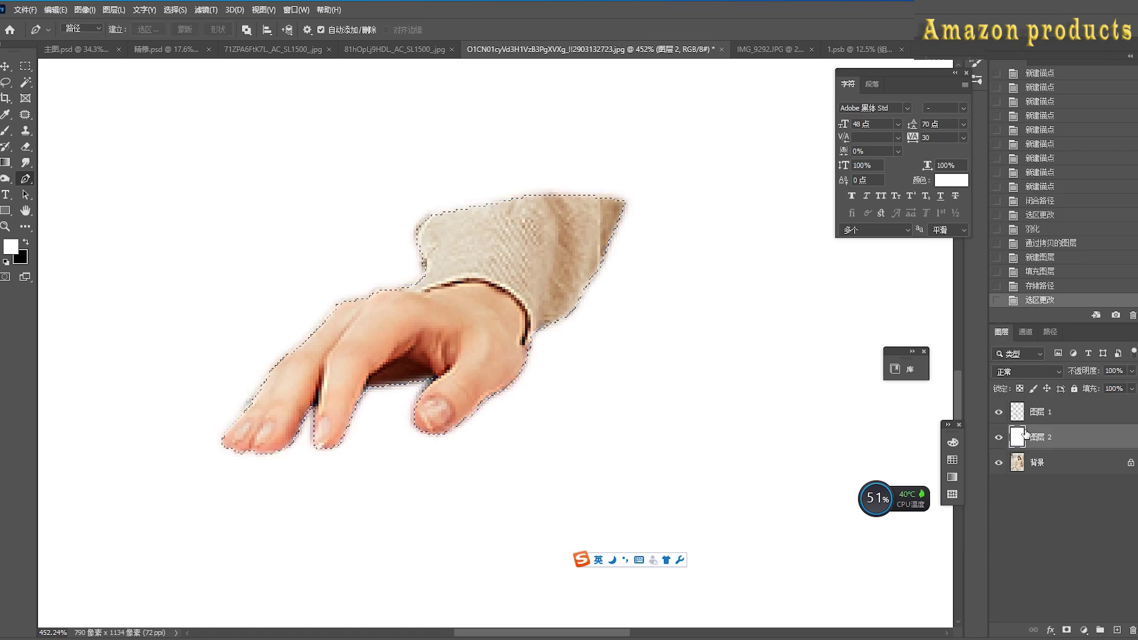
{"action": "key", "text": "shift+F6"}
{"action": "key", "text": "Return"}
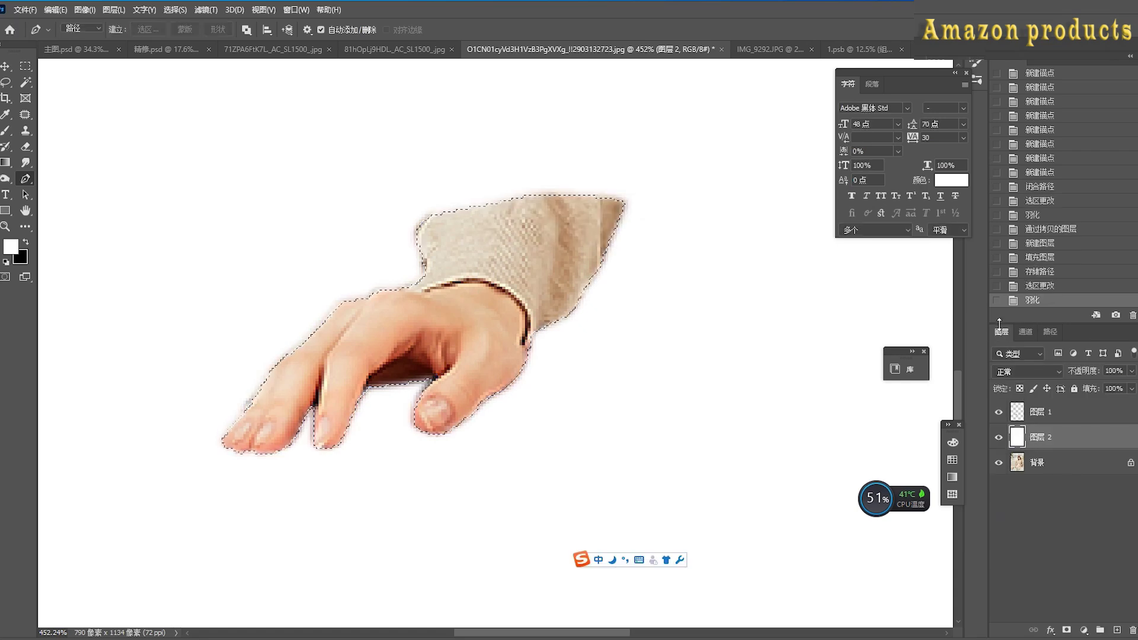
{"action": "left_click", "coordinate": [1036, 463]}
{"action": "key", "text": "ctrl+shift+i"}
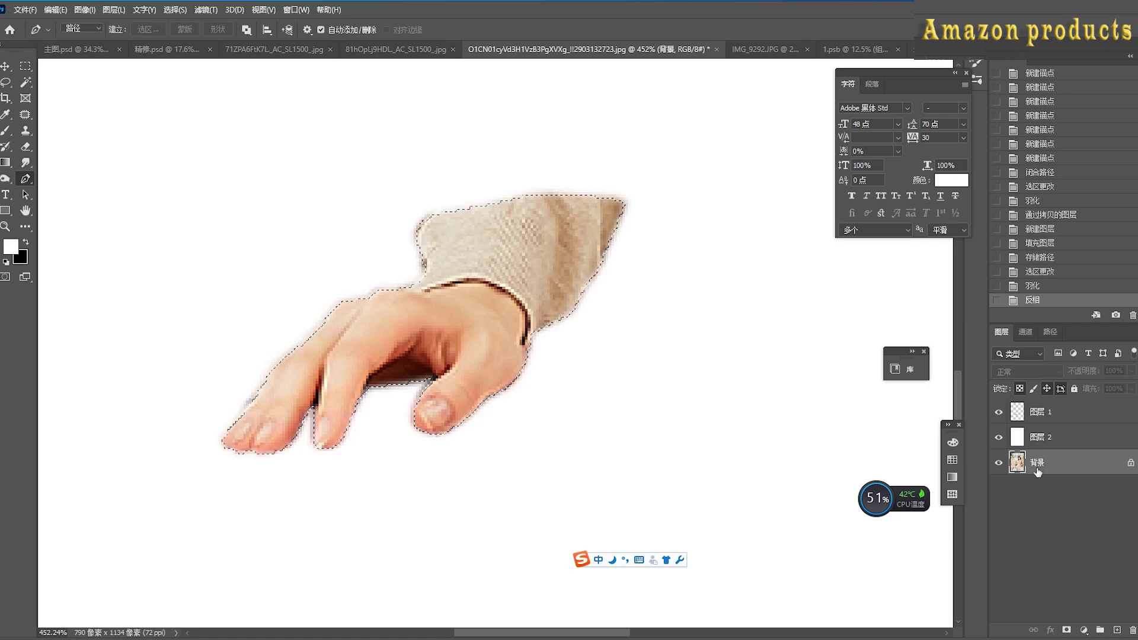
{"action": "left_click", "coordinate": [1034, 287]}
{"action": "key", "text": "ctrl+j"}
{"action": "left_click_drag", "start_coordinate": [1037, 463], "coordinate": [1040, 424]}
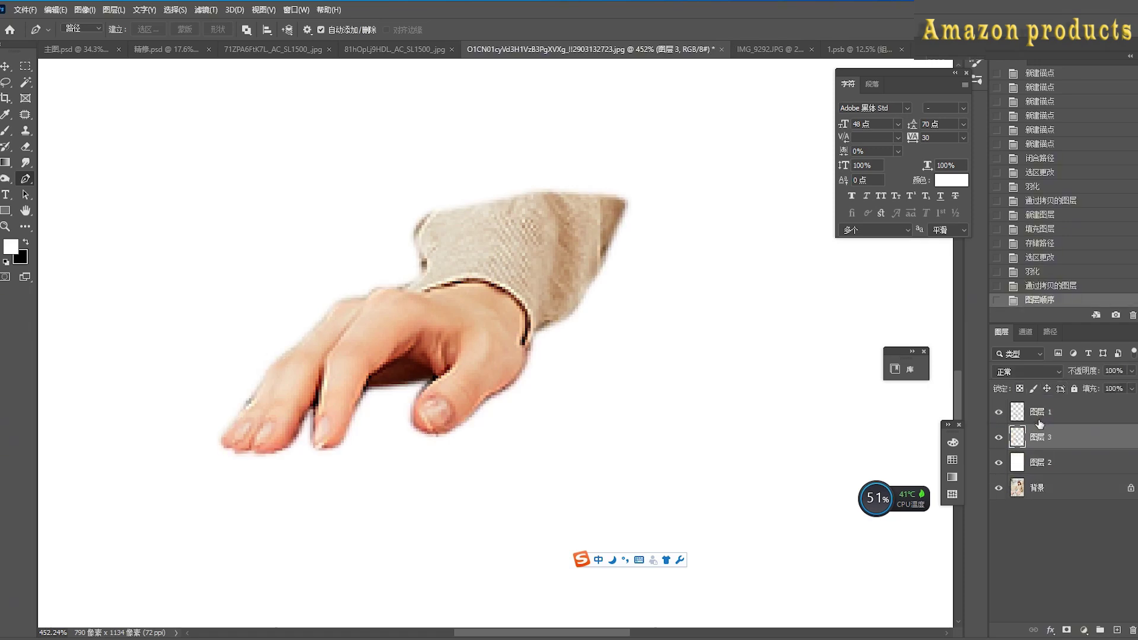
Compare the two hand cutouts against white by toggling the visibility of each copy
{"action": "left_click", "coordinate": [998, 412]}
{"action": "key", "text": "Delete"}
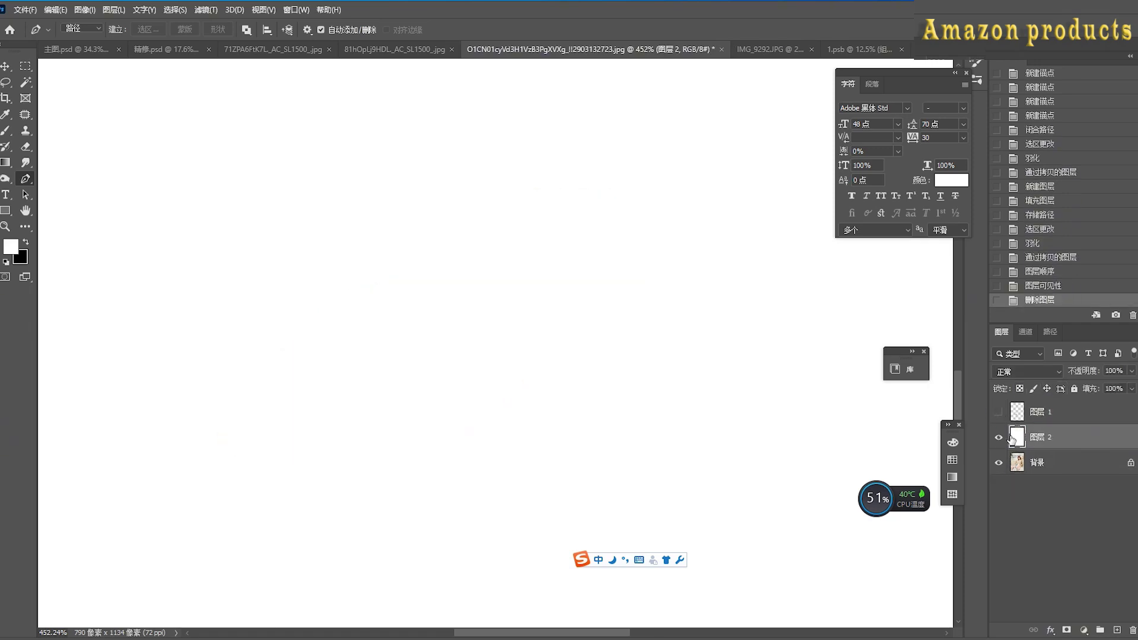
{"action": "left_click", "coordinate": [999, 412]}
{"action": "left_click", "coordinate": [1048, 286]}
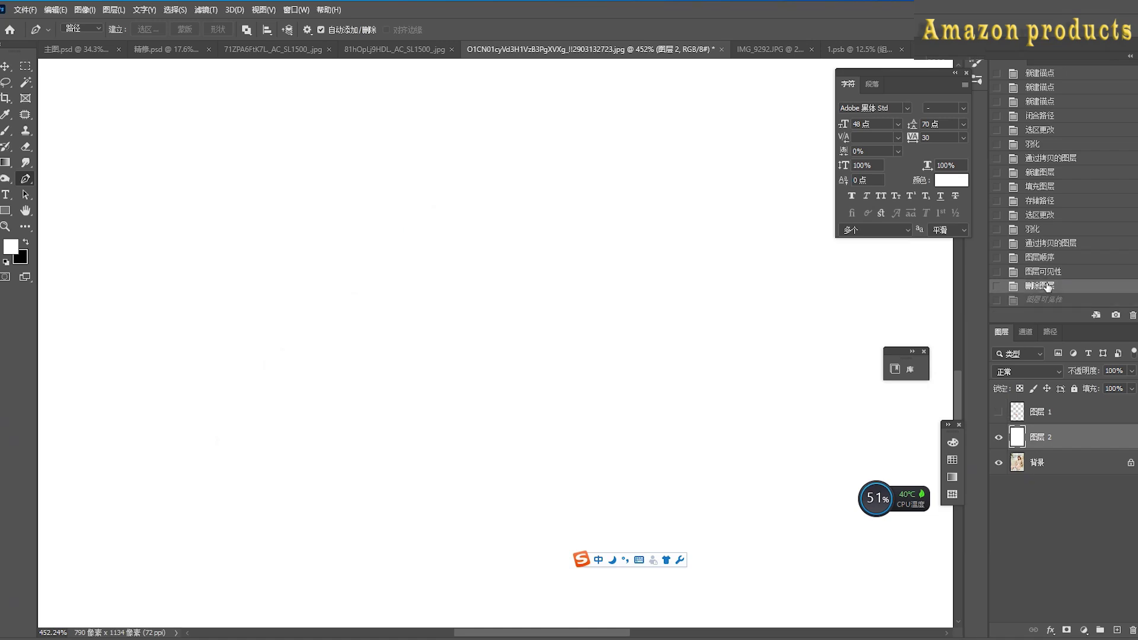
{"action": "left_click", "coordinate": [1045, 272]}
{"action": "left_click", "coordinate": [998, 412]}
{"action": "left_click", "coordinate": [998, 437]}
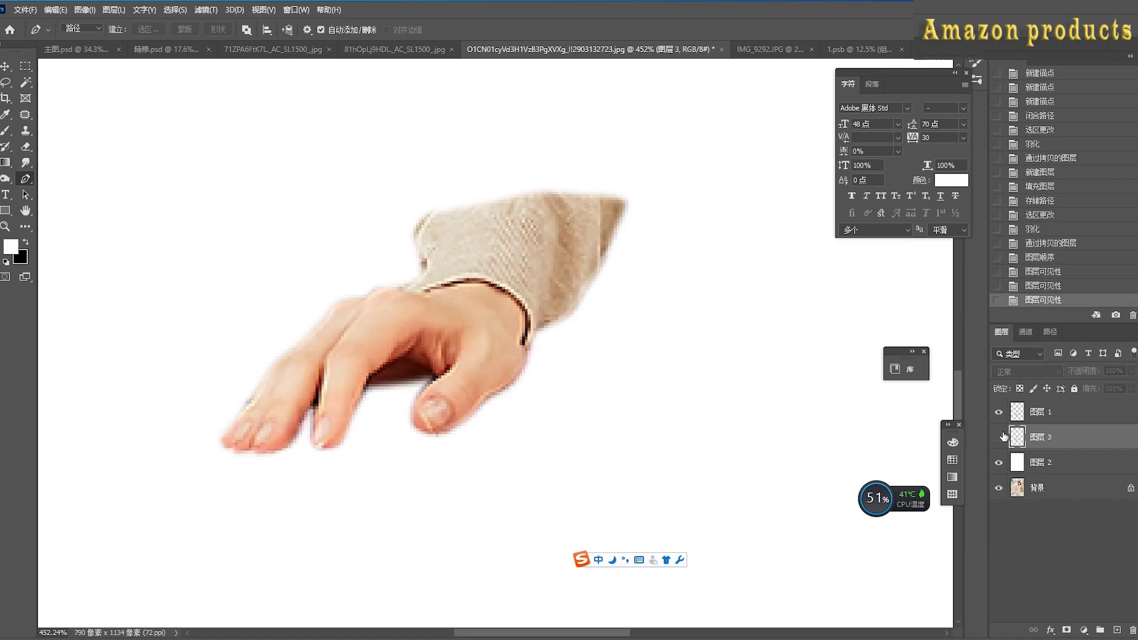
{"action": "left_click", "coordinate": [999, 437]}
{"action": "left_click", "coordinate": [999, 412]}
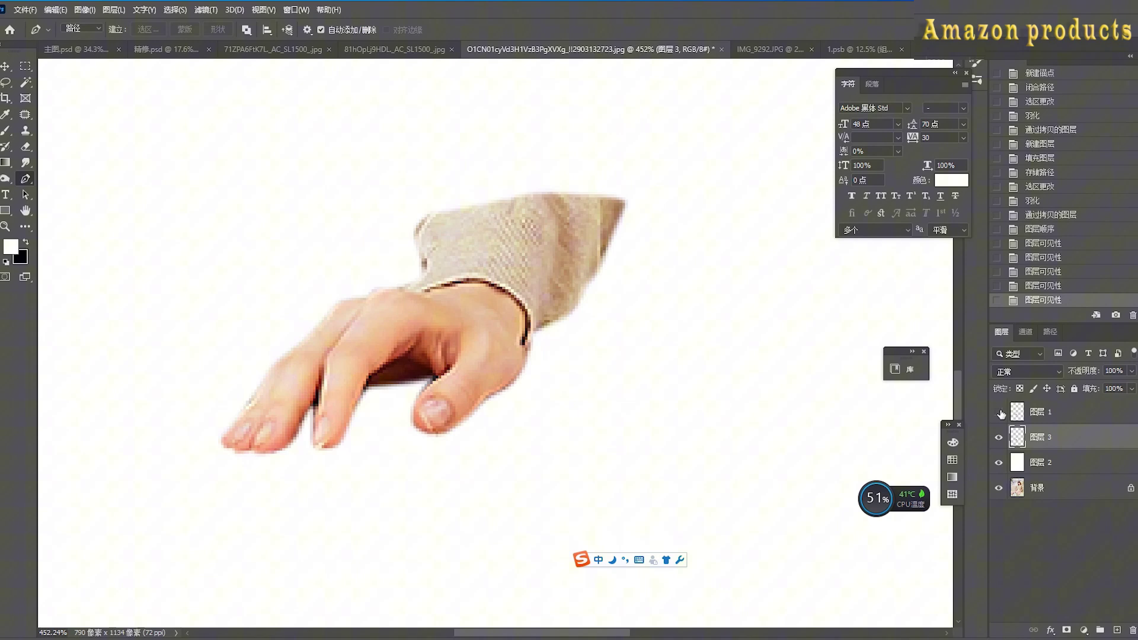
Delete both hand copies and load the saved hand path as a selection
{"action": "left_click", "coordinate": [1041, 413], "text": "shift"}
{"action": "key", "text": "Delete"}
{"action": "left_click", "coordinate": [1050, 331]}
{"action": "left_click", "coordinate": [1000, 355], "text": "ctrl"}
{"action": "left_click", "coordinate": [999, 334]}
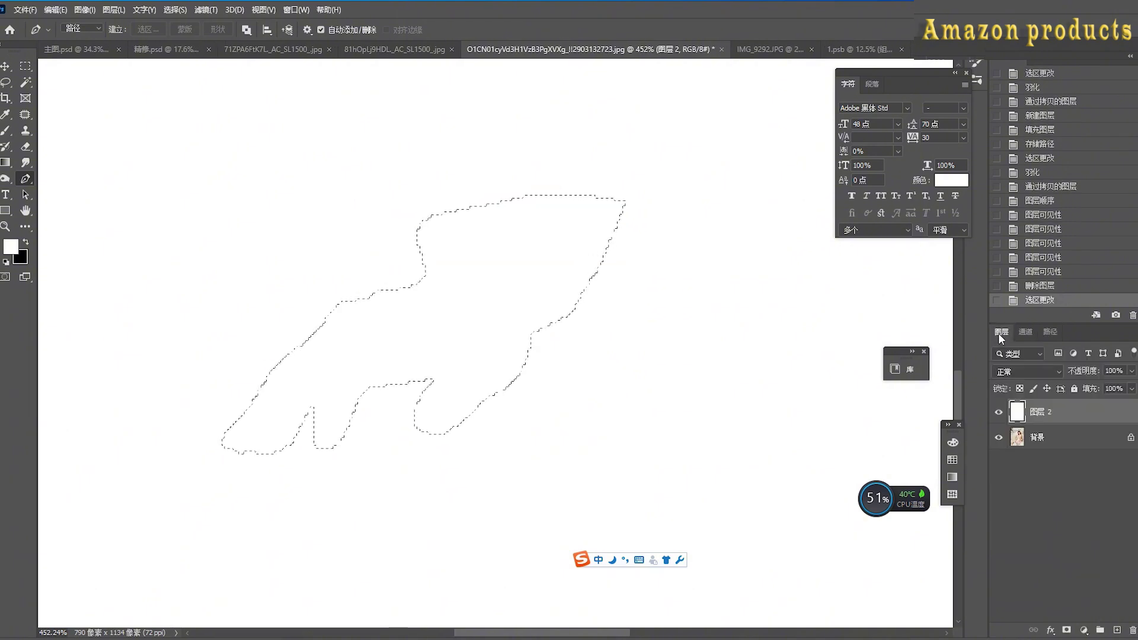
Copy the hand from the background to a layer above the white fill, and hide the white layer
{"action": "left_click", "coordinate": [1035, 439]}
{"action": "key", "text": "ctrl+j"}
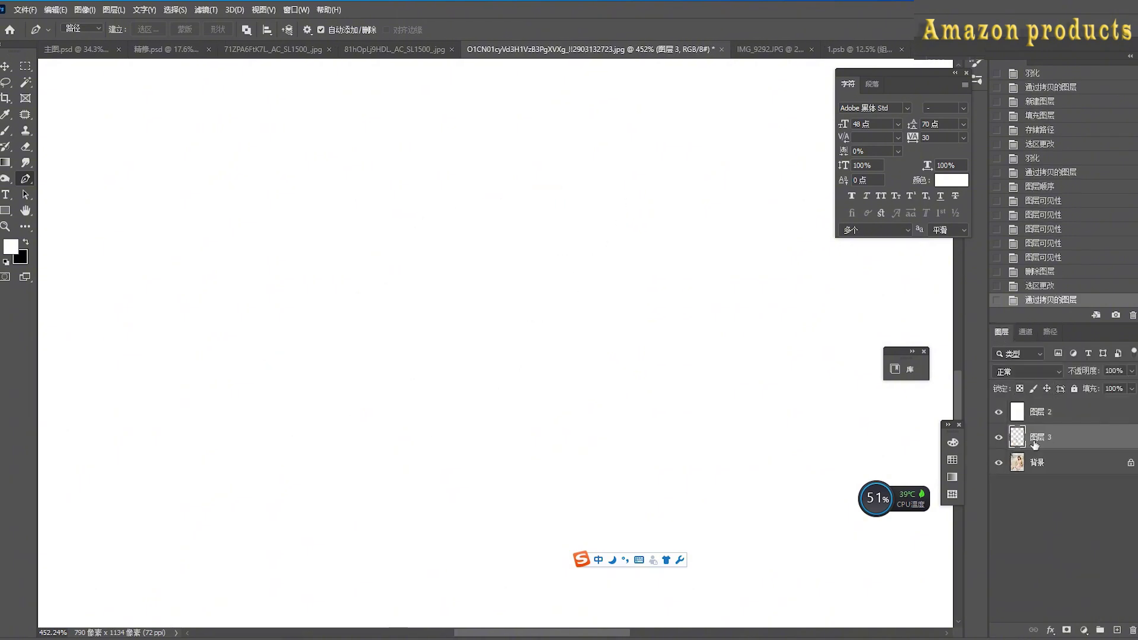
{"action": "left_click_drag", "start_coordinate": [1035, 444], "coordinate": [1014, 402]}
{"action": "left_click", "coordinate": [1011, 437]}
{"action": "left_click", "coordinate": [999, 437]}
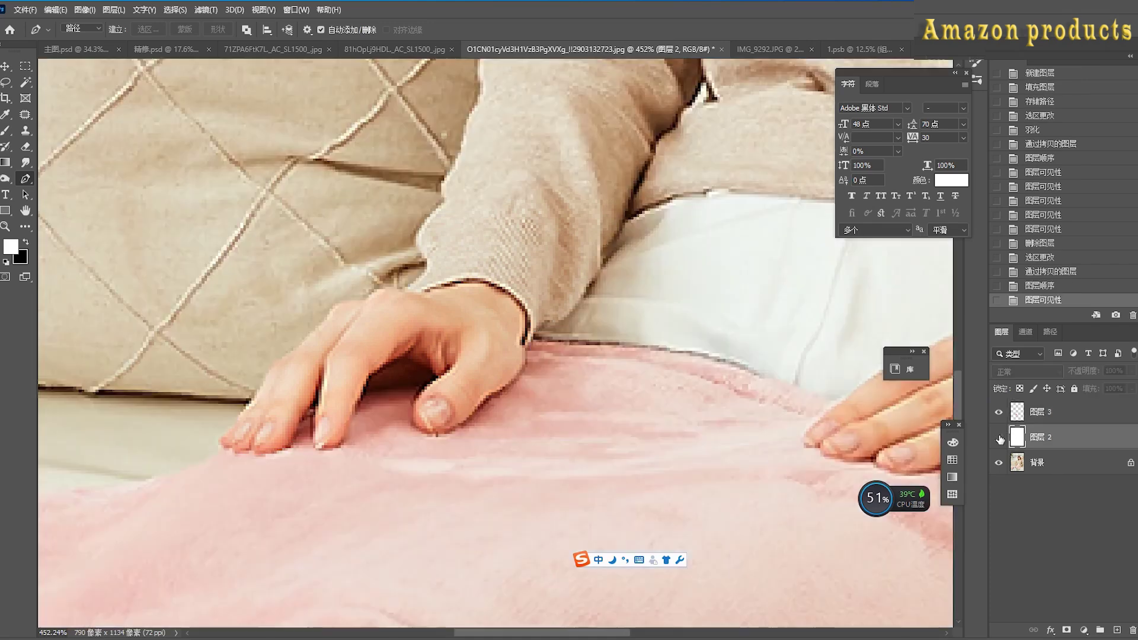
Start a path at the other hand's wrist and trace it over the knuckles down to the fingertips
{"action": "scroll", "coordinate": [456, 344], "scroll_direction": "down", "scroll_amount": 5}
{"action": "scroll", "coordinate": [455, 344], "scroll_direction": "up", "scroll_amount": 5}
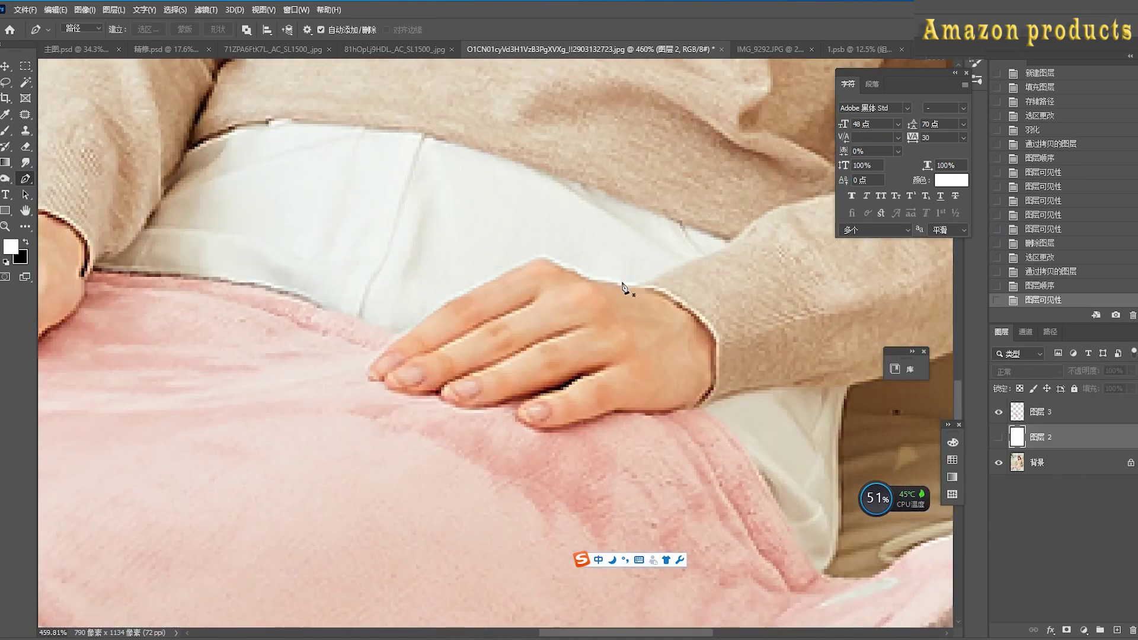
{"action": "left_click", "coordinate": [643, 283]}
{"action": "left_click_drag", "start_coordinate": [581, 275], "coordinate": [581, 275]}
{"action": "left_click_drag", "start_coordinate": [551, 262], "coordinate": [531, 262]}
{"action": "left_click_drag", "start_coordinate": [430, 316], "coordinate": [390, 390]}
{"action": "left_click", "coordinate": [405, 334]}
Continue the path around the fingertips and along the hand's lower edge to the underside of the sleeve
{"action": "mouse_move", "coordinate": [439, 393]}
{"action": "left_mouse_down"}
{"action": "mouse_move", "coordinate": [454, 391]}
{"action": "mouse_move", "coordinate": [442, 405]}
{"action": "left_mouse_up"}
{"action": "key", "text": "ctrl+z"}
{"action": "left_click_drag", "start_coordinate": [484, 408], "coordinate": [570, 425]}
{"action": "left_click", "coordinate": [544, 390]}
{"action": "left_click_drag", "start_coordinate": [612, 412], "coordinate": [687, 410]}
{"action": "left_click", "coordinate": [773, 384]}
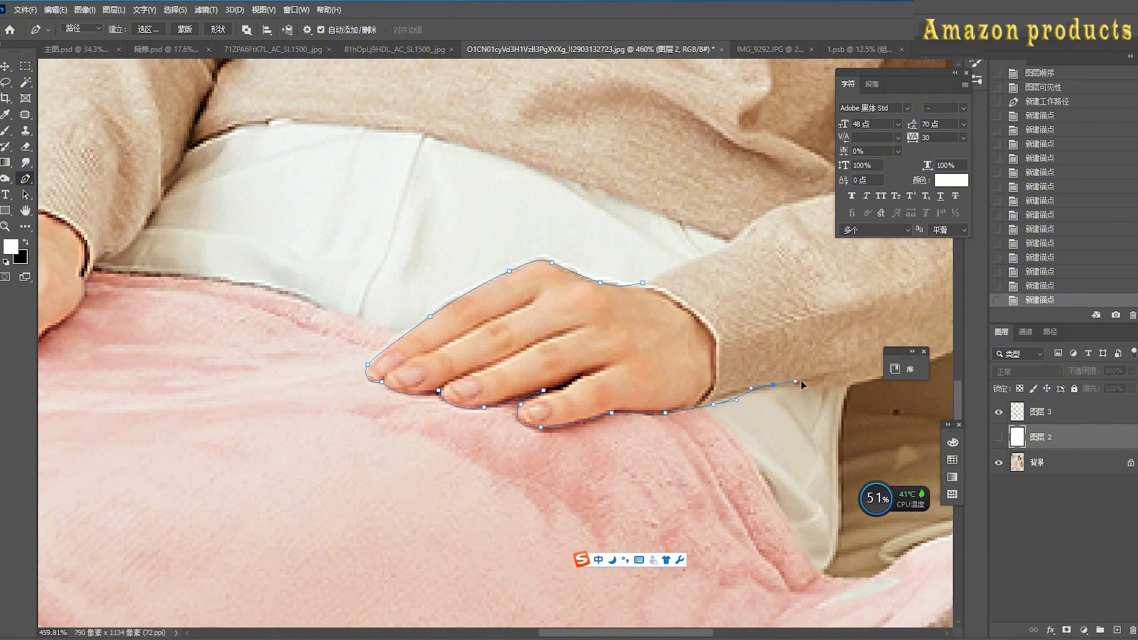
Close the path across the sleeve and convert it to a selection, undoing a trial 0.5-pixel feather
{"action": "left_click", "coordinate": [864, 302]}
{"action": "left_click", "coordinate": [804, 268]}
{"action": "left_click", "coordinate": [642, 282]}
{"action": "key", "text": "ctrl+Return"}
{"action": "key", "text": "shift+F6"}
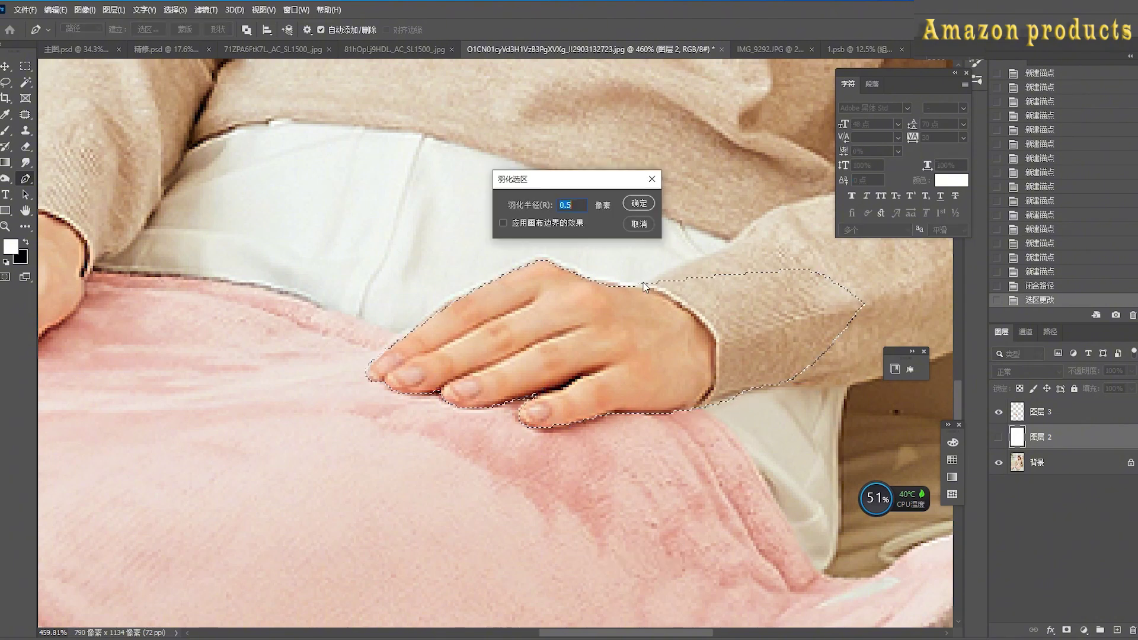
{"action": "key", "text": "Return"}
{"action": "key", "text": "ctrl+z"}
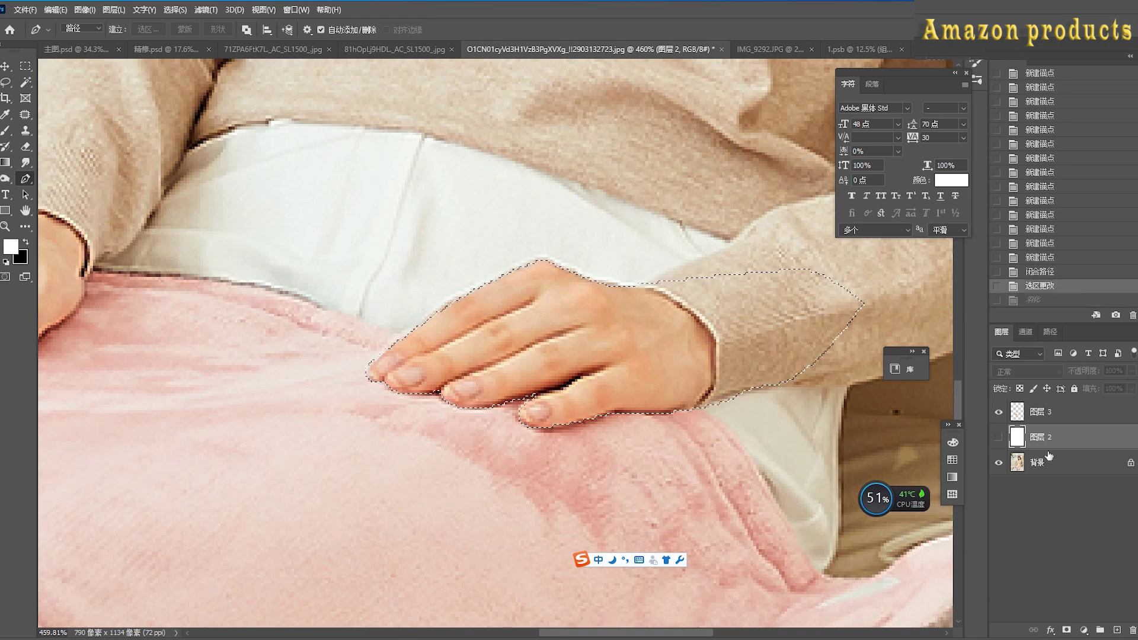
Save the second hand's work path under the suggested name and return to the layers
{"action": "left_click", "coordinate": [1050, 332]}
{"action": "double_click", "coordinate": [1031, 378]}
{"action": "key", "text": "Return"}
{"action": "left_click", "coordinate": [1001, 332]}
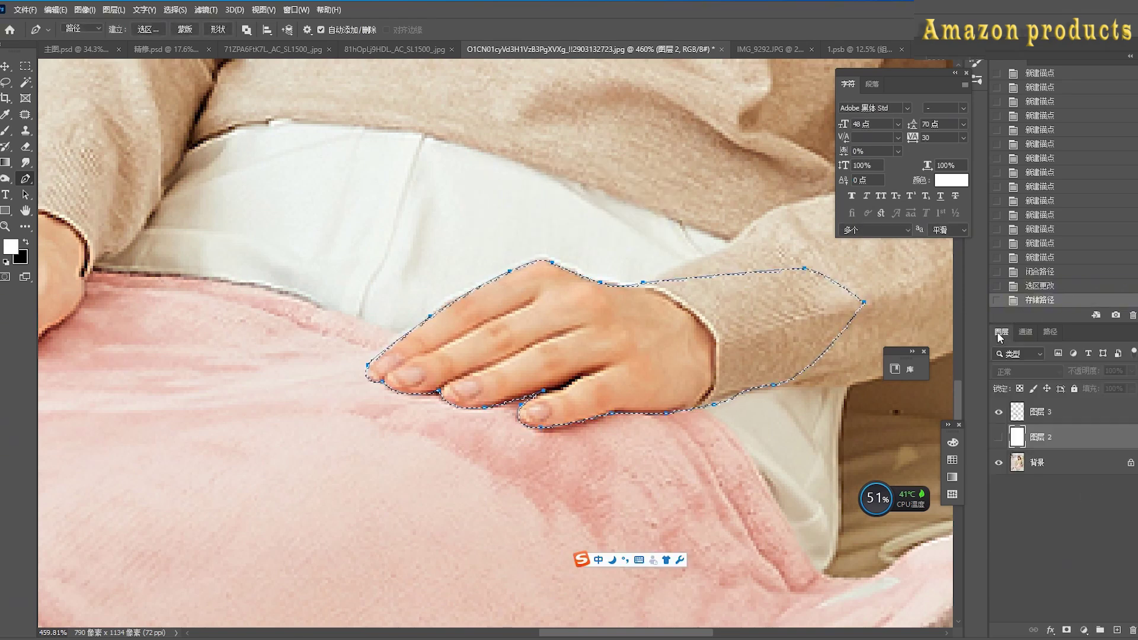
Copy the second hand from the background with a 0.5-pixel feathered selection and check the copy above the white layer
{"action": "key", "text": "ctrl+Return"}
{"action": "key", "text": "shift+F6"}
{"action": "key", "text": "Return"}
{"action": "left_click", "coordinate": [1079, 467]}
{"action": "key", "text": "ctrl+j"}
{"action": "left_click_drag", "start_coordinate": [1061, 466], "coordinate": [1038, 428]}
{"action": "left_click", "coordinate": [998, 463]}
{"action": "scroll", "coordinate": [721, 353], "scroll_direction": "down", "scroll_amount": 8}
{"action": "left_click", "coordinate": [998, 463]}
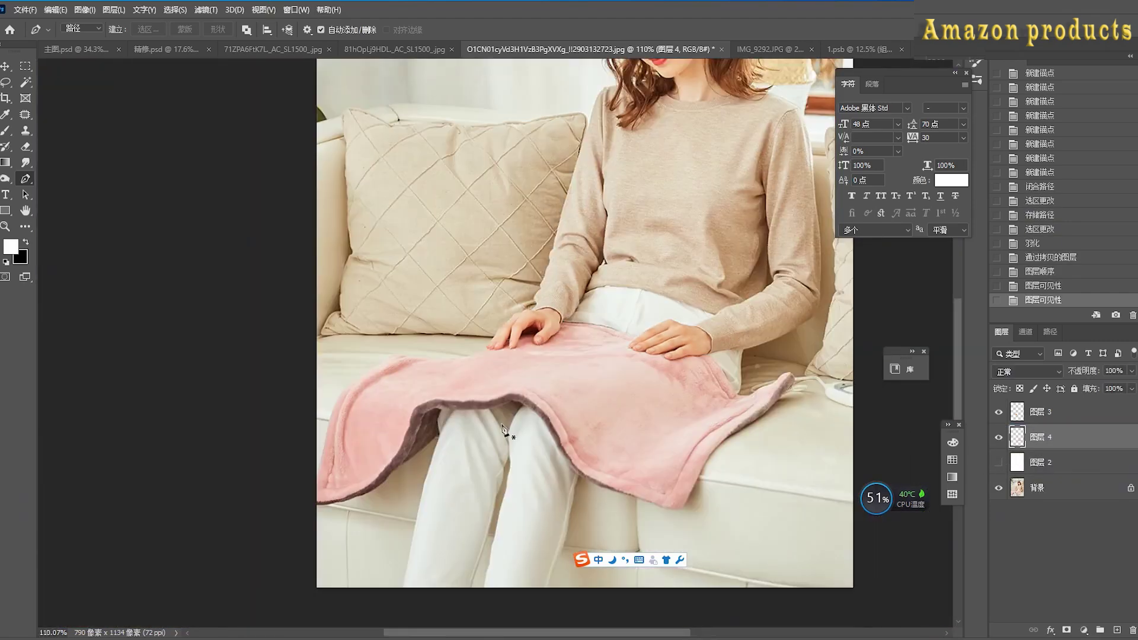
Start a path at the blanket corner on the picture edge and trace the dark hem up across the lap
{"action": "scroll", "coordinate": [406, 350], "scroll_direction": "up", "scroll_amount": 5}
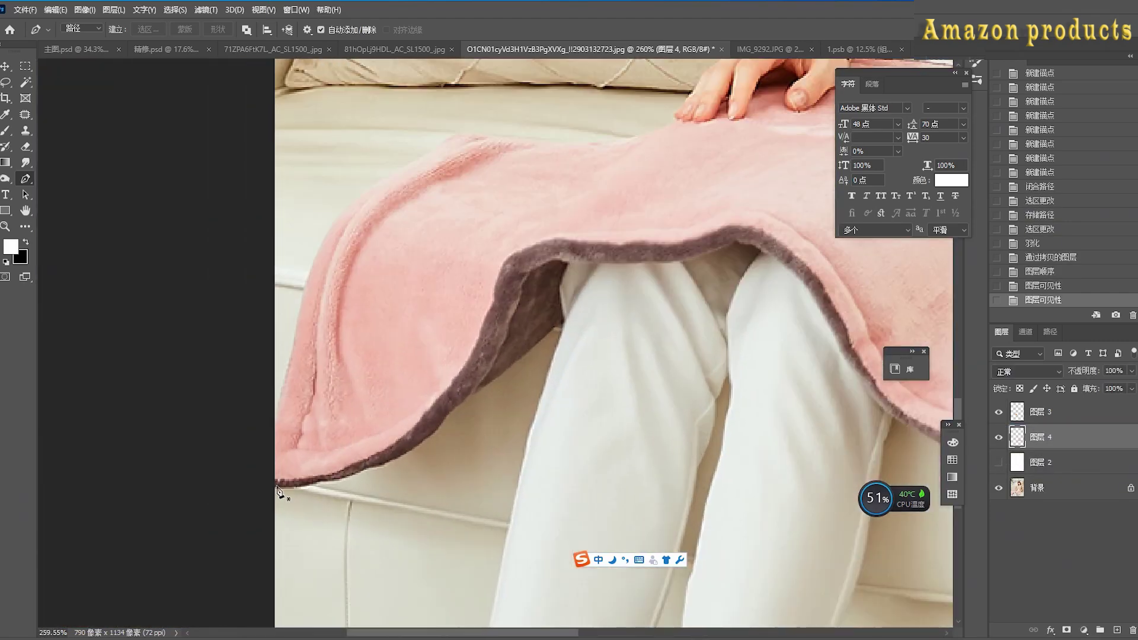
{"action": "left_click", "coordinate": [274, 488]}
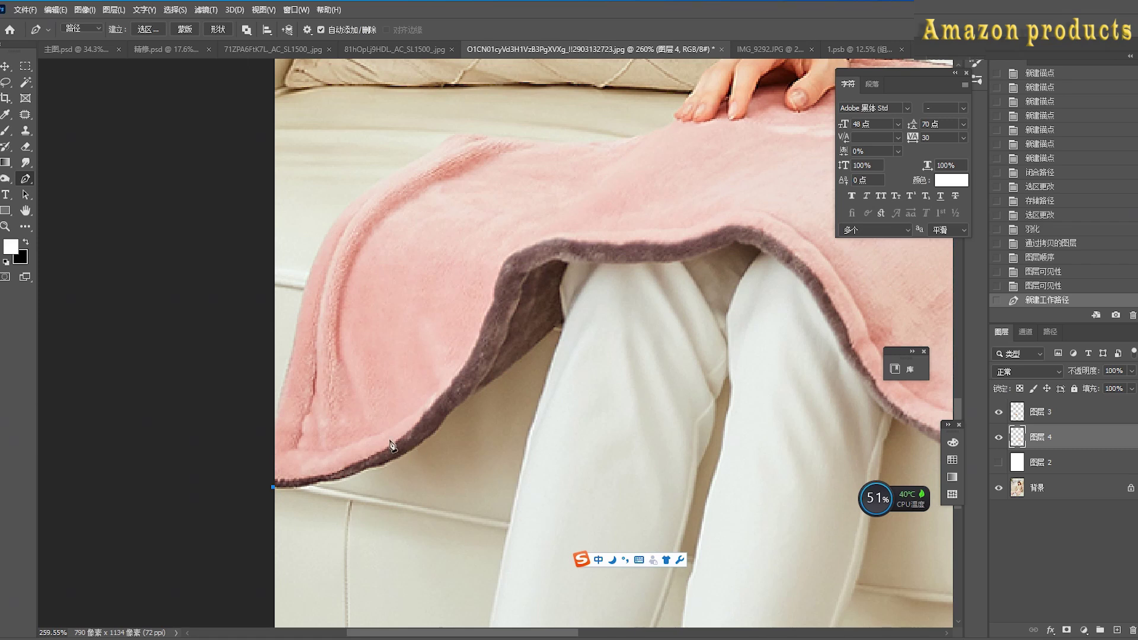
{"action": "left_click_drag", "start_coordinate": [433, 409], "coordinate": [451, 402]}
{"action": "left_click_drag", "start_coordinate": [501, 292], "coordinate": [503, 268]}
{"action": "left_click_drag", "start_coordinate": [565, 242], "coordinate": [624, 248]}
{"action": "key", "text": "ctrl+z"}
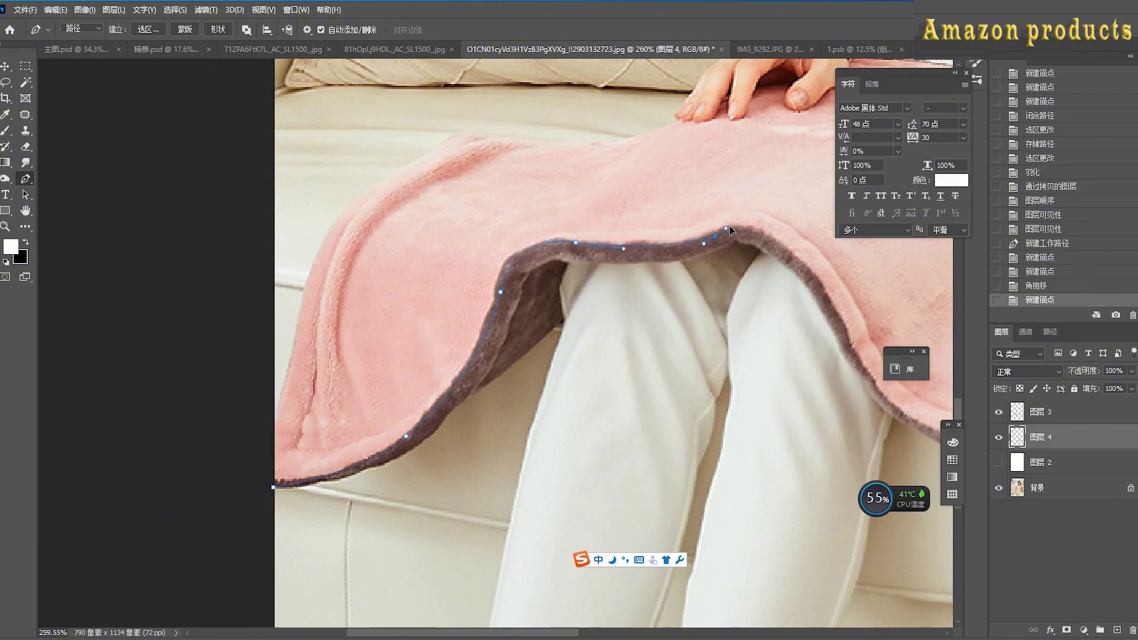
Continue the blanket path over the second knee and down the sloping hem
{"action": "left_click_drag", "start_coordinate": [744, 228], "coordinate": [701, 294]}
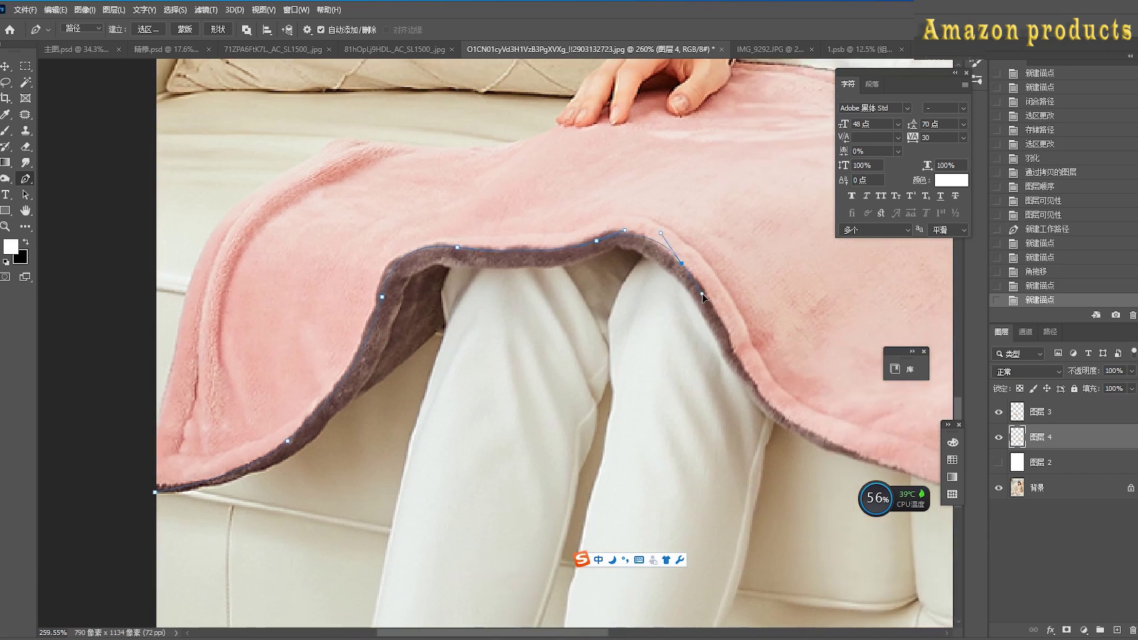
{"action": "key", "text": "ctrl+z"}
{"action": "left_click", "coordinate": [704, 289]}
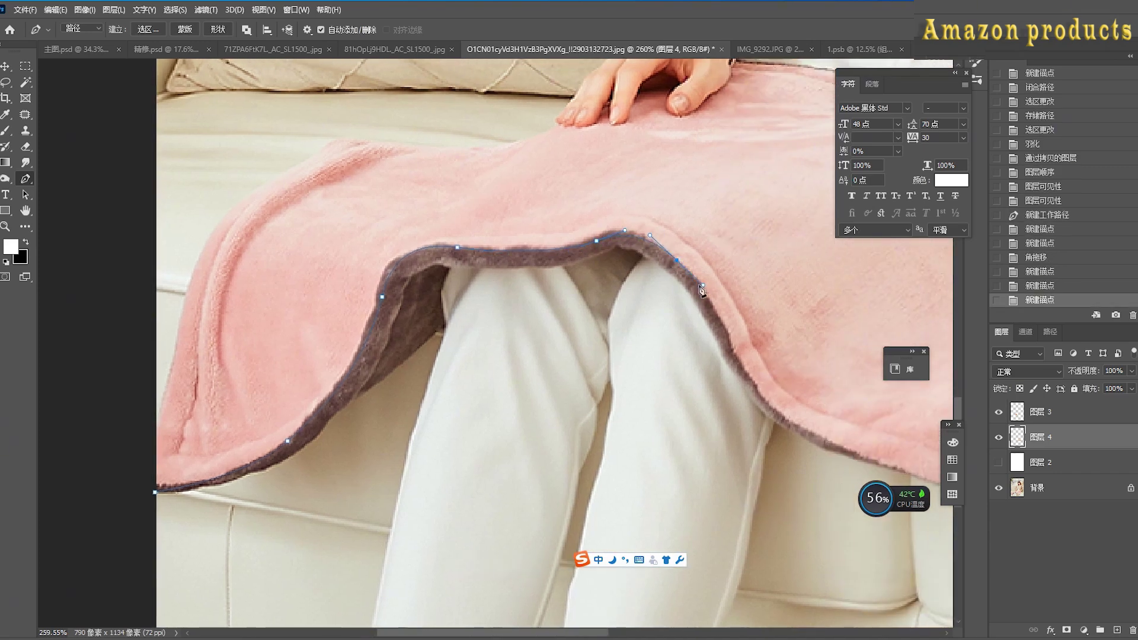
{"action": "scroll", "coordinate": [654, 277], "scroll_direction": "down", "scroll_amount": 2}
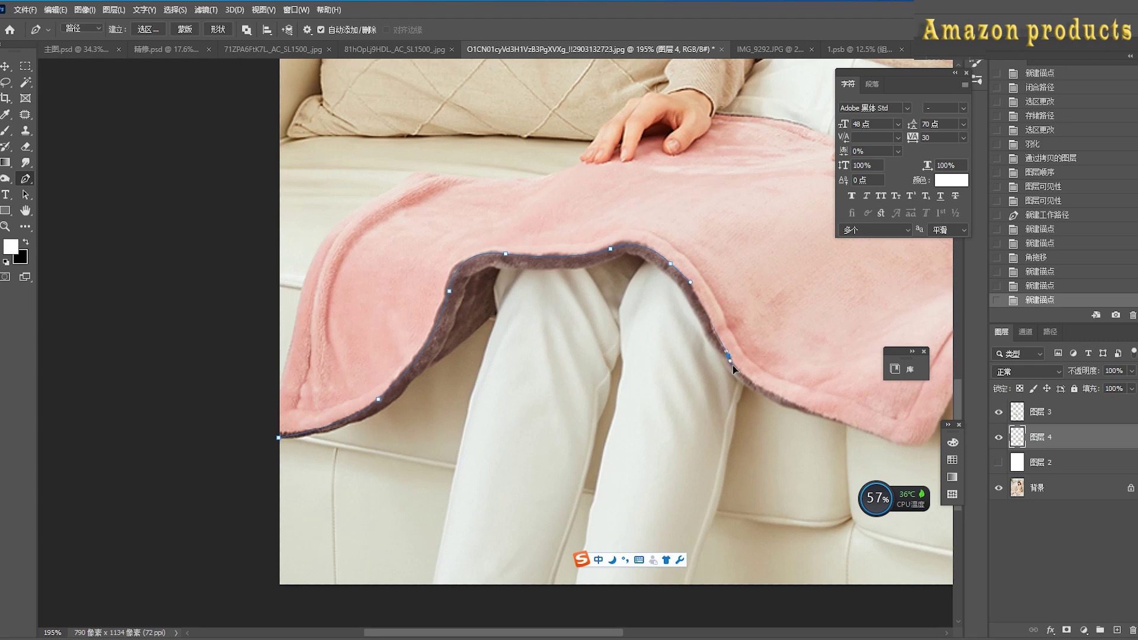
{"action": "left_click", "coordinate": [752, 393]}
Carry the blanket path around the far front corner and up the side toward the raised tip
{"action": "left_click_drag", "start_coordinate": [886, 440], "coordinate": [782, 446]}
{"action": "left_click", "coordinate": [806, 380]}
{"action": "left_click_drag", "start_coordinate": [810, 371], "coordinate": [683, 404]}
{"action": "left_click_drag", "start_coordinate": [745, 356], "coordinate": [778, 333]}
{"action": "key", "text": "ctrl+z"}
Correct the path around the blanket's raised tip and trace its upper edge to the fold beside the hip
{"action": "left_click_drag", "start_coordinate": [809, 288], "coordinate": [695, 354]}
{"action": "key", "text": "ctrl+z"}
{"action": "key", "text": "ctrl+z"}
{"action": "scroll", "coordinate": [788, 302], "scroll_direction": "up", "scroll_amount": 5}
{"action": "key", "text": "ctrl+z"}
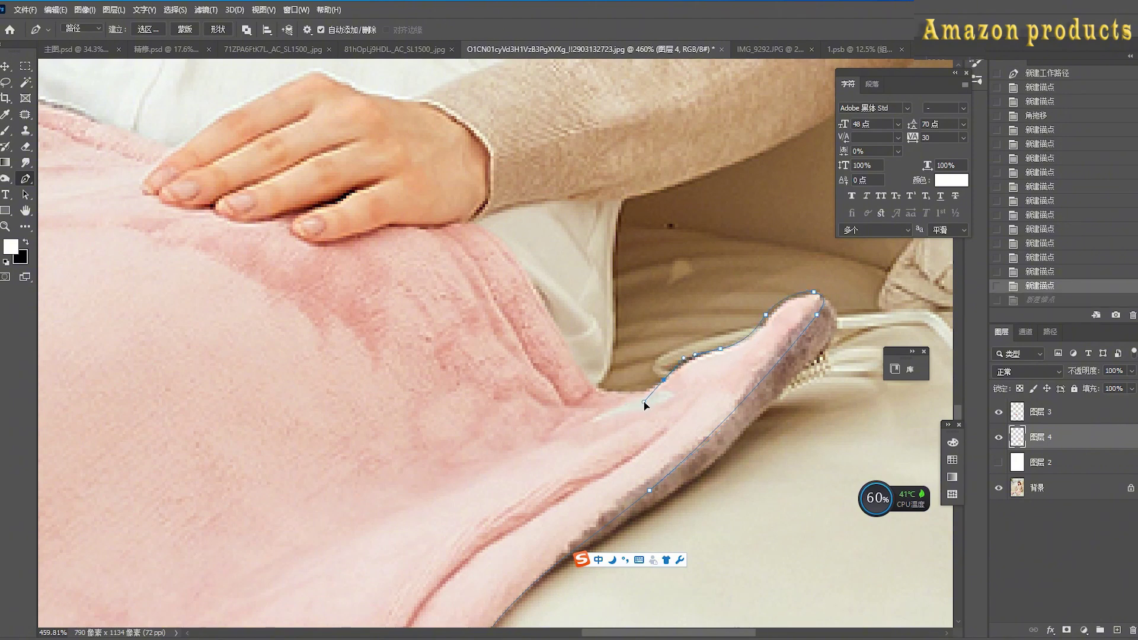
{"action": "left_click_drag", "start_coordinate": [644, 402], "coordinate": [594, 391]}
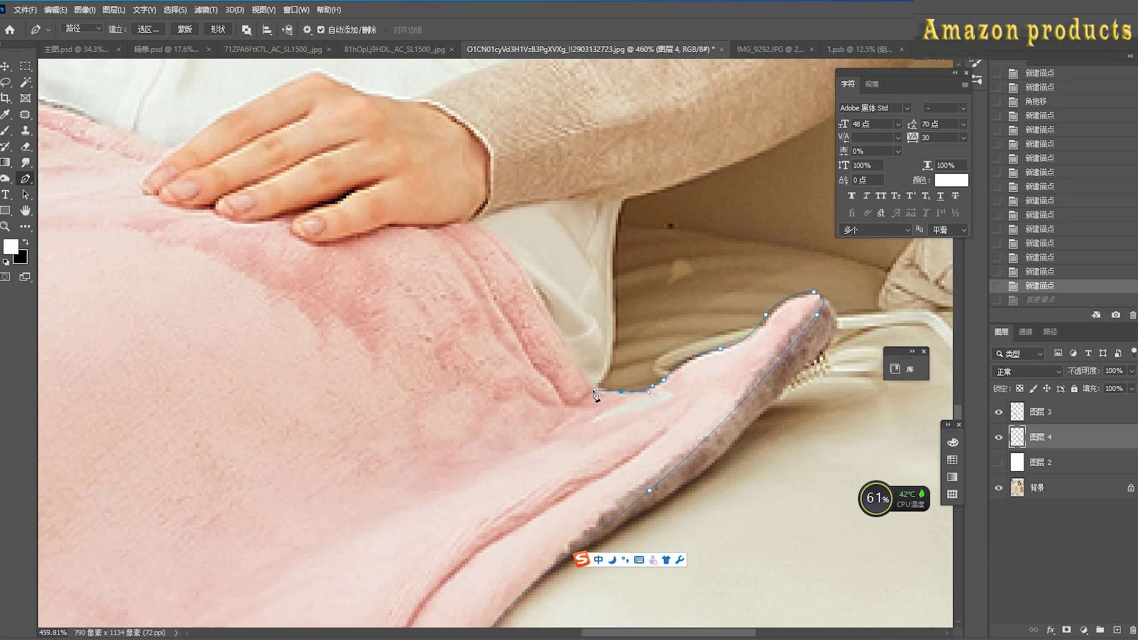
Trace the blanket path up beside the hip, behind the hand and along the waist to the other wrist
{"action": "left_click", "coordinate": [555, 325]}
{"action": "left_click", "coordinate": [525, 265]}
{"action": "left_click_drag", "start_coordinate": [426, 213], "coordinate": [913, 384]}
{"action": "left_click_drag", "start_coordinate": [689, 296], "coordinate": [601, 268]}
{"action": "left_click_drag", "start_coordinate": [438, 256], "coordinate": [300, 256]}
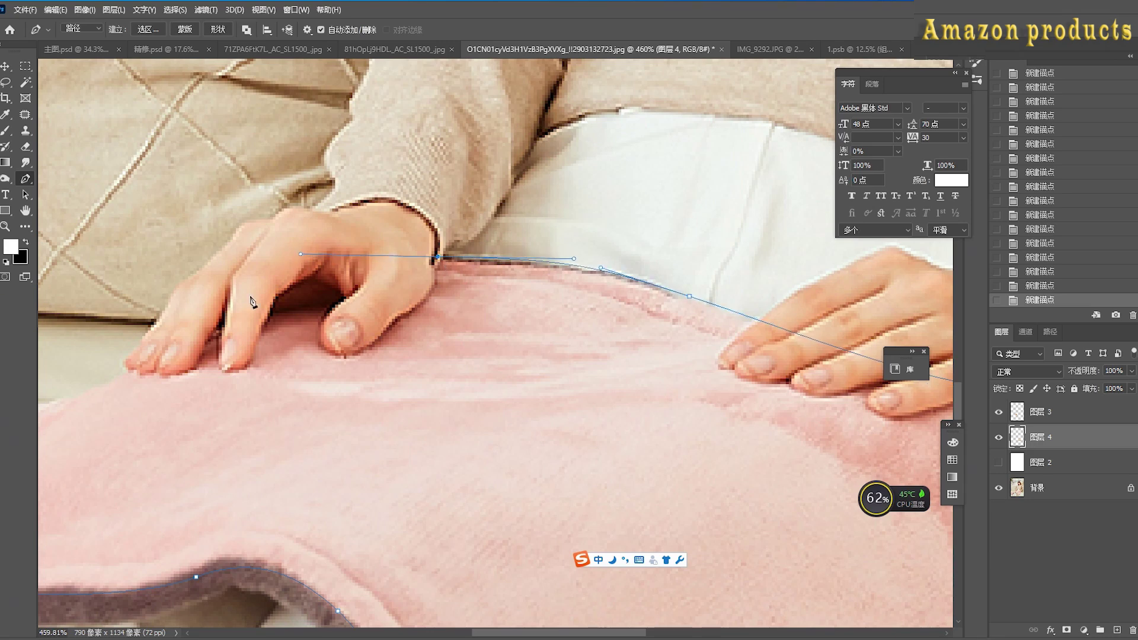
Continue the path across the fingers and along the blanket's back edge on the sofa to its back corner
{"action": "left_click_drag", "start_coordinate": [253, 300], "coordinate": [715, 211]}
{"action": "left_click_drag", "start_coordinate": [583, 287], "coordinate": [535, 304]}
{"action": "left_click_drag", "start_coordinate": [427, 318], "coordinate": [346, 321]}
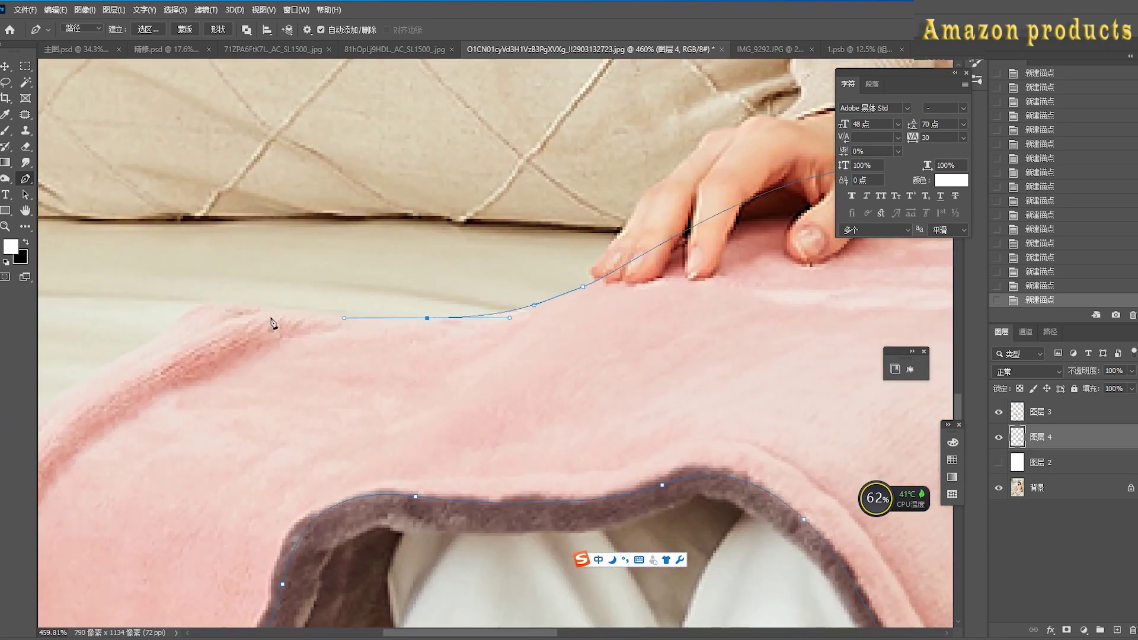
{"action": "left_click_drag", "start_coordinate": [242, 305], "coordinate": [203, 300]}
{"action": "left_click_drag", "start_coordinate": [166, 330], "coordinate": [140, 348]}
Trace the blanket's outer side down past the picture edge and close the path at the starting corner
{"action": "left_click_drag", "start_coordinate": [50, 399], "coordinate": [281, 239]}
{"action": "left_click_drag", "start_coordinate": [230, 409], "coordinate": [240, 283]}
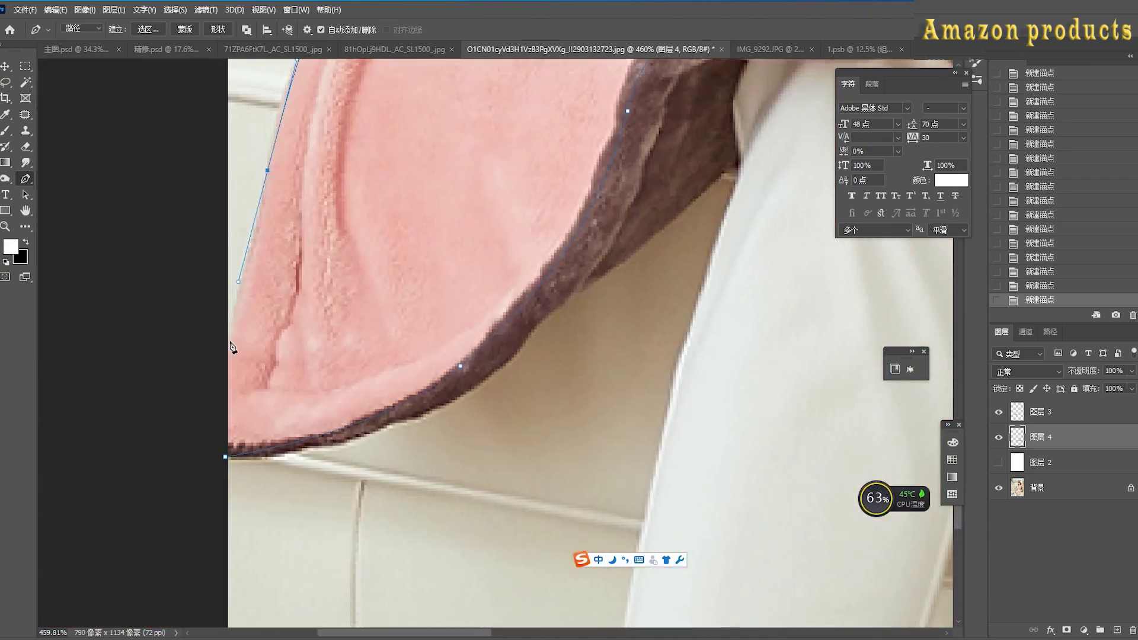
{"action": "left_click_drag", "start_coordinate": [217, 361], "coordinate": [201, 404]}
{"action": "left_click_drag", "start_coordinate": [224, 456], "coordinate": [262, 464]}
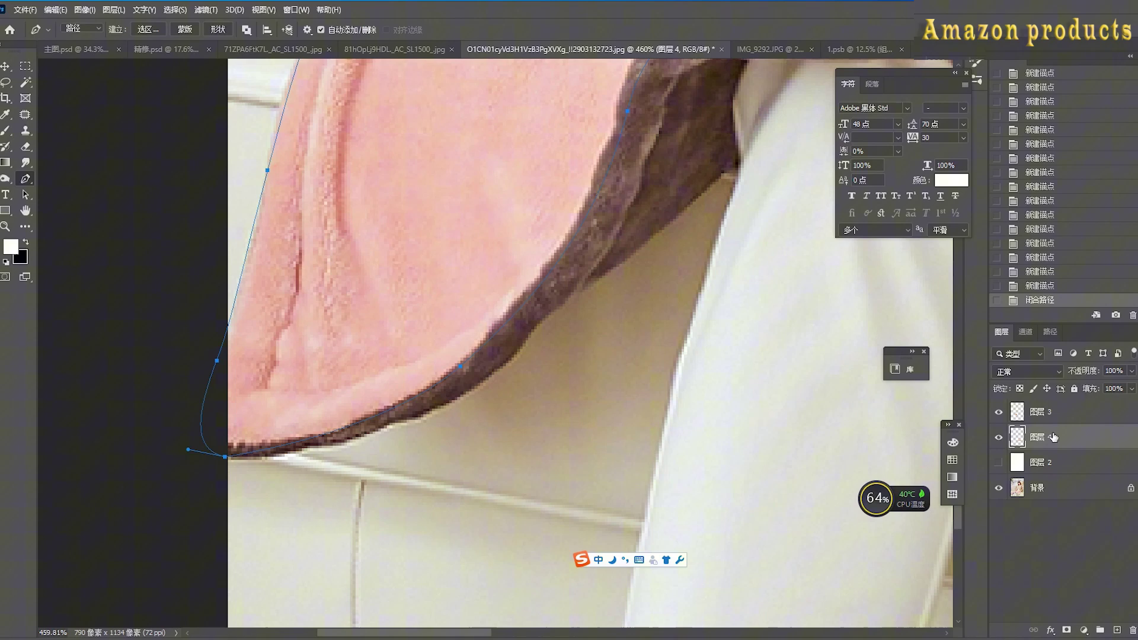
Copy the blanket from the background with a feathered path selection, move it above the white layer and show the white layer
{"action": "left_click", "coordinate": [1046, 486]}
{"action": "key", "text": "ctrl+Return"}
{"action": "key", "text": "shift+F6"}
{"action": "key", "text": "Return"}
{"action": "key", "text": "ctrl+j"}
{"action": "left_click_drag", "start_coordinate": [1037, 487], "coordinate": [1027, 451]}
{"action": "left_click", "coordinate": [999, 487]}
{"action": "scroll", "coordinate": [439, 389], "scroll_direction": "down", "scroll_amount": 8}
Bring the gray heating pad photo from IMG_9292.JPG into the woman's picture, between the blanket and hand layers
{"action": "left_click", "coordinate": [5, 66]}
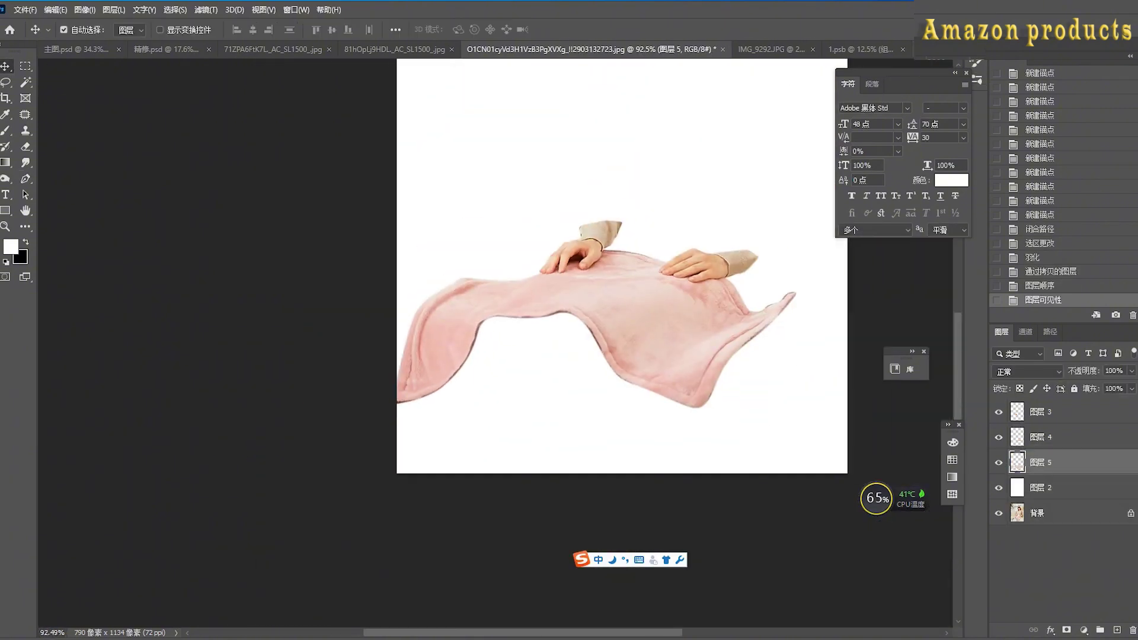
{"action": "left_click", "coordinate": [770, 50]}
{"action": "left_click_drag", "start_coordinate": [462, 343], "coordinate": [1051, 446]}
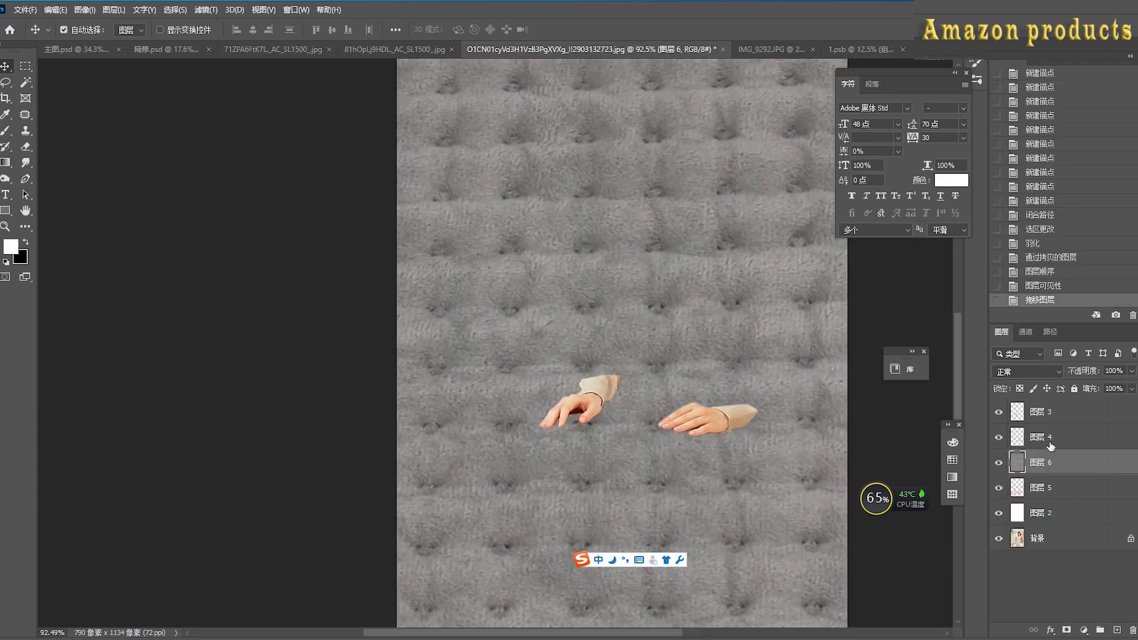
Convert the heating pad layer to a smart object and scale it down to about 19% beneath the hand cutouts
{"action": "right_click", "coordinate": [1050, 460]}
{"action": "left_click", "coordinate": [1084, 290]}
{"action": "key", "text": "ctrl+t"}
{"action": "key", "text": "ctrl+0"}
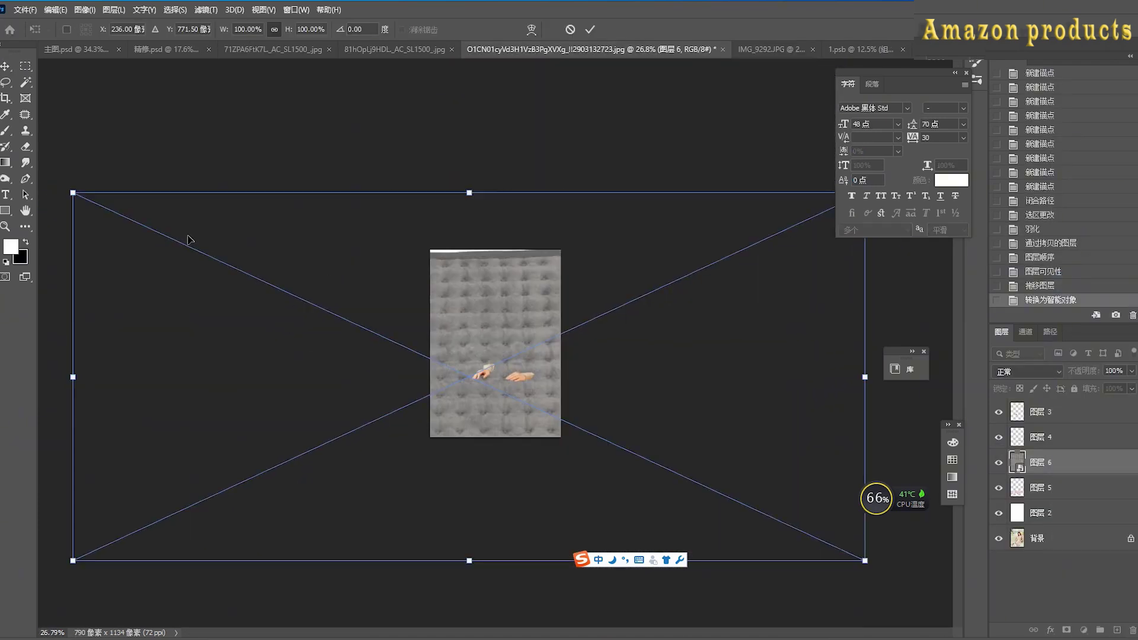
{"action": "left_click_drag", "start_coordinate": [73, 192], "coordinate": [428, 358]}
{"action": "left_click_drag", "start_coordinate": [475, 435], "coordinate": [469, 491]}
{"action": "left_click_drag", "start_coordinate": [524, 433], "coordinate": [605, 394]}
{"action": "left_click_drag", "start_coordinate": [538, 437], "coordinate": [546, 410]}
{"action": "key", "text": "Return"}
{"action": "scroll", "coordinate": [531, 423], "scroll_direction": "up", "scroll_amount": 10}
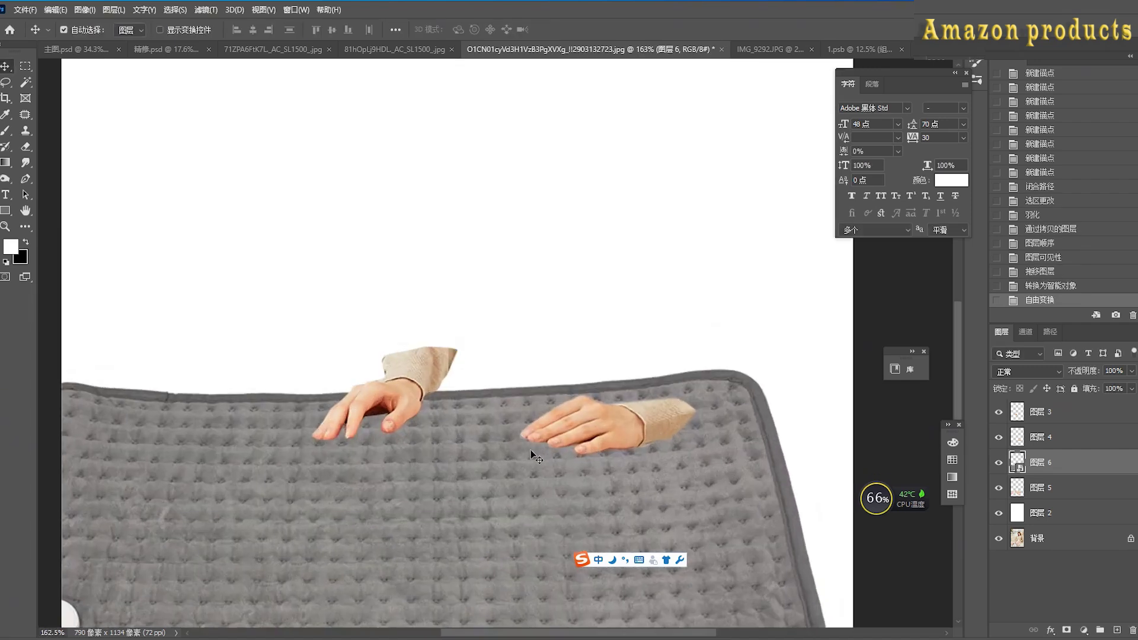
Lower the heating pad layer's opacity to 54% and scale the pad to about 17.9% over the pink blanket
{"action": "left_click_drag", "start_coordinate": [581, 486], "coordinate": [697, 254]}
{"action": "left_click_drag", "start_coordinate": [1094, 388], "coordinate": [1105, 383]}
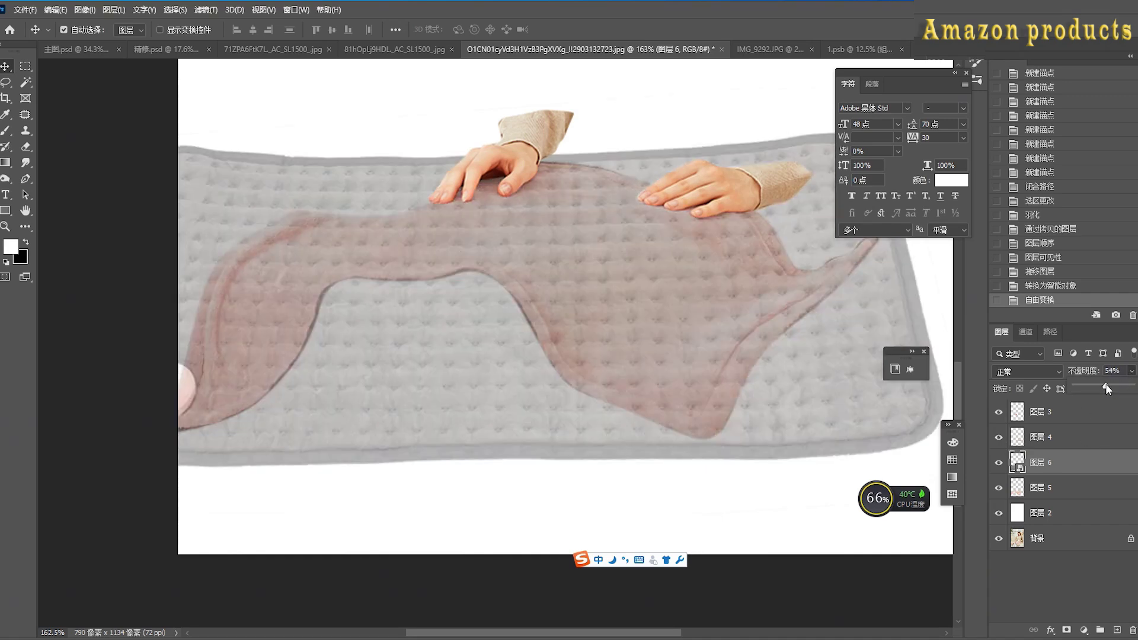
{"action": "scroll", "coordinate": [437, 369], "scroll_direction": "down", "scroll_amount": 2}
{"action": "key", "text": "ctrl+t"}
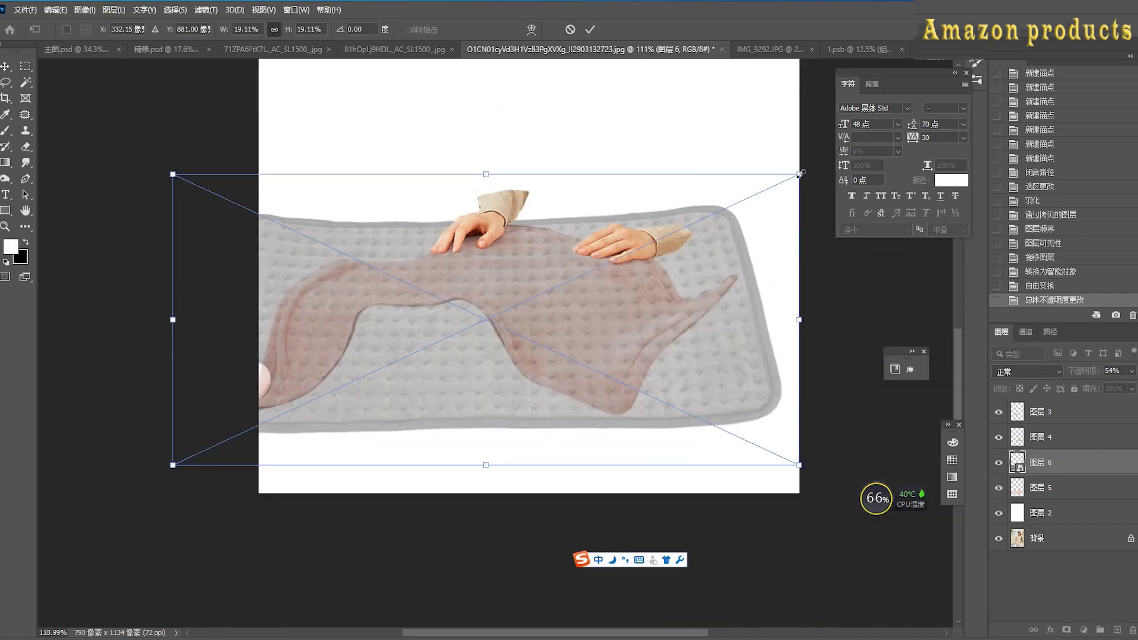
{"action": "left_click_drag", "start_coordinate": [384, 267], "coordinate": [405, 256]}
{"action": "left_click_drag", "start_coordinate": [795, 169], "coordinate": [768, 187]}
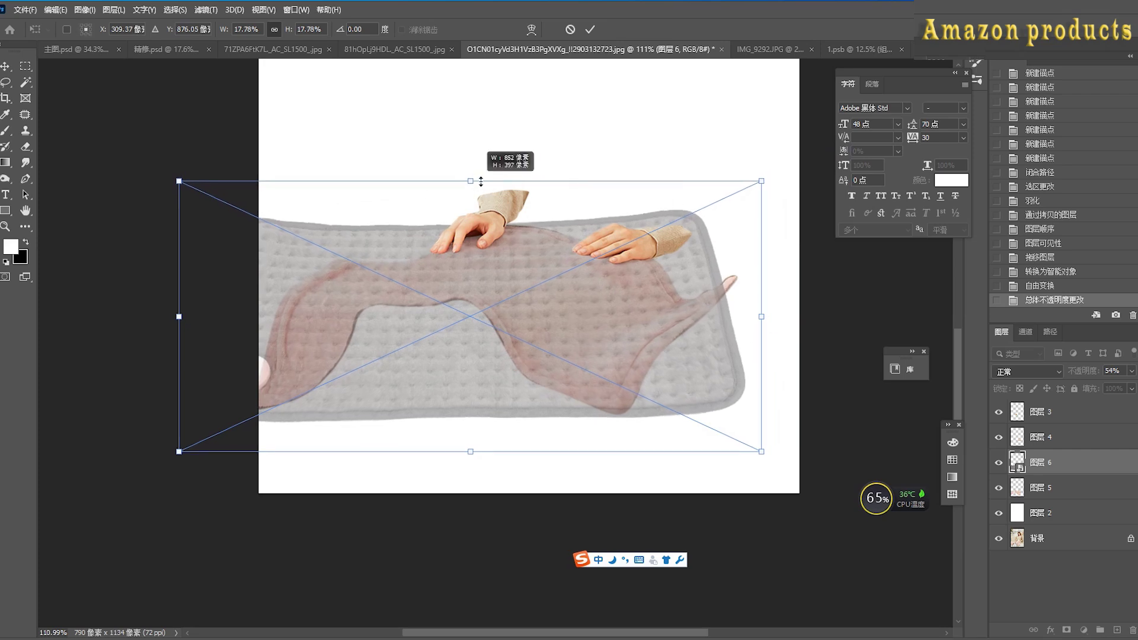
{"action": "key", "text": "Return"}
Skew the heating pad by shifting its upper edge sideways until its short sides slant like the blanket
{"action": "key", "text": "ctrl+t"}
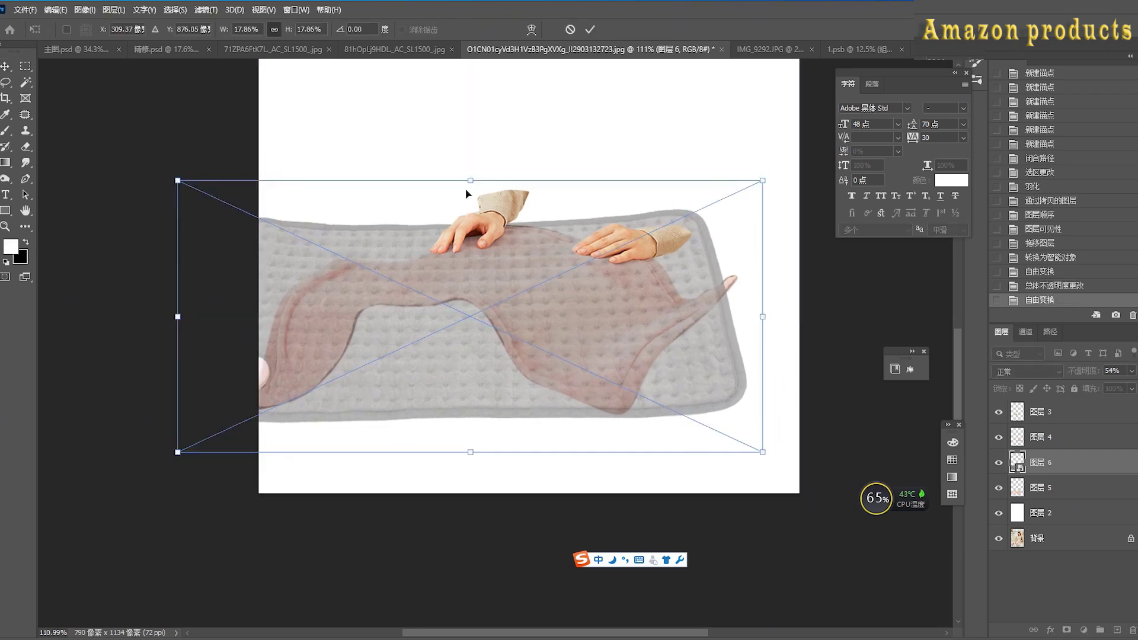
{"action": "left_click_drag", "start_coordinate": [470, 178], "coordinate": [577, 181]}
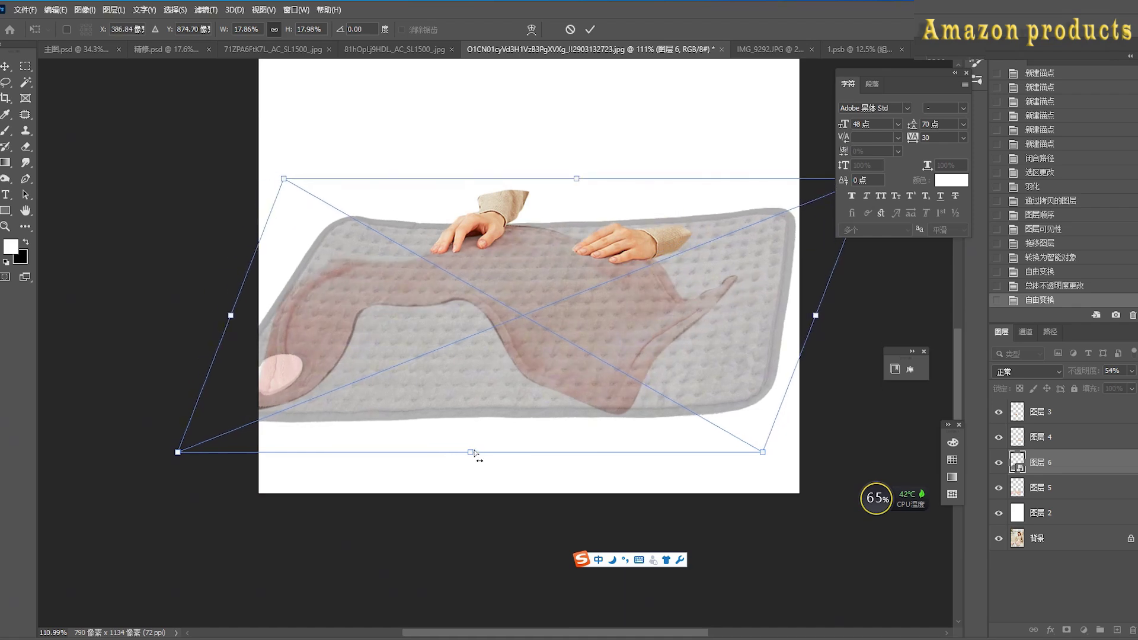
{"action": "left_click_drag", "start_coordinate": [474, 453], "coordinate": [464, 452]}
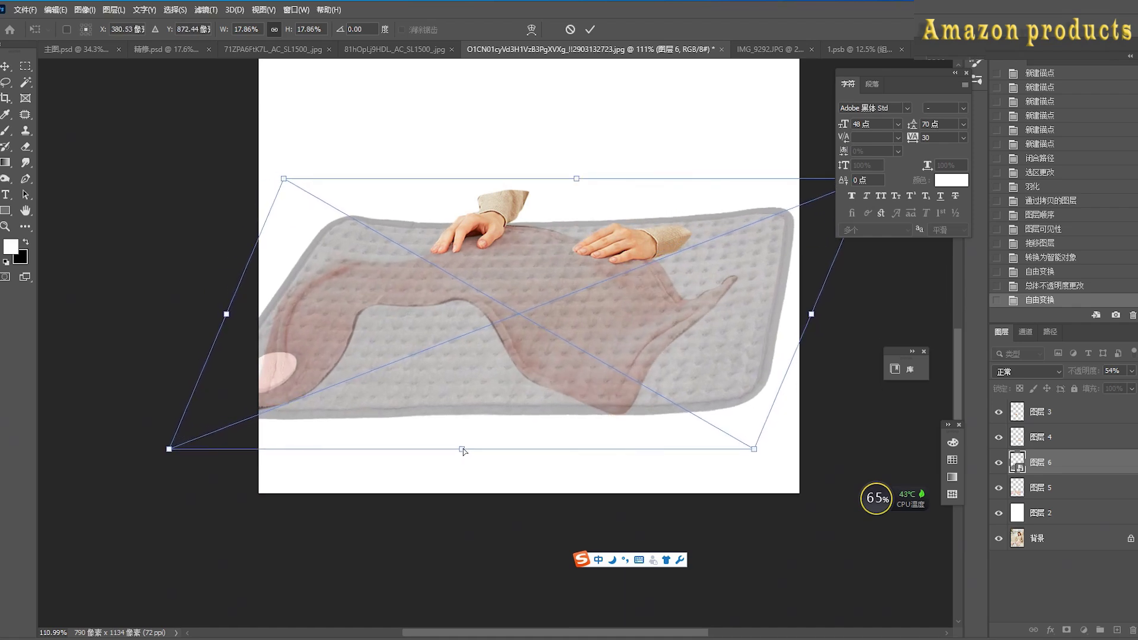
{"action": "key", "text": "Return"}
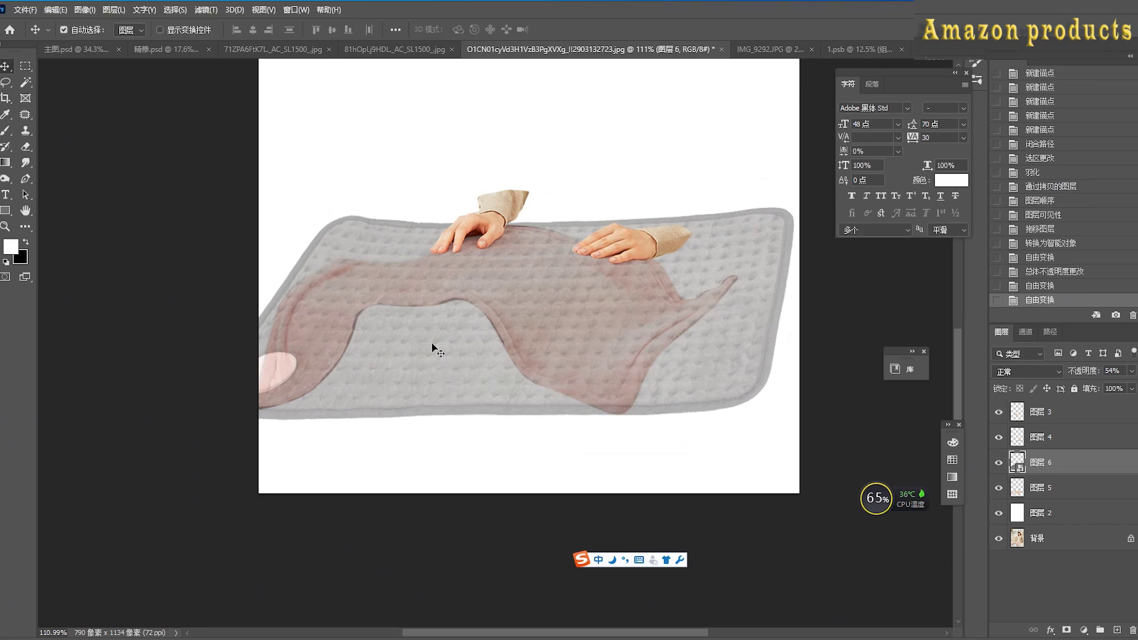
Warp the heating pad's right end inward so that its corners and side edge follow the blanket's outer side
{"action": "key", "text": "ctrl+t"}
{"action": "left_click_drag", "start_coordinate": [943, 73], "coordinate": [911, 293]}
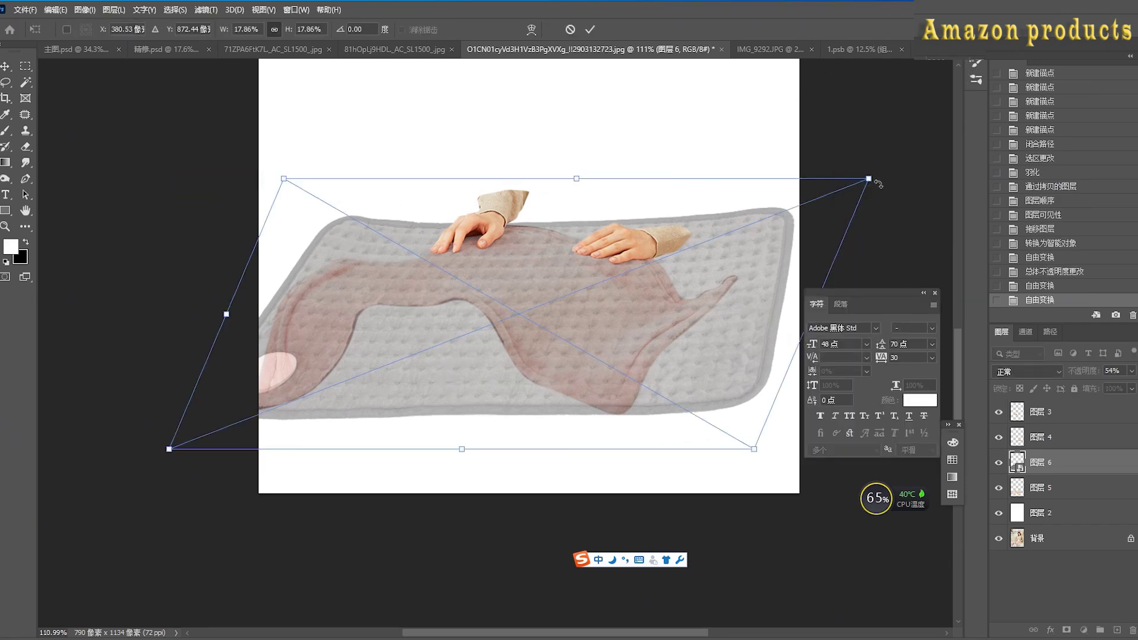
{"action": "left_click_drag", "start_coordinate": [868, 178], "coordinate": [780, 248]}
{"action": "key", "text": "ctrl+z"}
{"action": "right_click", "coordinate": [707, 255]}
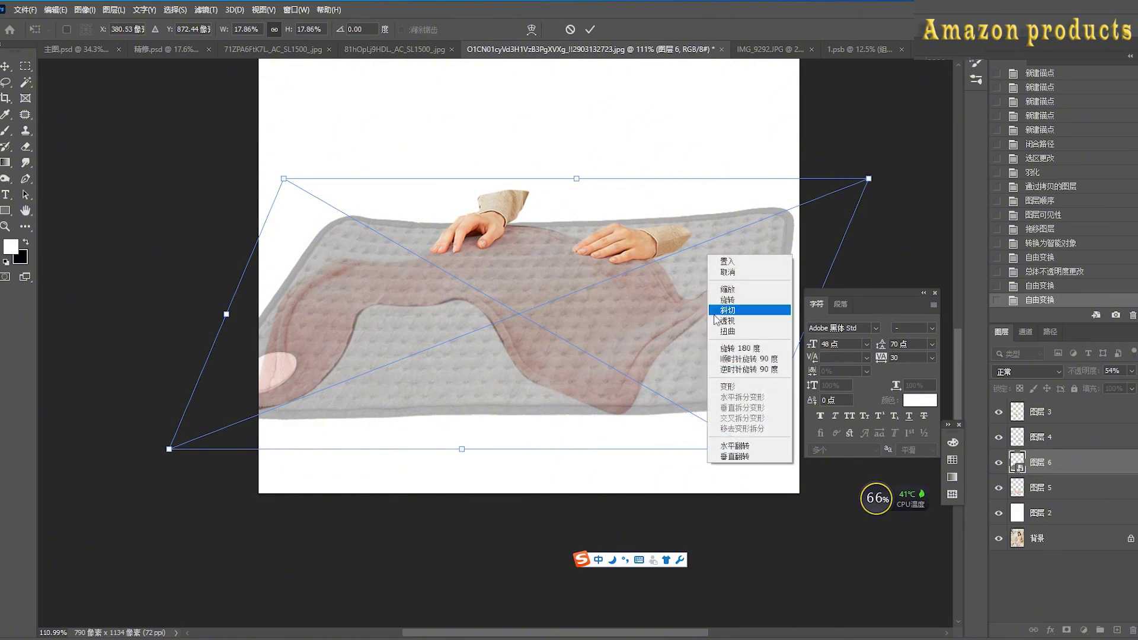
{"action": "left_click", "coordinate": [720, 386]}
{"action": "left_click_drag", "start_coordinate": [713, 348], "coordinate": [635, 415]}
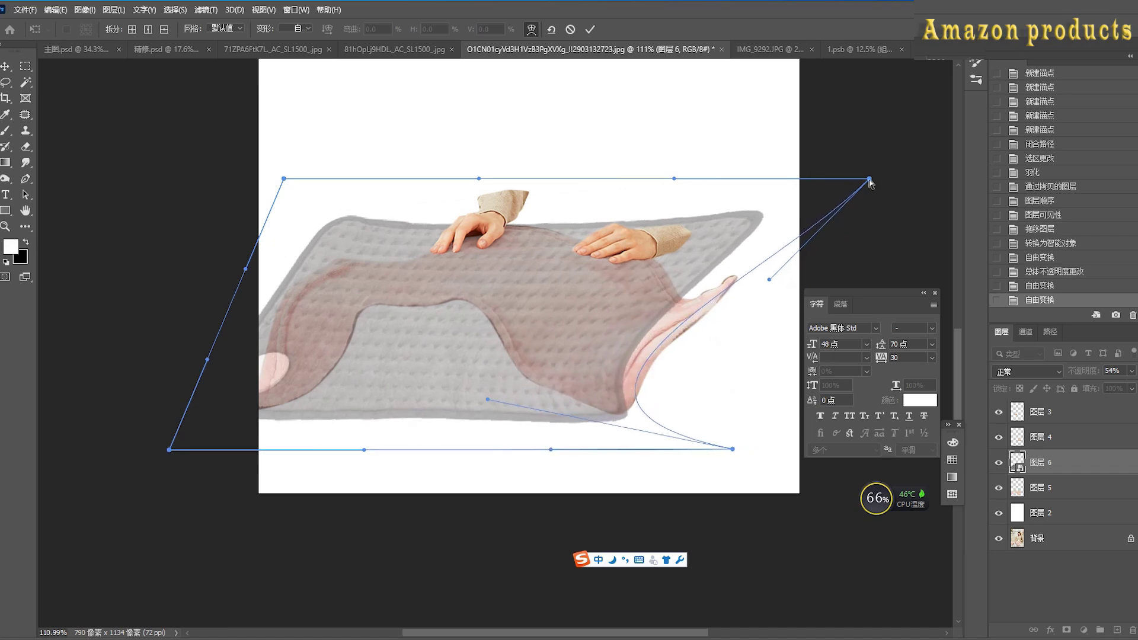
{"action": "left_click_drag", "start_coordinate": [869, 179], "coordinate": [771, 264]}
{"action": "left_click_drag", "start_coordinate": [657, 296], "coordinate": [695, 300]}
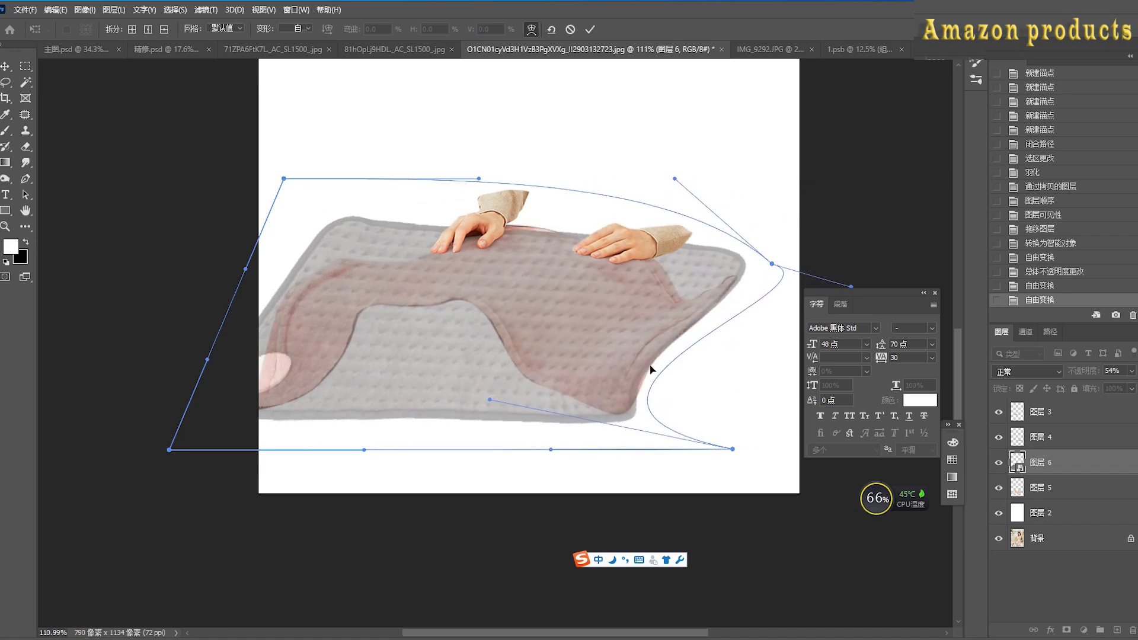
{"action": "left_click_drag", "start_coordinate": [651, 370], "coordinate": [616, 426]}
Bend the pad's lower edge, lower its back left corner, refine the right corners toward the blanket outline, and apply the warp
{"action": "left_click_drag", "start_coordinate": [364, 450], "coordinate": [381, 424]}
{"action": "left_click_drag", "start_coordinate": [285, 180], "coordinate": [268, 272]}
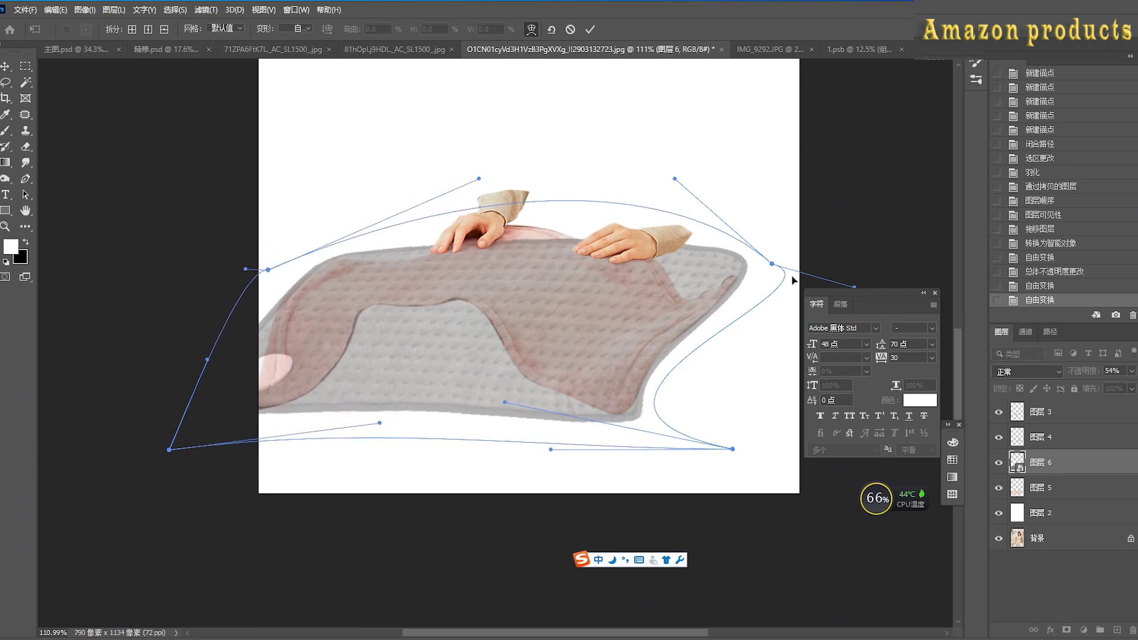
{"action": "left_click_drag", "start_coordinate": [774, 271], "coordinate": [750, 285]}
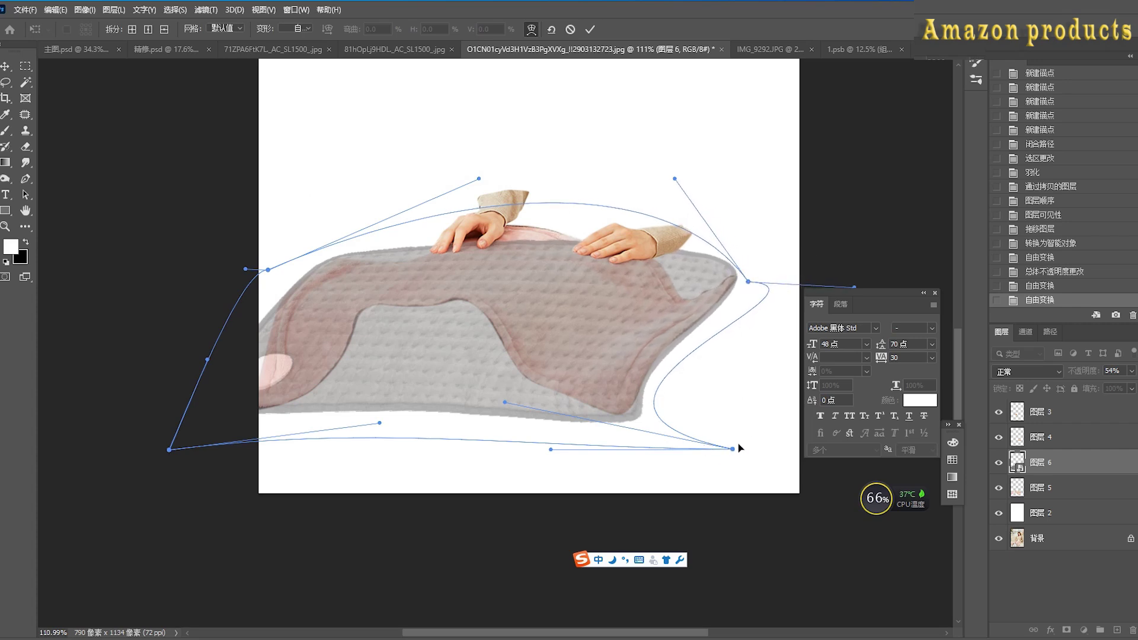
{"action": "mouse_move", "coordinate": [729, 452]}
{"action": "left_mouse_down"}
{"action": "mouse_move", "coordinate": [706, 450]}
{"action": "mouse_move", "coordinate": [718, 446]}
{"action": "left_mouse_up"}
{"action": "left_click_drag", "start_coordinate": [381, 425], "coordinate": [401, 413]}
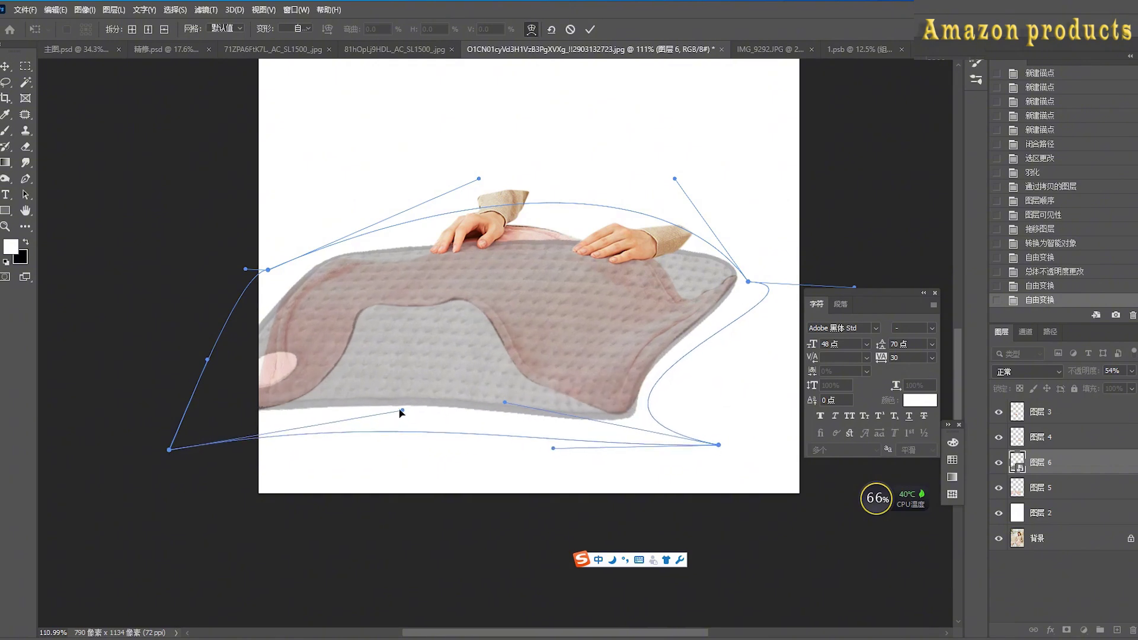
{"action": "left_click_drag", "start_coordinate": [480, 181], "coordinate": [505, 184]}
{"action": "key", "text": "Return"}
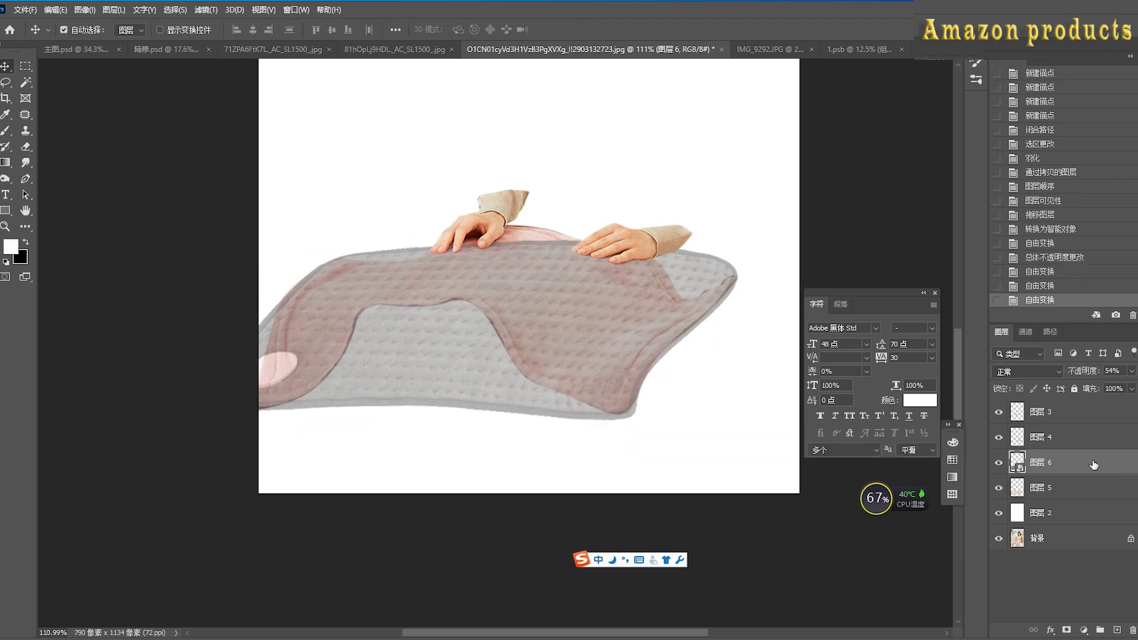
{"action": "left_click", "coordinate": [206, 9]}
{"action": "left_click", "coordinate": [248, 104]}
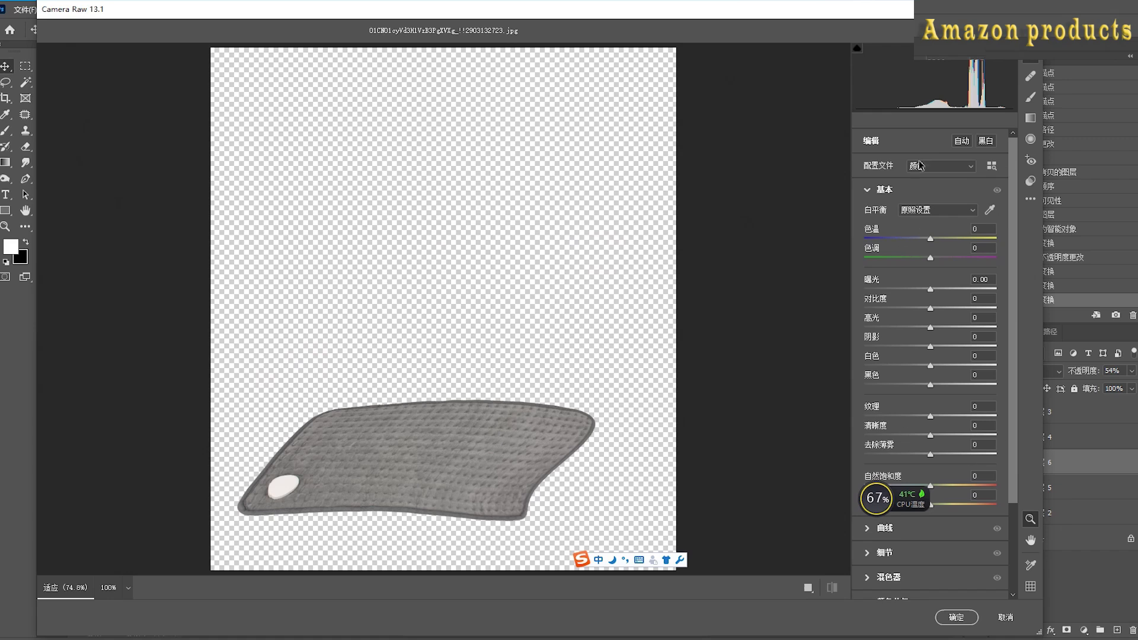
{"action": "left_click", "coordinate": [1003, 618]}
Start the Liquify filter on the heating pad and show 图层 5 as the backdrop in 背后 mode at opacity 32
{"action": "left_click", "coordinate": [206, 9]}
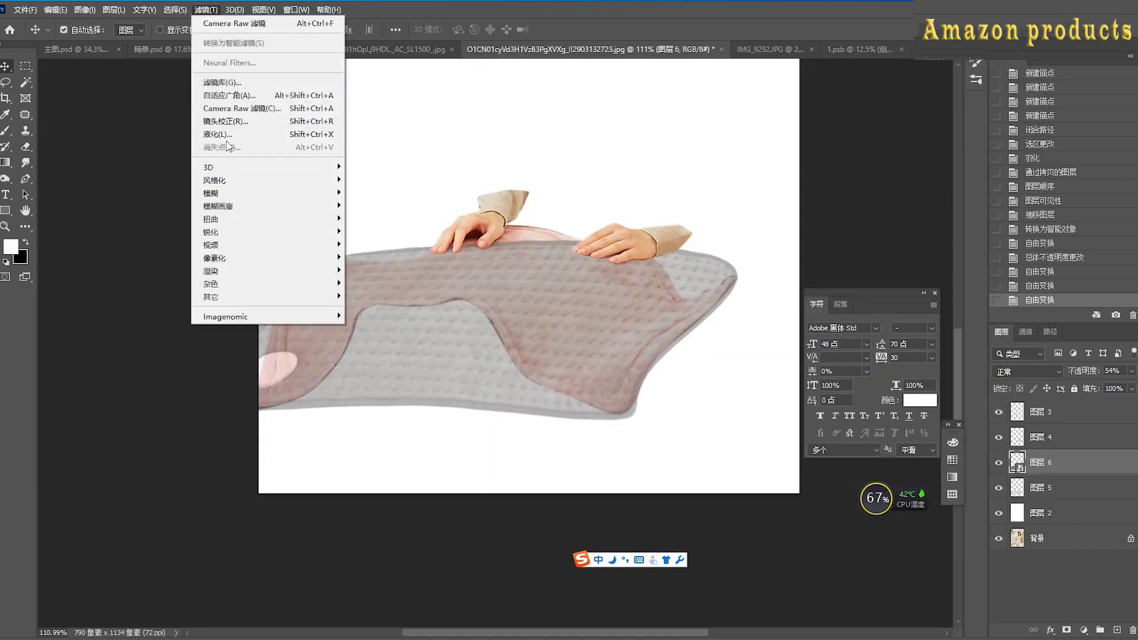
{"action": "left_click", "coordinate": [226, 137]}
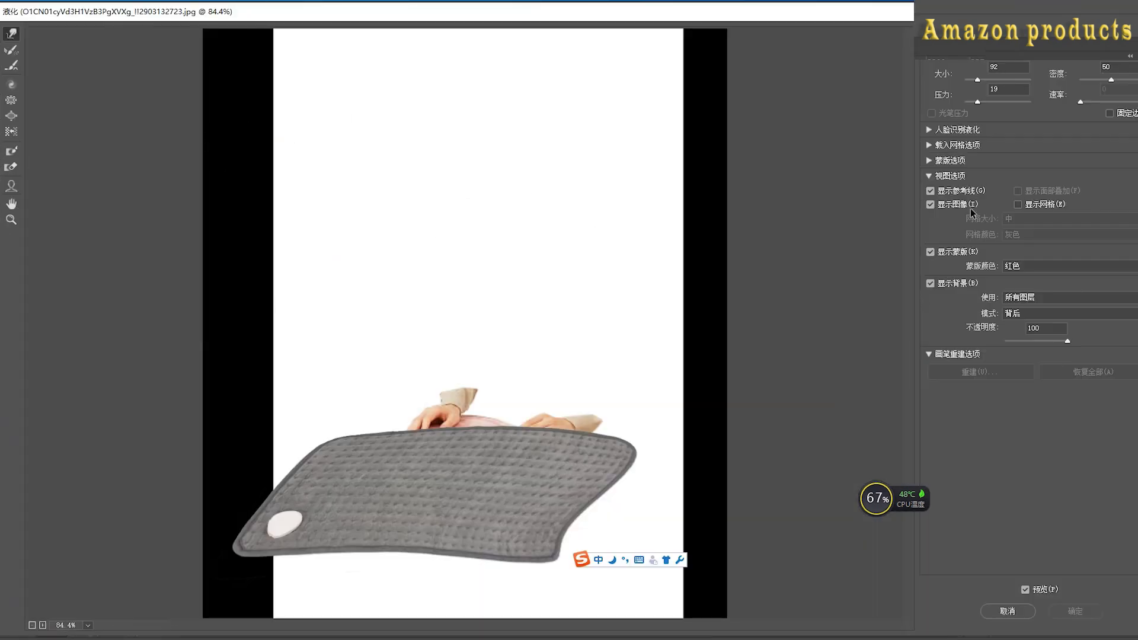
{"action": "left_click", "coordinate": [1015, 313]}
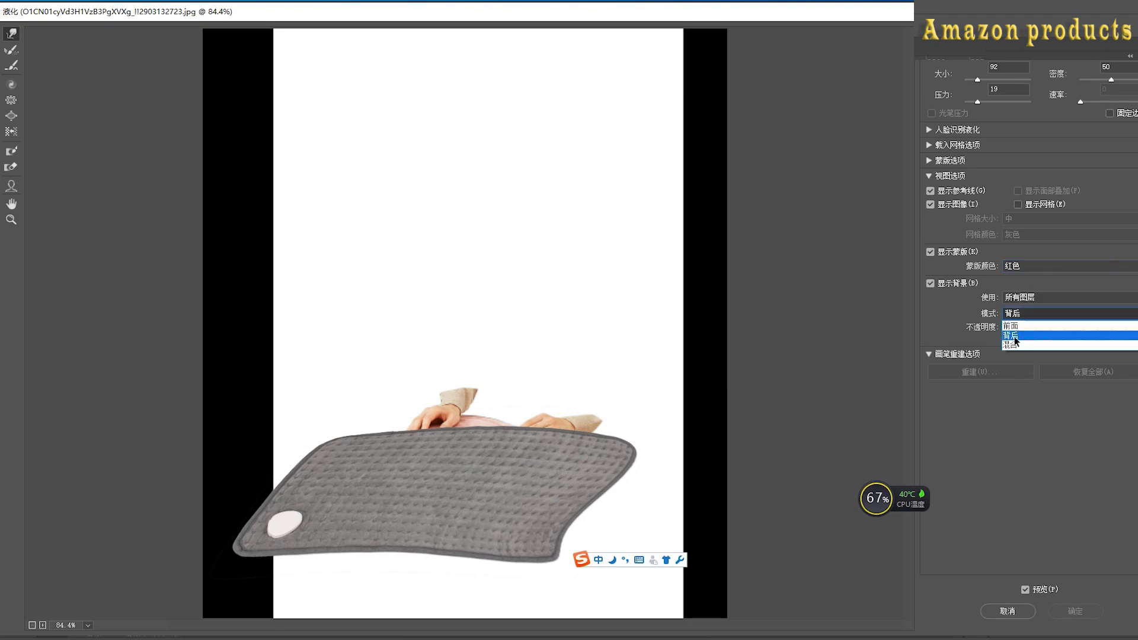
{"action": "left_click", "coordinate": [1015, 336]}
{"action": "left_click", "coordinate": [1023, 299]}
{"action": "left_click", "coordinate": [1022, 320]}
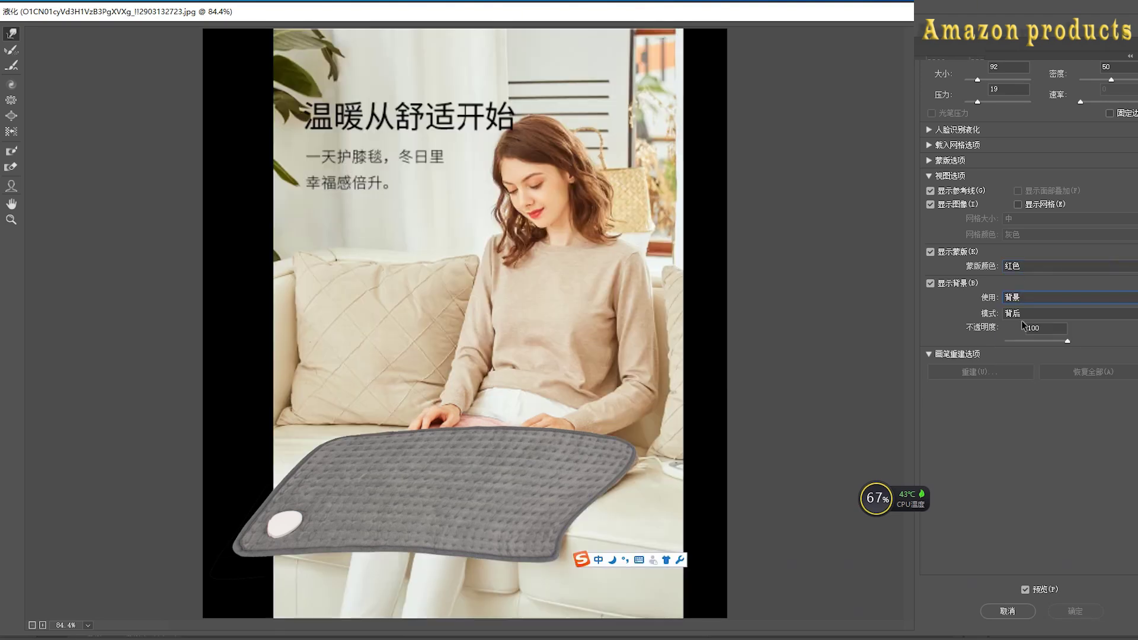
{"action": "left_click_drag", "start_coordinate": [1059, 341], "coordinate": [1024, 345]}
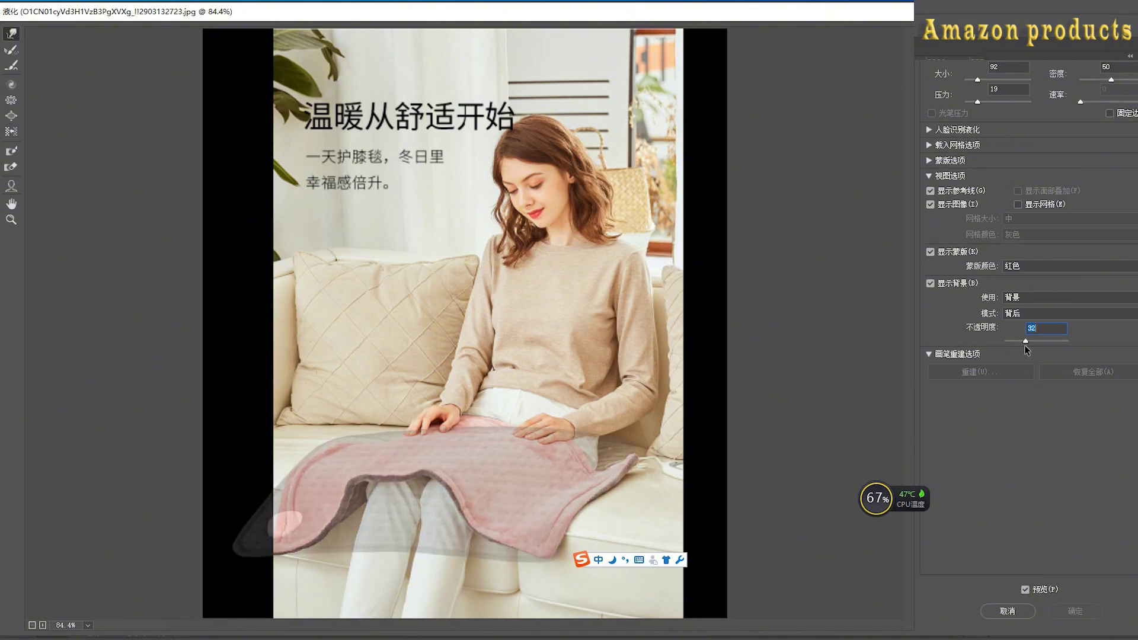
{"action": "left_click", "coordinate": [1024, 297]}
{"action": "left_click", "coordinate": [1025, 329]}
{"action": "left_click", "coordinate": [1025, 298]}
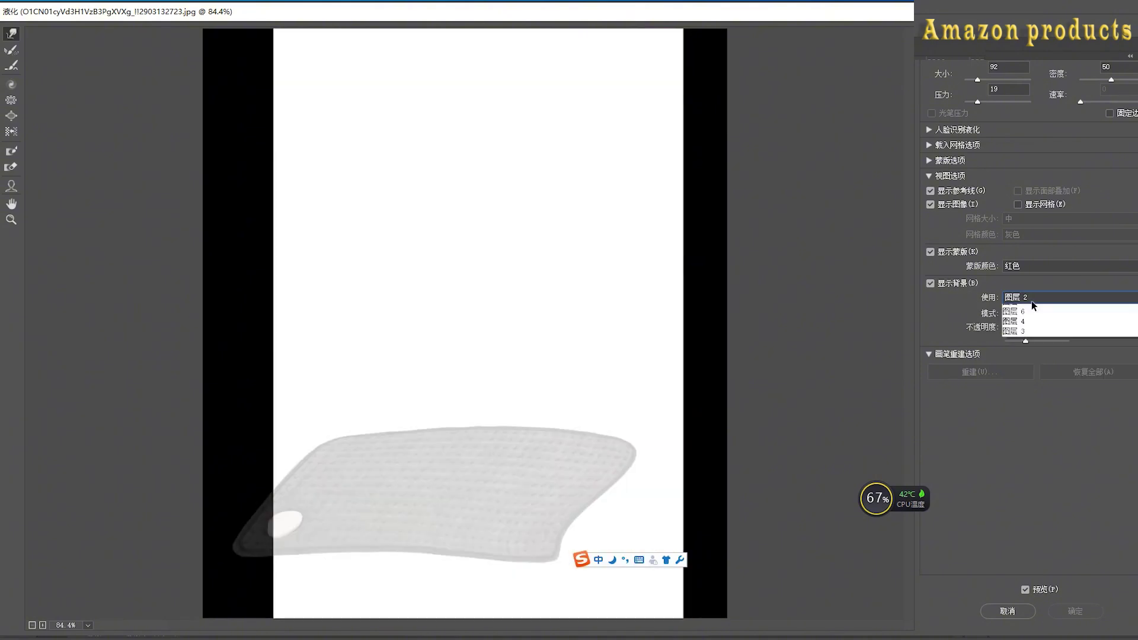
{"action": "left_click", "coordinate": [1027, 339]}
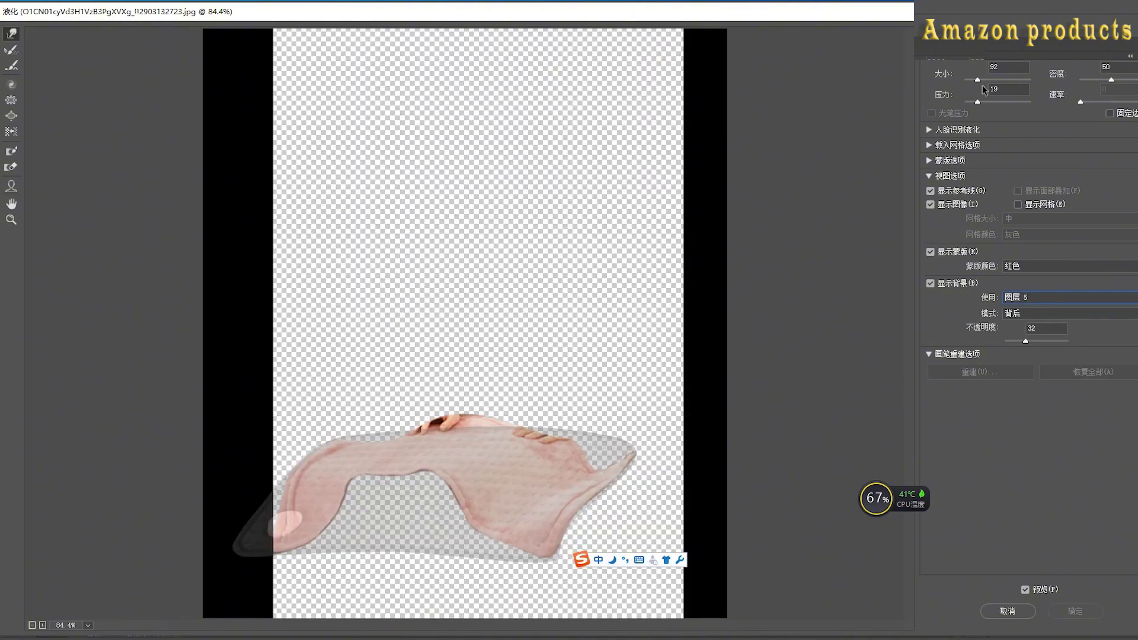
Push the pad's upper edge with the Forward Warp brush until it follows the blanket's back outline around the hands
{"action": "scroll", "coordinate": [419, 466], "scroll_direction": "up", "scroll_amount": 5}
{"action": "left_click_drag", "start_coordinate": [504, 344], "coordinate": [587, 76]}
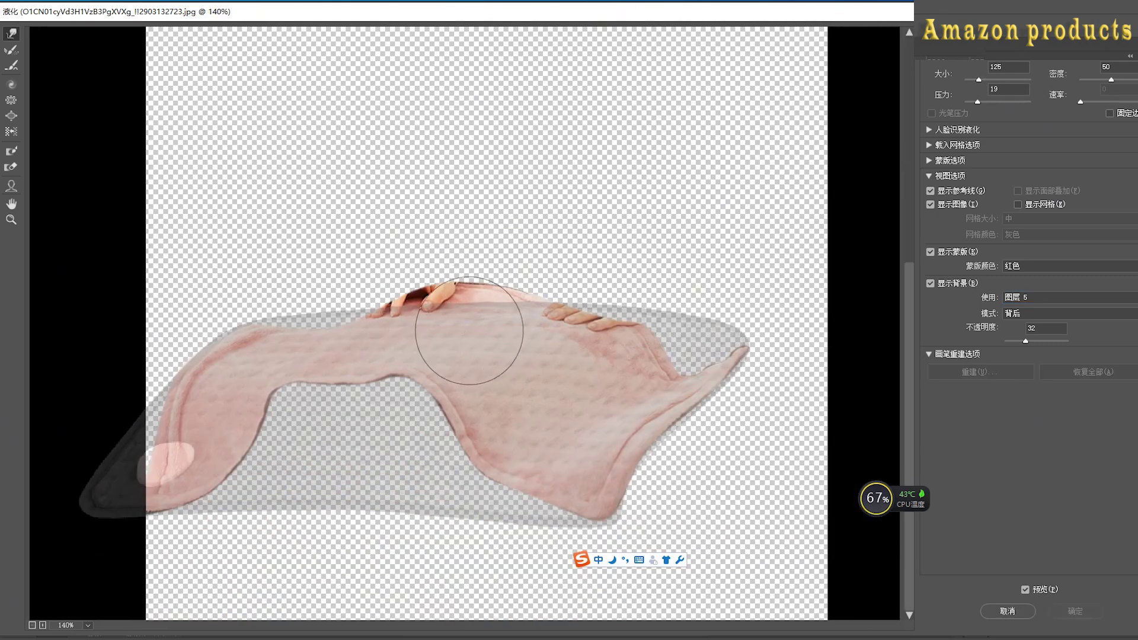
{"action": "left_click_drag", "start_coordinate": [303, 293], "coordinate": [326, 347]}
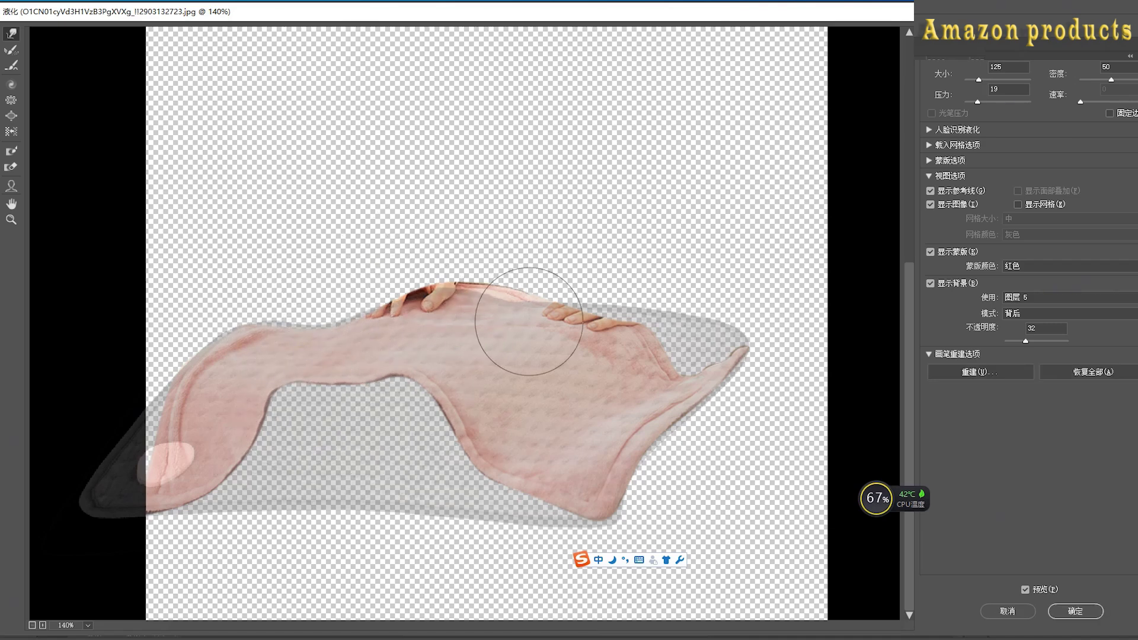
{"action": "key", "text": "ctrl+space"}
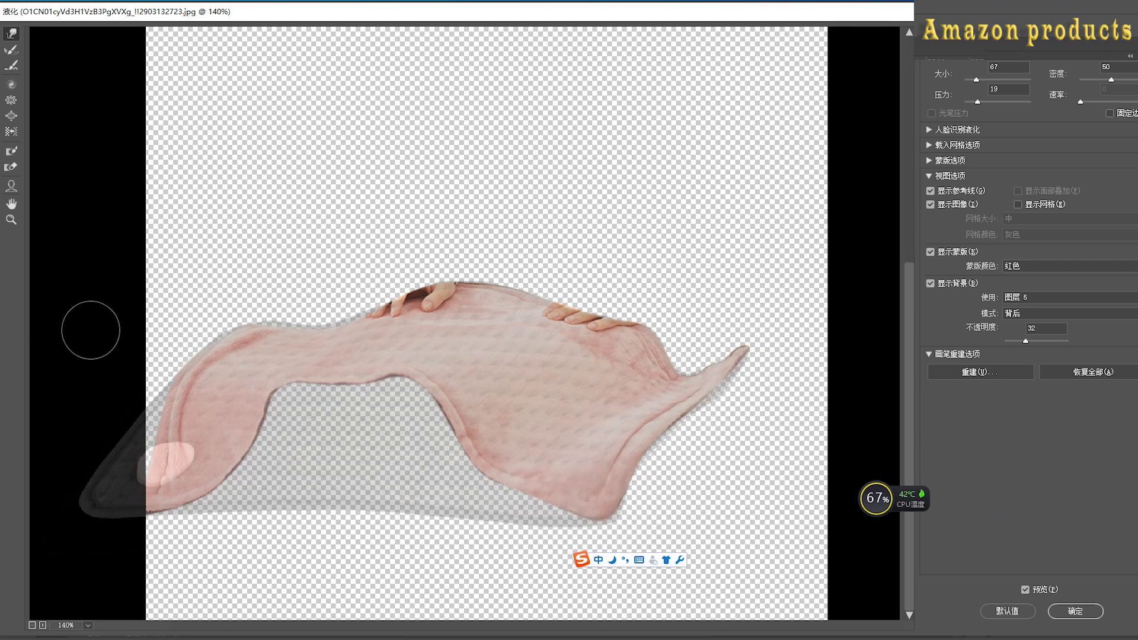
Set the brush size to about 163 and push the pad's upper left edge and left end onto the blanket outline
{"action": "left_click_drag", "start_coordinate": [976, 77], "coordinate": [984, 80]}
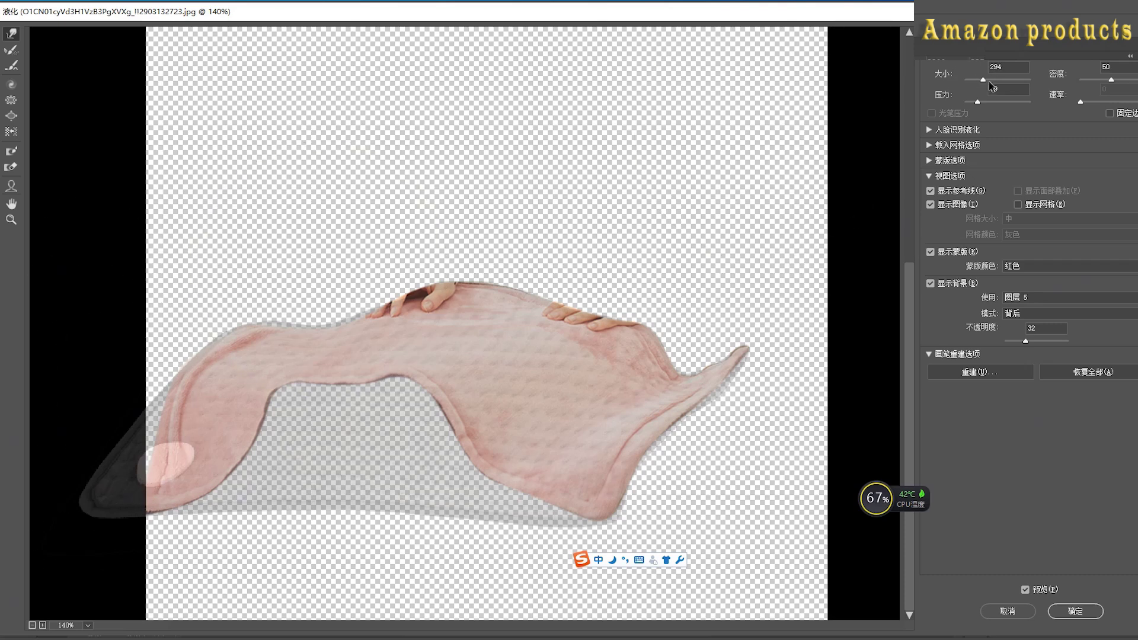
{"action": "left_click_drag", "start_coordinate": [331, 325], "coordinate": [330, 305]}
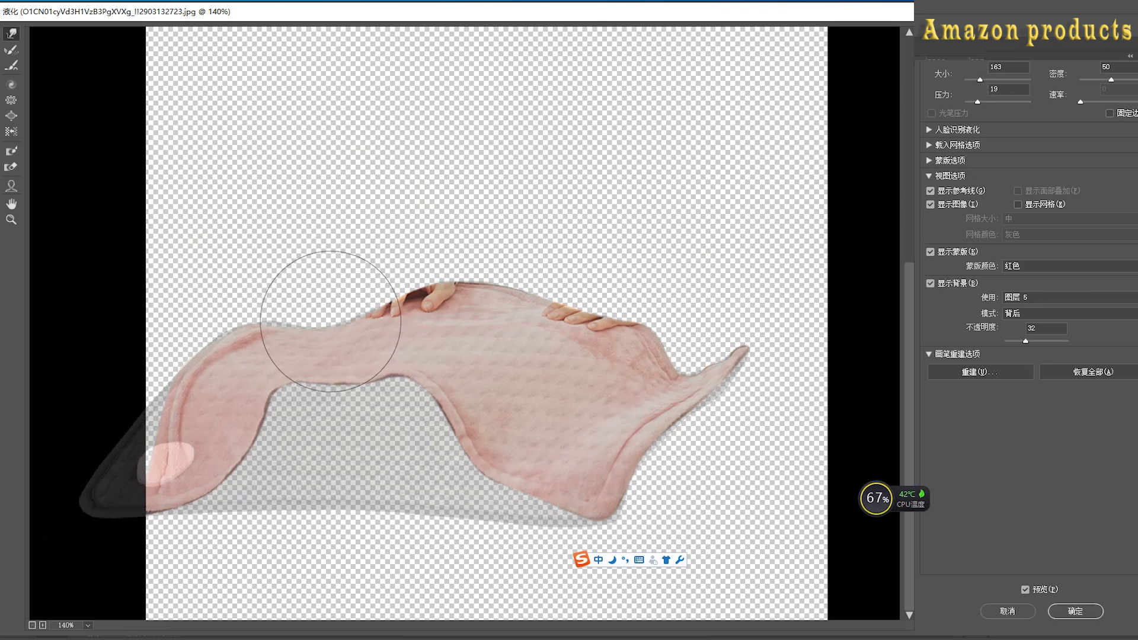
{"action": "mouse_move", "coordinate": [234, 358]}
{"action": "left_mouse_down"}
{"action": "mouse_move", "coordinate": [228, 336]}
{"action": "mouse_move", "coordinate": [251, 333]}
{"action": "left_mouse_up"}
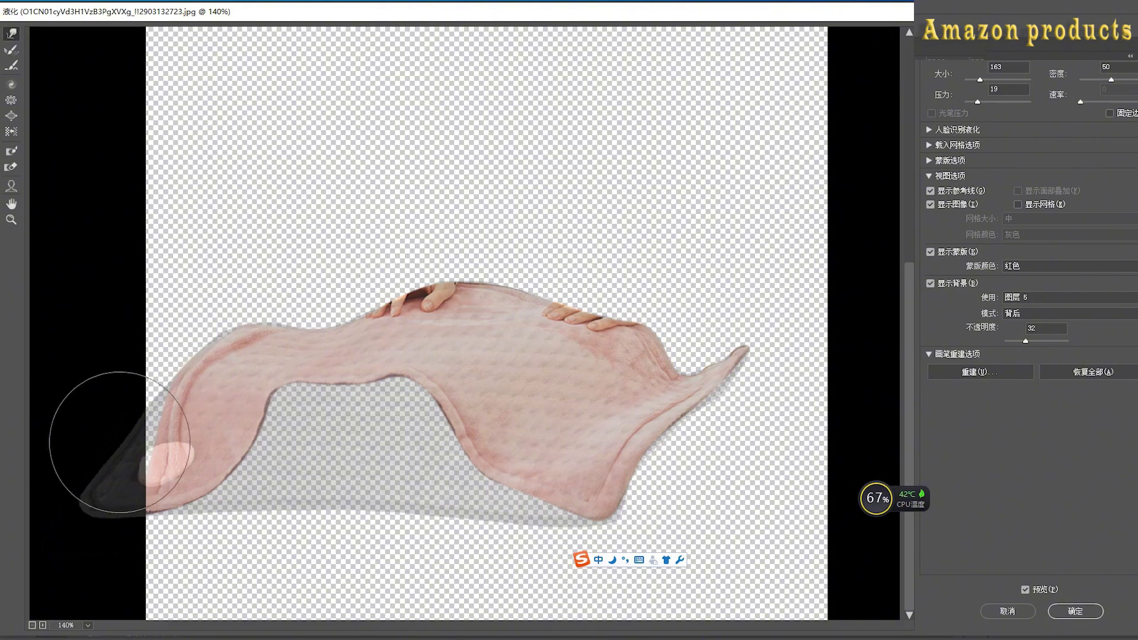
{"action": "left_click_drag", "start_coordinate": [121, 442], "coordinate": [187, 430]}
{"action": "mouse_move", "coordinate": [62, 507]}
{"action": "left_mouse_down"}
{"action": "mouse_move", "coordinate": [106, 428]}
{"action": "mouse_move", "coordinate": [124, 441]}
{"action": "mouse_move", "coordinate": [95, 477]}
{"action": "mouse_move", "coordinate": [67, 488]}
{"action": "mouse_move", "coordinate": [137, 493]}
{"action": "mouse_move", "coordinate": [163, 456]}
{"action": "mouse_move", "coordinate": [181, 459]}
{"action": "mouse_move", "coordinate": [163, 451]}
{"action": "mouse_move", "coordinate": [151, 450]}
{"action": "mouse_move", "coordinate": [134, 498]}
{"action": "mouse_move", "coordinate": [149, 523]}
{"action": "mouse_move", "coordinate": [158, 400]}
{"action": "mouse_move", "coordinate": [151, 449]}
{"action": "mouse_move", "coordinate": [103, 491]}
{"action": "mouse_move", "coordinate": [126, 490]}
{"action": "mouse_move", "coordinate": [154, 462]}
{"action": "left_mouse_up"}
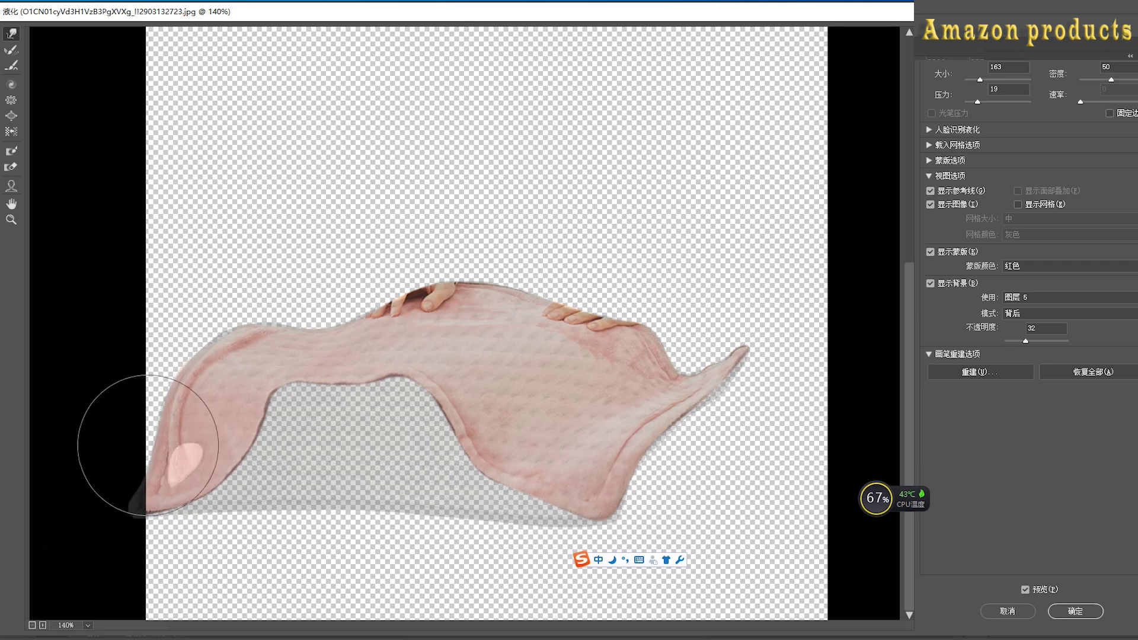
{"action": "mouse_move", "coordinate": [273, 392]}
{"action": "left_mouse_down"}
{"action": "mouse_move", "coordinate": [330, 479]}
{"action": "mouse_move", "coordinate": [256, 470]}
{"action": "mouse_move", "coordinate": [183, 498]}
{"action": "mouse_move", "coordinate": [259, 530]}
{"action": "mouse_move", "coordinate": [196, 522]}
{"action": "left_mouse_up"}
{"action": "key", "text": "ctrl+z"}
{"action": "key", "text": "ctrl+z"}
Push the pad's lower edge up to the blanket's arched front outline over the legs and apply the Liquify filter
{"action": "left_click_drag", "start_coordinate": [422, 539], "coordinate": [332, 424]}
{"action": "mouse_move", "coordinate": [301, 477]}
{"action": "left_mouse_down"}
{"action": "mouse_move", "coordinate": [300, 420]}
{"action": "mouse_move", "coordinate": [279, 506]}
{"action": "mouse_move", "coordinate": [265, 466]}
{"action": "mouse_move", "coordinate": [297, 453]}
{"action": "mouse_move", "coordinate": [314, 425]}
{"action": "mouse_move", "coordinate": [387, 461]}
{"action": "mouse_move", "coordinate": [365, 476]}
{"action": "mouse_move", "coordinate": [386, 421]}
{"action": "mouse_move", "coordinate": [374, 441]}
{"action": "mouse_move", "coordinate": [427, 400]}
{"action": "mouse_move", "coordinate": [404, 450]}
{"action": "mouse_move", "coordinate": [438, 471]}
{"action": "mouse_move", "coordinate": [441, 492]}
{"action": "mouse_move", "coordinate": [512, 530]}
{"action": "mouse_move", "coordinate": [549, 517]}
{"action": "mouse_move", "coordinate": [468, 495]}
{"action": "mouse_move", "coordinate": [408, 503]}
{"action": "mouse_move", "coordinate": [427, 474]}
{"action": "mouse_move", "coordinate": [485, 446]}
{"action": "mouse_move", "coordinate": [482, 464]}
{"action": "mouse_move", "coordinate": [520, 488]}
{"action": "mouse_move", "coordinate": [527, 479]}
{"action": "mouse_move", "coordinate": [577, 498]}
{"action": "mouse_move", "coordinate": [550, 479]}
{"action": "mouse_move", "coordinate": [450, 459]}
{"action": "mouse_move", "coordinate": [437, 408]}
{"action": "mouse_move", "coordinate": [397, 422]}
{"action": "mouse_move", "coordinate": [426, 433]}
{"action": "mouse_move", "coordinate": [417, 479]}
{"action": "mouse_move", "coordinate": [443, 468]}
{"action": "mouse_move", "coordinate": [398, 369]}
{"action": "mouse_move", "coordinate": [327, 378]}
{"action": "mouse_move", "coordinate": [314, 403]}
{"action": "mouse_move", "coordinate": [299, 392]}
{"action": "mouse_move", "coordinate": [272, 407]}
{"action": "mouse_move", "coordinate": [297, 454]}
{"action": "mouse_move", "coordinate": [304, 408]}
{"action": "mouse_move", "coordinate": [275, 465]}
{"action": "left_mouse_up"}
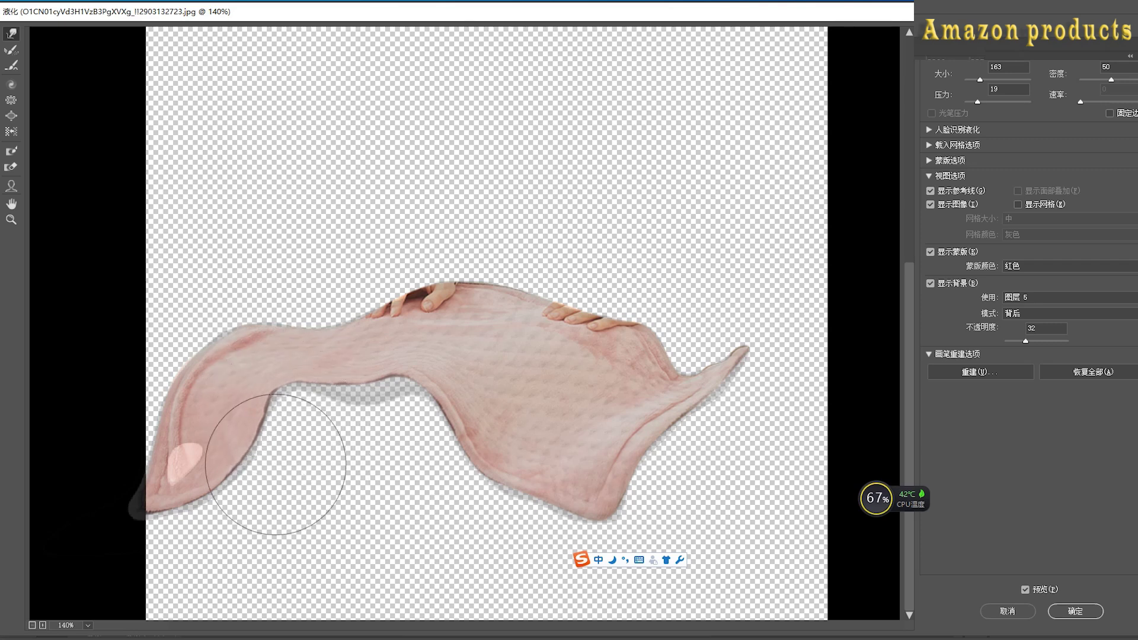
{"action": "mouse_move", "coordinate": [349, 451]}
{"action": "left_mouse_down"}
{"action": "mouse_move", "coordinate": [356, 381]}
{"action": "mouse_move", "coordinate": [356, 401]}
{"action": "mouse_move", "coordinate": [412, 411]}
{"action": "left_mouse_up"}
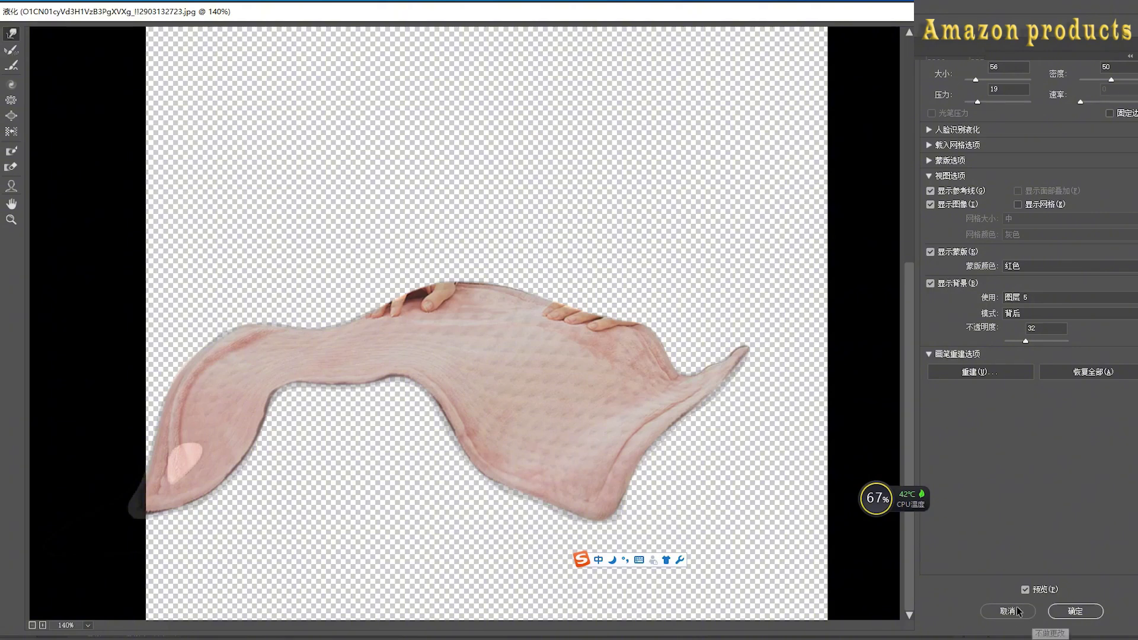
{"action": "left_click", "coordinate": [1066, 611]}
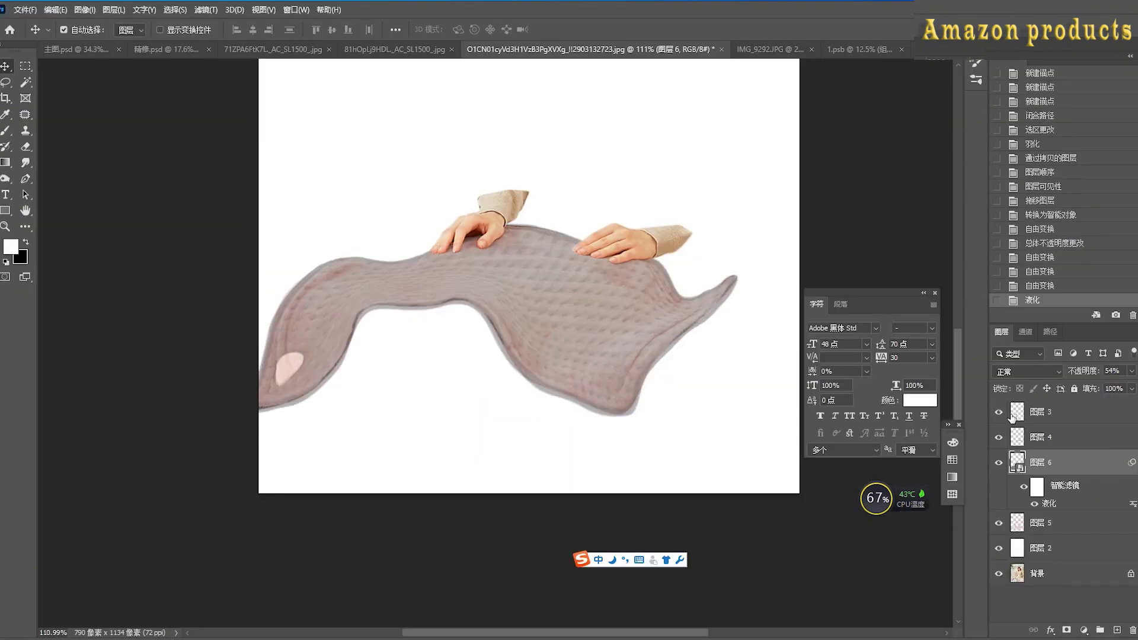
Set the pad layer 图层 6 to 100% opacity, hide the white 图层 2 and compare the photo with and without the pad
{"action": "left_click_drag", "start_coordinate": [1122, 388], "coordinate": [1134, 388]}
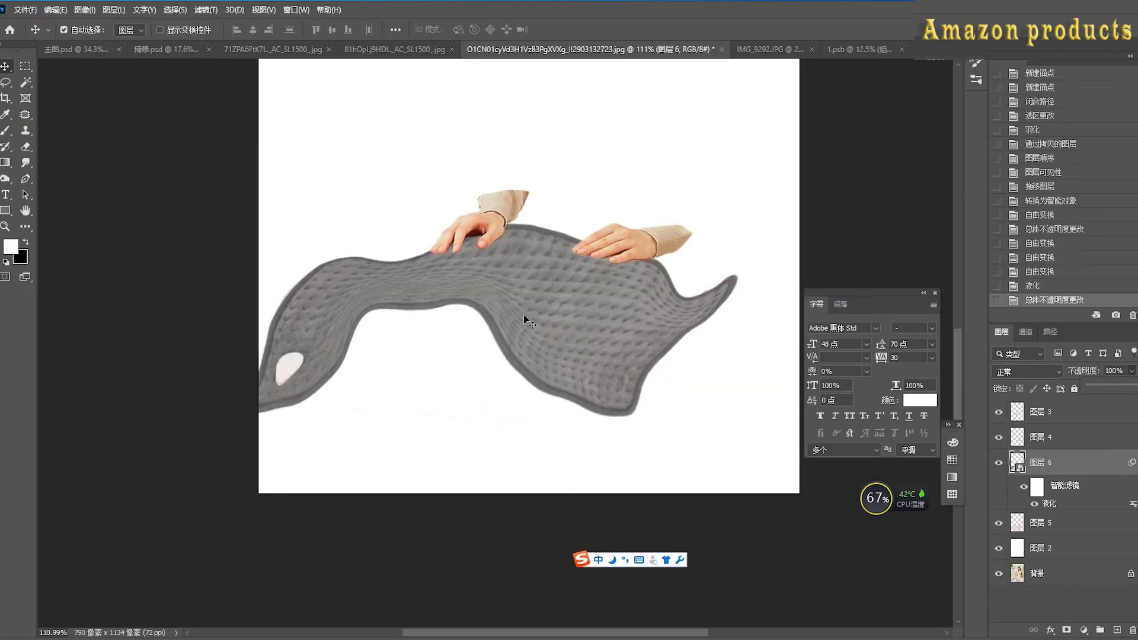
{"action": "key", "text": "ctrl+minus"}
{"action": "key", "text": "ctrl+minus"}
{"action": "key", "text": "ctrl+0"}
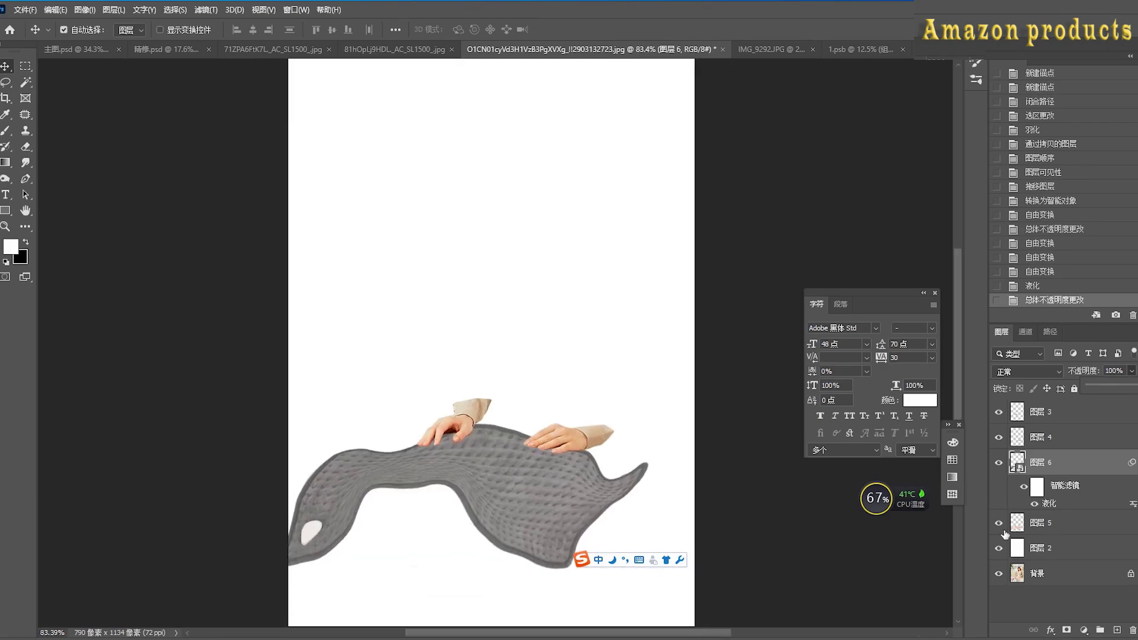
{"action": "left_click", "coordinate": [998, 548]}
{"action": "left_click", "coordinate": [999, 464]}
{"action": "left_click", "coordinate": [999, 463]}
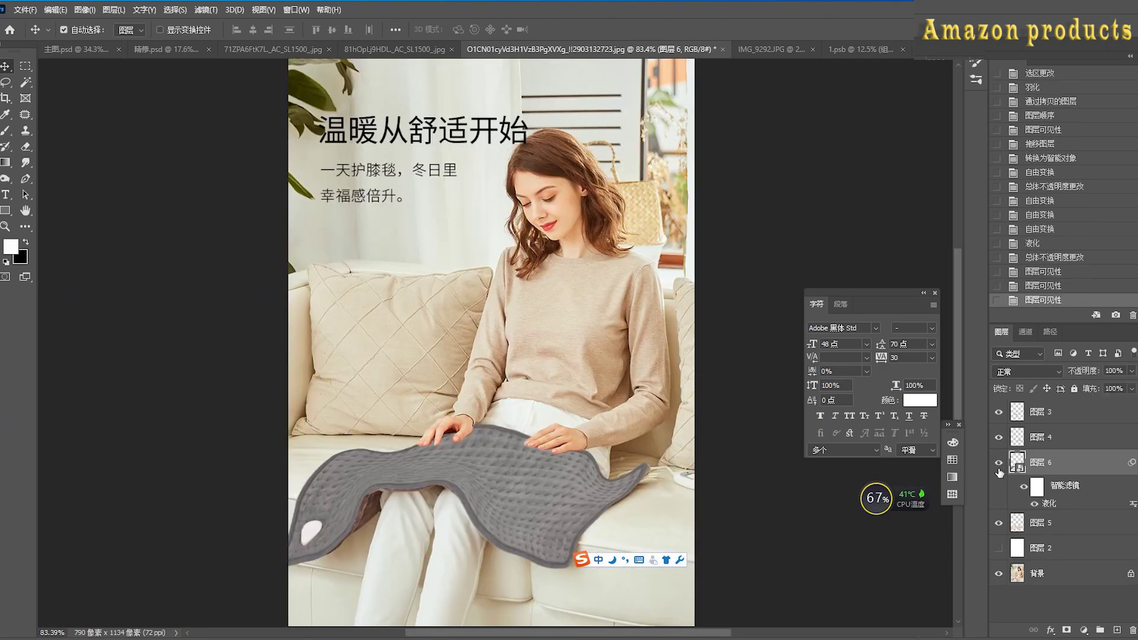
{"action": "left_click", "coordinate": [999, 467]}
{"action": "left_click", "coordinate": [1000, 467]}
{"action": "scroll", "coordinate": [582, 471], "scroll_direction": "up", "scroll_amount": 3}
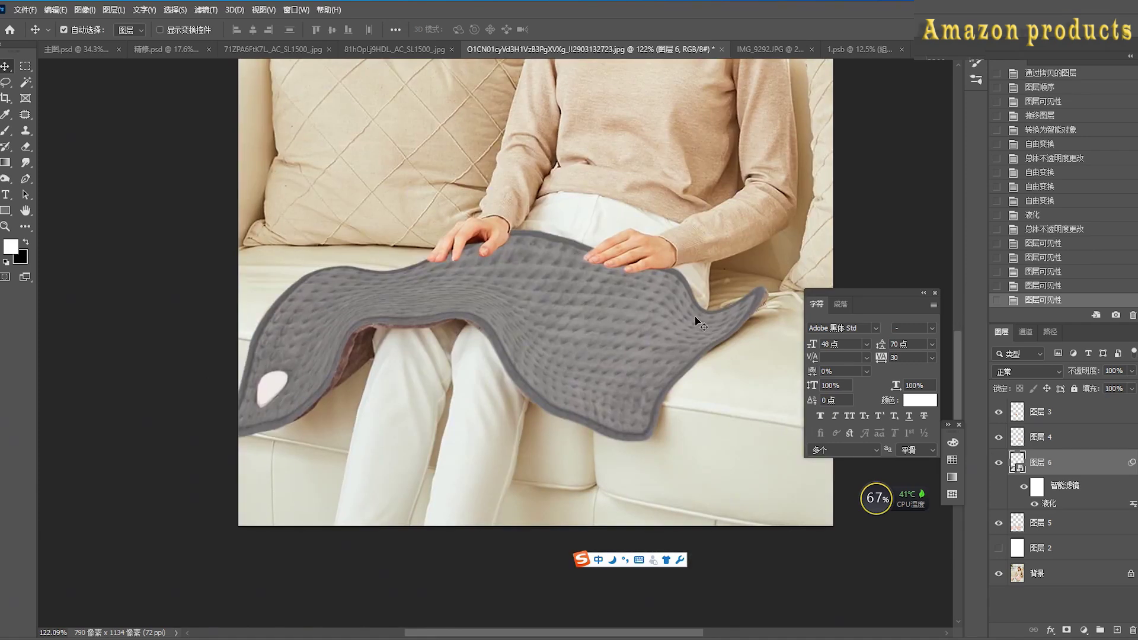
{"action": "left_click", "coordinate": [1042, 572]}
{"action": "key", "text": "p"}
{"action": "scroll", "coordinate": [394, 403], "scroll_direction": "up", "scroll_amount": 3}
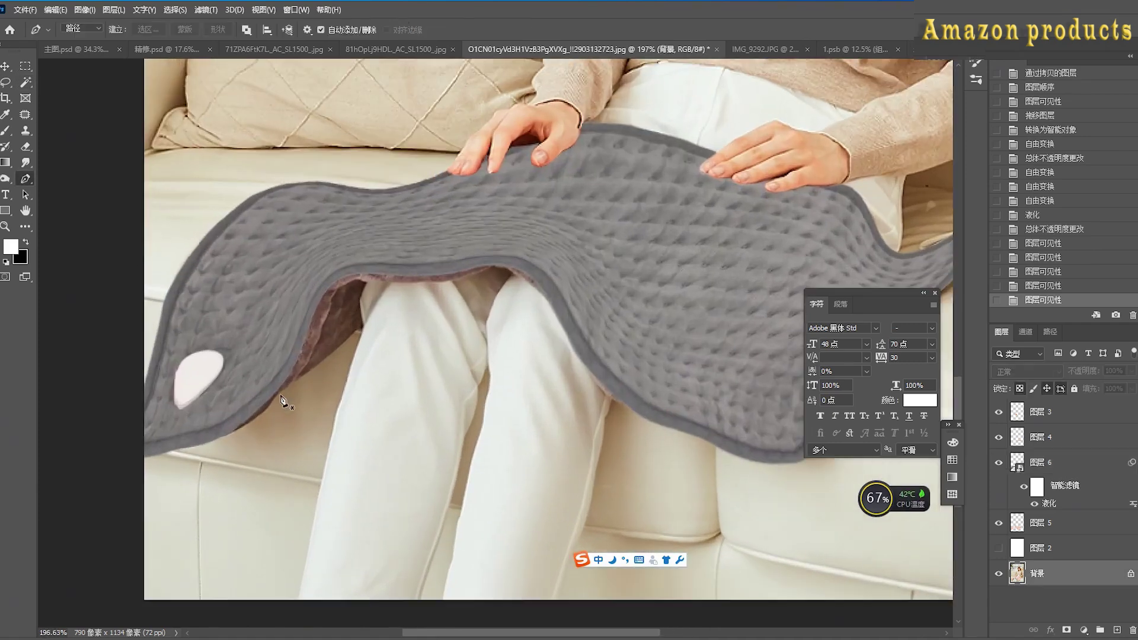
{"action": "scroll", "coordinate": [227, 437], "scroll_direction": "down", "scroll_amount": 4}
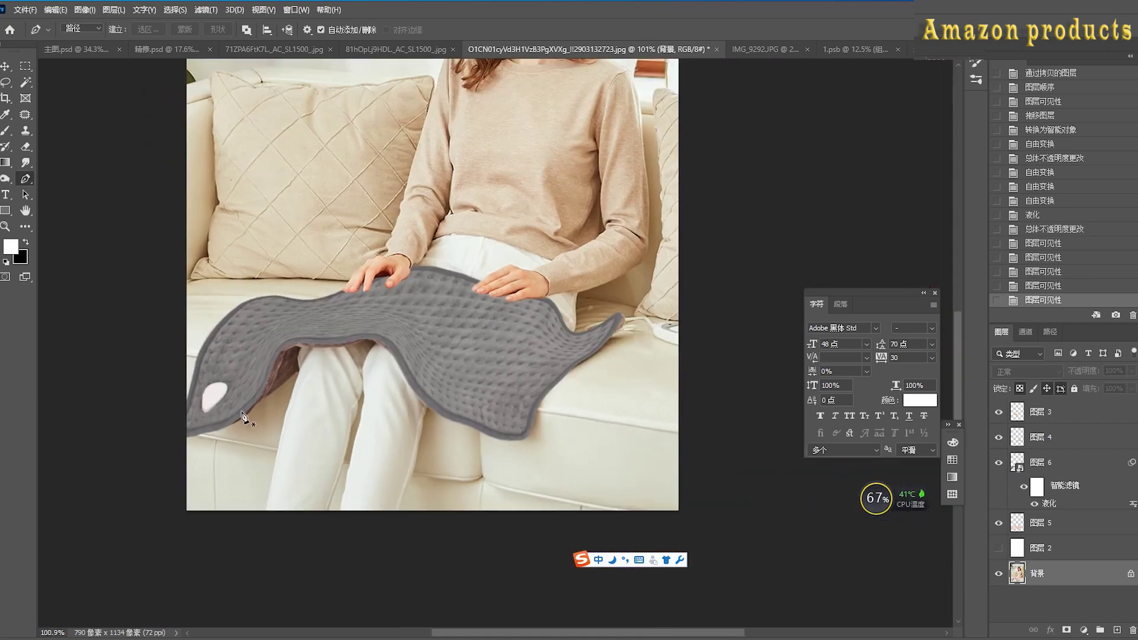
Apply Camera Raw to 图层 6 with exposure +0.65, contrast +8, highlights -33, shadows +23, whites -16, blacks +20 and texture +11
{"action": "left_click", "coordinate": [1049, 470]}
{"action": "left_click", "coordinate": [206, 9]}
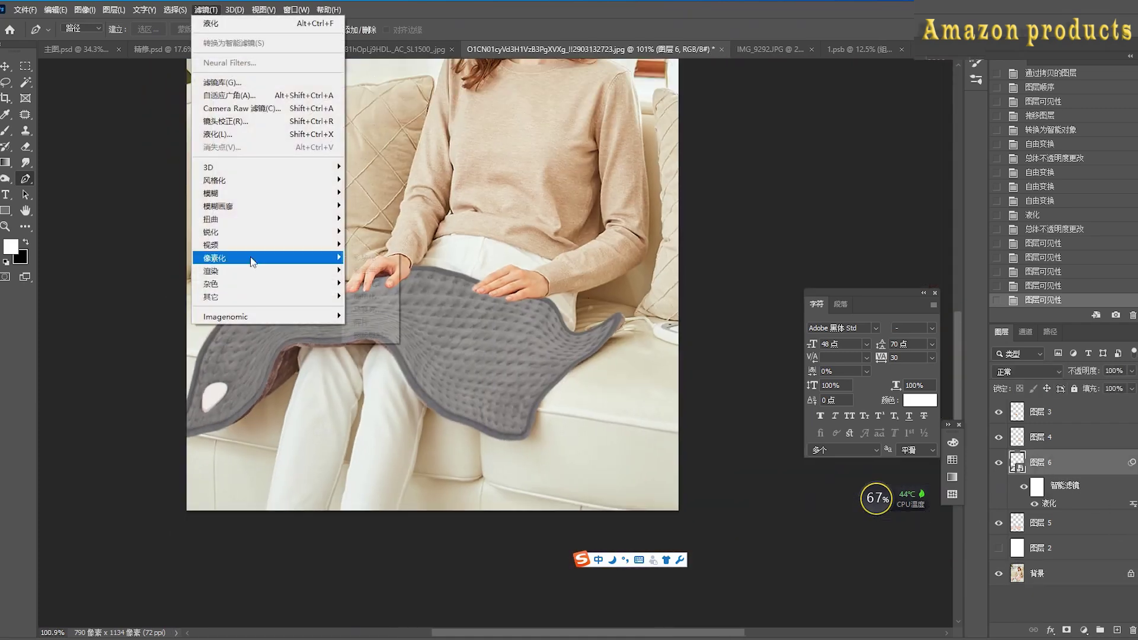
{"action": "left_click", "coordinate": [256, 110]}
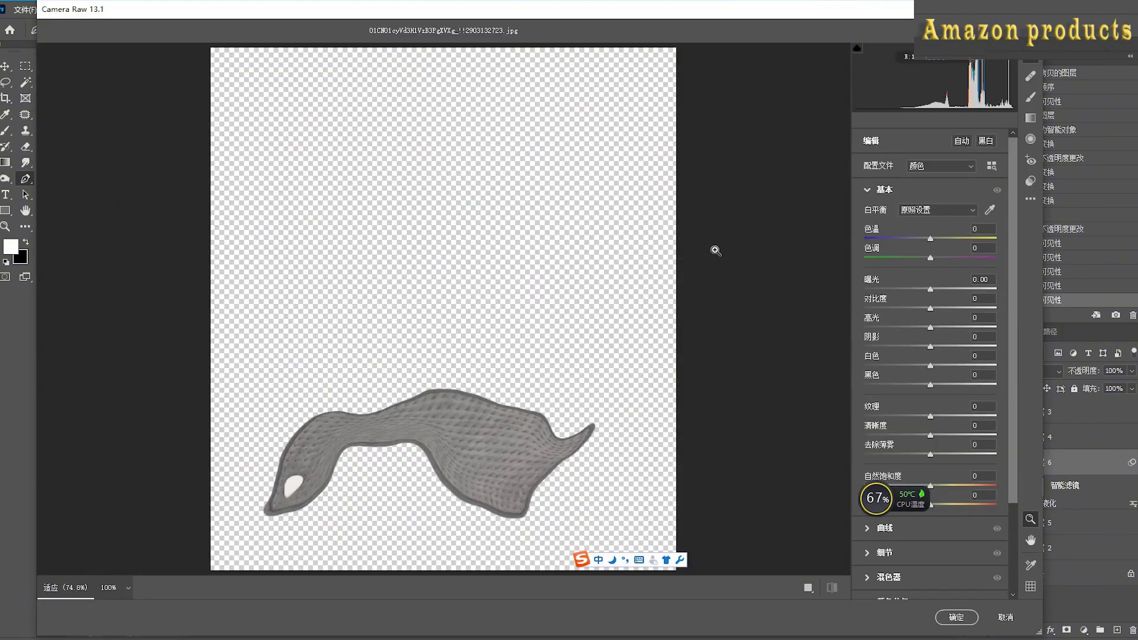
{"action": "left_click_drag", "start_coordinate": [931, 290], "coordinate": [943, 385]}
{"action": "left_click_drag", "start_coordinate": [930, 416], "coordinate": [940, 420]}
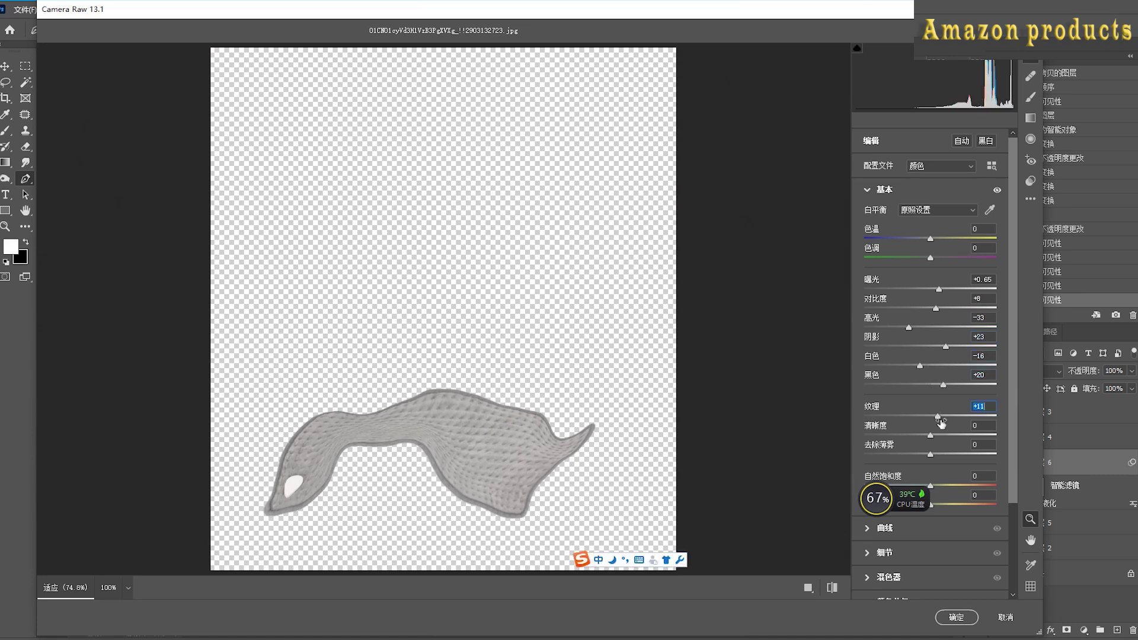
{"action": "left_click", "coordinate": [952, 618]}
Start a Pen path along the outer edge of the blanket's exposed underside, from the pad's lower left hem toward the leg
{"action": "scroll", "coordinate": [330, 401], "scroll_direction": "up", "scroll_amount": 5}
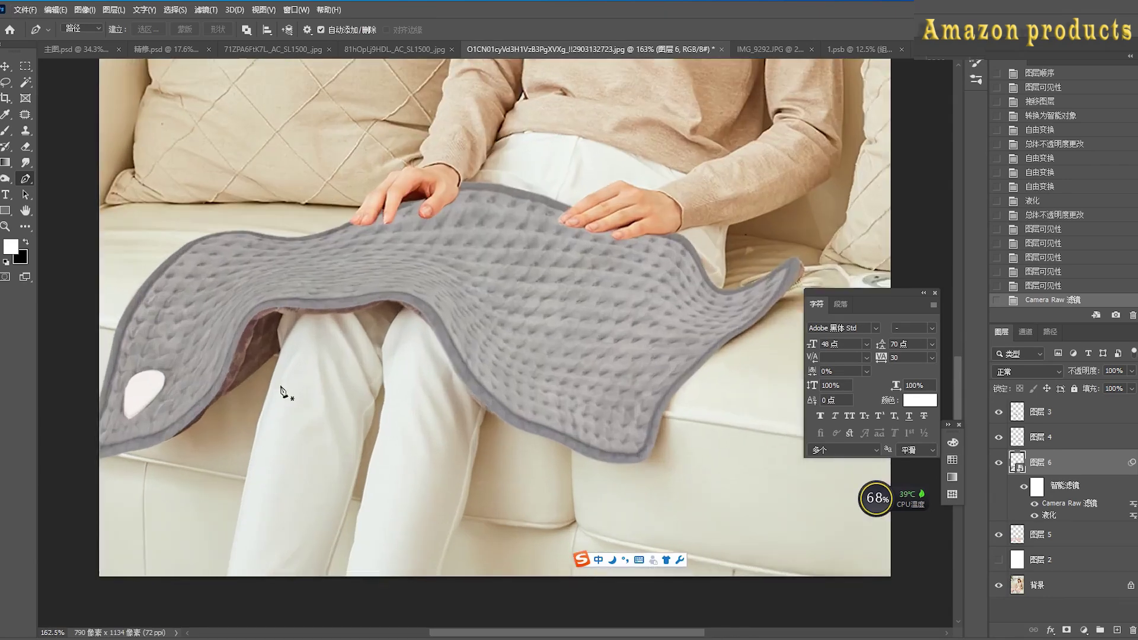
{"action": "left_click_drag", "start_coordinate": [287, 357], "coordinate": [360, 342]}
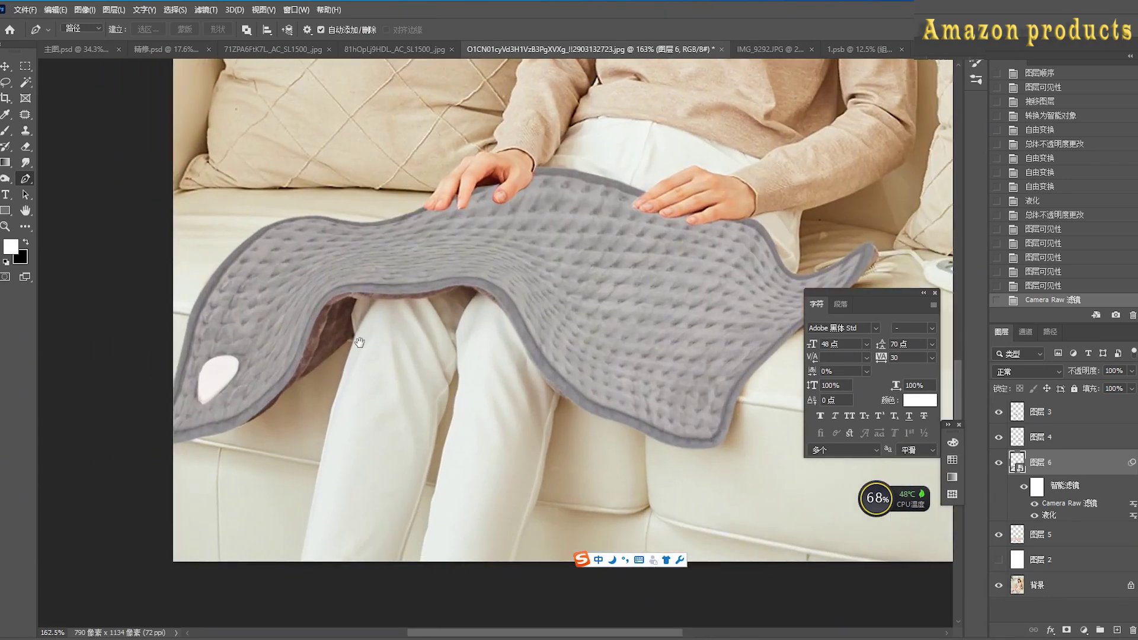
{"action": "left_click", "coordinate": [227, 431]}
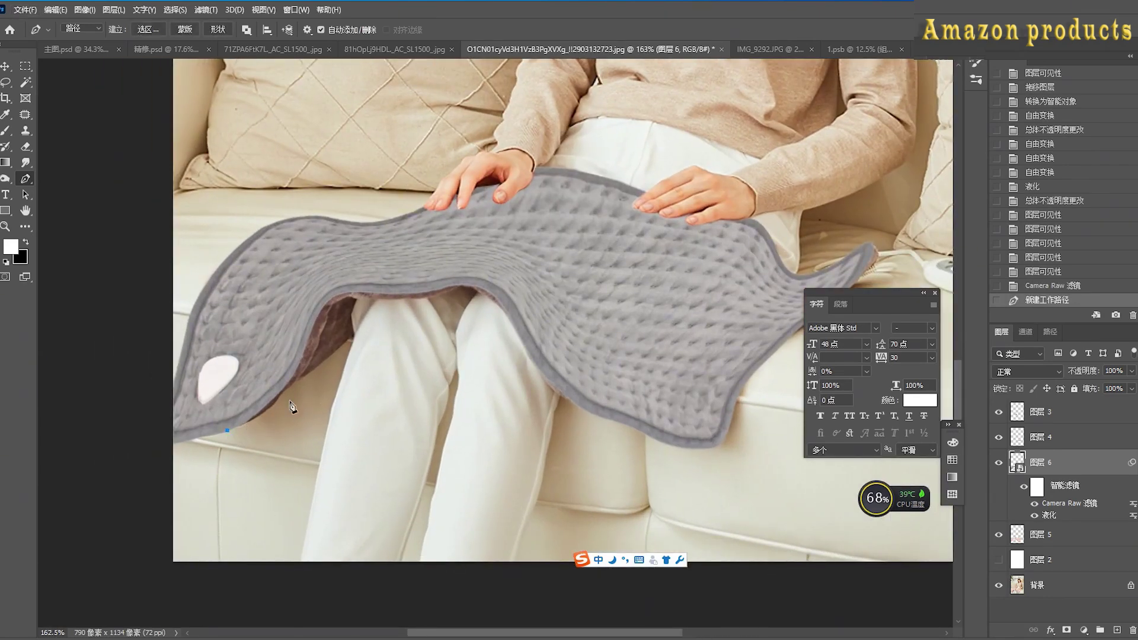
{"action": "scroll", "coordinate": [278, 417], "scroll_direction": "up", "scroll_amount": 2}
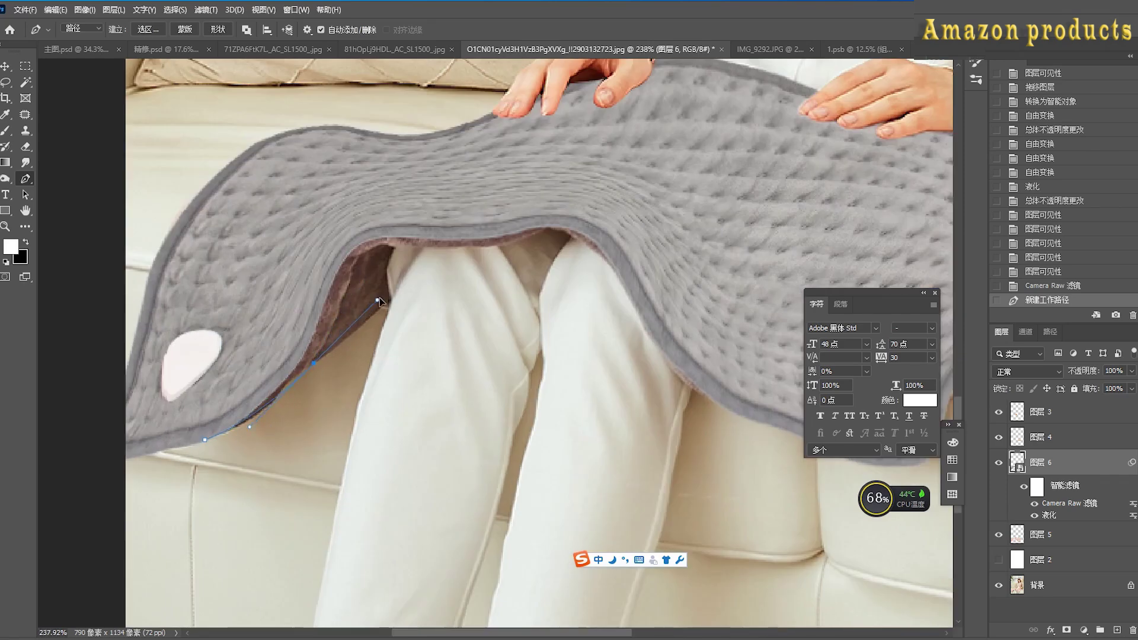
{"action": "key", "text": "ctrl+z"}
{"action": "left_click_drag", "start_coordinate": [355, 303], "coordinate": [357, 302]}
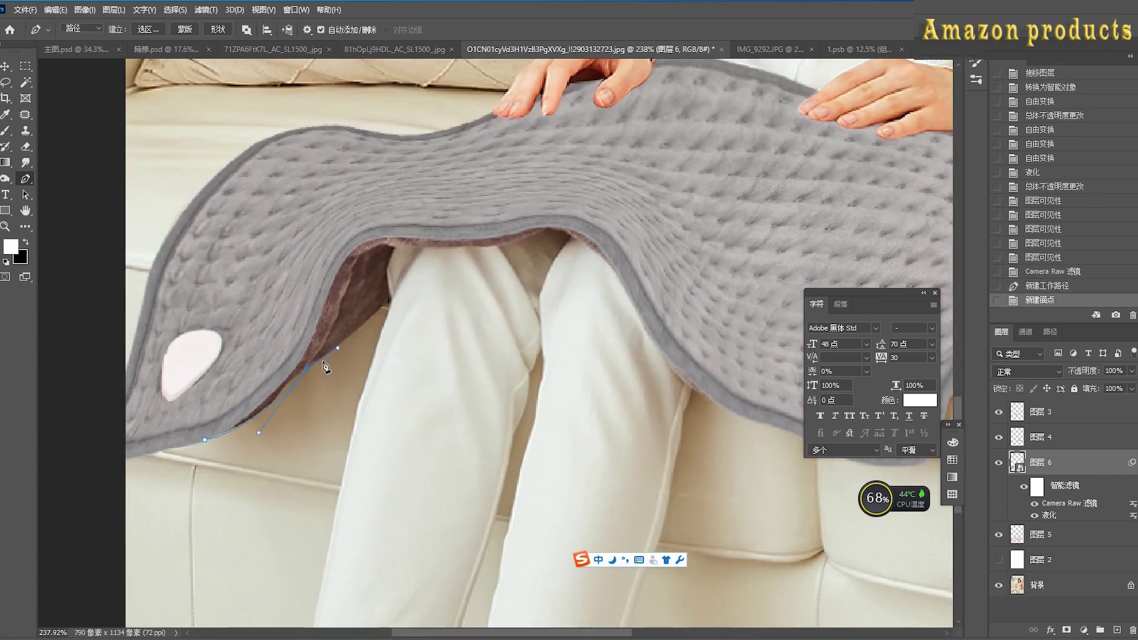
{"action": "key", "text": "ctrl+z"}
{"action": "left_click_drag", "start_coordinate": [285, 393], "coordinate": [327, 356]}
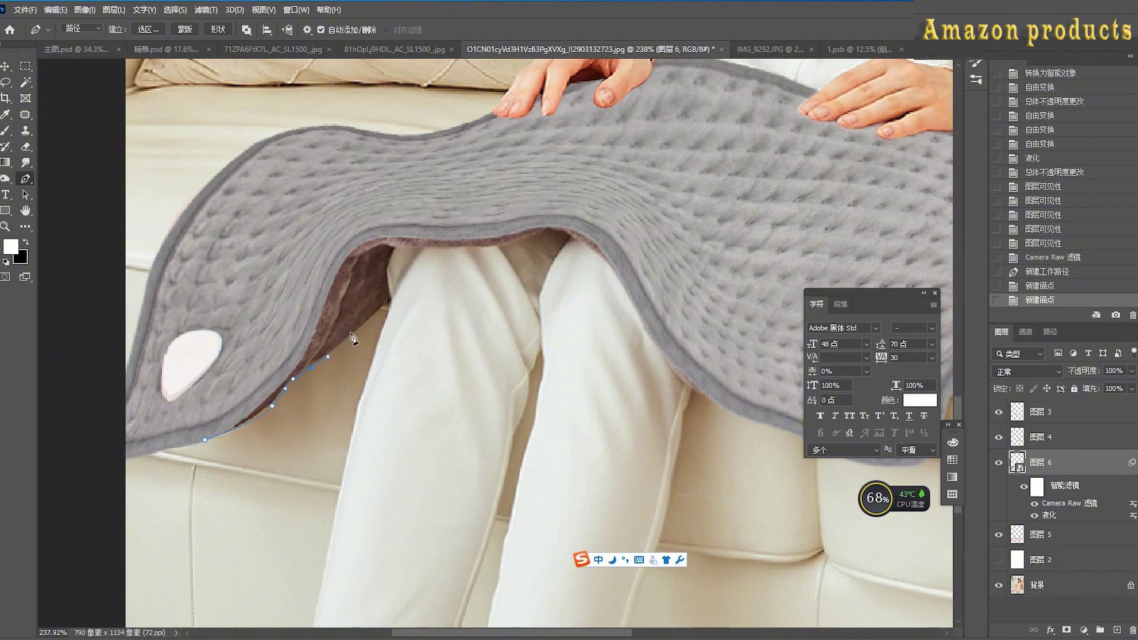
Continue the path to the leg and up along its edge to the blanket's fold above the knee
{"action": "left_click", "coordinate": [387, 270]}
{"action": "key", "text": "ctrl+z"}
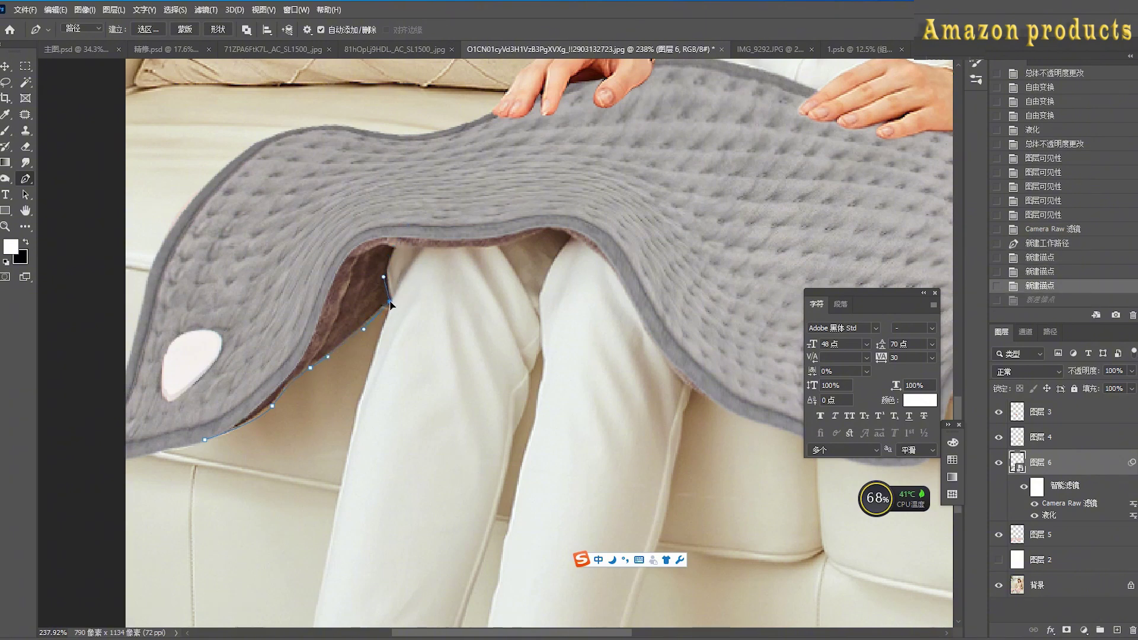
{"action": "left_click_drag", "start_coordinate": [390, 299], "coordinate": [390, 300]}
{"action": "left_click_drag", "start_coordinate": [389, 251], "coordinate": [403, 245]}
{"action": "key", "text": "ctrl+z"}
{"action": "left_click", "coordinate": [393, 246]}
{"action": "key", "text": "ctrl+z"}
{"action": "left_click", "coordinate": [403, 246]}
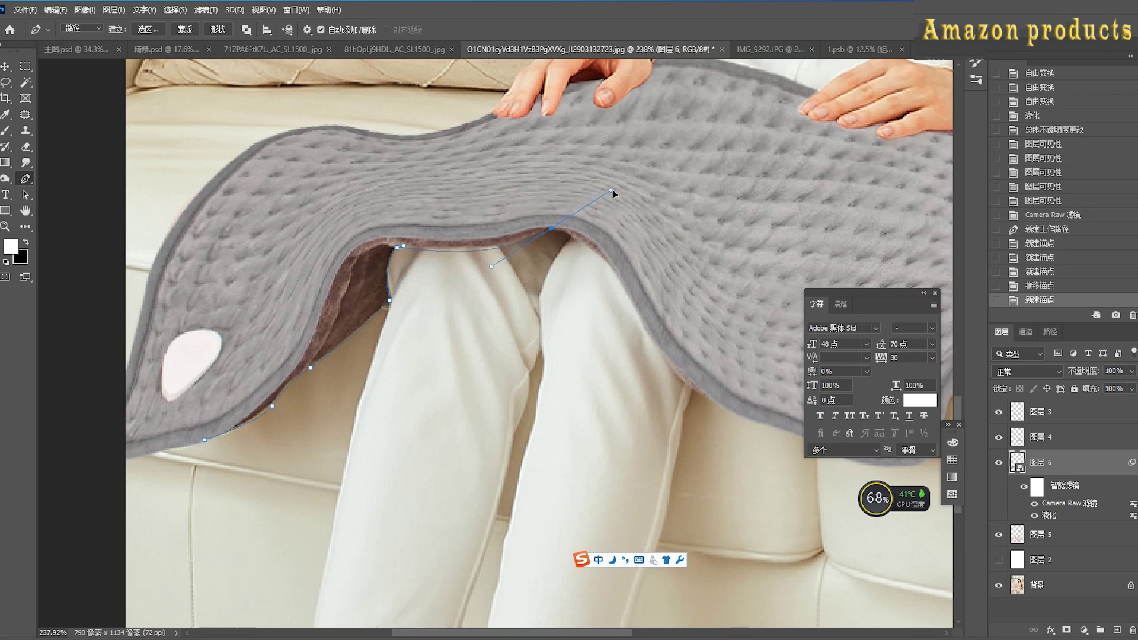
Run the path under the arched hem and back across the gray pad, close it and load it as a selection
{"action": "left_click_drag", "start_coordinate": [618, 191], "coordinate": [618, 192]}
{"action": "left_click", "coordinate": [405, 179]}
{"action": "left_click", "coordinate": [300, 229]}
{"action": "left_click", "coordinate": [278, 280]}
{"action": "left_click", "coordinate": [253, 332]}
{"action": "left_click_drag", "start_coordinate": [207, 420], "coordinate": [197, 440]}
{"action": "key", "text": "ctrl+Return"}
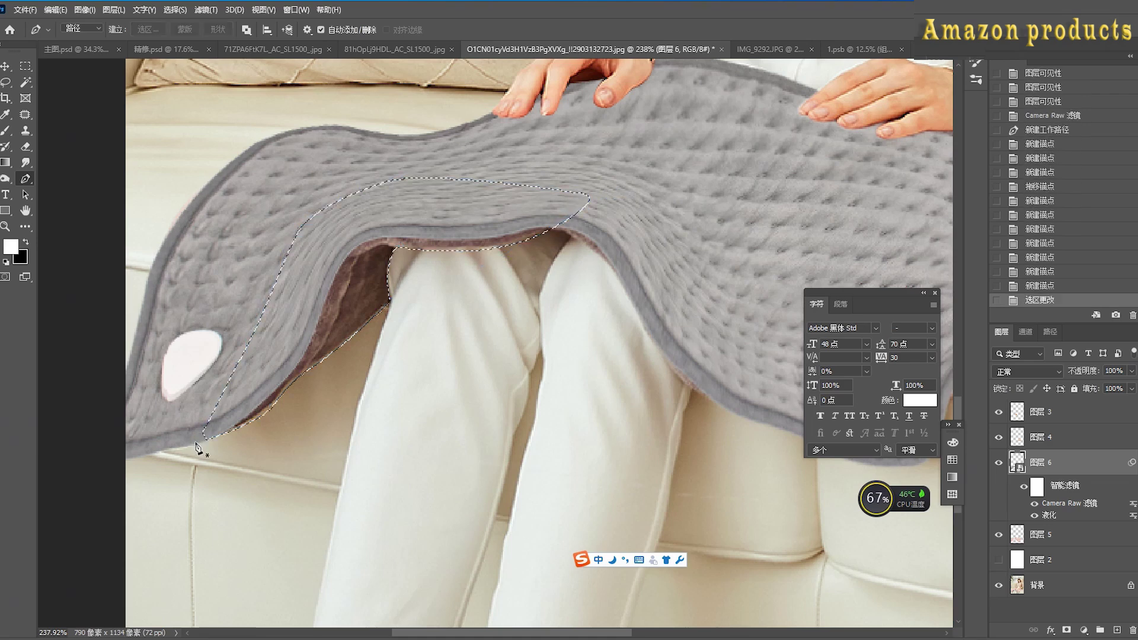
Feather the selection, copy the blanket's underside to a new layer and place it just above 图层 2
{"action": "key", "text": "shift+F6"}
{"action": "key", "text": "Return"}
{"action": "key", "text": "ctrl+j"}
{"action": "key", "text": "ctrl+shift+["}
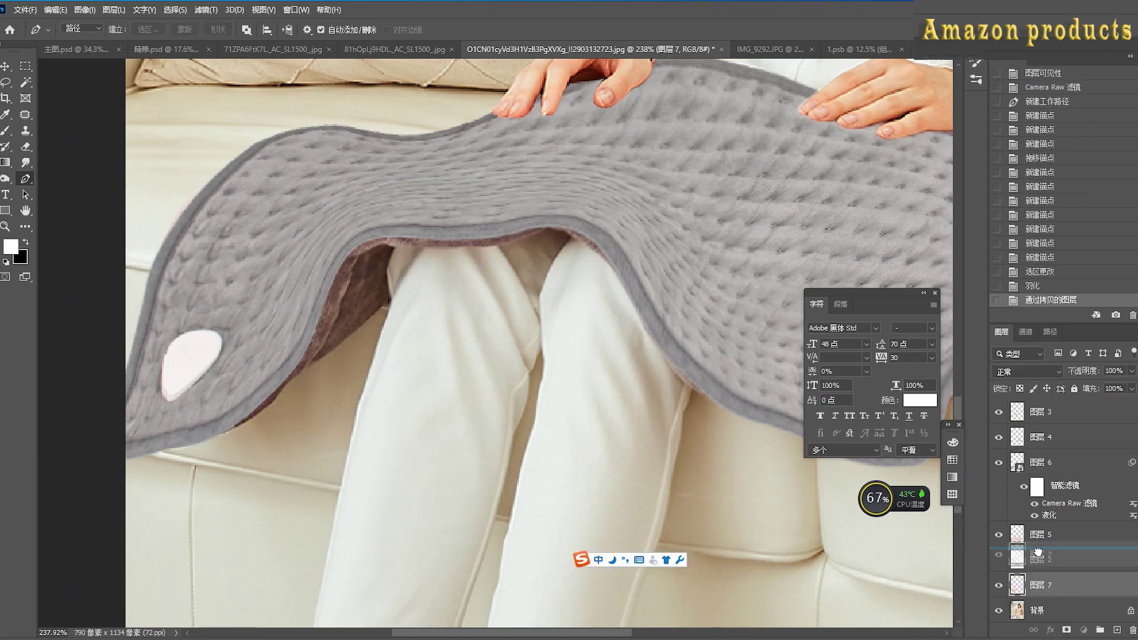
Copy the flat heating pad from IMG_9292.JPG into the photo and clip it to the blanket underside layer
{"action": "left_click", "coordinate": [768, 50]}
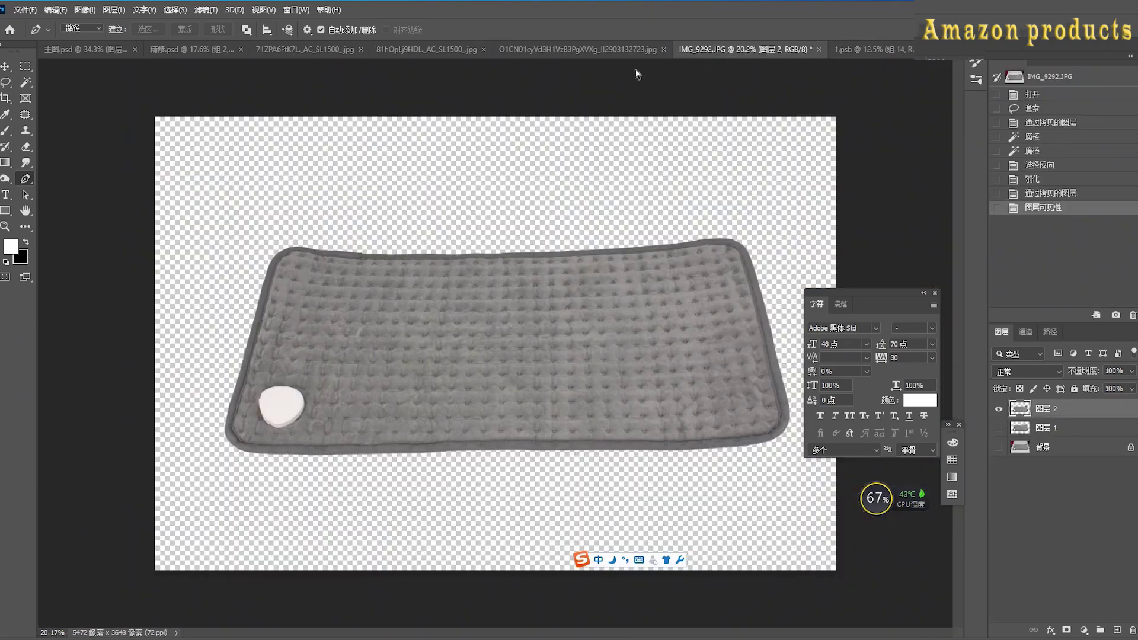
{"action": "left_click", "coordinate": [525, 49]}
{"action": "key", "text": "v"}
{"action": "key", "text": "ctrl+v"}
{"action": "left_click", "coordinate": [1064, 572], "text": "alt"}
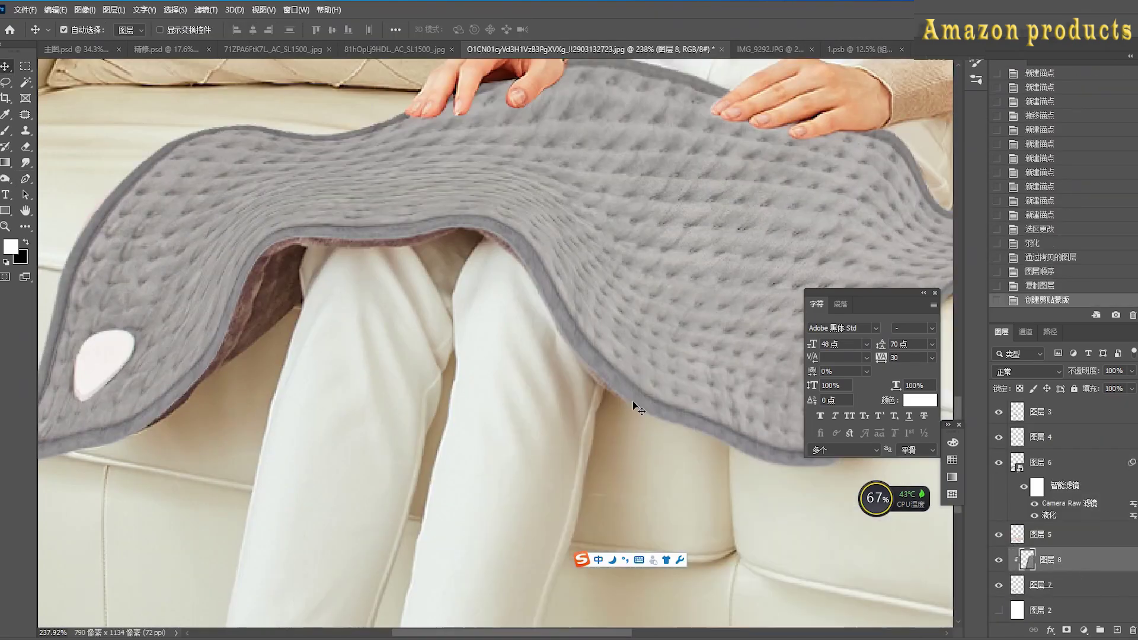
Scale the clipped heating pad down and position it over the blanket's underside beside the leg
{"action": "key", "text": "ctrl+t"}
{"action": "scroll", "coordinate": [383, 269], "scroll_direction": "down", "scroll_amount": 8}
{"action": "left_click_drag", "start_coordinate": [380, 179], "coordinate": [824, 516]}
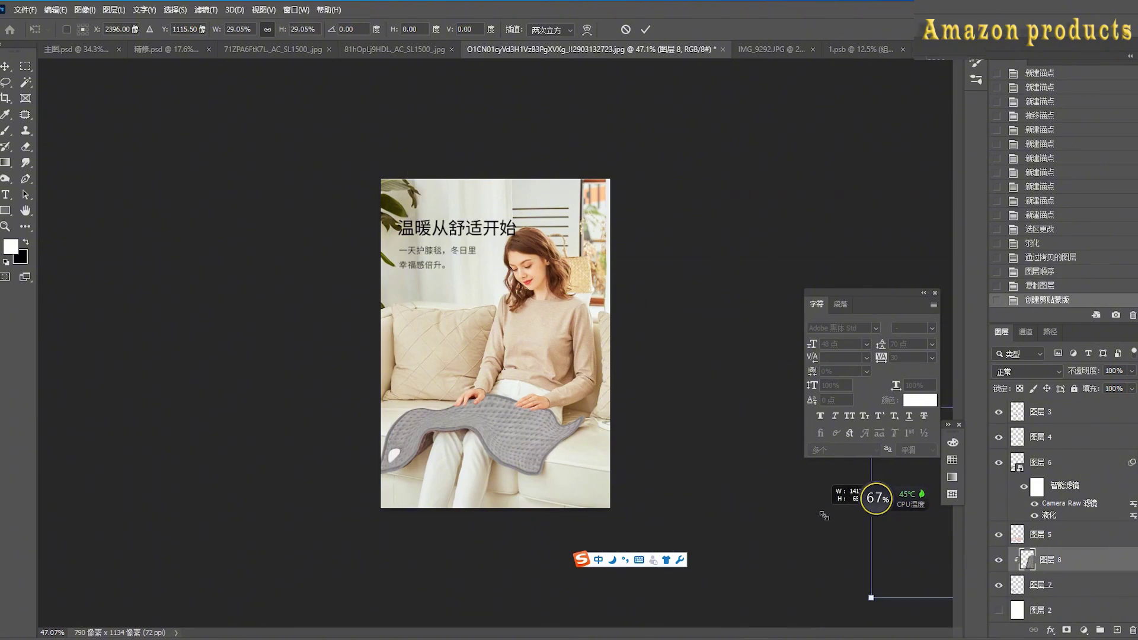
{"action": "left_click_drag", "start_coordinate": [903, 544], "coordinate": [347, 429]}
{"action": "left_click_drag", "start_coordinate": [710, 301], "coordinate": [636, 335]}
{"action": "left_click_drag", "start_coordinate": [528, 369], "coordinate": [495, 430]}
{"action": "key", "text": "Return"}
{"action": "scroll", "coordinate": [443, 440], "scroll_direction": "up", "scroll_amount": 5}
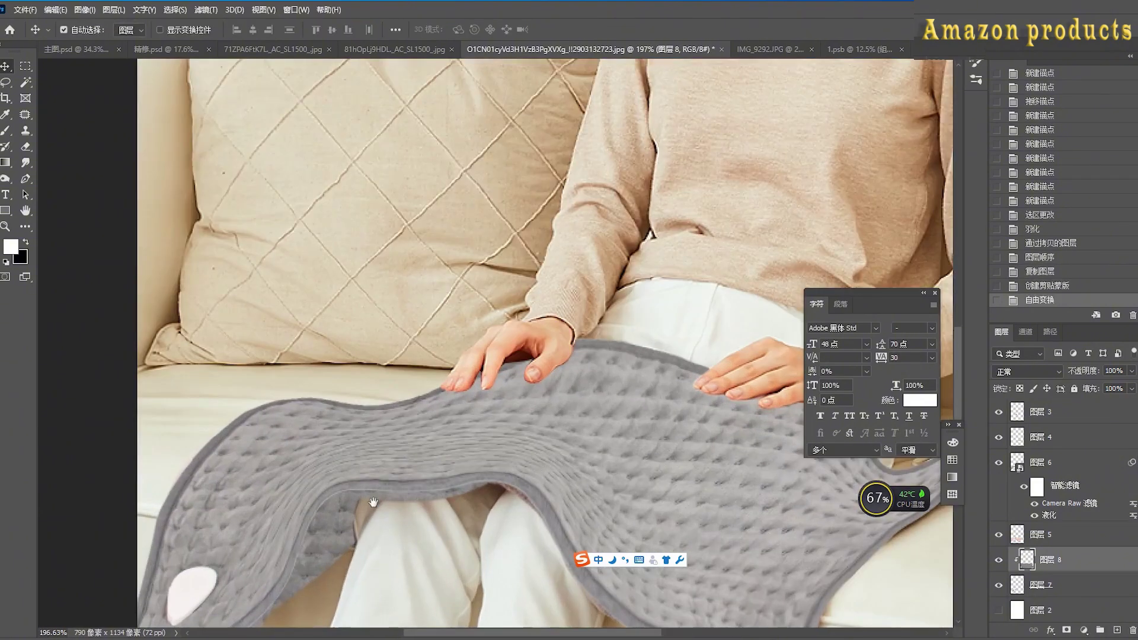
{"action": "left_click_drag", "start_coordinate": [372, 503], "coordinate": [514, 292]}
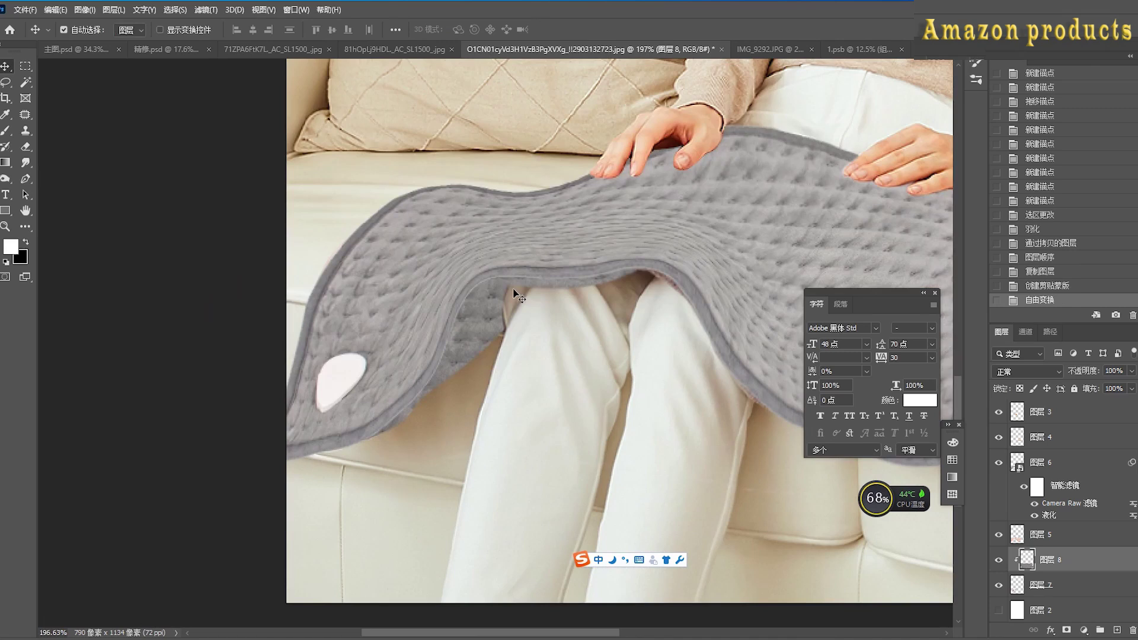
Try to warp the clipped pad so its dotted texture bends along the underside's curve
{"action": "key", "text": "ctrl+t"}
{"action": "right_click", "coordinate": [496, 320]}
{"action": "left_click", "coordinate": [521, 409]}
{"action": "left_click_drag", "start_coordinate": [365, 224], "coordinate": [468, 347]}
{"action": "left_click_drag", "start_coordinate": [751, 440], "coordinate": [697, 414]}
{"action": "left_click_drag", "start_coordinate": [408, 244], "coordinate": [410, 272]}
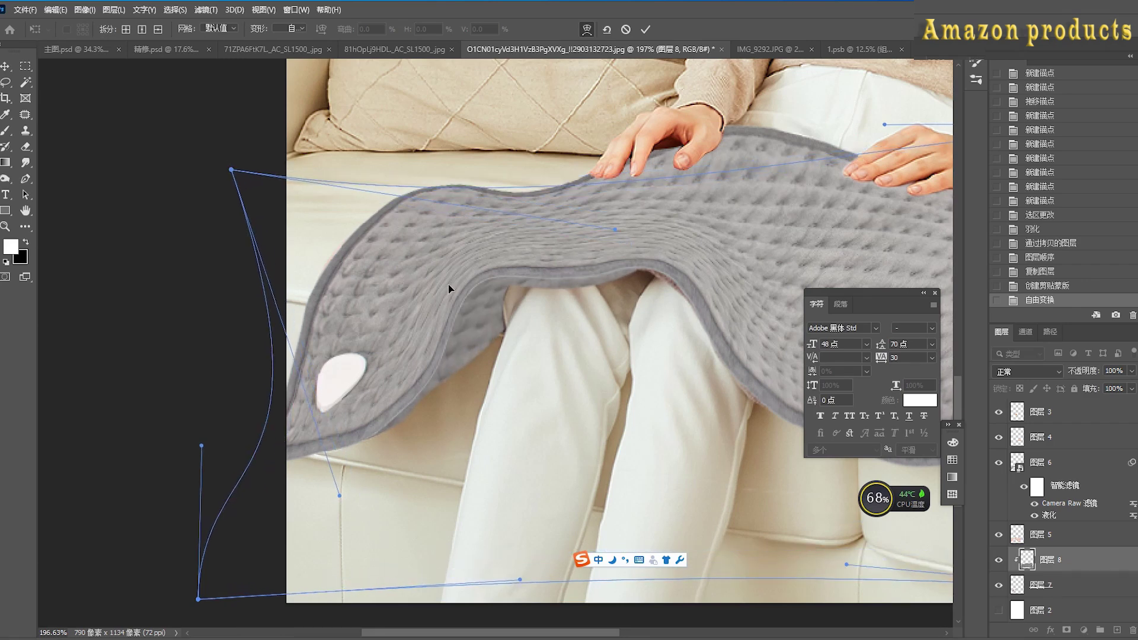
{"action": "key", "text": "Return"}
{"action": "key", "text": "t"}
{"action": "key", "text": "Escape"}
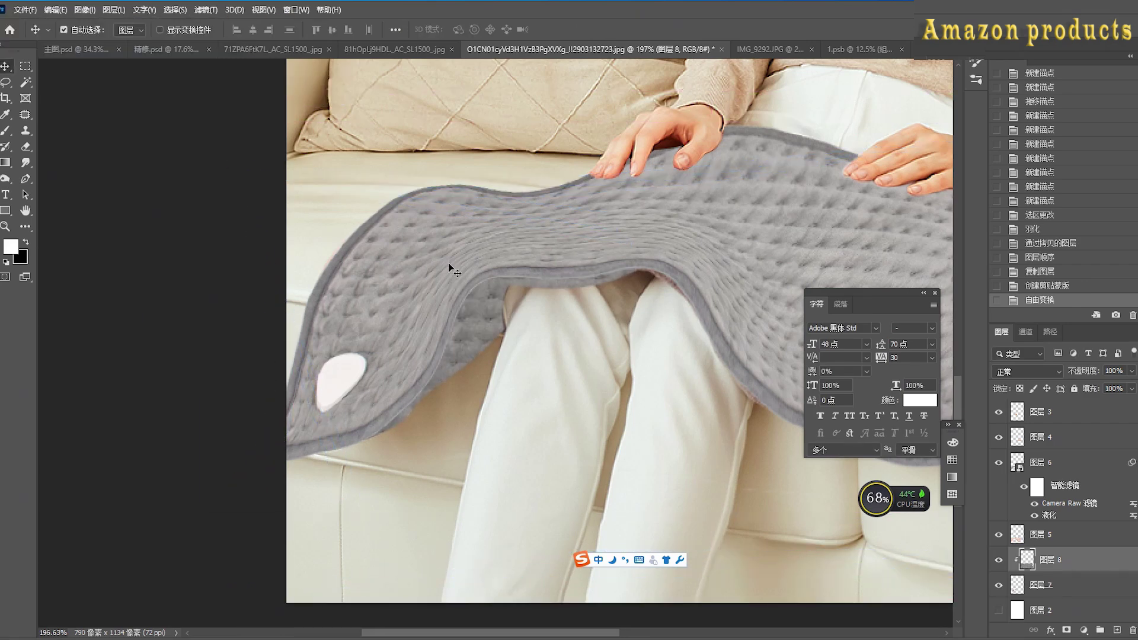
Try a second warp of 图层 8, stretching its lower part downward and shifting the texture across the underside
{"action": "key", "text": "ctrl+t"}
{"action": "right_click", "coordinate": [506, 305]}
{"action": "left_click", "coordinate": [546, 388]}
{"action": "left_click_drag", "start_coordinate": [512, 314], "coordinate": [525, 385]}
{"action": "left_click_drag", "start_coordinate": [230, 505], "coordinate": [569, 545]}
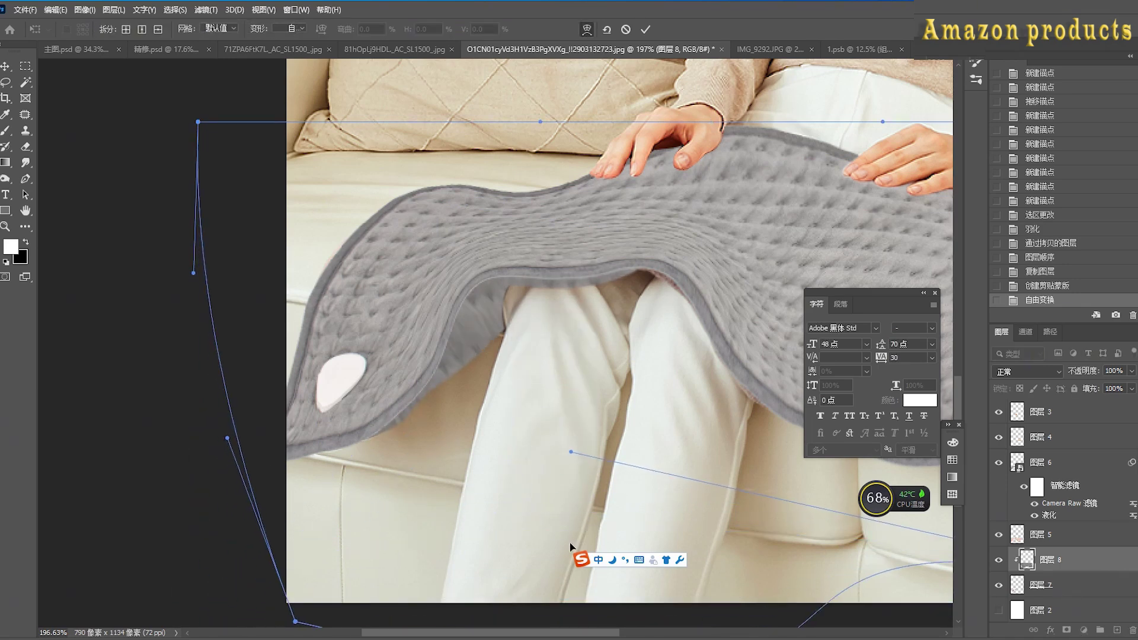
{"action": "left_click_drag", "start_coordinate": [521, 368], "coordinate": [342, 357]}
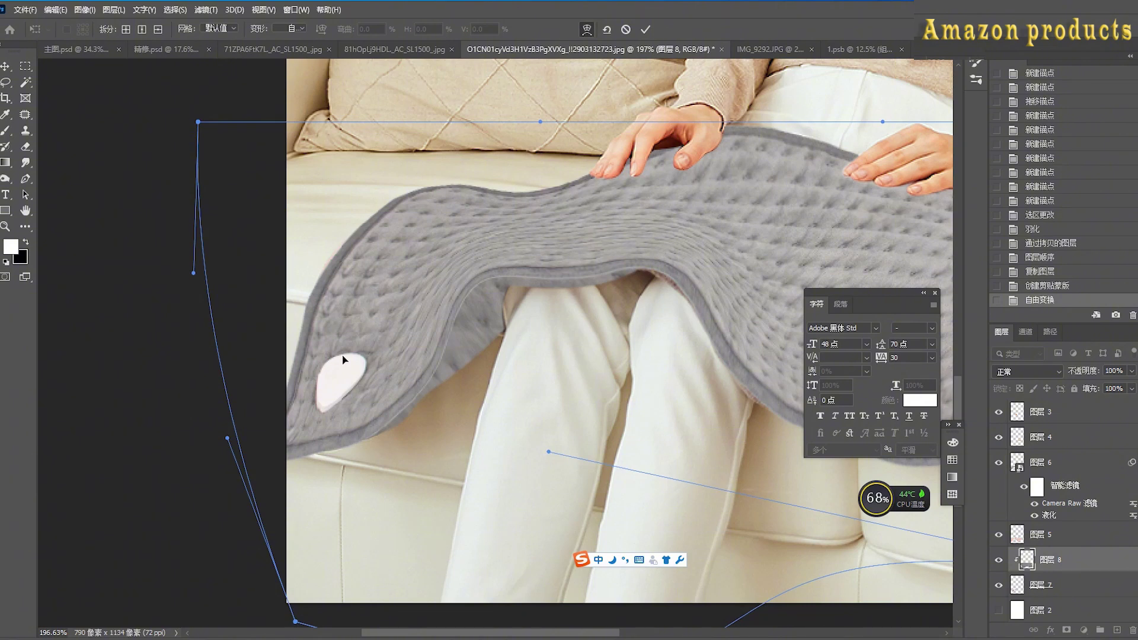
{"action": "key", "text": "Return"}
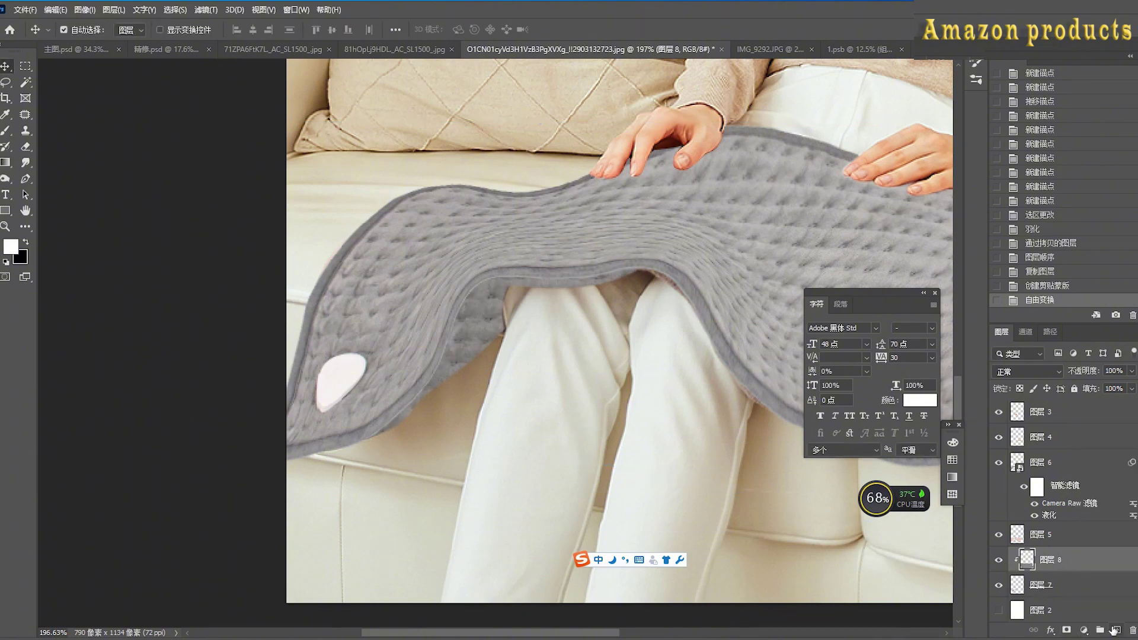
Add an empty layer clipped above 图层 8 and ready the Brush tool
{"action": "left_click", "coordinate": [1116, 630]}
{"action": "key", "text": "ctrl+alt+g"}
{"action": "left_click", "coordinate": [7, 131]}
{"action": "key", "text": "x"}
Add a Curves adjustment directly above 图层 8 and lower its white end to darken the underside
{"action": "left_click", "coordinate": [1055, 585]}
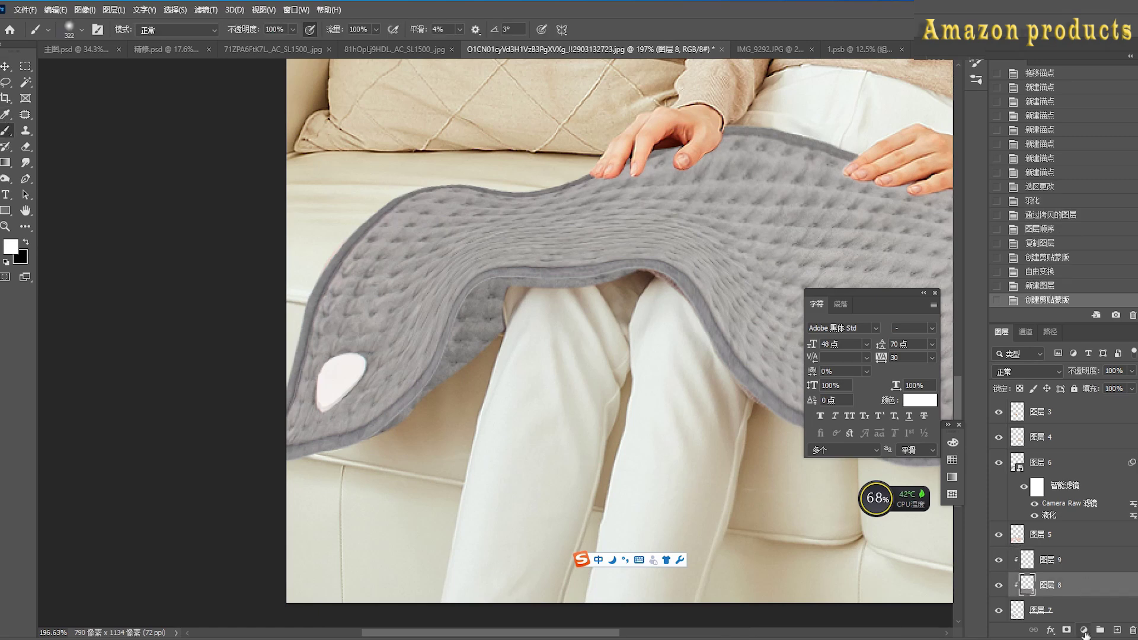
{"action": "left_click", "coordinate": [1084, 630]}
{"action": "left_click", "coordinate": [1086, 478]}
{"action": "left_click_drag", "start_coordinate": [650, 370], "coordinate": [647, 398]}
{"action": "left_click_drag", "start_coordinate": [598, 433], "coordinate": [554, 476]}
{"action": "key", "text": "Delete"}
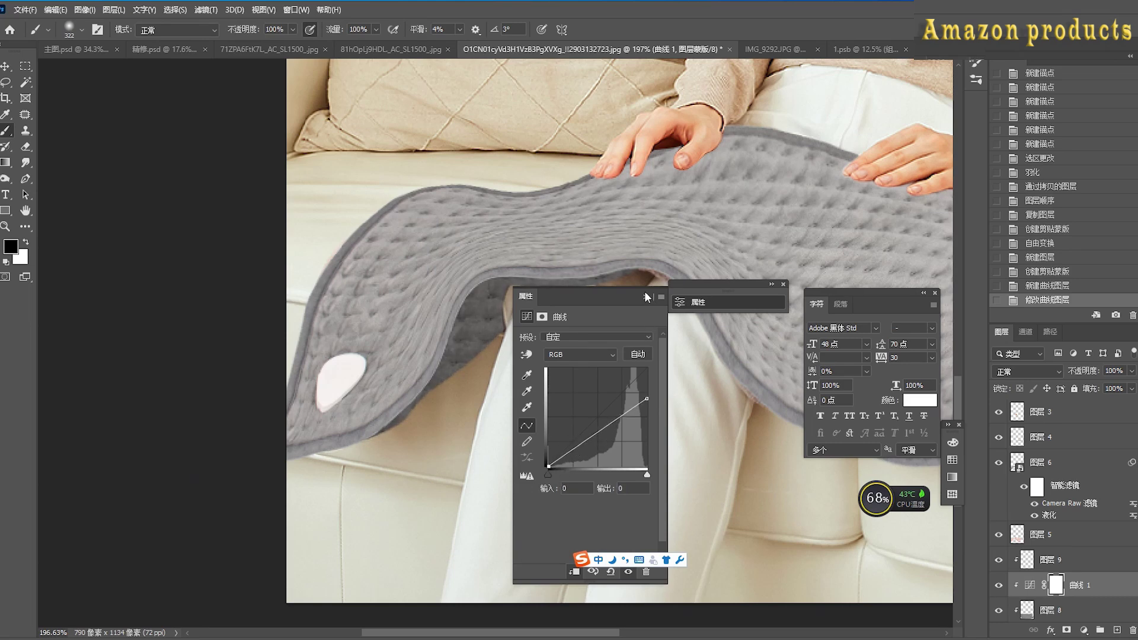
{"action": "left_click", "coordinate": [647, 297]}
Apply a Gaussian Blur with a 0.6-pixel radius to the underside texture on 图层 8
{"action": "left_click", "coordinate": [1043, 610]}
{"action": "left_click", "coordinate": [206, 9]}
{"action": "mouse_move", "coordinate": [213, 193]}
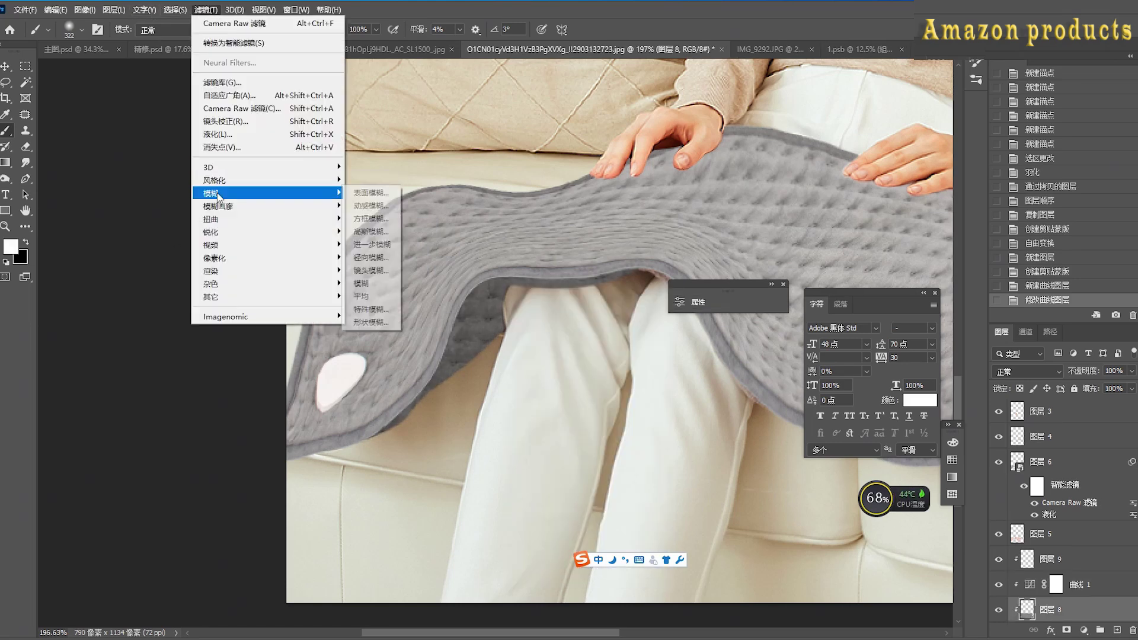
{"action": "left_click", "coordinate": [371, 232]}
{"action": "left_click_drag", "start_coordinate": [856, 350], "coordinate": [848, 356]}
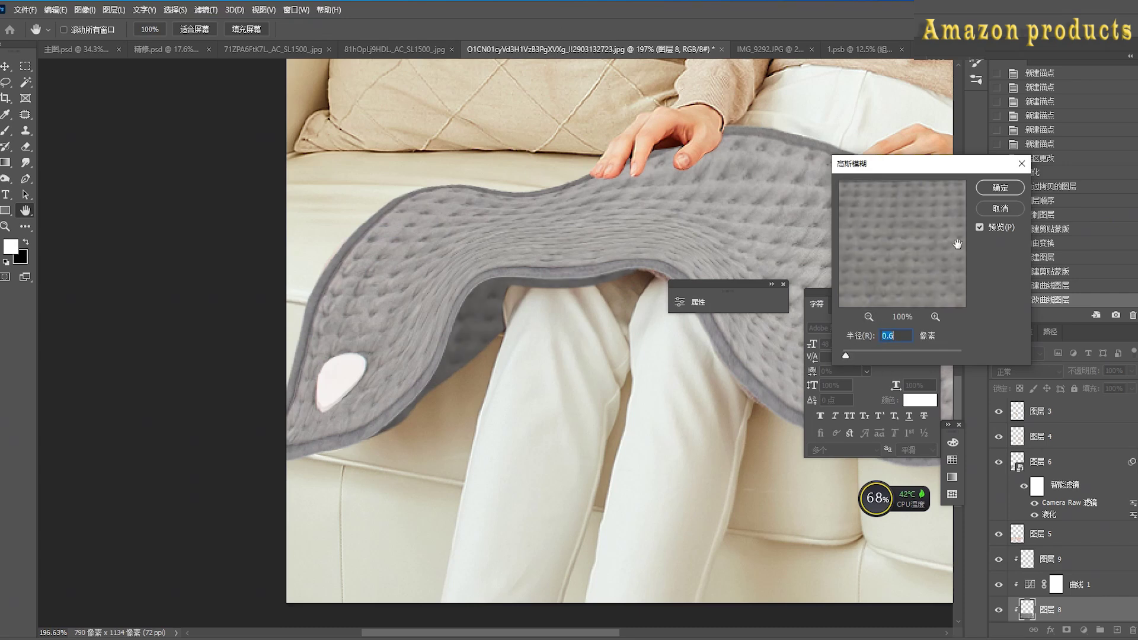
{"action": "left_click", "coordinate": [999, 187]}
Paint soft black shading on 图层 9 over the pad's underside beside her legs with a 174-pixel brush
{"action": "left_click", "coordinate": [1043, 559]}
{"action": "right_click", "coordinate": [593, 370]}
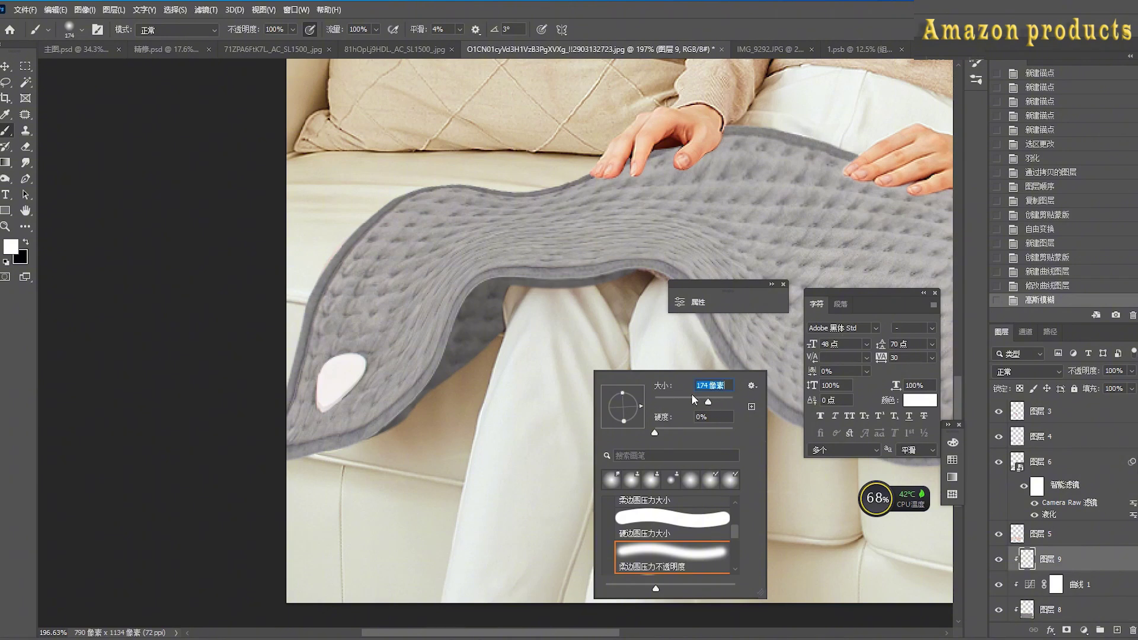
{"action": "left_click", "coordinate": [26, 242]}
{"action": "left_click_drag", "start_coordinate": [617, 330], "coordinate": [337, 523]}
{"action": "key", "text": "ctrl+z"}
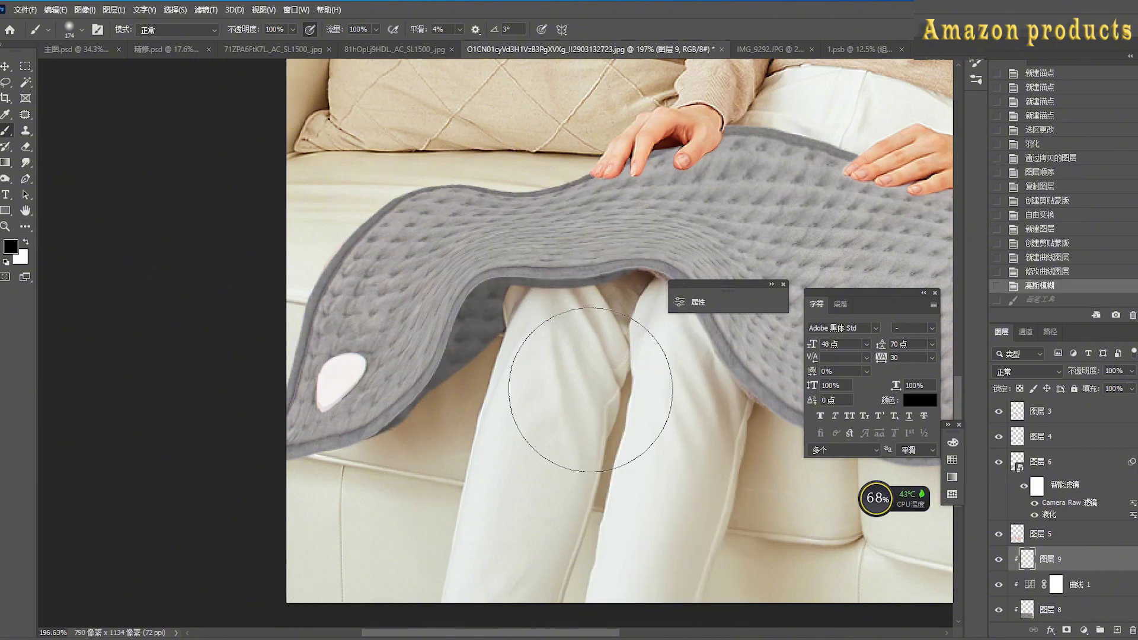
{"action": "mouse_move", "coordinate": [590, 389]}
{"action": "left_mouse_down"}
{"action": "mouse_move", "coordinate": [513, 464]}
{"action": "mouse_move", "coordinate": [432, 516]}
{"action": "left_mouse_up"}
{"action": "left_click", "coordinate": [458, 506]}
{"action": "left_click_drag", "start_coordinate": [616, 414], "coordinate": [558, 377]}
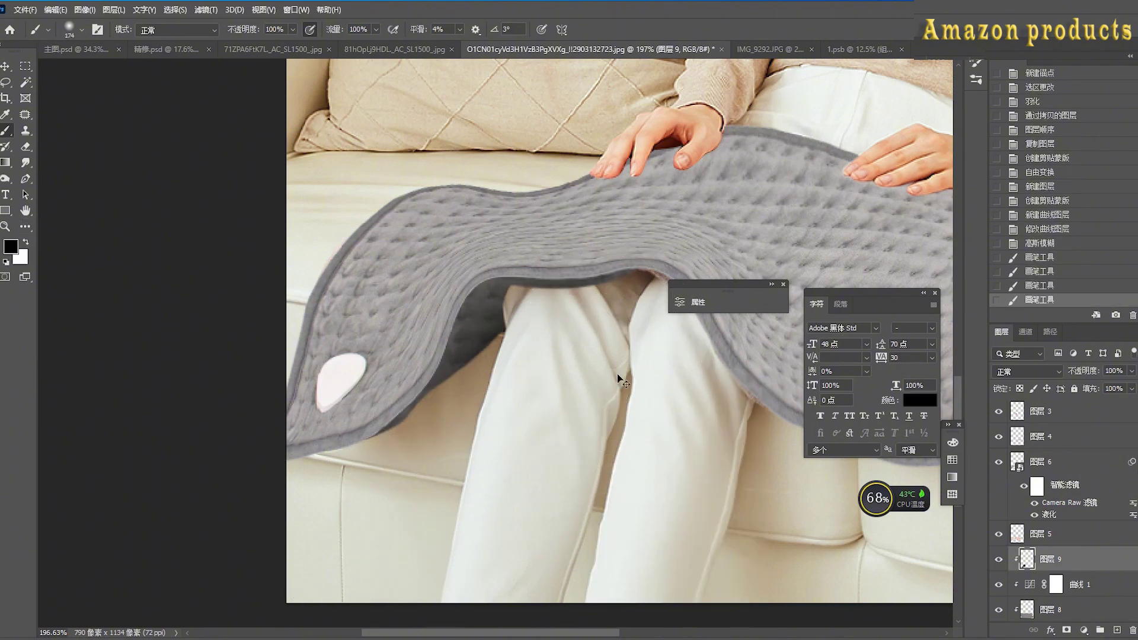
Lower the opacity of the 曲线 1 adjustment on the underside
{"action": "left_click", "coordinate": [1082, 586]}
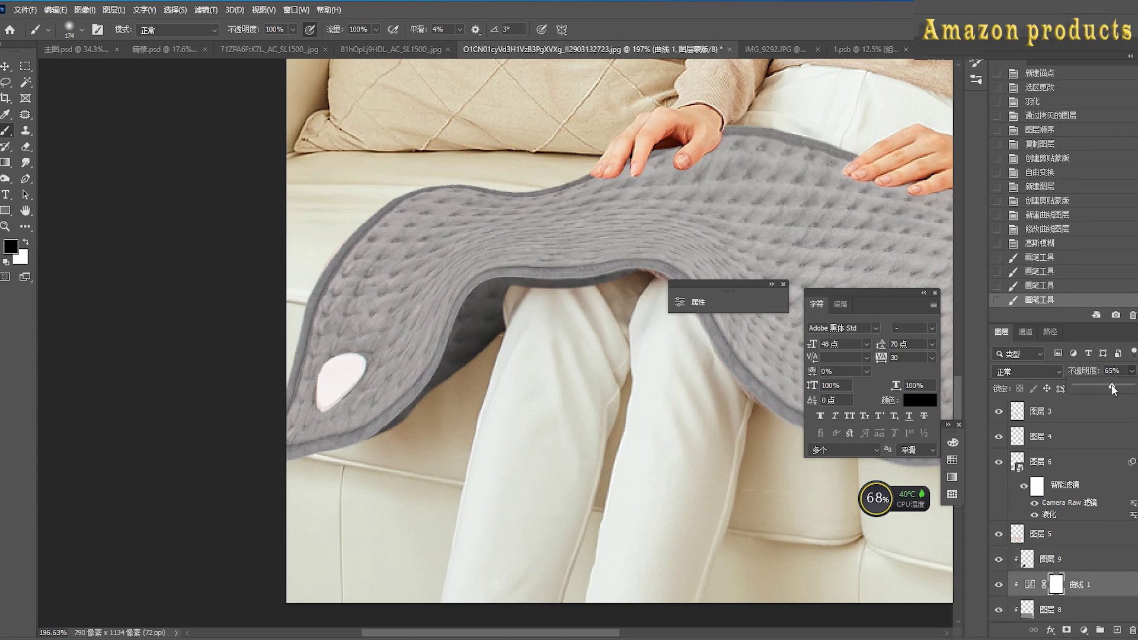
{"action": "left_click_drag", "start_coordinate": [1113, 389], "coordinate": [1104, 384]}
Toggle the visibility of 图层 6 to check the underside shading with and without the heating pad
{"action": "left_click", "coordinate": [1051, 473]}
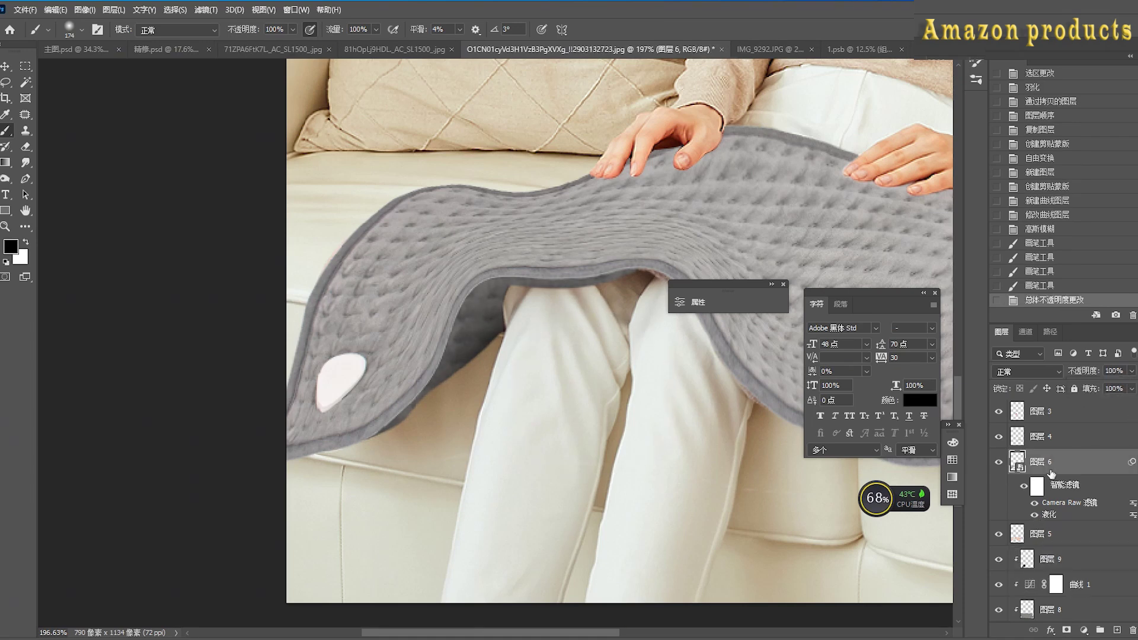
{"action": "left_click", "coordinate": [999, 462]}
{"action": "left_click", "coordinate": [999, 462]}
{"action": "left_click", "coordinate": [999, 463]}
{"action": "left_click", "coordinate": [998, 463]}
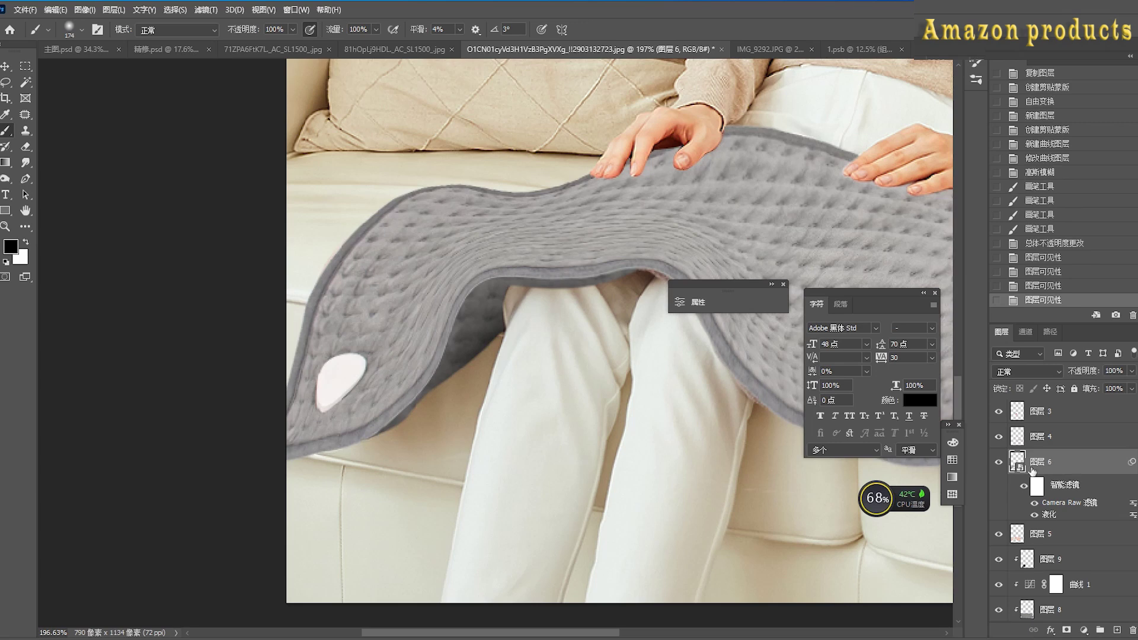
{"action": "left_click", "coordinate": [25, 163]}
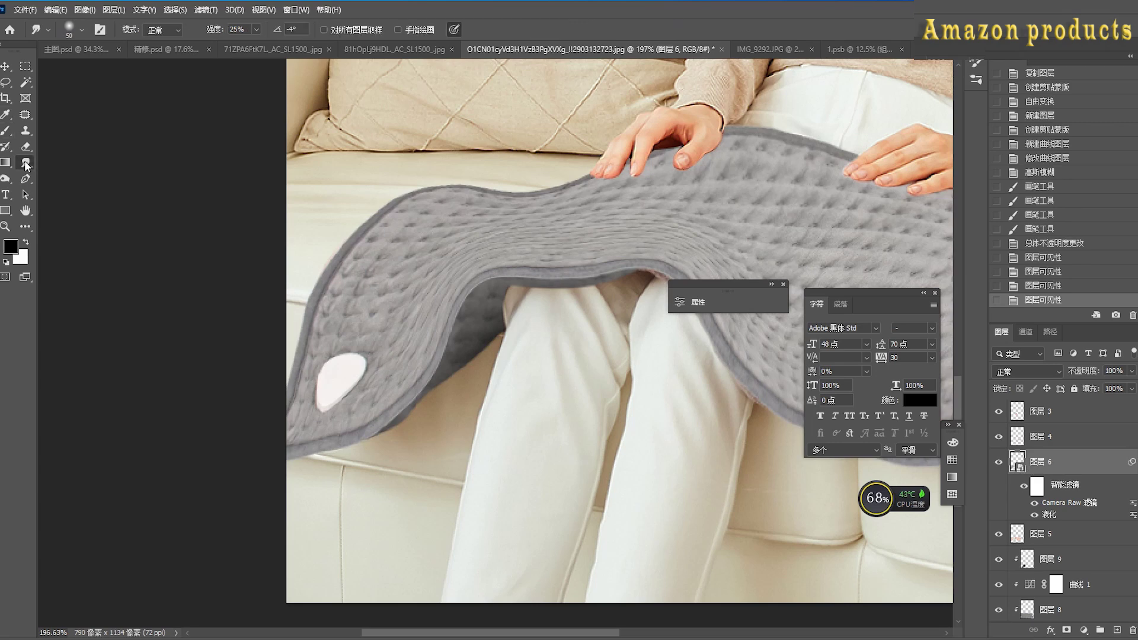
{"action": "right_click", "coordinate": [25, 162]}
{"action": "left_click", "coordinate": [65, 161]}
{"action": "scroll", "coordinate": [474, 324], "scroll_direction": "down", "scroll_amount": 3}
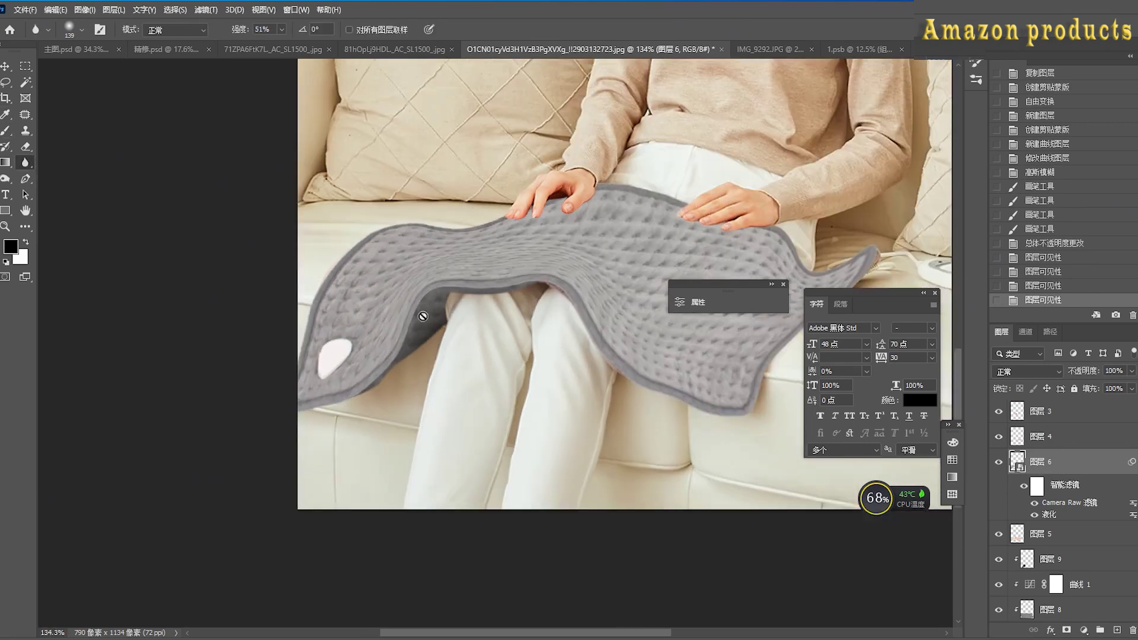
{"action": "scroll", "coordinate": [383, 291], "scroll_direction": "up", "scroll_amount": 3}
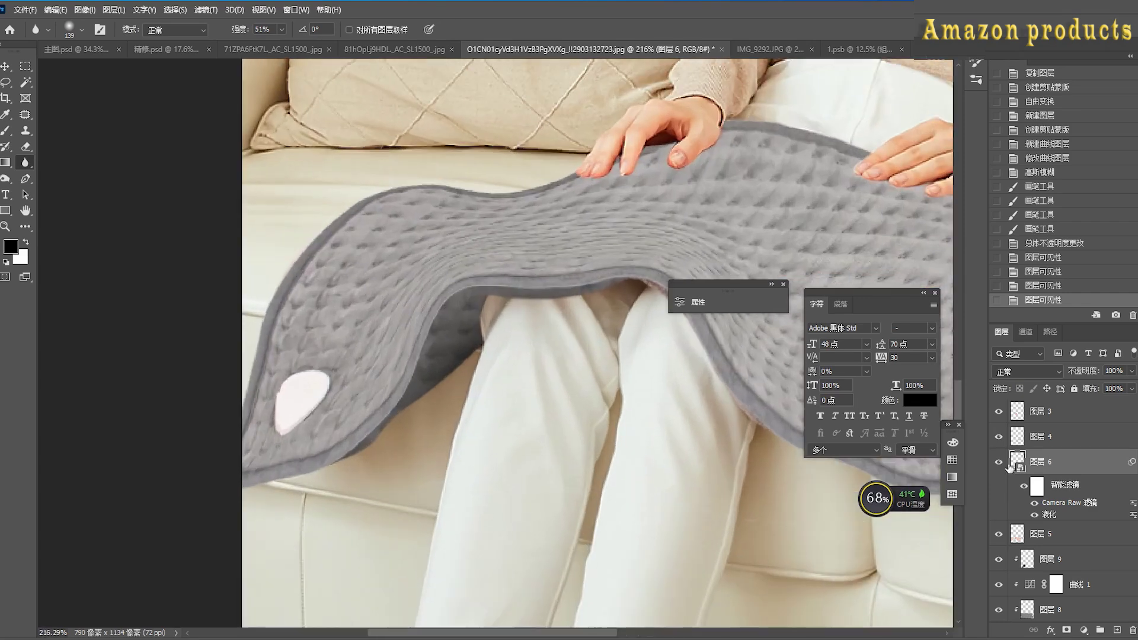
Set the opacity of the 曲线 1 adjustment to 25%
{"action": "left_click", "coordinate": [1089, 589]}
{"action": "left_click", "coordinate": [1132, 371]}
{"action": "left_click_drag", "start_coordinate": [1131, 386], "coordinate": [926, 384]}
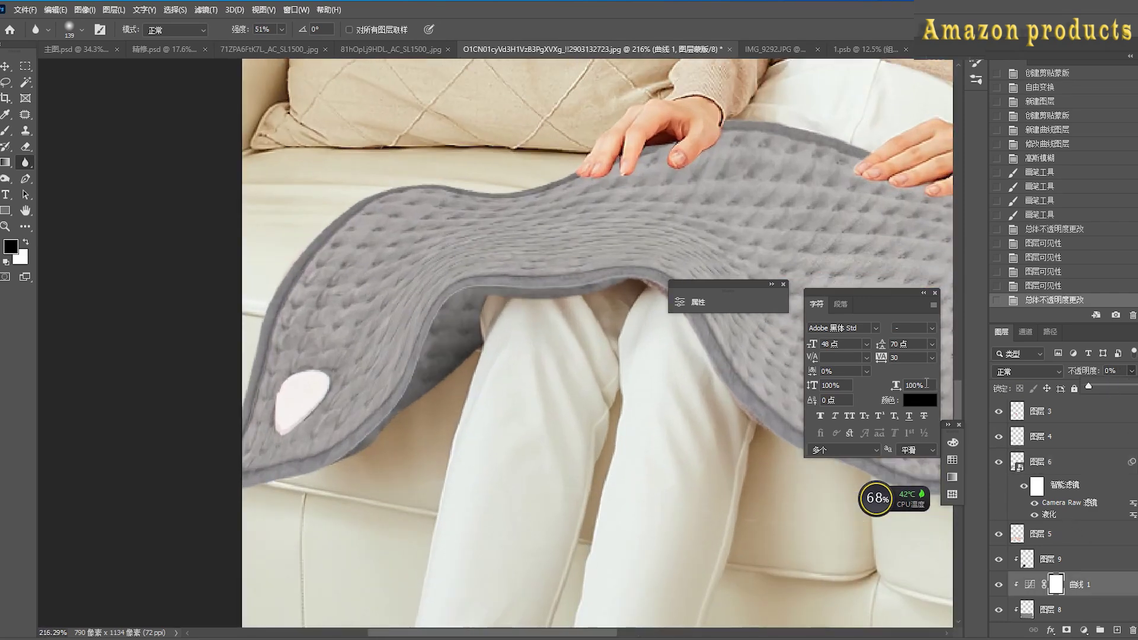
{"action": "left_click_drag", "start_coordinate": [1099, 384], "coordinate": [1104, 384]}
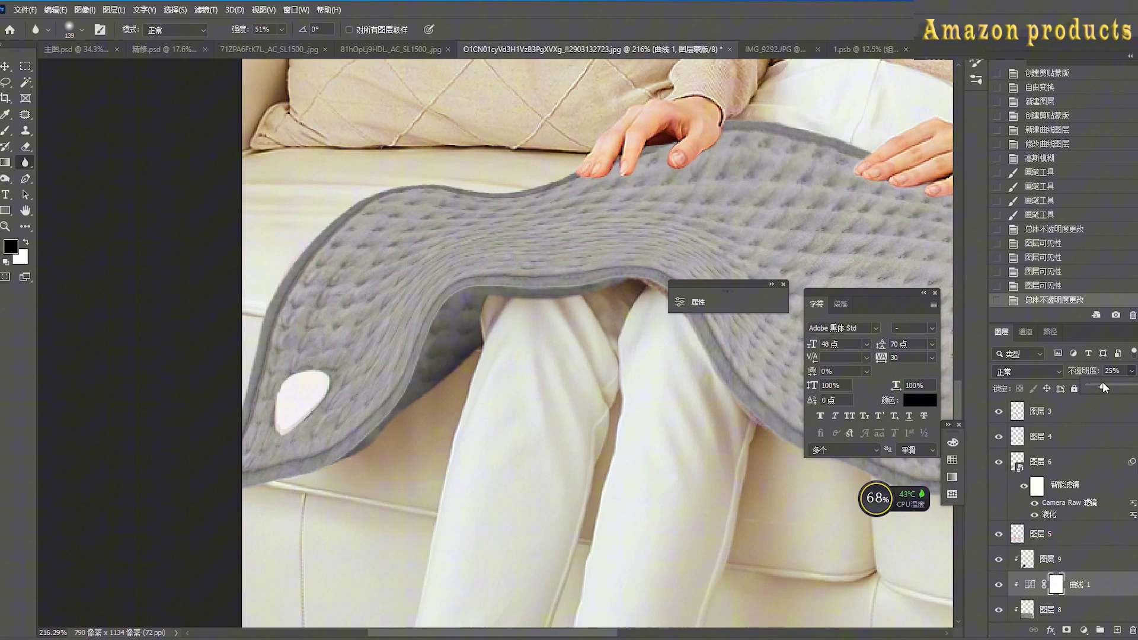
Duplicate the 背景 layer and ready the Patch tool for retouching the sofa
{"action": "left_click", "coordinate": [8, 65]}
{"action": "scroll", "coordinate": [391, 296], "scroll_direction": "down", "scroll_amount": 6}
{"action": "scroll", "coordinate": [648, 474], "scroll_direction": "up", "scroll_amount": 4}
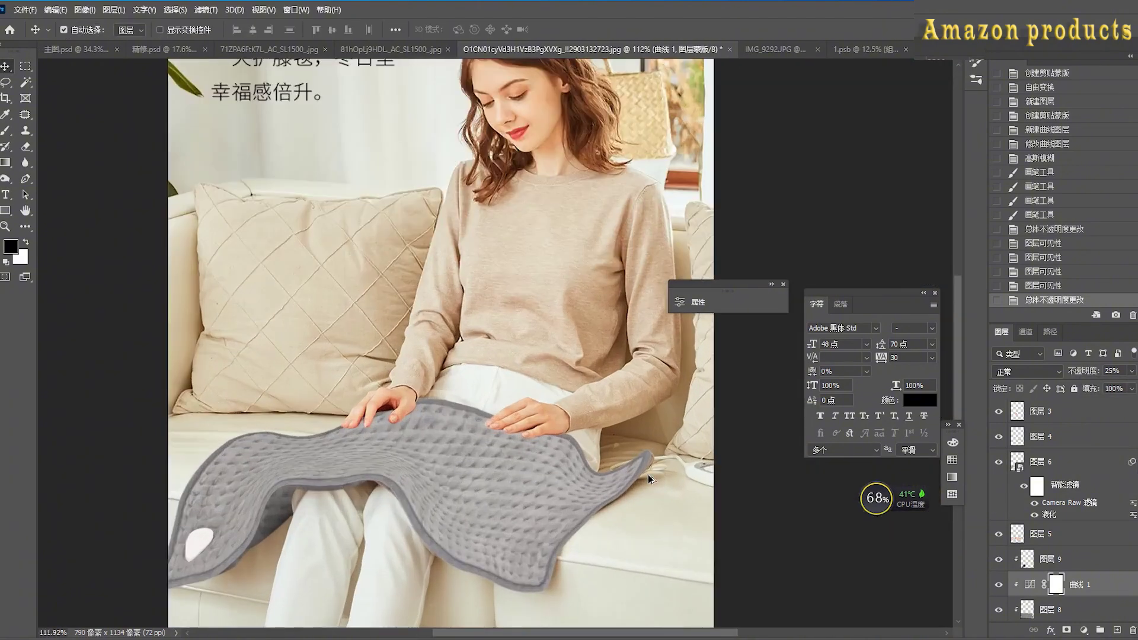
{"action": "scroll", "coordinate": [449, 363], "scroll_direction": "right", "scroll_amount": 2}
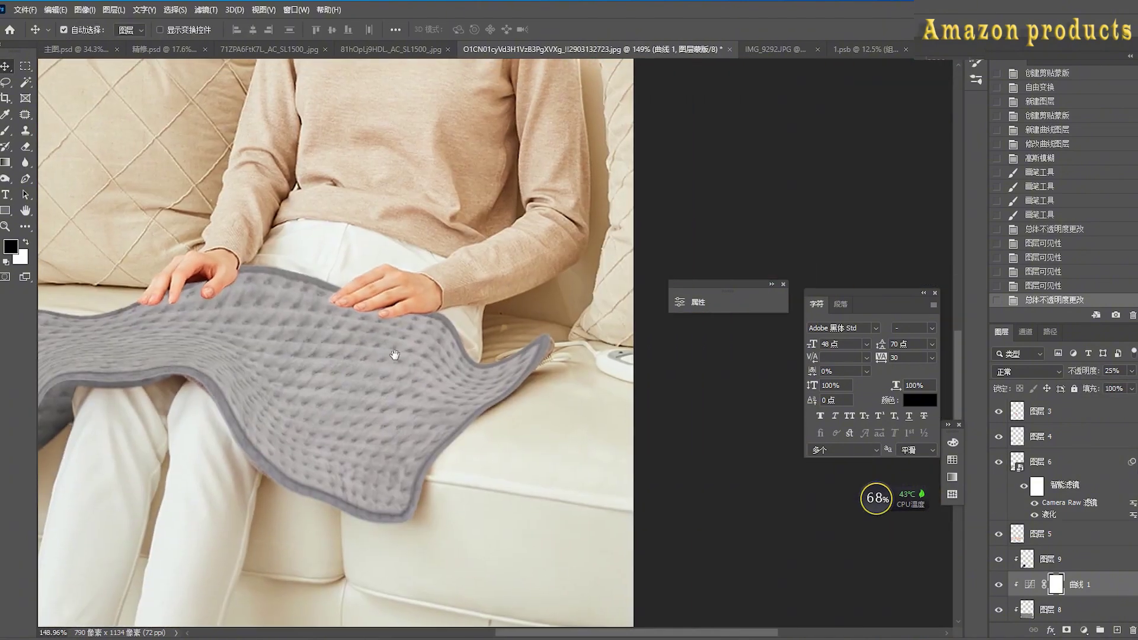
{"action": "key", "text": "j"}
{"action": "scroll", "coordinate": [1037, 557], "scroll_direction": "down", "scroll_amount": 3}
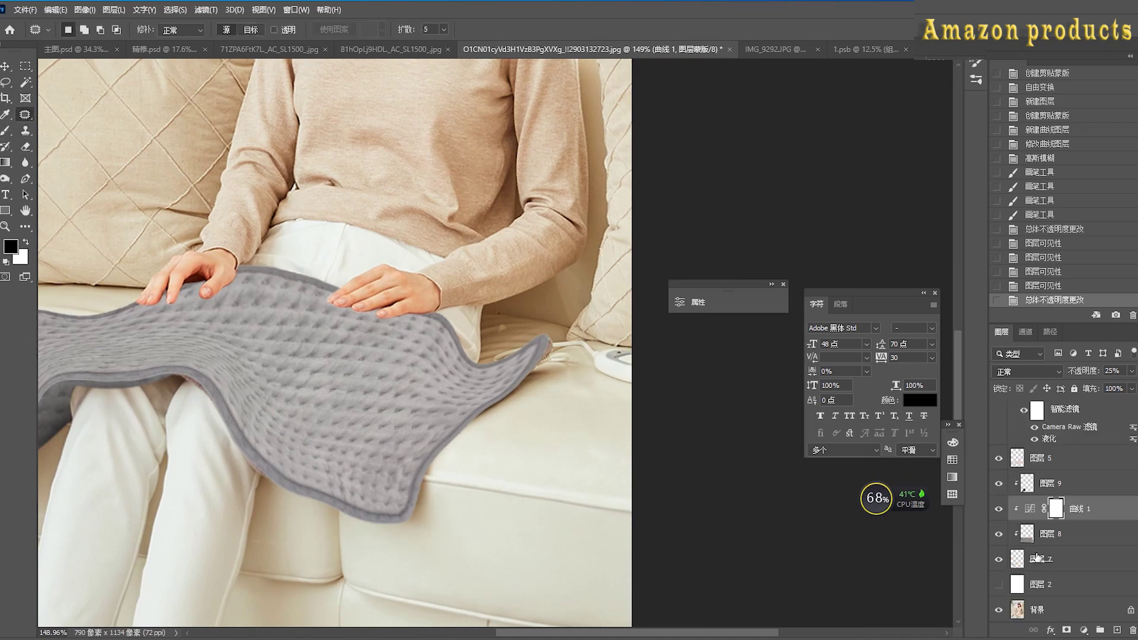
{"action": "left_click", "coordinate": [1061, 609]}
{"action": "key", "text": "ctrl+j"}
Select the white controller on the sofa beside her and fill it away on 背景 拷贝, clearing the selection
{"action": "left_click_drag", "start_coordinate": [669, 393], "coordinate": [643, 341]}
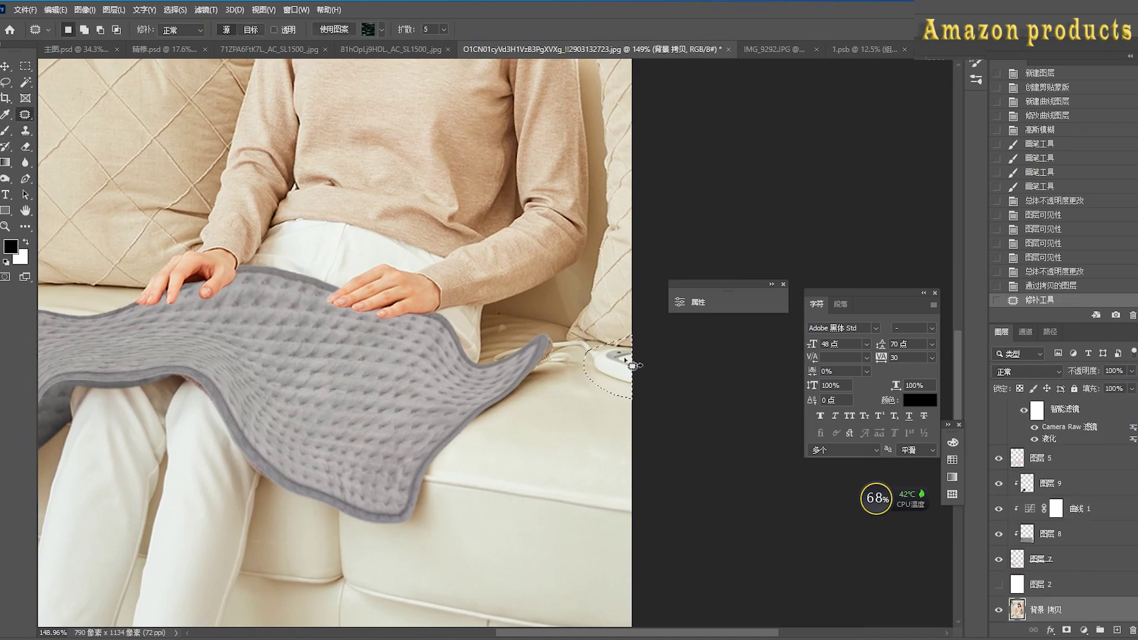
{"action": "key", "text": "shift+F5"}
{"action": "key", "text": "Return"}
{"action": "key", "text": "ctrl+d"}
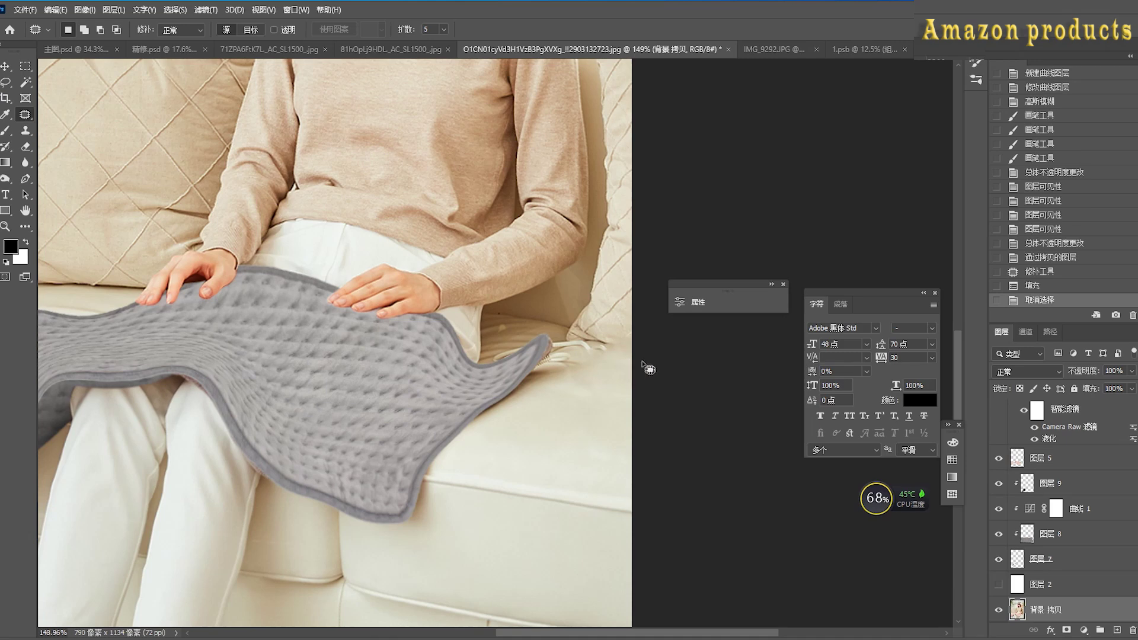
Lasso the area around her knees and the pad's lower edge and copy it from 背景 拷贝 to a new layer
{"action": "scroll", "coordinate": [614, 358], "scroll_direction": "down", "scroll_amount": 4}
{"action": "left_click_drag", "start_coordinate": [327, 433], "coordinate": [457, 534]}
{"action": "scroll", "coordinate": [457, 534], "scroll_direction": "up", "scroll_amount": 2}
{"action": "left_click_drag", "start_coordinate": [459, 472], "coordinate": [507, 386]}
{"action": "scroll", "coordinate": [508, 384], "scroll_direction": "up", "scroll_amount": 5}
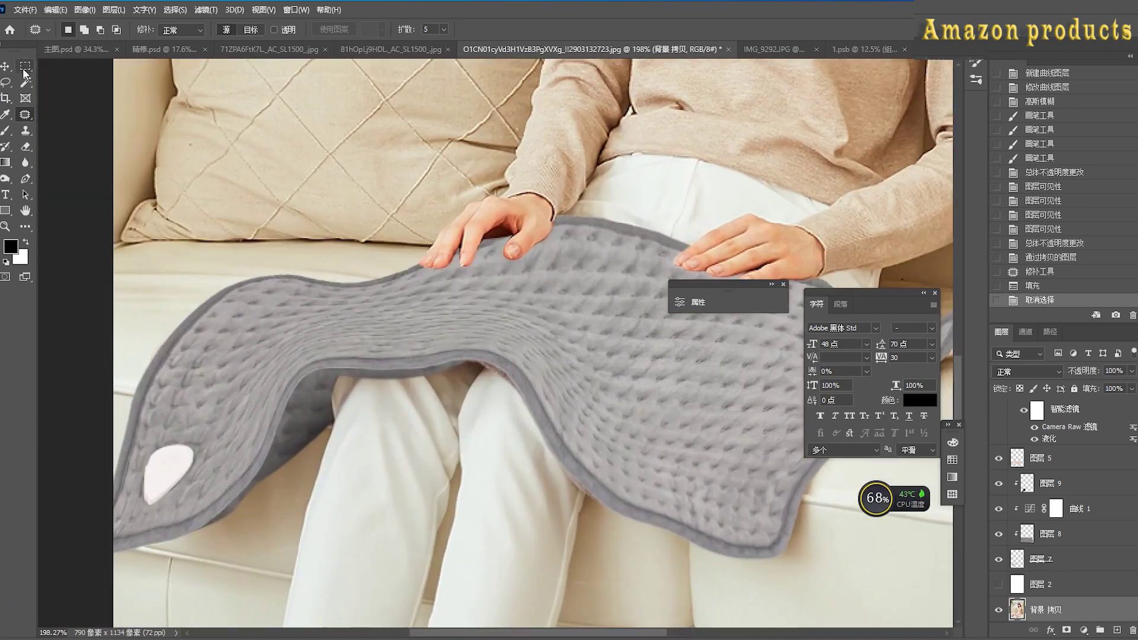
{"action": "left_click", "coordinate": [6, 83]}
{"action": "mouse_move", "coordinate": [412, 323]}
{"action": "left_mouse_down"}
{"action": "mouse_move", "coordinate": [365, 358]}
{"action": "mouse_move", "coordinate": [493, 532]}
{"action": "mouse_move", "coordinate": [614, 403]}
{"action": "left_mouse_up"}
{"action": "left_click_drag", "start_coordinate": [299, 477], "coordinate": [538, 290]}
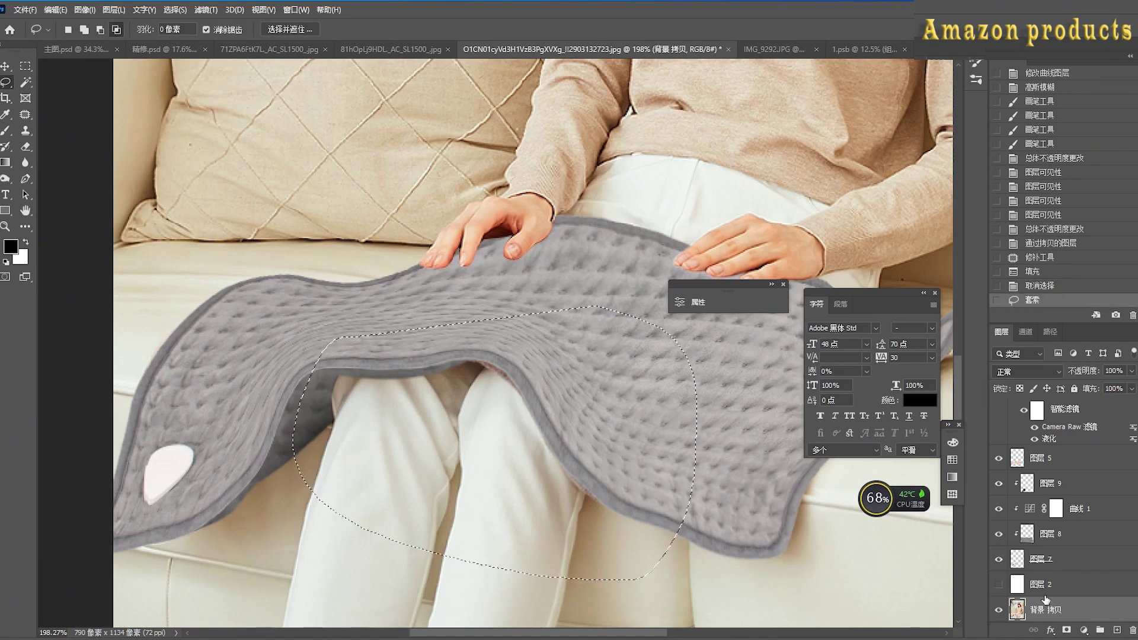
{"action": "key", "text": "ctrl+j"}
Duplicate 图层 10 and clip the copy to it
{"action": "key", "text": "ctrl+u"}
{"action": "left_click", "coordinate": [849, 237]}
{"action": "key", "text": "ctrl+j"}
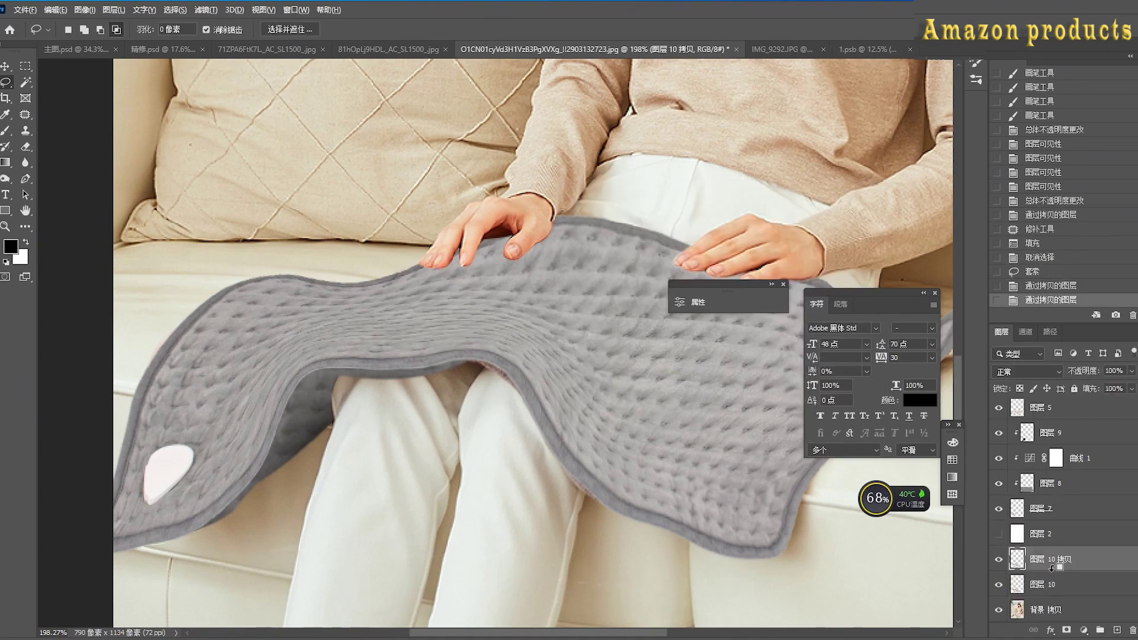
{"action": "key", "text": "ctrl+alt+g"}
Warp 图层 10 拷贝 slightly up and inward to tuck the trouser edge under the pad's border
{"action": "key", "text": "ctrl+t"}
{"action": "right_click", "coordinate": [531, 365]}
{"action": "left_click", "coordinate": [554, 443]}
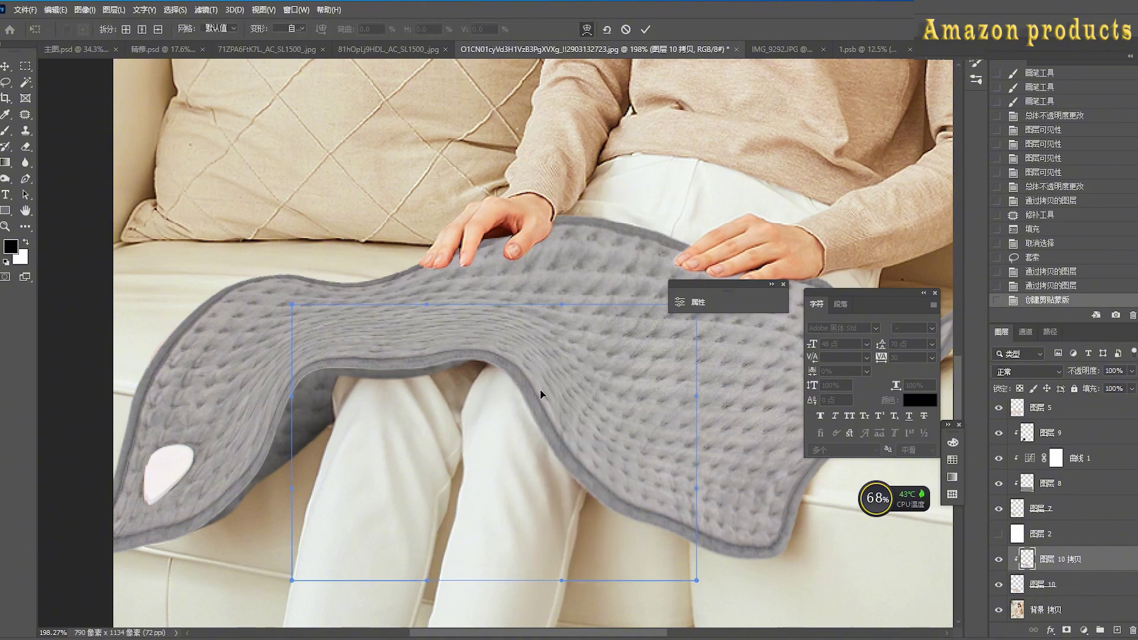
{"action": "left_click_drag", "start_coordinate": [601, 449], "coordinate": [594, 442]}
{"action": "key", "text": "Return"}
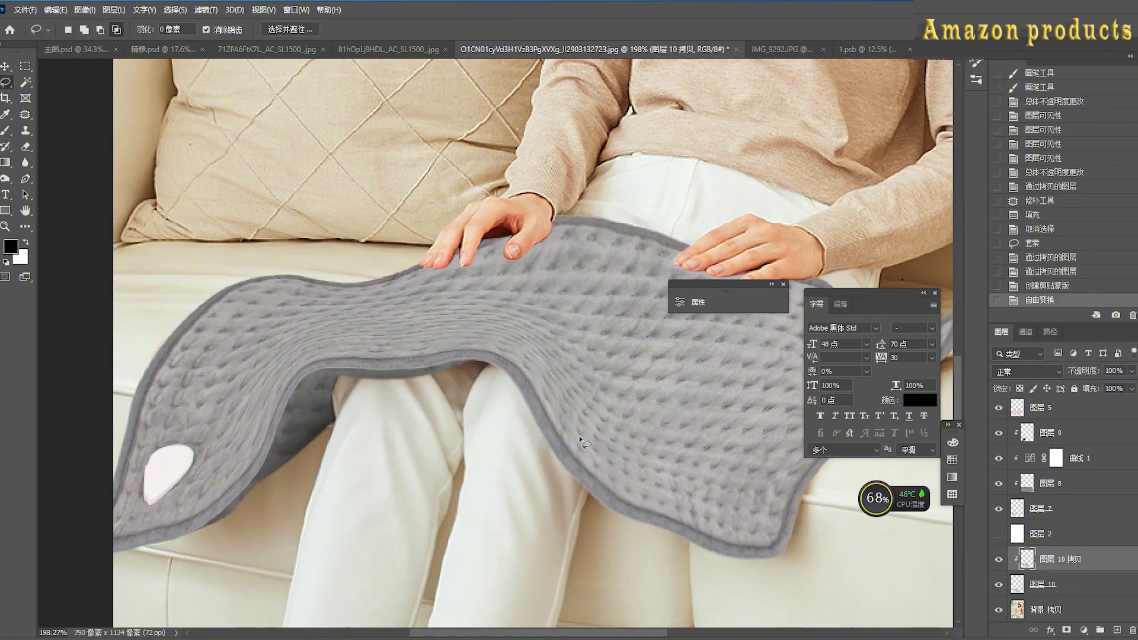
Lasso the sofa area around the pad's pointed end, copy it from 背景 拷贝, and clip a duplicate to that copy
{"action": "scroll", "coordinate": [428, 370], "scroll_direction": "down", "scroll_amount": 3}
{"action": "scroll", "coordinate": [741, 349], "scroll_direction": "up", "scroll_amount": 3}
{"action": "scroll", "coordinate": [758, 358], "scroll_direction": "down", "scroll_amount": 3}
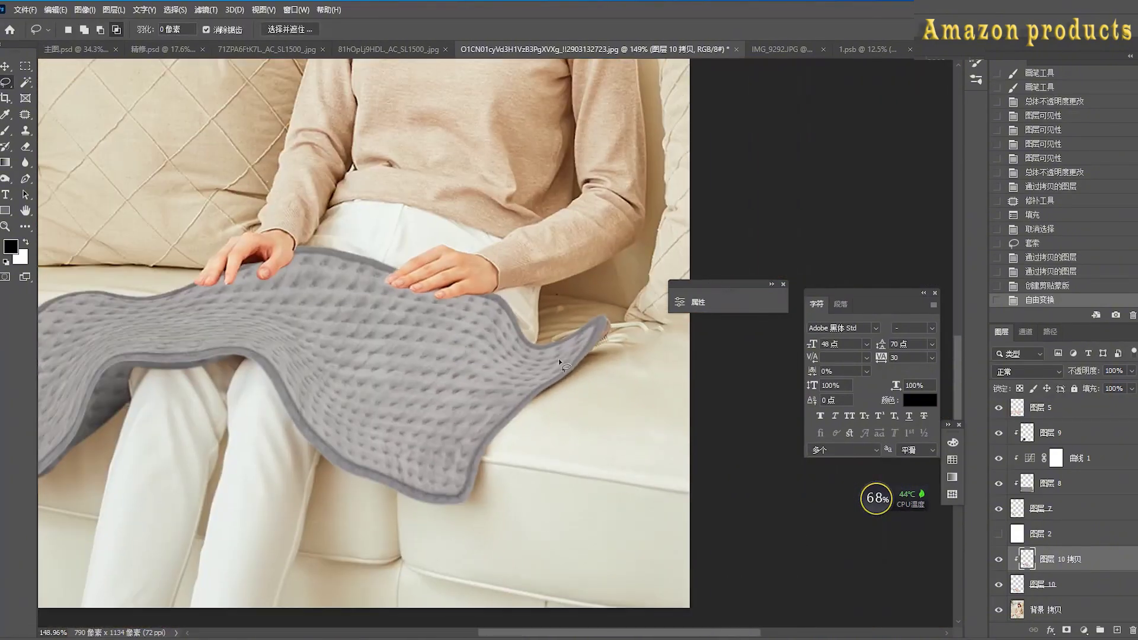
{"action": "left_click_drag", "start_coordinate": [649, 382], "coordinate": [633, 329]}
{"action": "key", "text": "ctrl+j"}
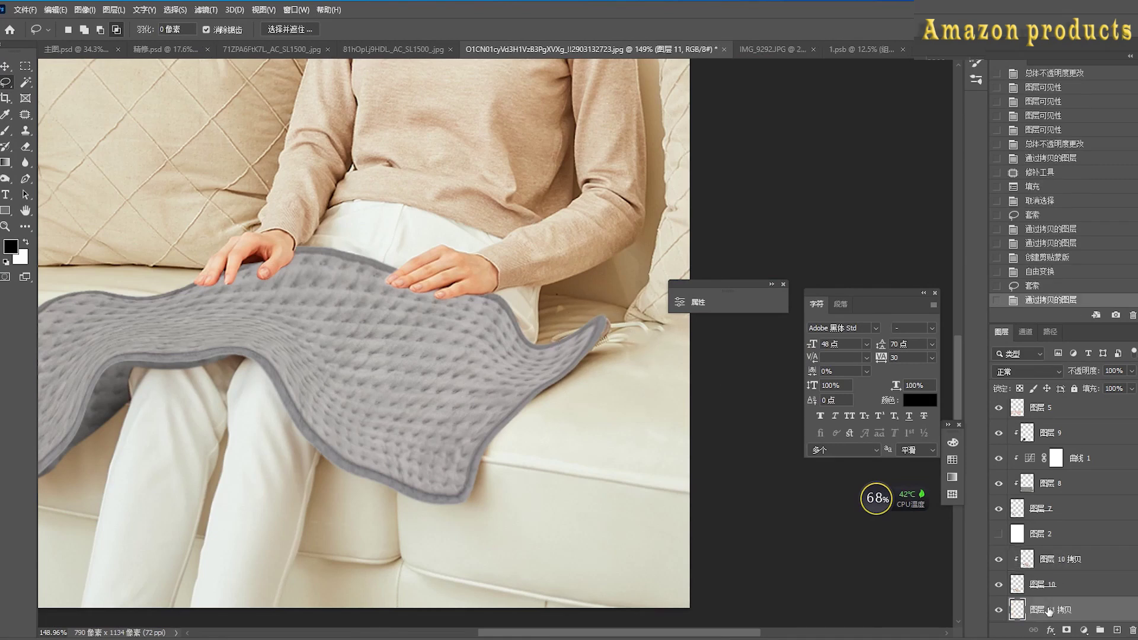
{"action": "key", "text": "ctrl+j"}
{"action": "left_click", "coordinate": [1046, 546], "text": "alt"}
Warp 图层 11 拷贝 to pull the leftover pink fabric in behind the pad's pointed end
{"action": "key", "text": "ctrl+t"}
{"action": "right_click", "coordinate": [621, 317]}
{"action": "left_click", "coordinate": [641, 401]}
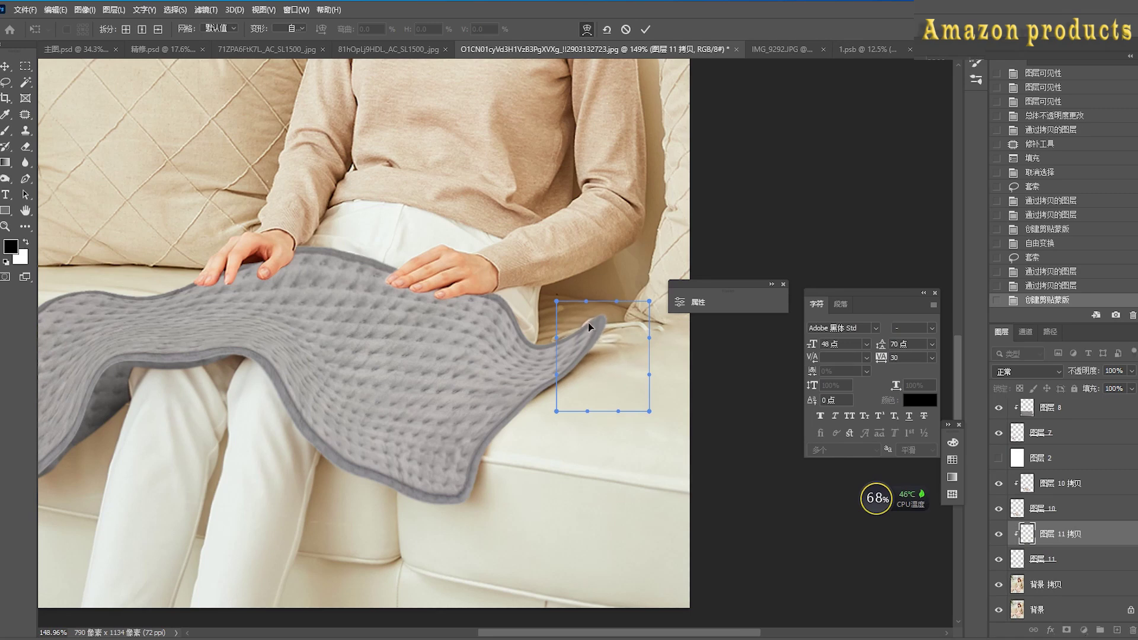
{"action": "scroll", "coordinate": [585, 320], "scroll_direction": "up", "scroll_amount": 3}
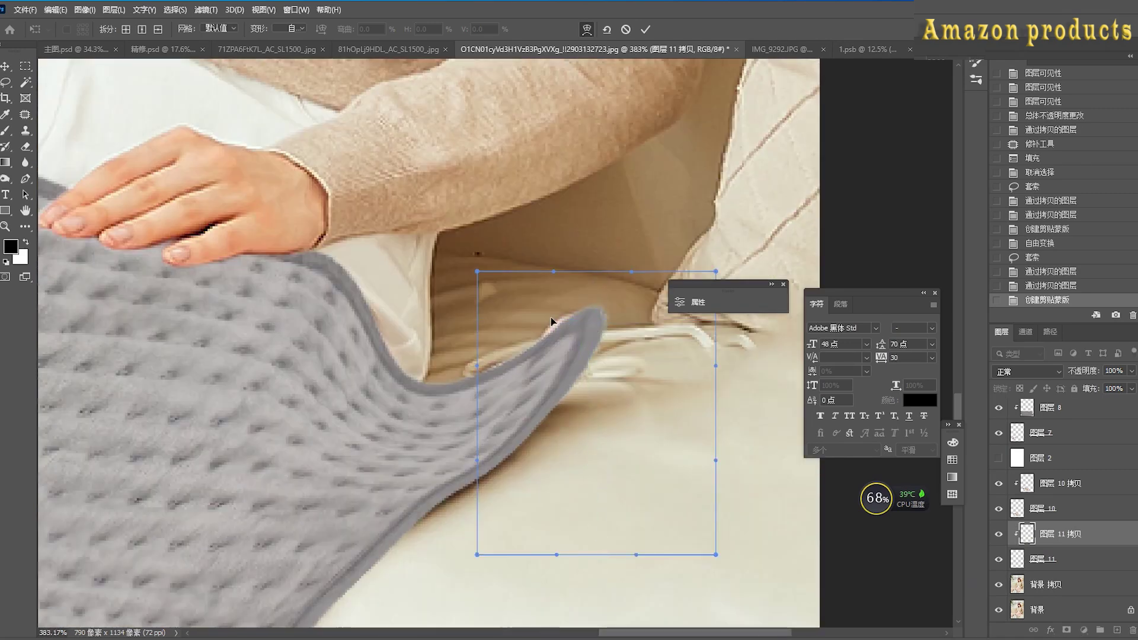
{"action": "key", "text": "Return"}
Smudge the remaining pink fabric at the pad's pointed end on 图层 11 拷贝
{"action": "key", "text": "l"}
{"action": "left_click", "coordinate": [25, 162]}
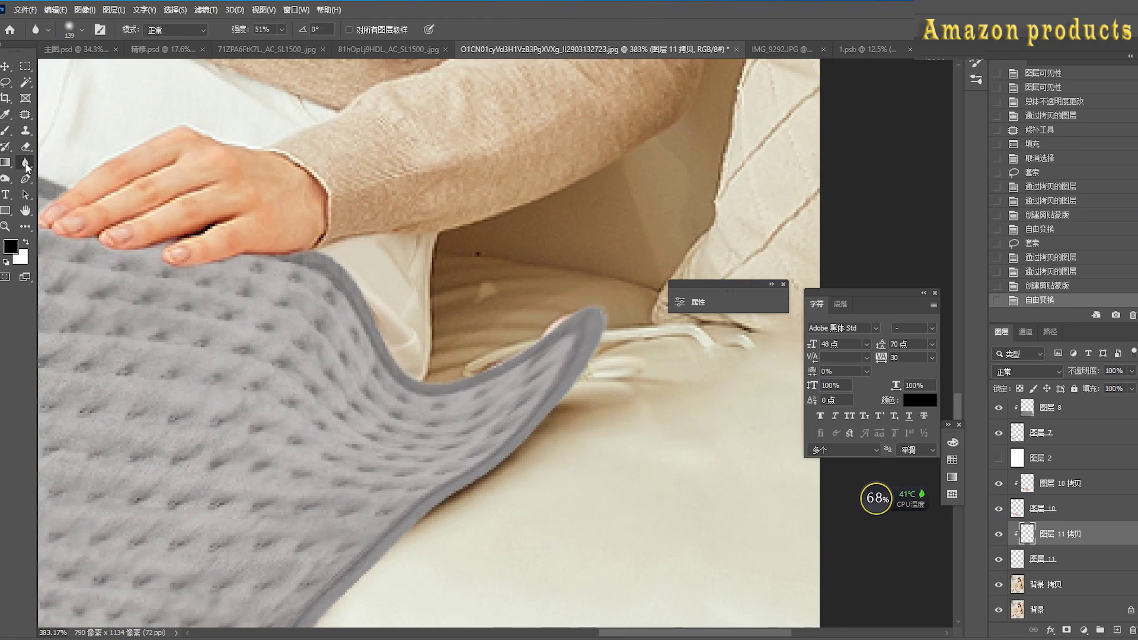
{"action": "right_click", "coordinate": [25, 162]}
{"action": "left_click", "coordinate": [65, 191]}
{"action": "left_click_drag", "start_coordinate": [558, 349], "coordinate": [572, 323]}
{"action": "left_click_drag", "start_coordinate": [566, 341], "coordinate": [571, 323]}
Review the whole composite and toggle 图层 6 to compare the heating pad with the original pink blanket
{"action": "scroll", "coordinate": [660, 342], "scroll_direction": "down", "scroll_amount": 5}
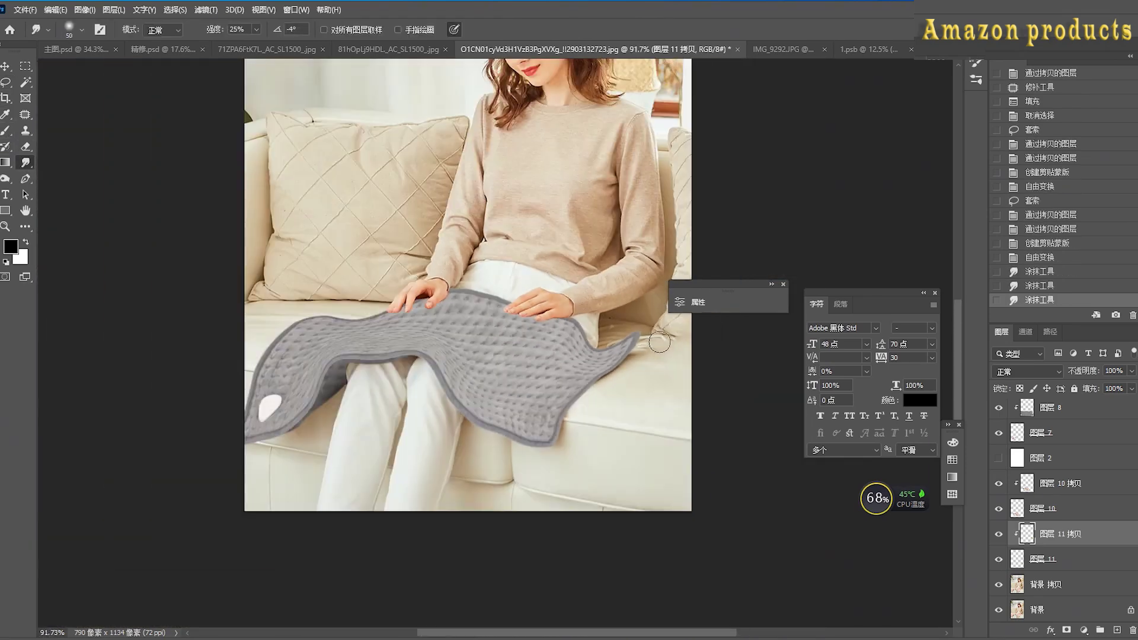
{"action": "scroll", "coordinate": [601, 342], "scroll_direction": "down", "scroll_amount": 2}
{"action": "scroll", "coordinate": [601, 341], "scroll_direction": "down", "scroll_amount": 1}
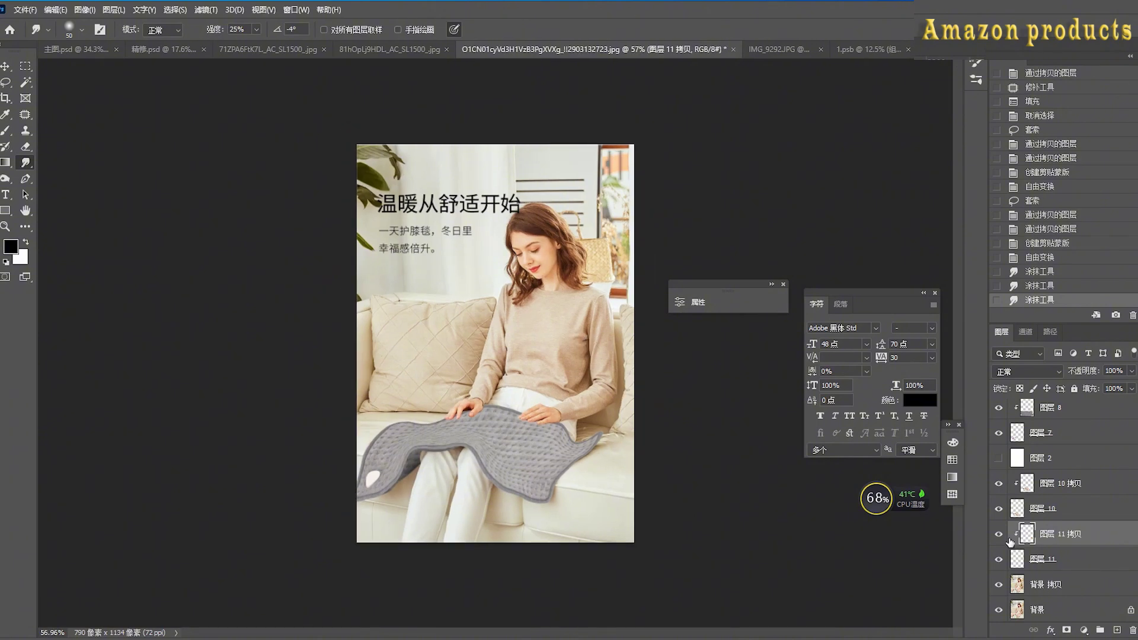
{"action": "scroll", "coordinate": [1043, 475], "scroll_direction": "up", "scroll_amount": 6}
{"action": "left_click", "coordinate": [1027, 469]}
{"action": "left_click", "coordinate": [999, 462]}
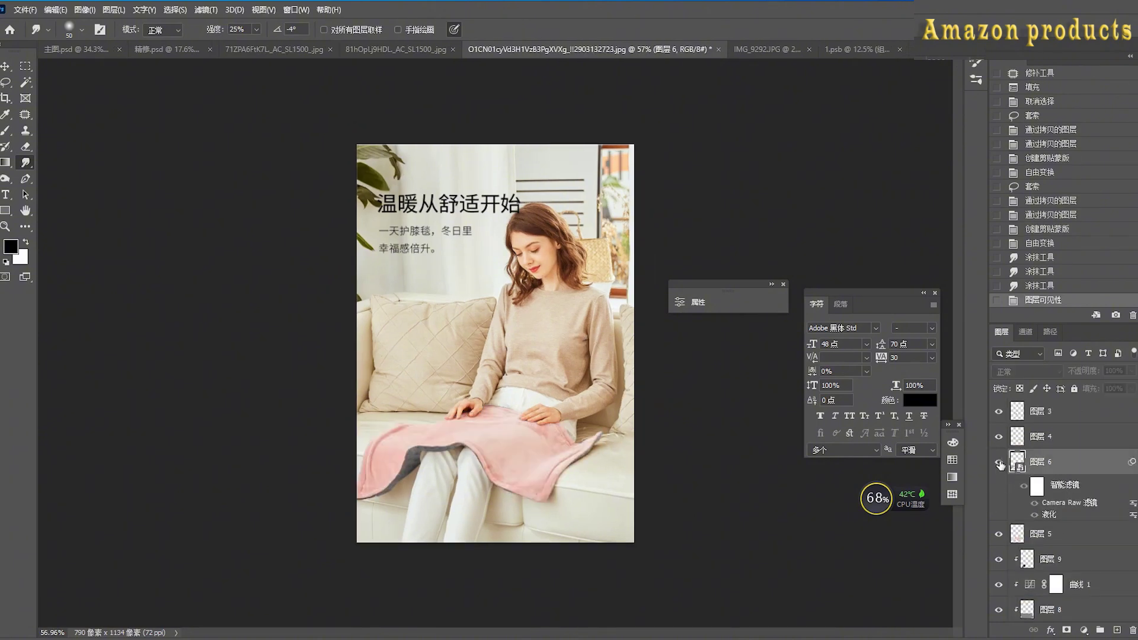
{"action": "left_click", "coordinate": [998, 462]}
{"action": "scroll", "coordinate": [505, 348], "scroll_direction": "up", "scroll_amount": 3}
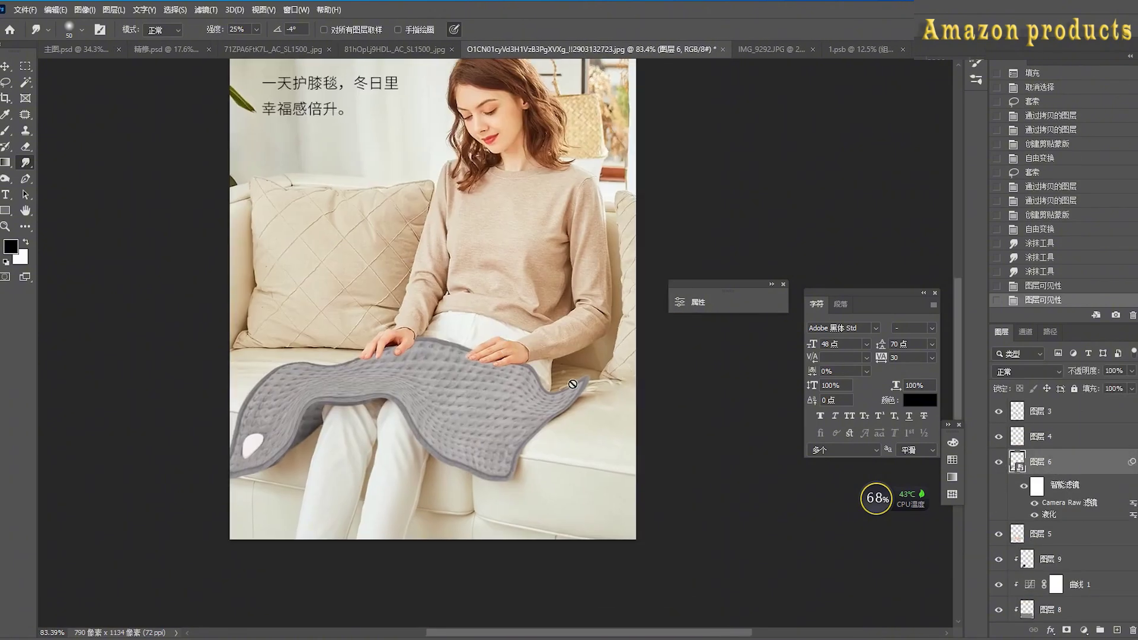
Capture a screenshot region about 1017 × 607 pixels around the woman's torso, legs and the heating pad
{"action": "key", "text": "ctrl+alt+a"}
{"action": "left_click_drag", "start_coordinate": [154, 209], "coordinate": [780, 583]}
{"action": "left_click", "coordinate": [527, 596]}
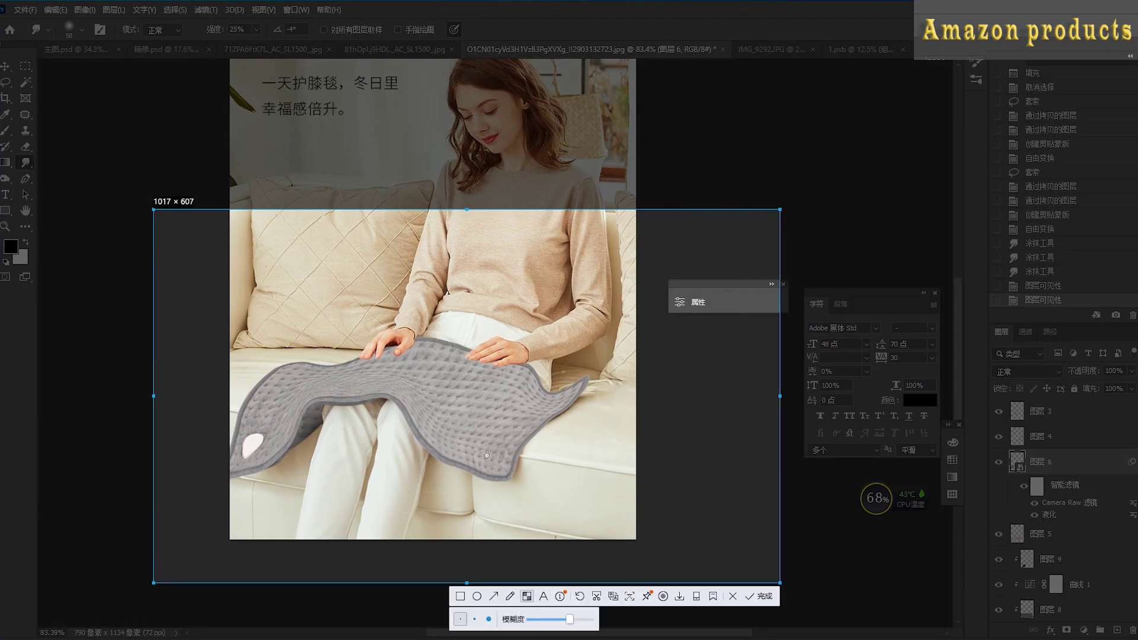
Write the red text note "当你需要替换产品，你只要打开替换就行" on the captured region over the pad's lower edge and discard the capture
{"action": "left_click", "coordinate": [546, 599]}
{"action": "left_click", "coordinate": [480, 441]}
{"action": "type", "text": "当你x"}
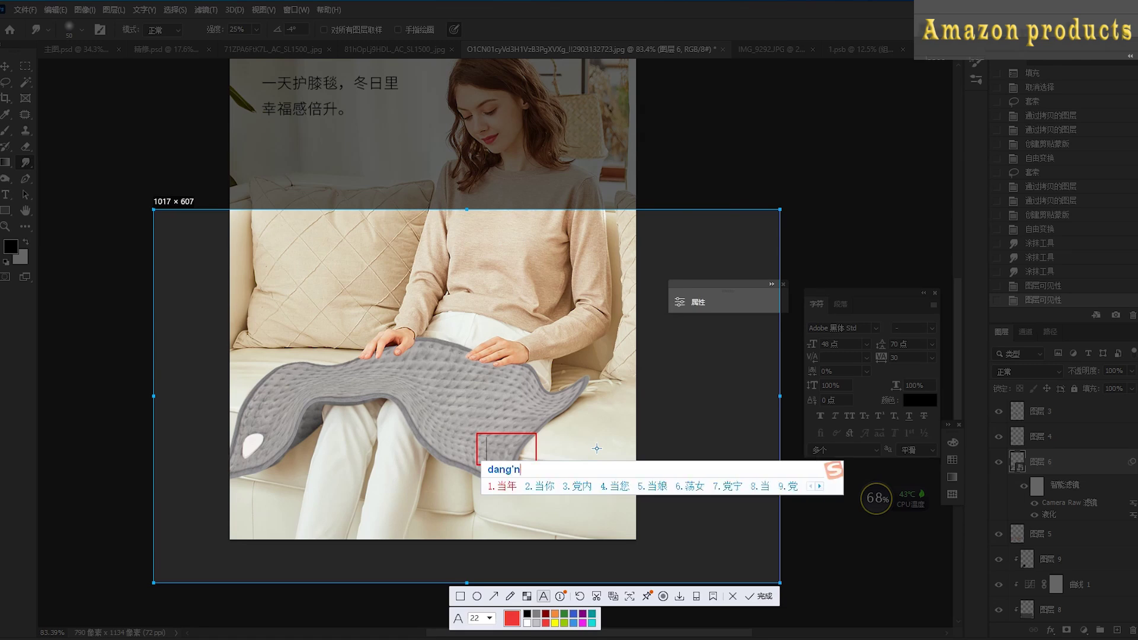
{"action": "type", "text": "需要替换chanp"}
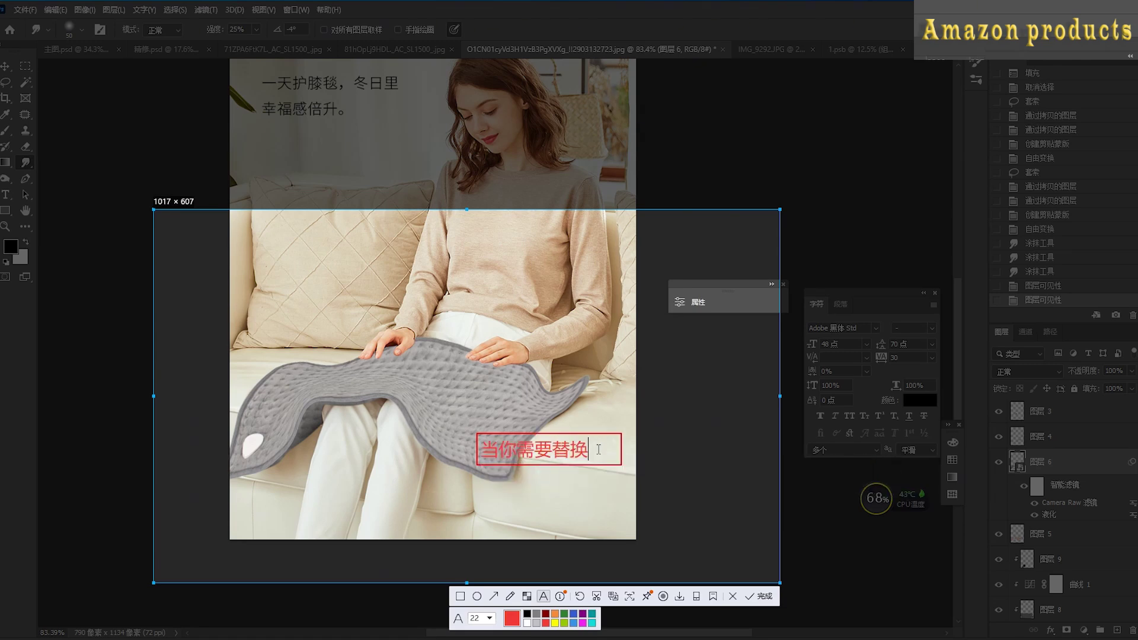
{"action": "key", "text": "space"}
{"action": "type", "text": ",nizhiyao"}
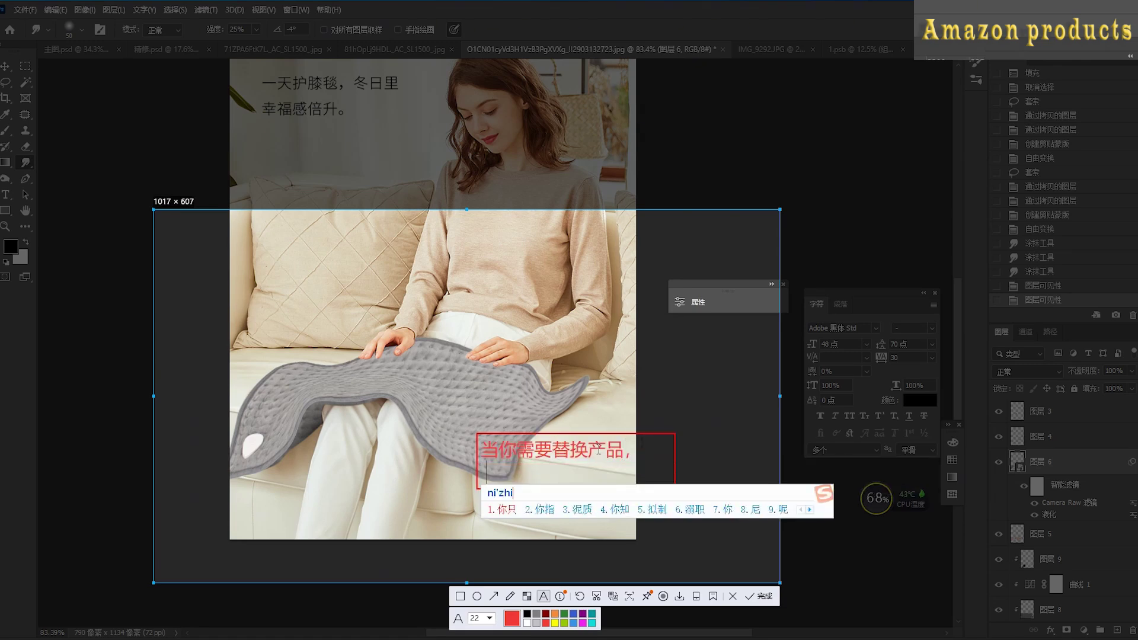
{"action": "key", "text": "space"}
{"action": "type", "text": "d"}
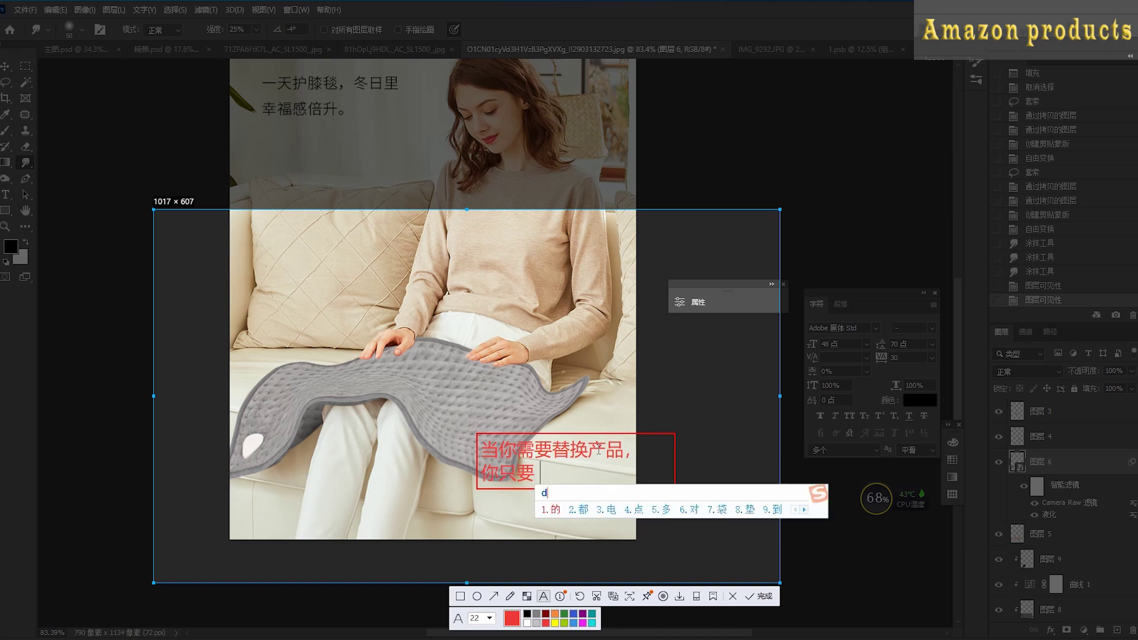
{"action": "key", "text": "BackSpace"}
{"action": "type", "text": "dakai"}
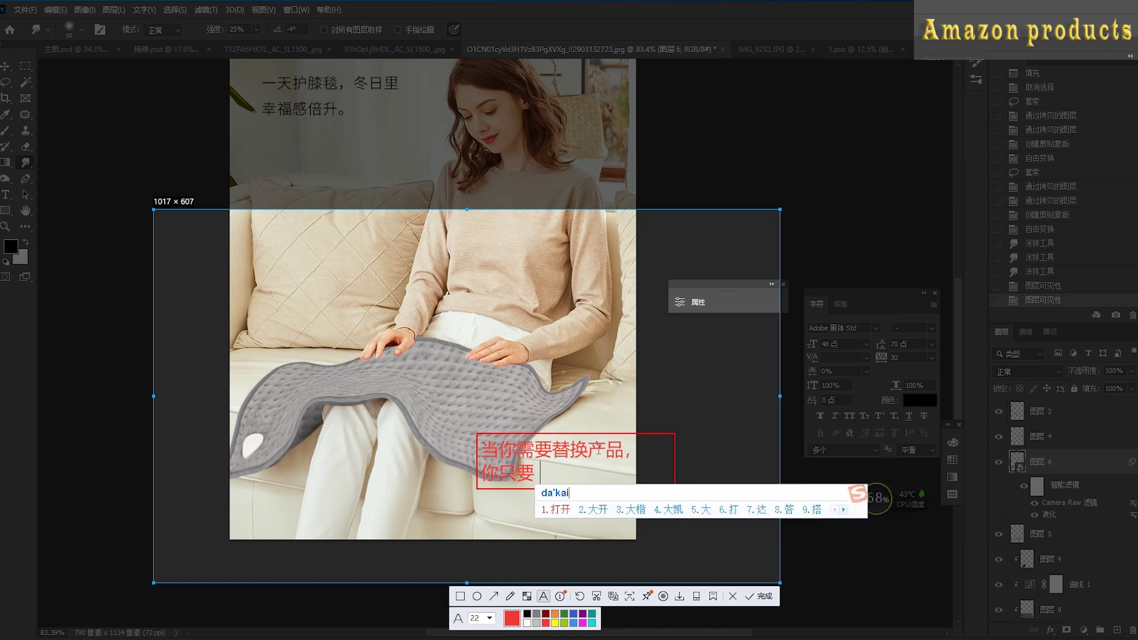
{"action": "key", "text": "space"}
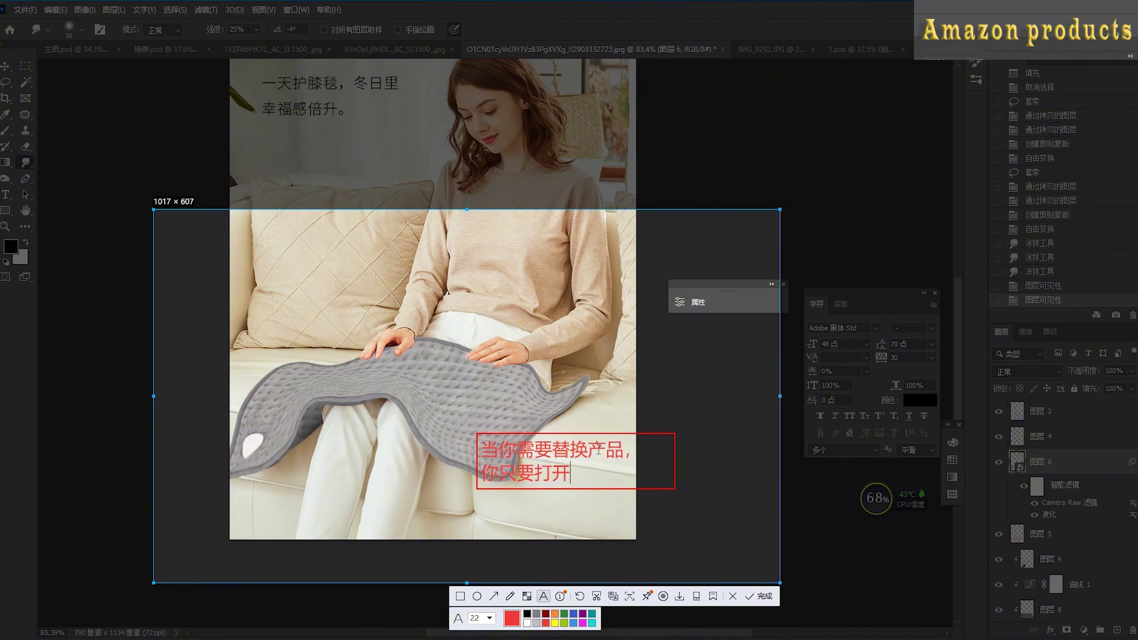
{"action": "type", "text": "tihuan"}
{"action": "key", "text": "space"}
{"action": "type", "text": "jiuxing"}
{"action": "key", "text": "space"}
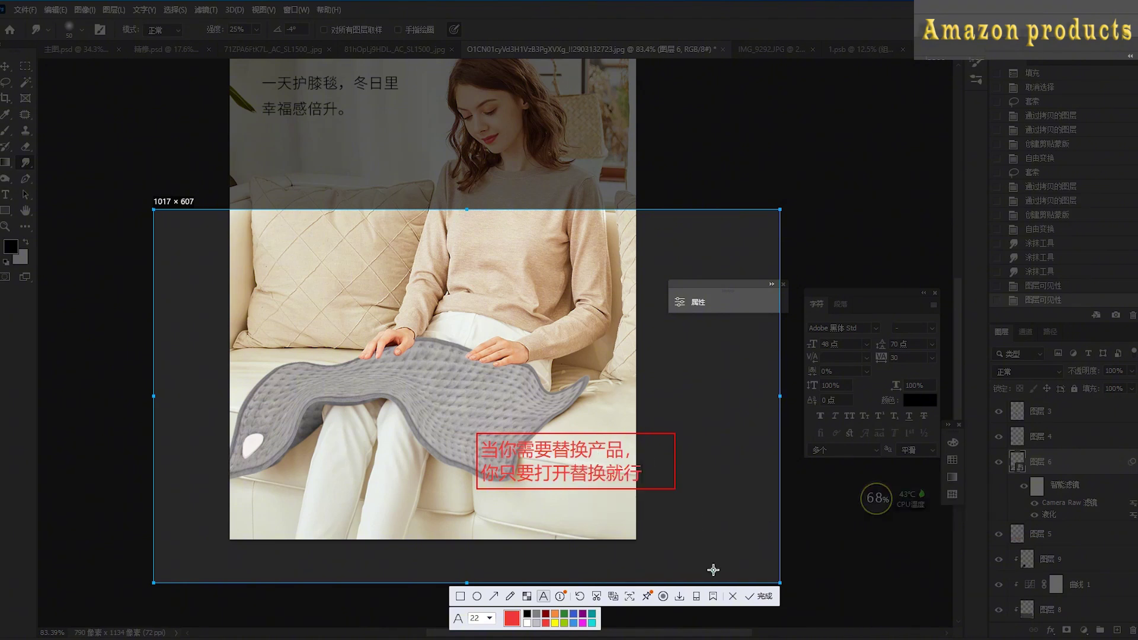
{"action": "left_click", "coordinate": [734, 596]}
Toggle 图层 6 off and on to compare the pad with the blanket, and open its smart object contents
{"action": "left_click", "coordinate": [999, 462]}
{"action": "left_click", "coordinate": [999, 462]}
{"action": "left_click", "coordinate": [999, 462]}
{"action": "left_click", "coordinate": [999, 462]}
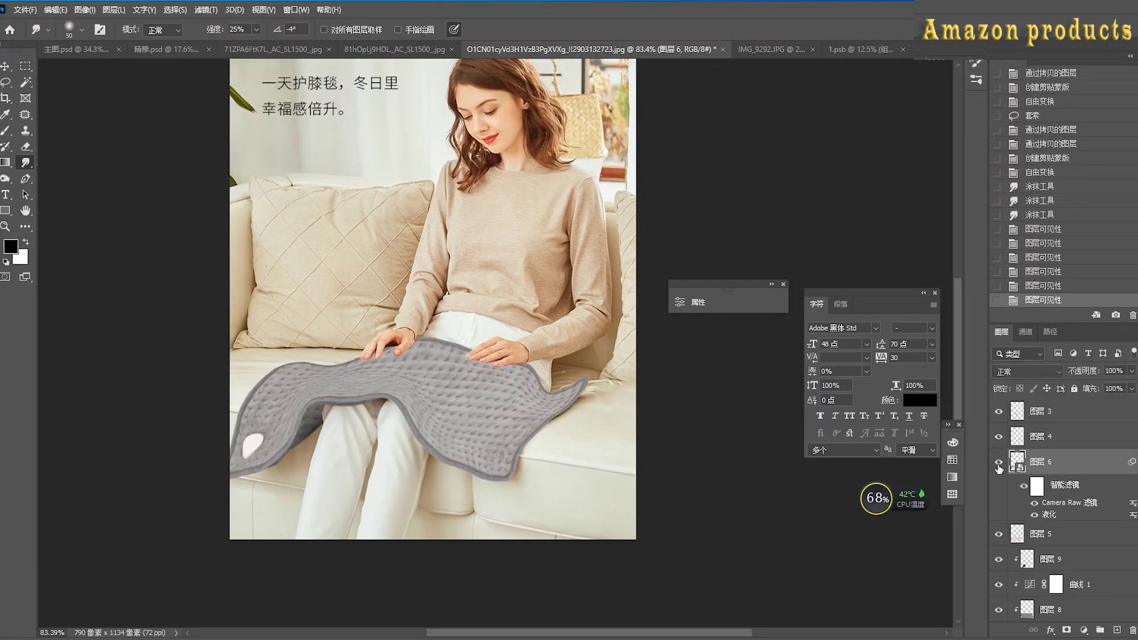
{"action": "double_click", "coordinate": [1016, 465]}
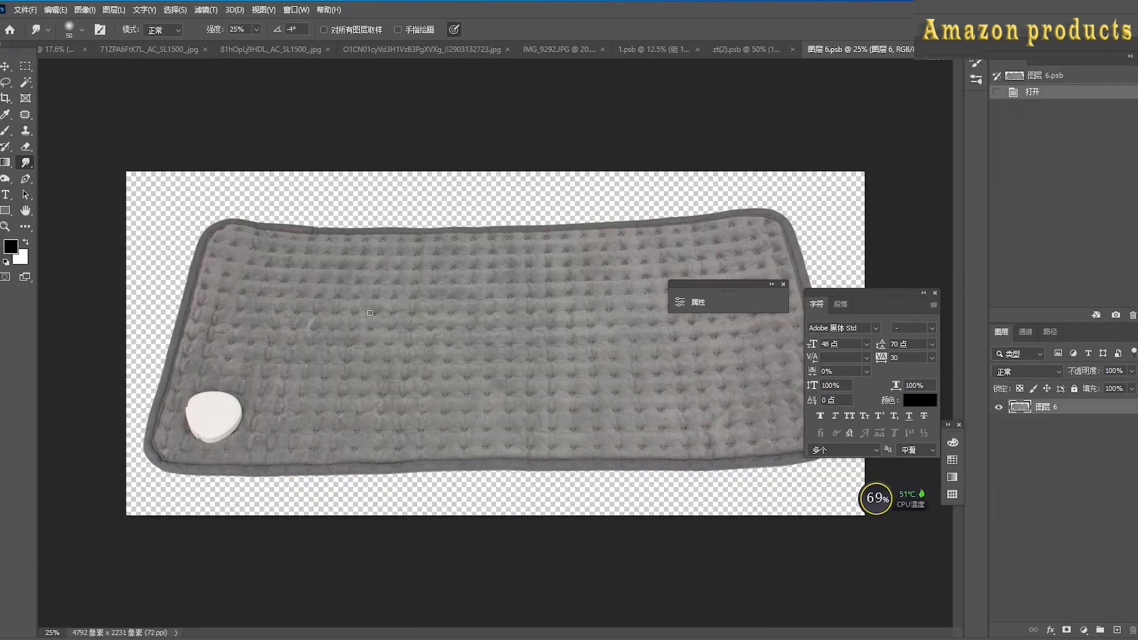
Capture a region about 1127 × 632 pixels of the flat heating pad and annotate it with "打开这里，替换这个角度的产品"
{"action": "key", "text": "ctrl+alt+a"}
{"action": "left_click_drag", "start_coordinate": [150, 172], "coordinate": [844, 560]}
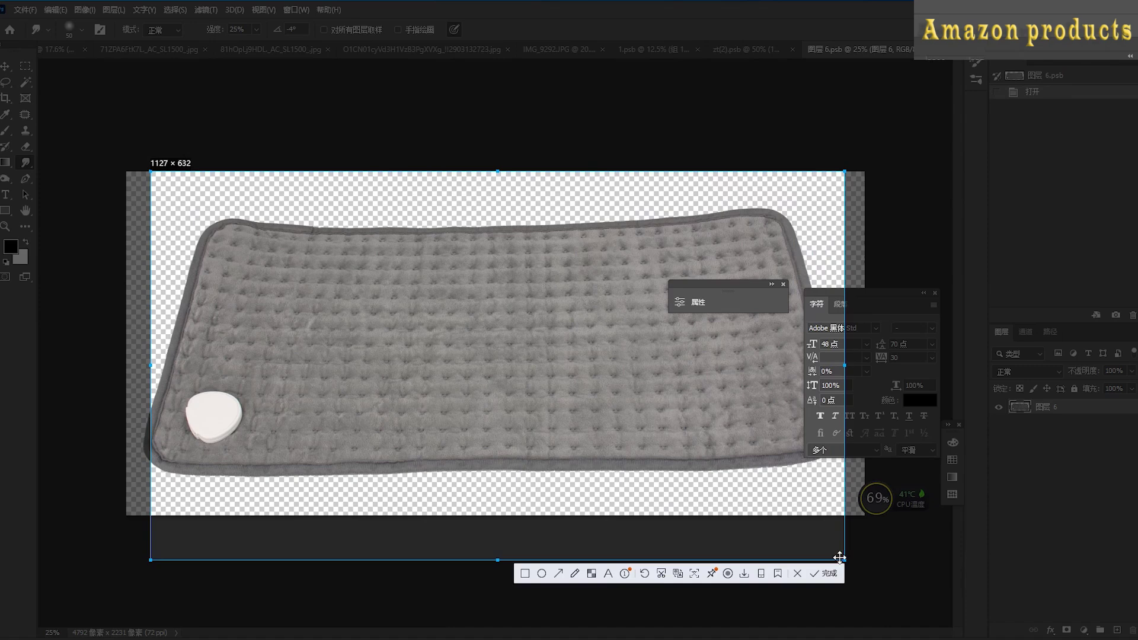
{"action": "left_click", "coordinate": [609, 574]}
{"action": "type", "text": "dakai zheli ,t"}
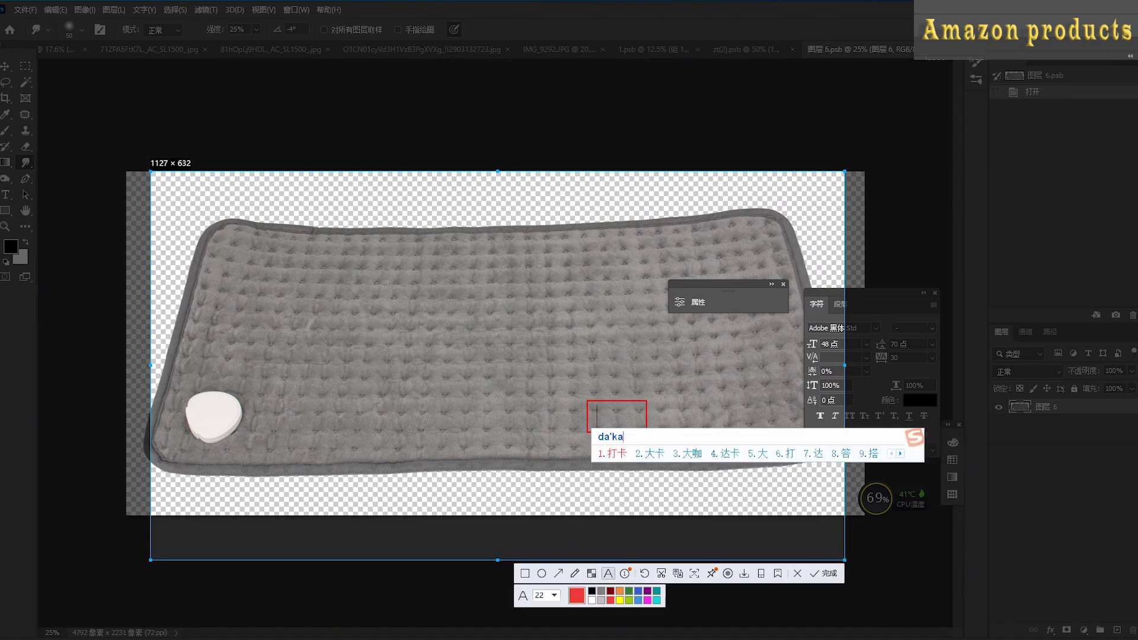
{"action": "type", "text": "ihuan "}
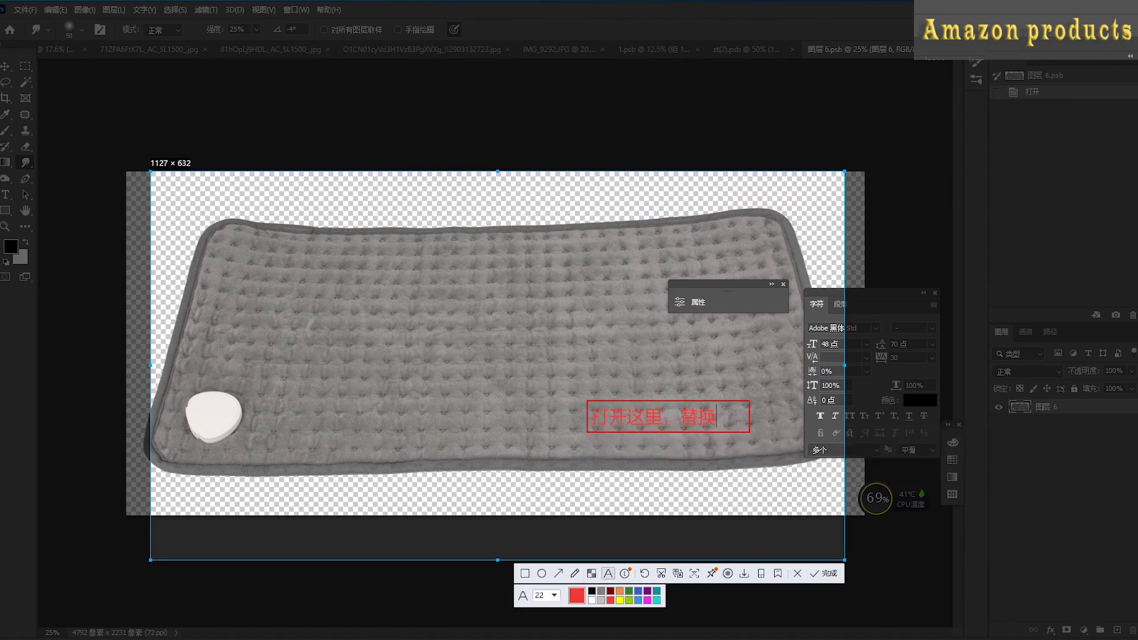
{"action": "type", "text": "zhege jiaodu de"}
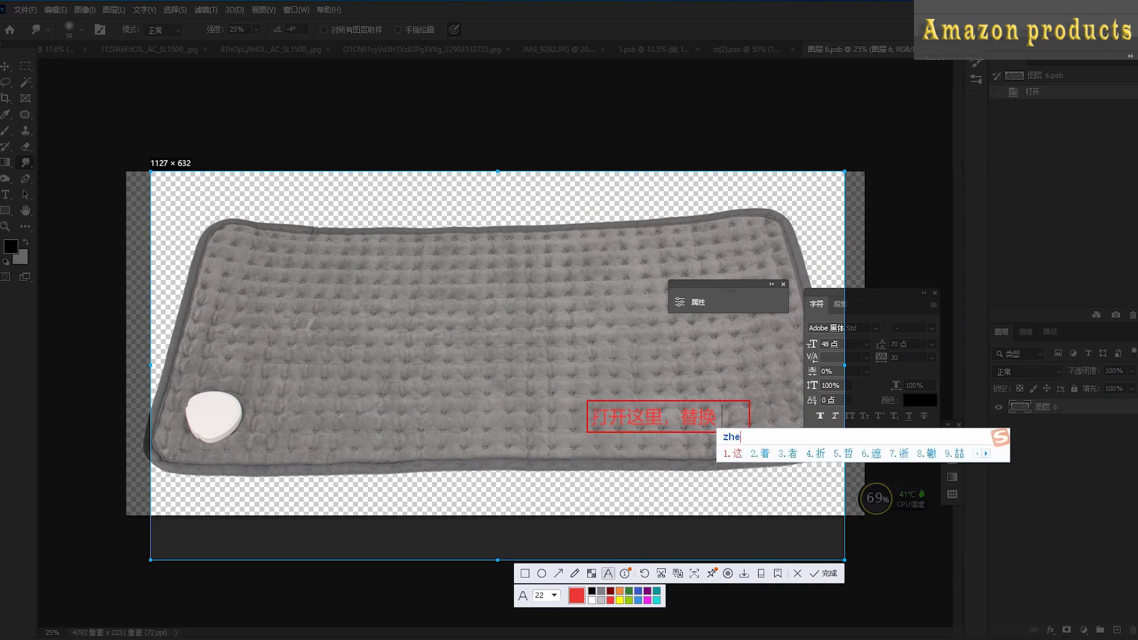
{"action": "type", "text": " chanpin"}
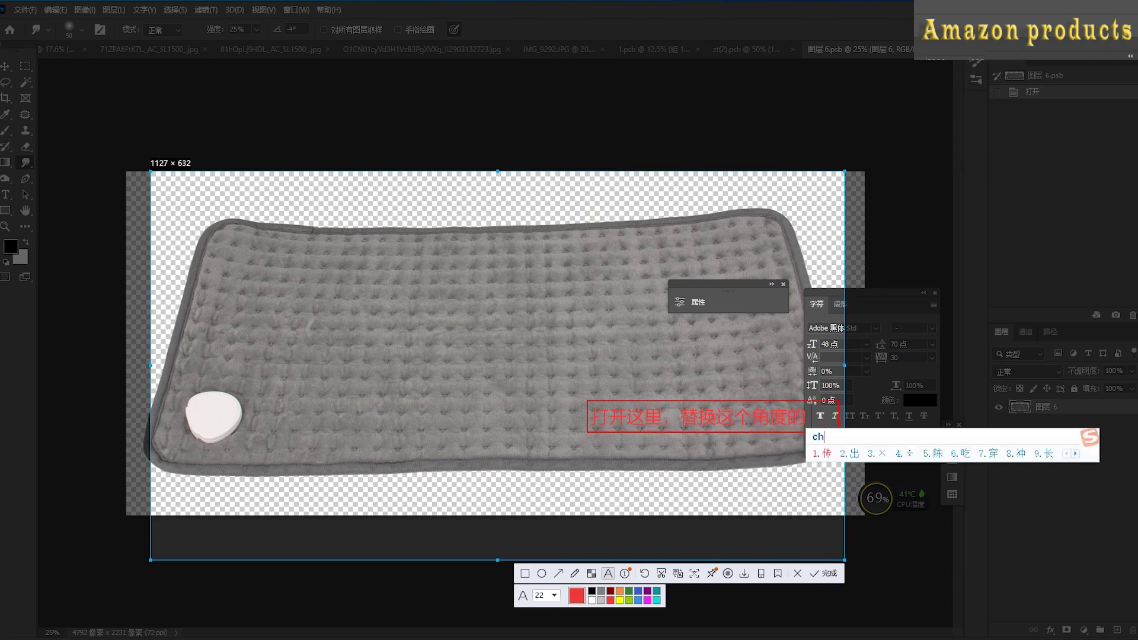
{"action": "left_click", "coordinate": [825, 573]}
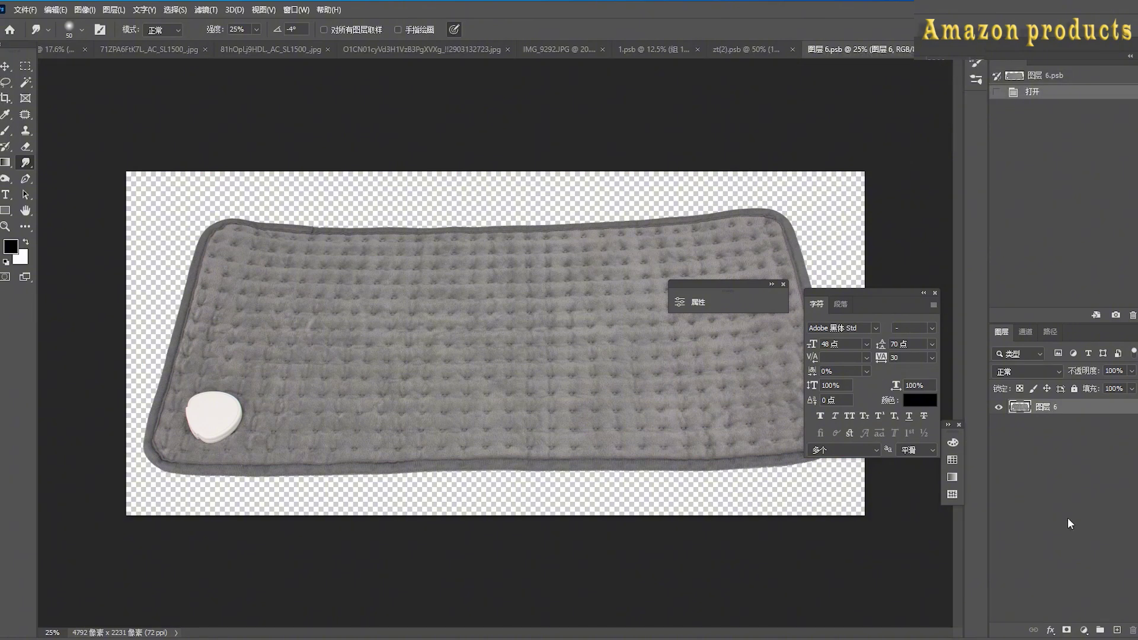
Load the flat heating pad's outline as a selection and add a new layer above 图层 6
{"action": "left_click", "coordinate": [1021, 406], "text": "ctrl"}
{"action": "left_click", "coordinate": [1117, 630]}
{"action": "key", "text": "x"}
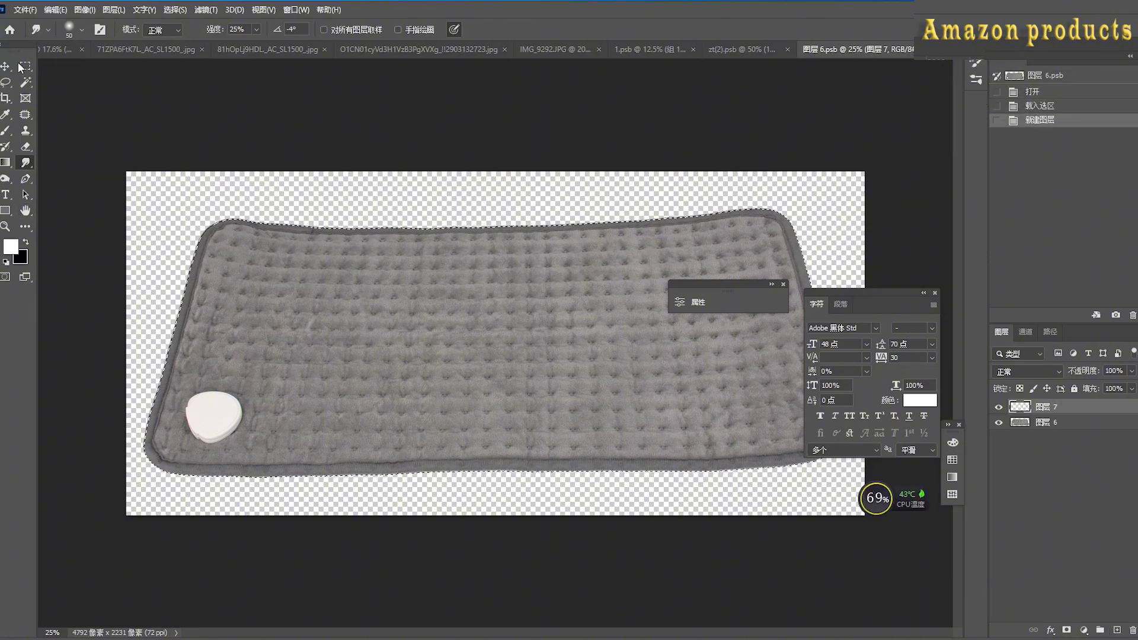
{"action": "left_click", "coordinate": [25, 66]}
Fill the pad-shaped selection with bright red and save the smart object back to the composite
{"action": "left_click", "coordinate": [11, 247]}
{"action": "left_click", "coordinate": [285, 279]}
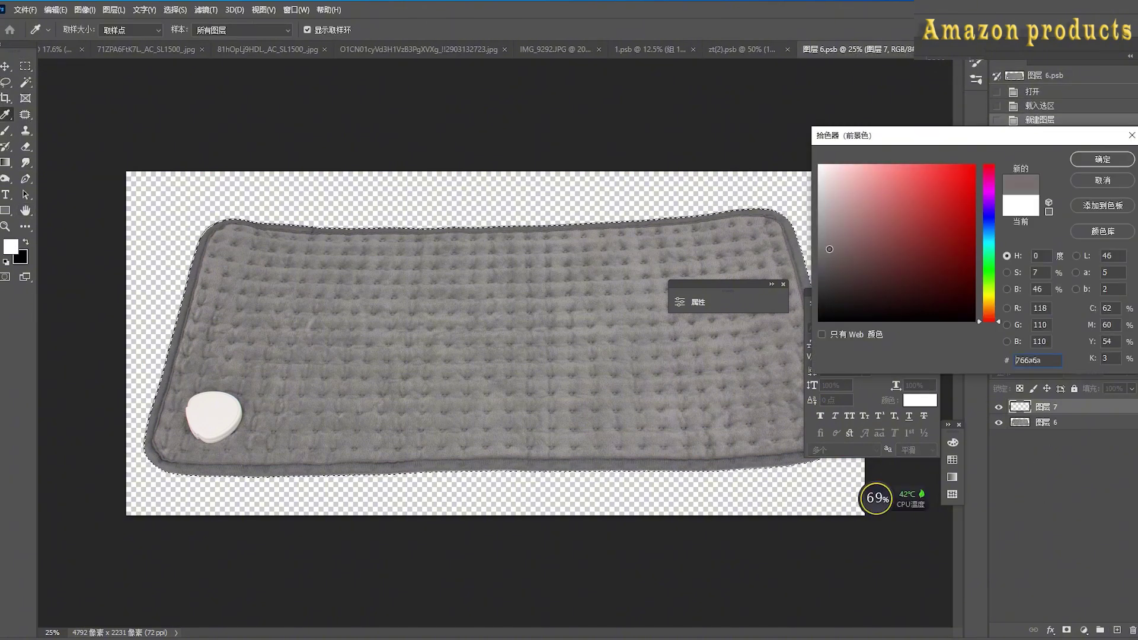
{"action": "left_click", "coordinate": [942, 177]}
{"action": "left_click", "coordinate": [1101, 156]}
{"action": "key", "text": "alt+BackSpace"}
{"action": "key", "text": "ctrl+d"}
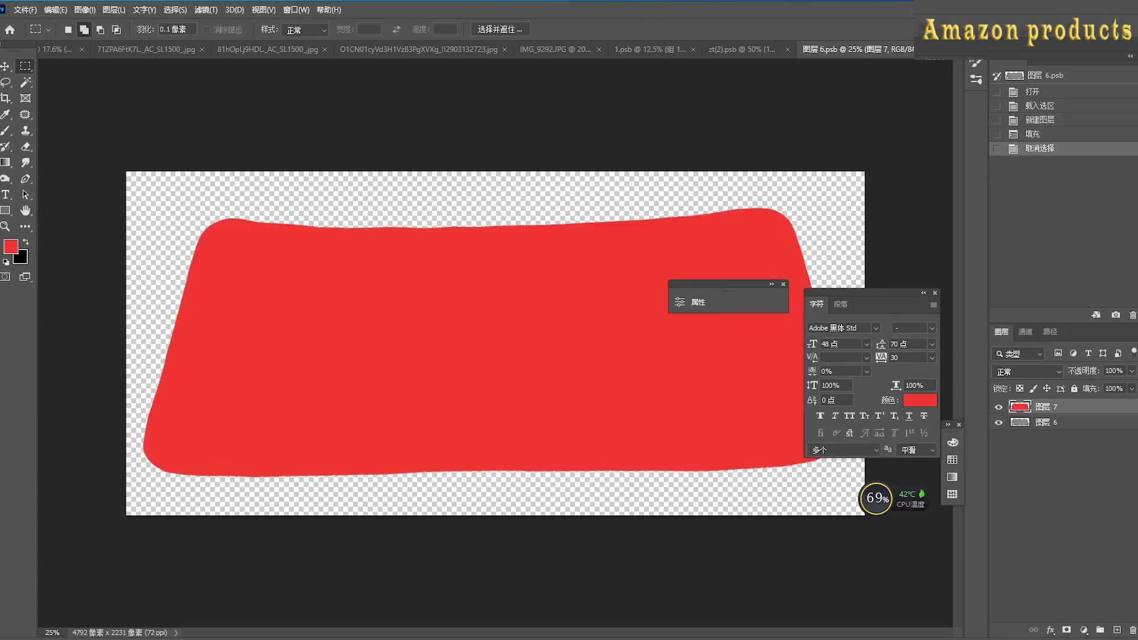
{"action": "key", "text": "ctrl+s"}
{"action": "key", "text": "ctrl+w"}
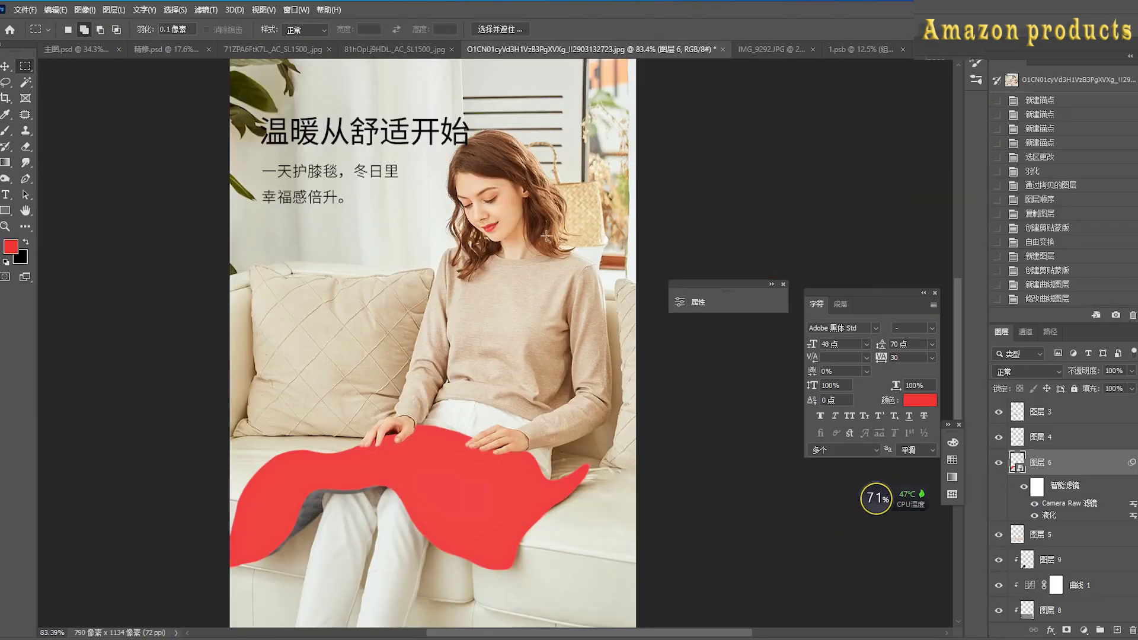
{"action": "key", "text": "ctrl+alt+a"}
{"action": "left_click_drag", "start_coordinate": [304, 298], "coordinate": [788, 589]}
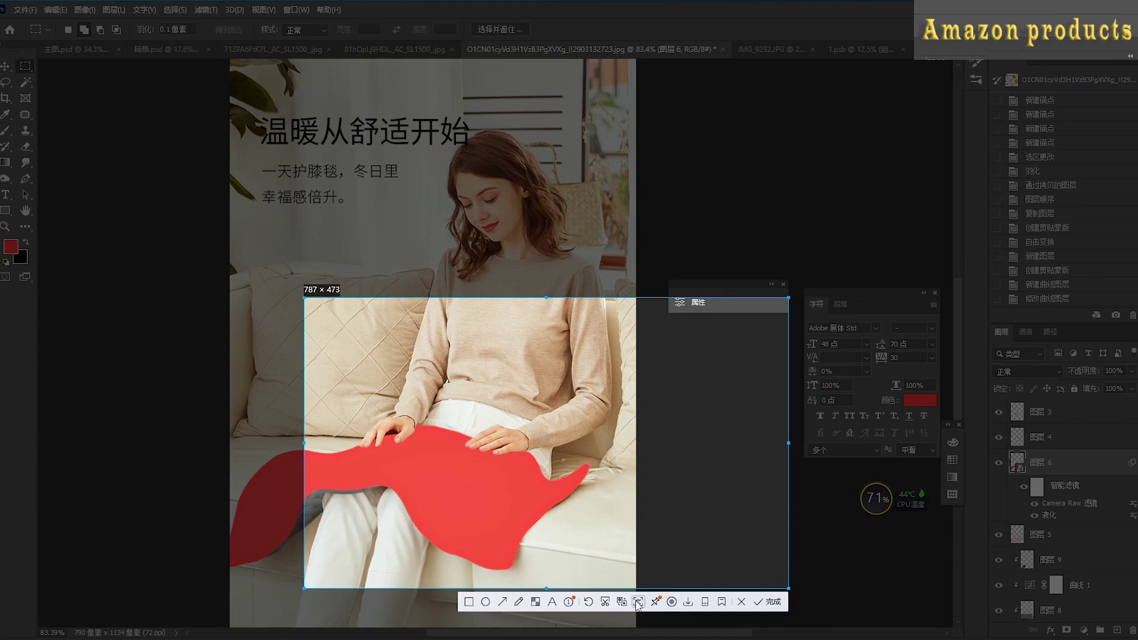
{"action": "left_click", "coordinate": [638, 603]}
{"action": "left_click", "coordinate": [885, 172]}
Capture a region about 677 × 486 pixels around the red pad, add the note "就是这个意思", and discard the capture
{"action": "key", "text": "ctrl+alt+a"}
{"action": "left_click_drag", "start_coordinate": [347, 270], "coordinate": [765, 568]}
{"action": "left_click", "coordinate": [527, 582]}
{"action": "left_click", "coordinate": [450, 350]}
{"action": "type", "text": "jiushi"}
{"action": "key", "text": "space"}
{"action": "type", "text": "z"}
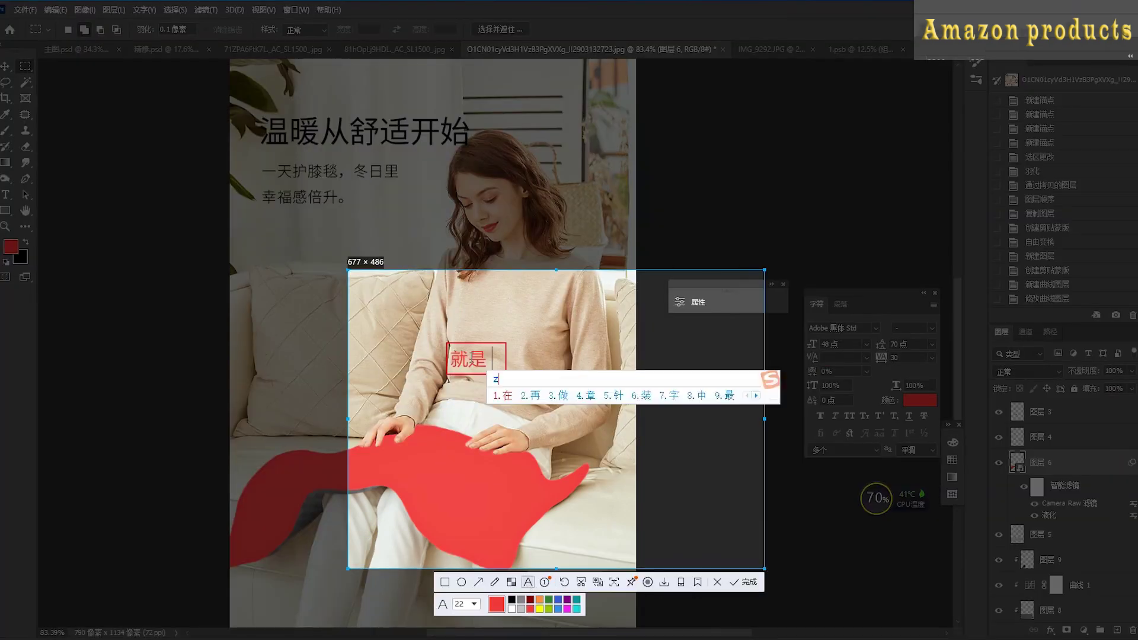
{"action": "type", "text": "hege"}
{"action": "key", "text": "space"}
{"action": "type", "text": "yisi"}
{"action": "key", "text": "space"}
{"action": "left_click", "coordinate": [717, 582]}
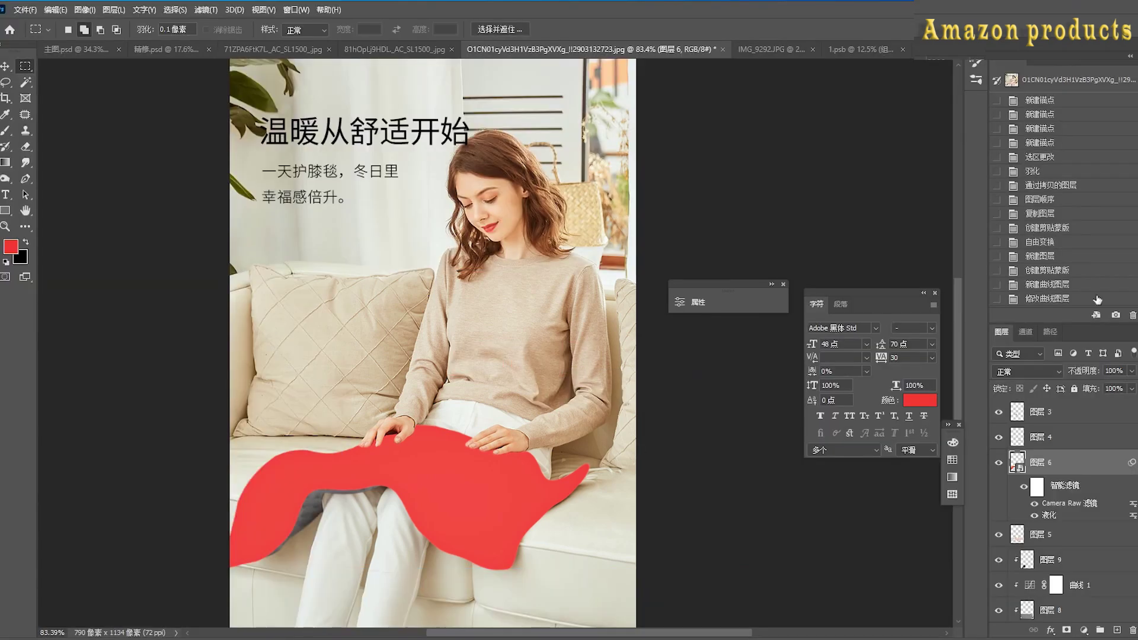
Revert the composite to the history state before the smart object update and activate the Move tool
{"action": "scroll", "coordinate": [1040, 237], "scroll_direction": "down", "scroll_amount": 5}
{"action": "left_click", "coordinate": [1040, 286]}
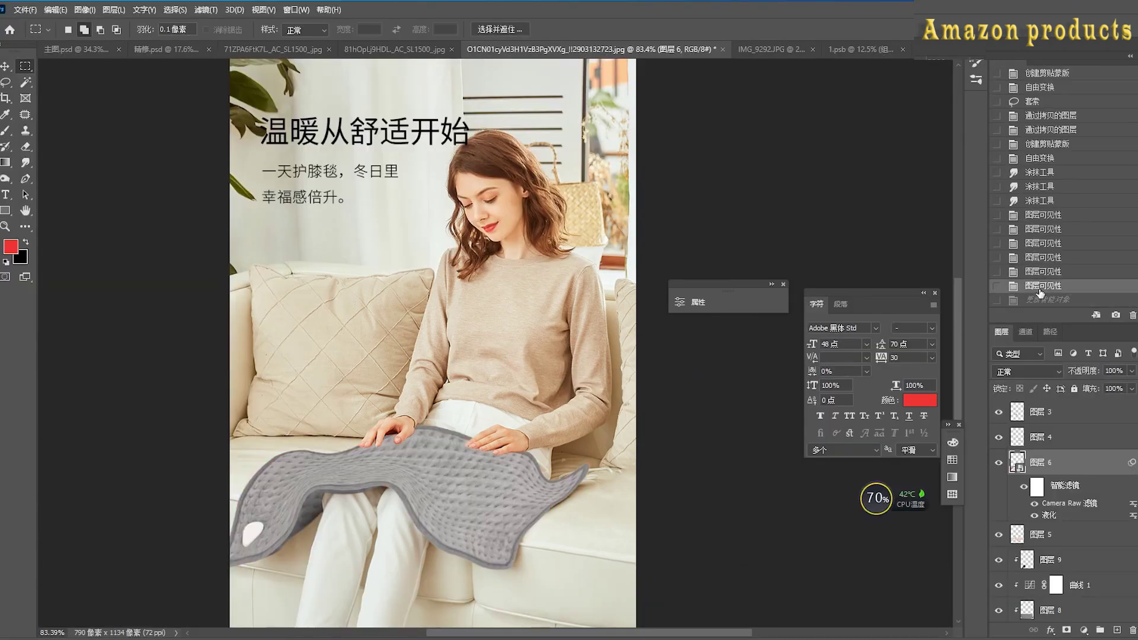
{"action": "left_click", "coordinate": [7, 66]}
Capture about 1037 × 592 pixels of the heating pad, write "继续，添加一下光影，效果更真实一点", and discard the capture
{"action": "scroll", "coordinate": [379, 460], "scroll_direction": "up", "scroll_amount": 9}
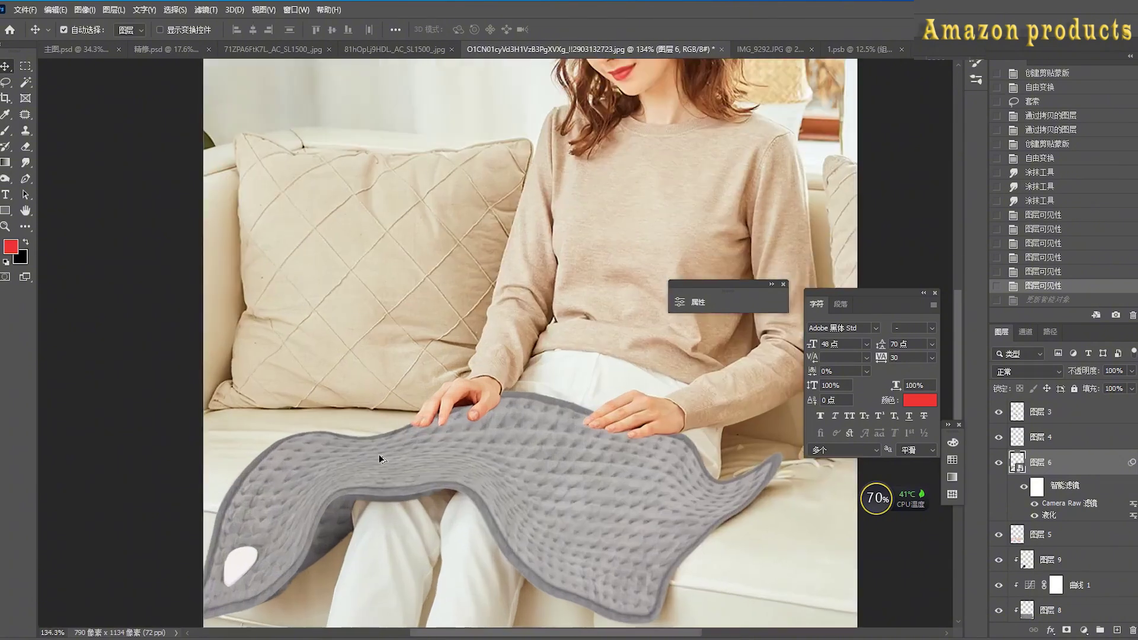
{"action": "left_click_drag", "start_coordinate": [595, 320], "coordinate": [555, 179]}
{"action": "key", "text": "ctrl+alt+a"}
{"action": "left_click_drag", "start_coordinate": [214, 191], "coordinate": [852, 555]}
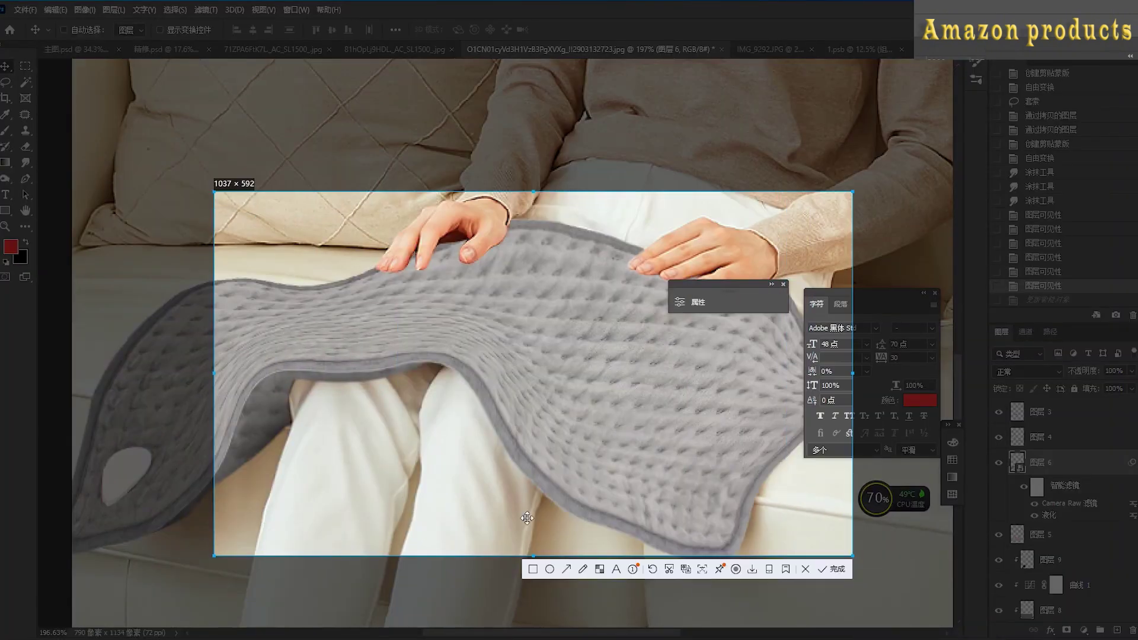
{"action": "left_click", "coordinate": [615, 569]}
{"action": "type", "text": "继续，"}
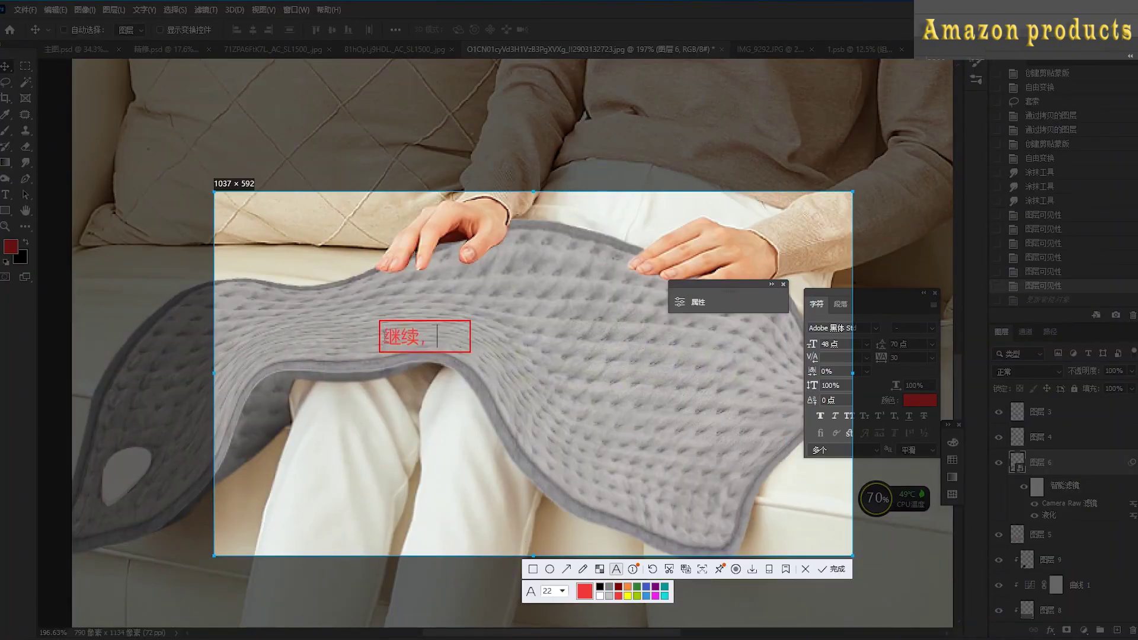
{"action": "key", "text": "Return"}
{"action": "type", "text": "添加一下"}
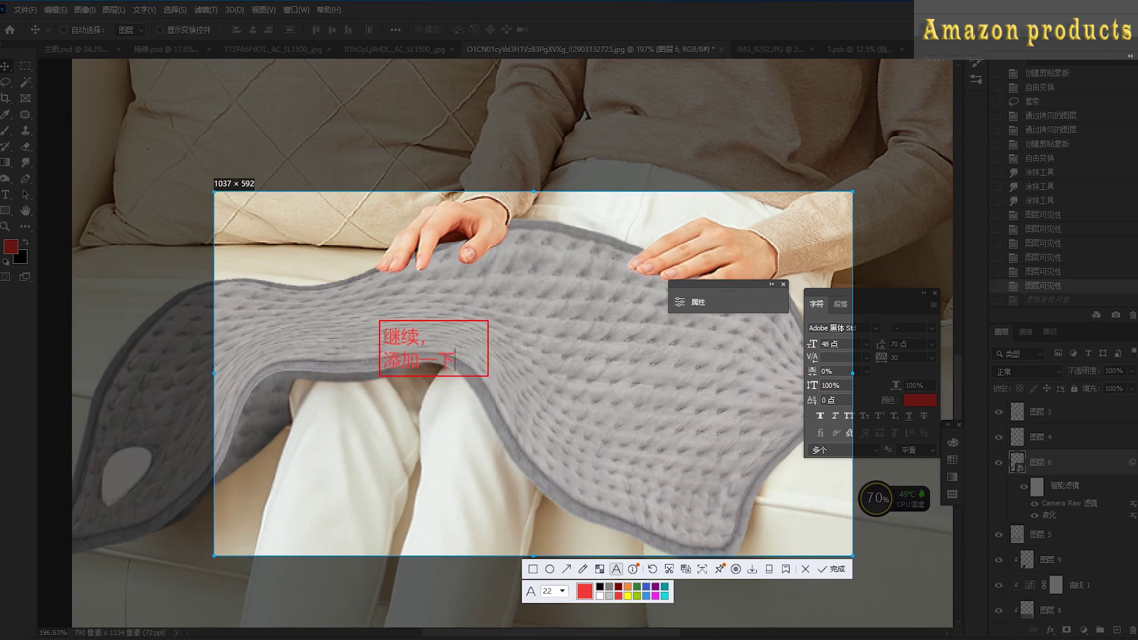
{"action": "type", "text": "光影，"}
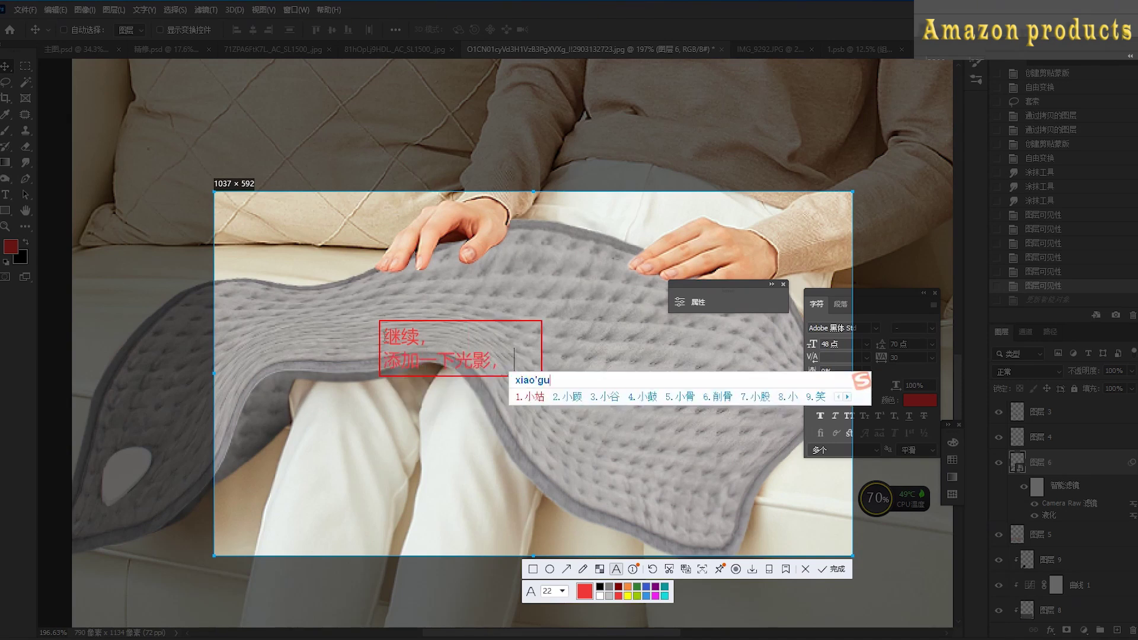
{"action": "type", "text": "效果更"}
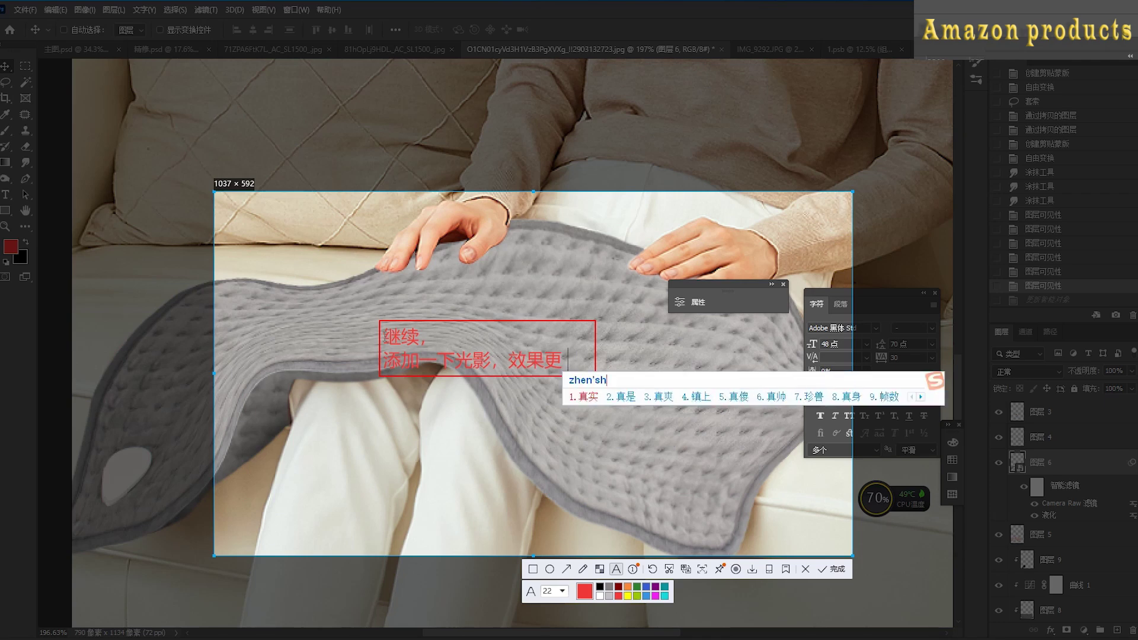
{"action": "type", "text": "真实一点"}
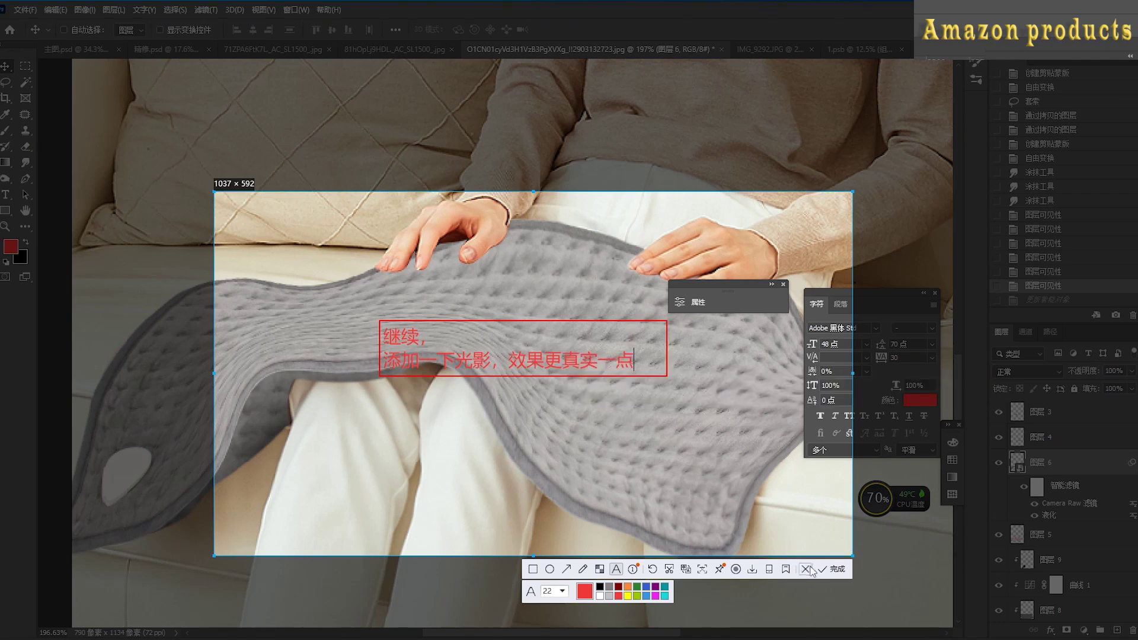
{"action": "left_click", "coordinate": [808, 569]}
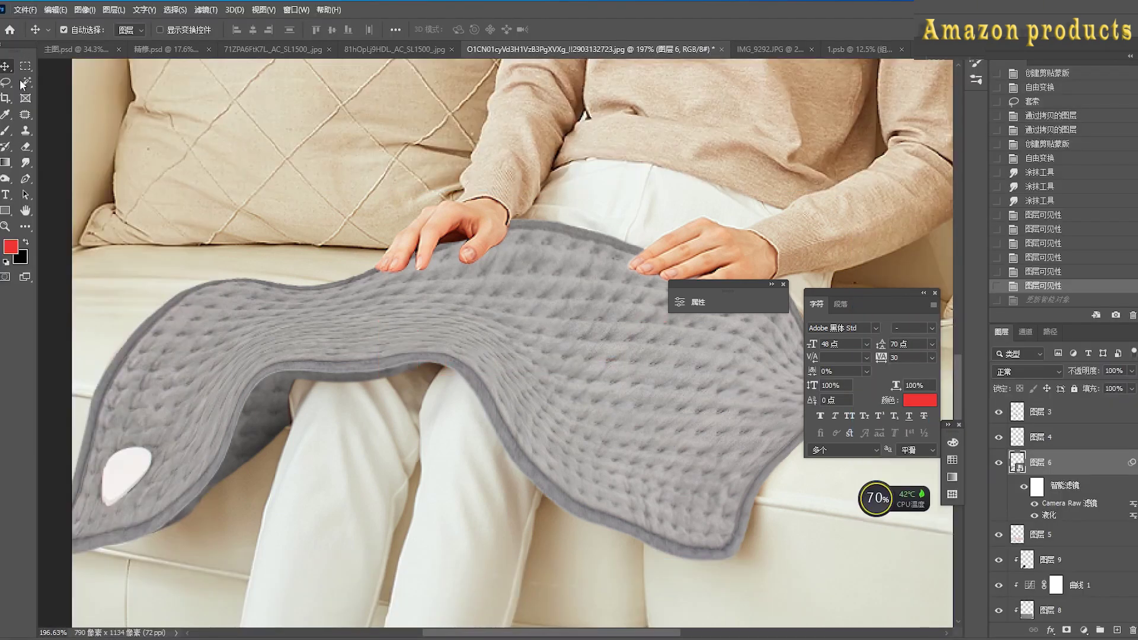
Move the hidden 图层 2 below the heating pad layers and group all layers above it, up to 图层 3
{"action": "scroll", "coordinate": [583, 381], "scroll_direction": "down", "scroll_amount": 2}
{"action": "left_click", "coordinate": [1049, 415]}
{"action": "scroll", "coordinate": [1049, 534], "scroll_direction": "down", "scroll_amount": 3}
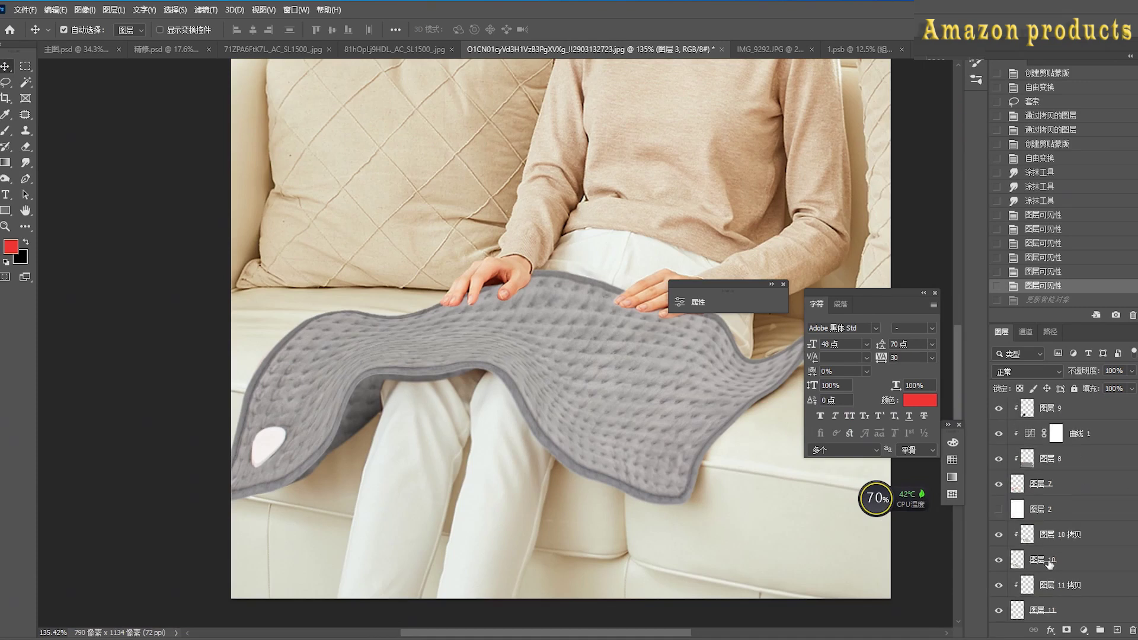
{"action": "left_click_drag", "start_coordinate": [1040, 509], "coordinate": [1035, 557]}
{"action": "left_click", "coordinate": [1058, 532]}
{"action": "scroll", "coordinate": [1059, 532], "scroll_direction": "up", "scroll_amount": 5}
{"action": "left_click", "coordinate": [1058, 415], "text": "shift"}
{"action": "key", "text": "ctrl+g"}
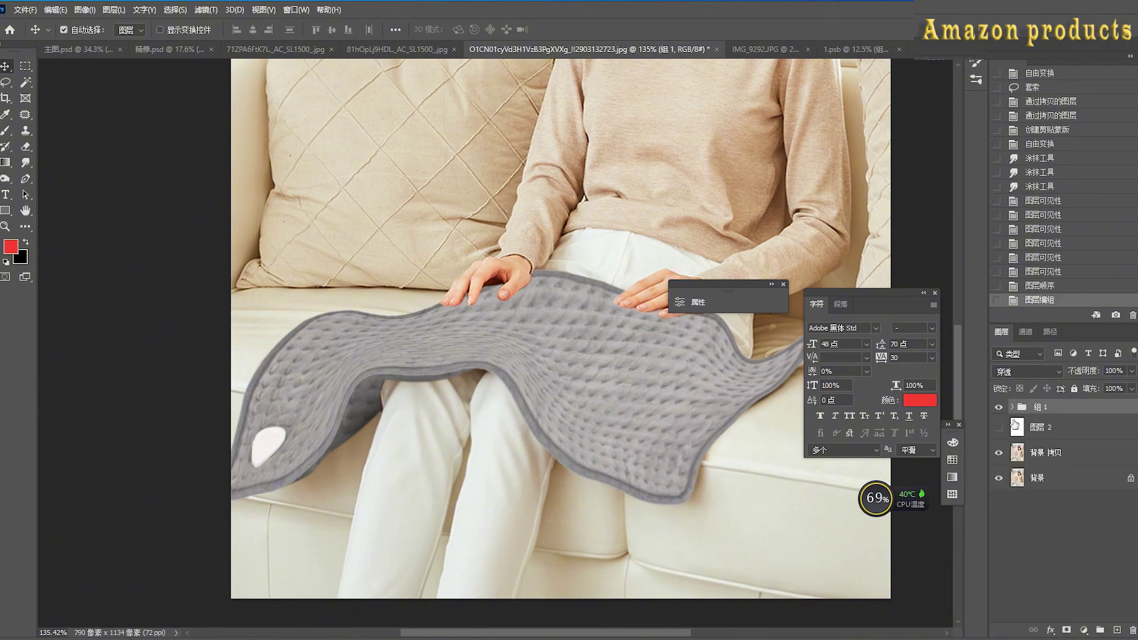
Hide 组 1, select the 背景 拷贝 layer, and load the outline of 图层 6 as a selection
{"action": "left_click", "coordinate": [1001, 409]}
{"action": "left_click", "coordinate": [1043, 452]}
{"action": "left_click", "coordinate": [7, 83]}
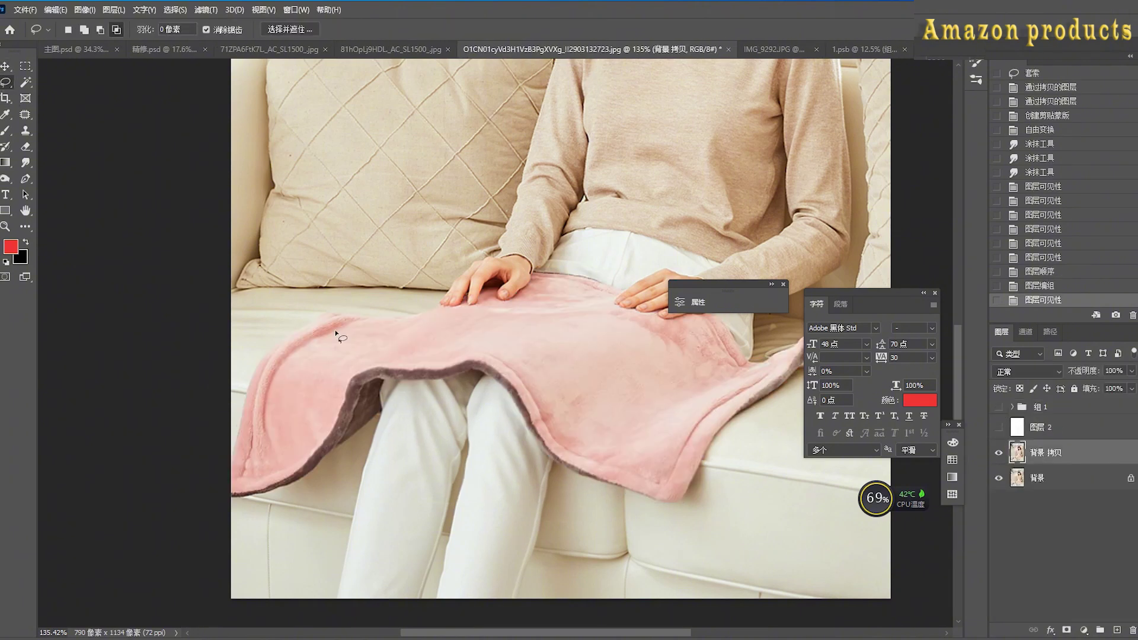
{"action": "left_click", "coordinate": [1012, 407]}
{"action": "left_click", "coordinate": [1012, 407]}
{"action": "left_click", "coordinate": [1047, 334]}
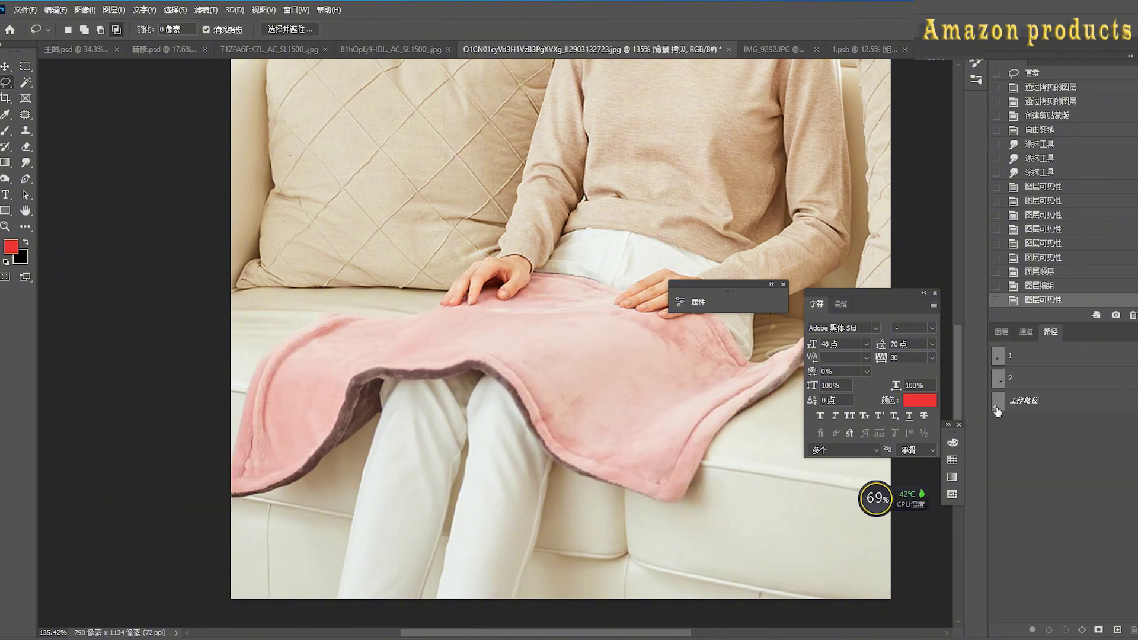
{"action": "left_click", "coordinate": [1002, 332]}
{"action": "left_click", "coordinate": [1011, 407]}
{"action": "scroll", "coordinate": [1054, 573], "scroll_direction": "down", "scroll_amount": 1}
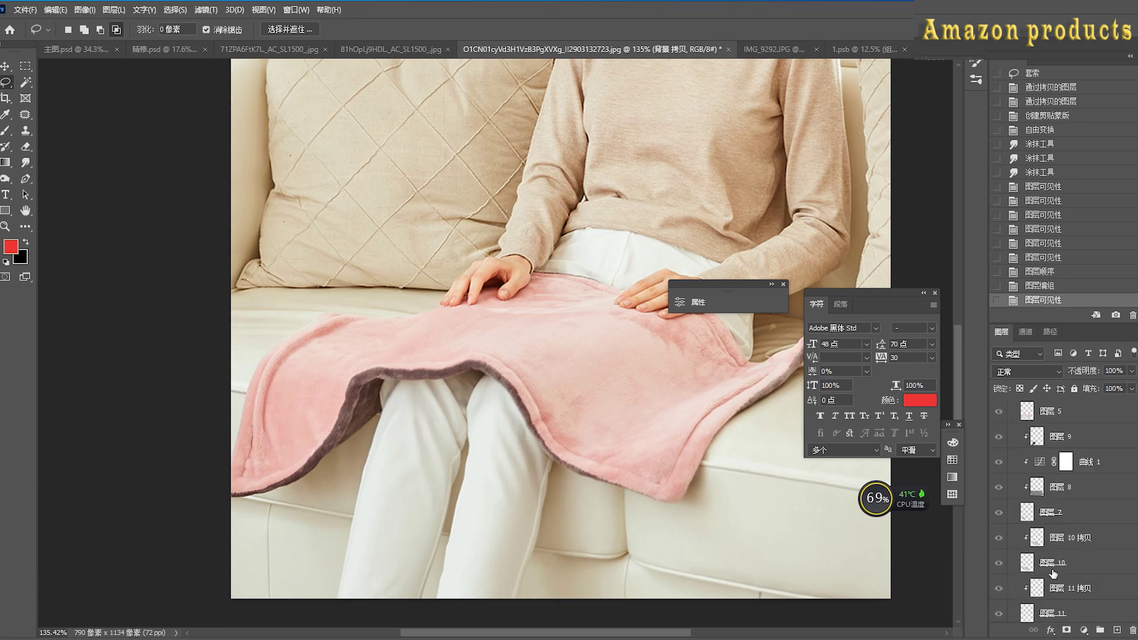
{"action": "scroll", "coordinate": [1059, 530], "scroll_direction": "up", "scroll_amount": 3}
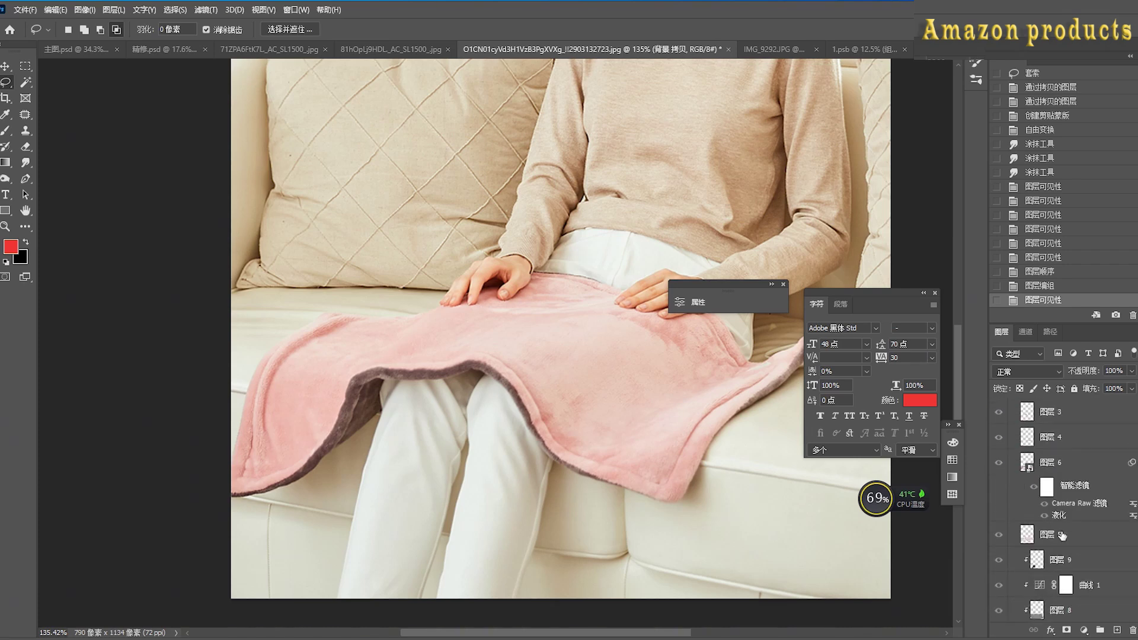
{"action": "left_click", "coordinate": [1029, 467], "text": "ctrl"}
{"action": "scroll", "coordinate": [1058, 503], "scroll_direction": "up", "scroll_amount": 1}
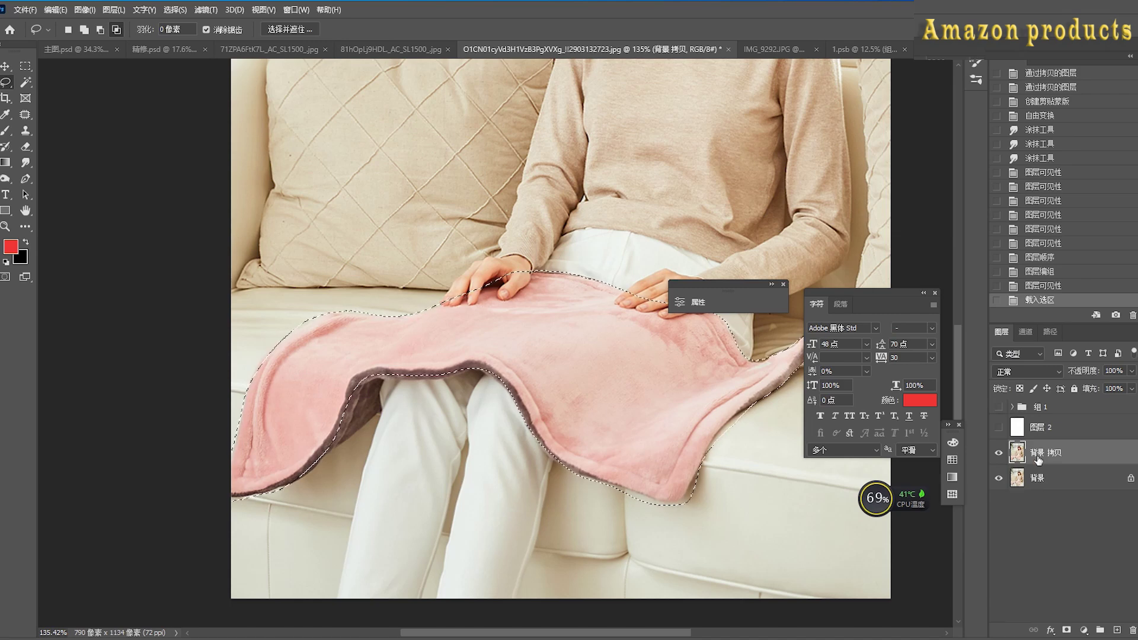
Copy the selected blanket area to a new layer, place it above 组 1, and show the group again
{"action": "key", "text": "ctrl+j"}
{"action": "mouse_move", "coordinate": [1036, 454]}
{"action": "left_mouse_down"}
{"action": "mouse_move", "coordinate": [1030, 417]}
{"action": "mouse_move", "coordinate": [1038, 439]}
{"action": "left_mouse_up"}
{"action": "left_click", "coordinate": [998, 407]}
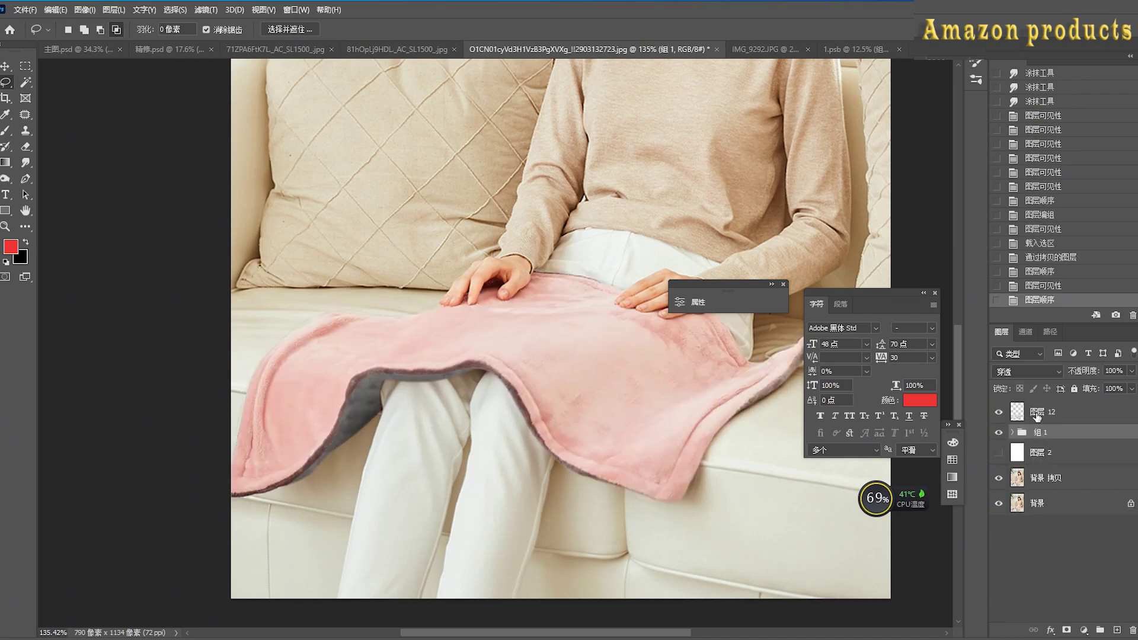
Set the blend mode of 图层 12 to 线性加深 (Linear Burn) and desaturate the layer
{"action": "left_click", "coordinate": [1039, 417]}
{"action": "left_click", "coordinate": [1028, 372]}
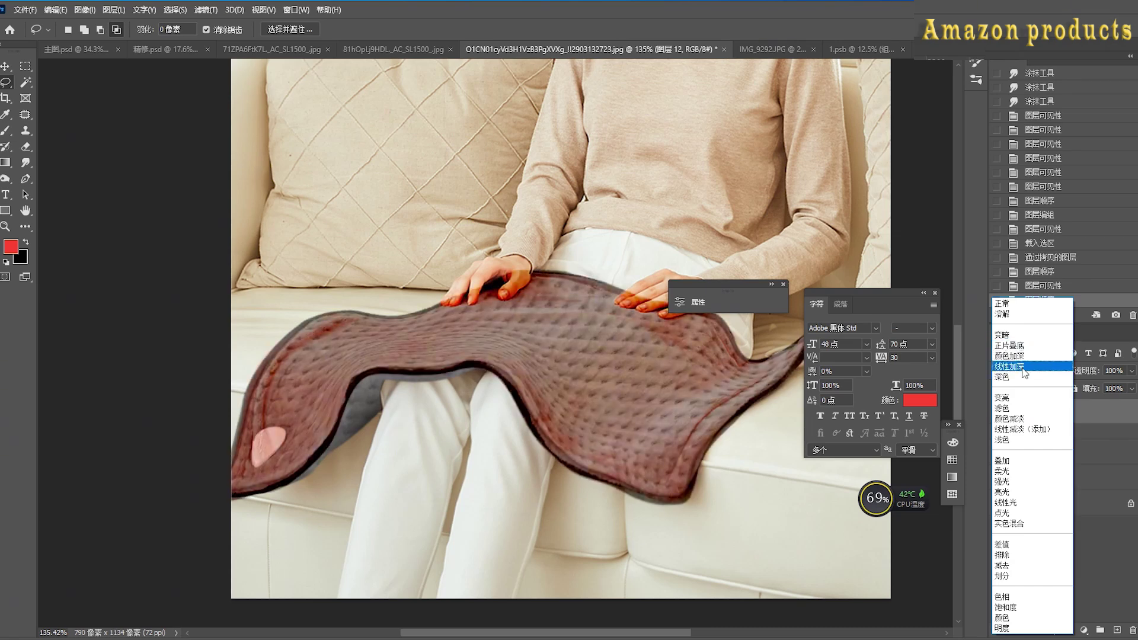
{"action": "left_click", "coordinate": [1022, 367]}
{"action": "key", "text": "ctrl+shift+u"}
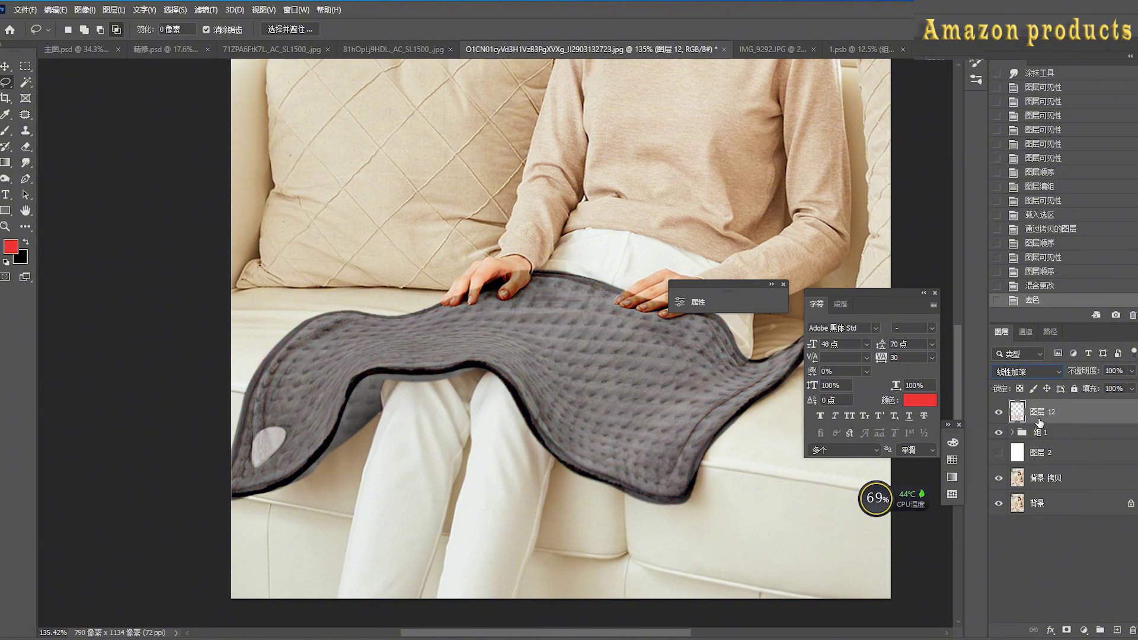
Toggle the visibility of 图层 12 to compare the heating pad with and without the shading
{"action": "left_click", "coordinate": [998, 412]}
{"action": "left_click", "coordinate": [998, 412]}
{"action": "left_click", "coordinate": [998, 412]}
{"action": "left_click", "coordinate": [998, 411]}
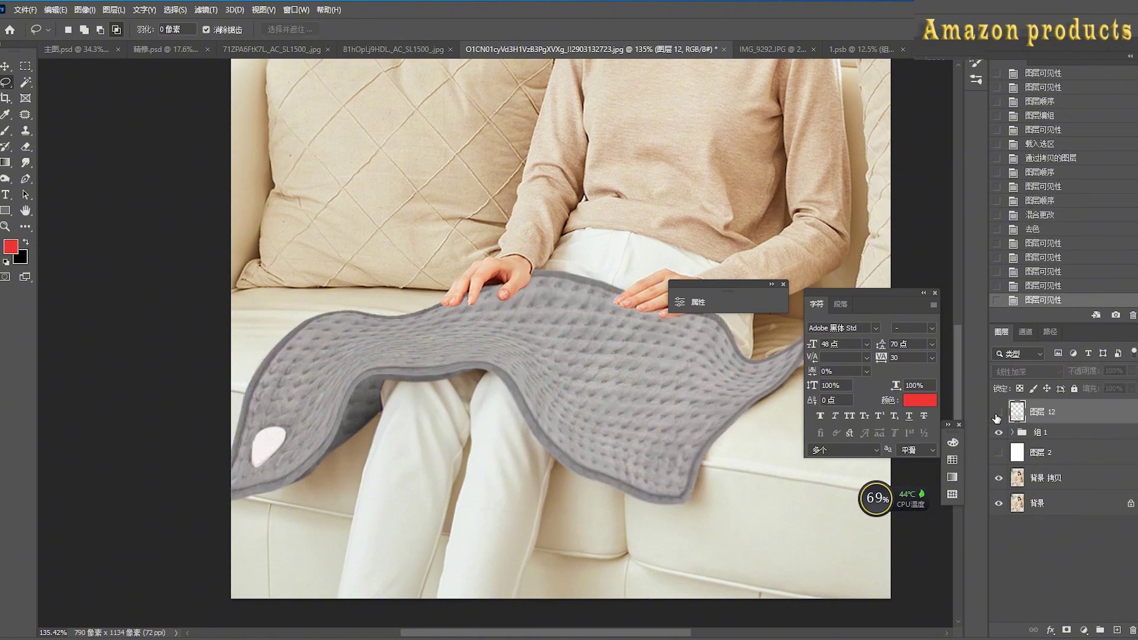
{"action": "left_click", "coordinate": [998, 412]}
{"action": "left_click", "coordinate": [998, 412]}
{"action": "left_click", "coordinate": [998, 412]}
{"action": "left_click", "coordinate": [998, 412]}
{"action": "left_click", "coordinate": [998, 412]}
{"action": "left_click", "coordinate": [999, 412]}
{"action": "left_click", "coordinate": [998, 412]}
{"action": "left_click", "coordinate": [998, 412]}
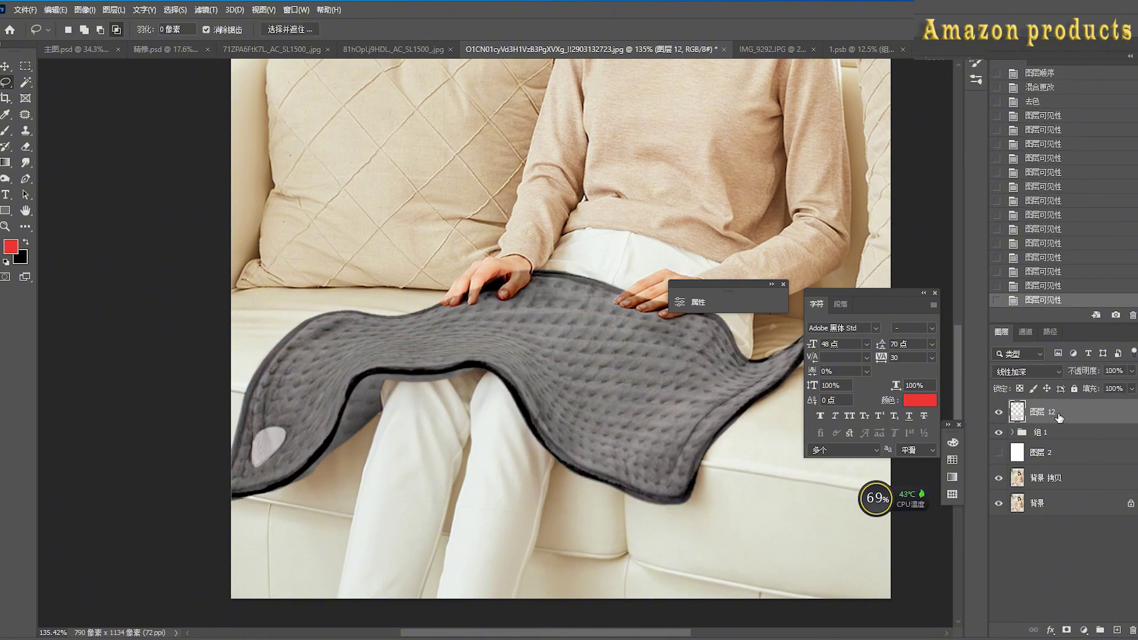
Move 图层 12 into 组 1, directly above 图层 6
{"action": "left_click", "coordinate": [1013, 432]}
{"action": "left_click_drag", "start_coordinate": [1066, 422], "coordinate": [1052, 490]}
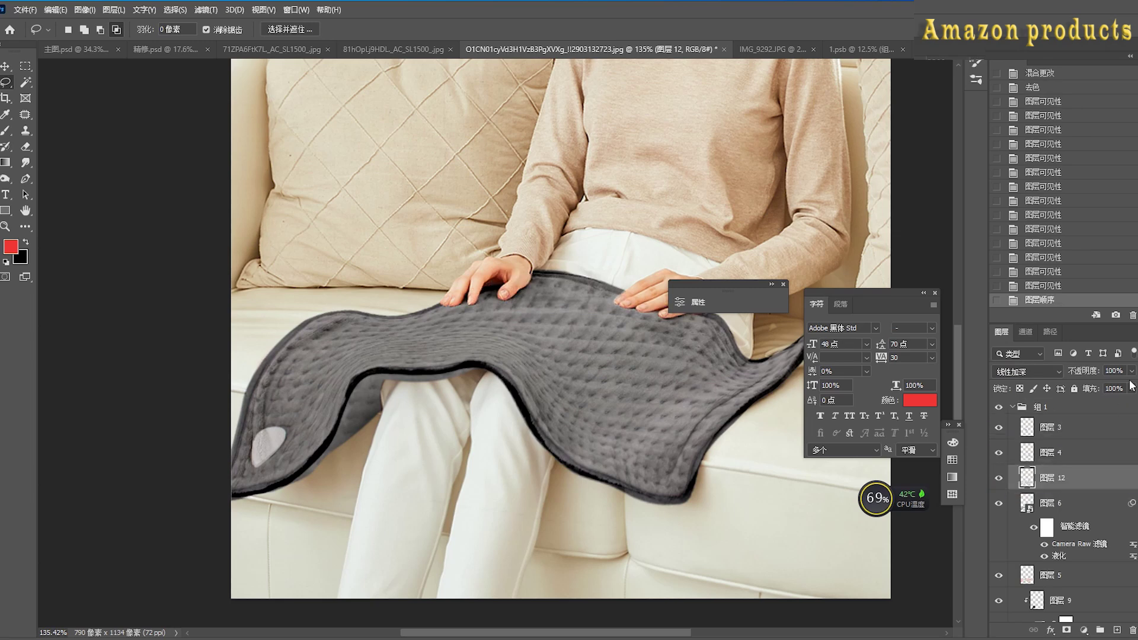
{"action": "left_click", "coordinate": [999, 478]}
{"action": "left_click", "coordinate": [999, 479]}
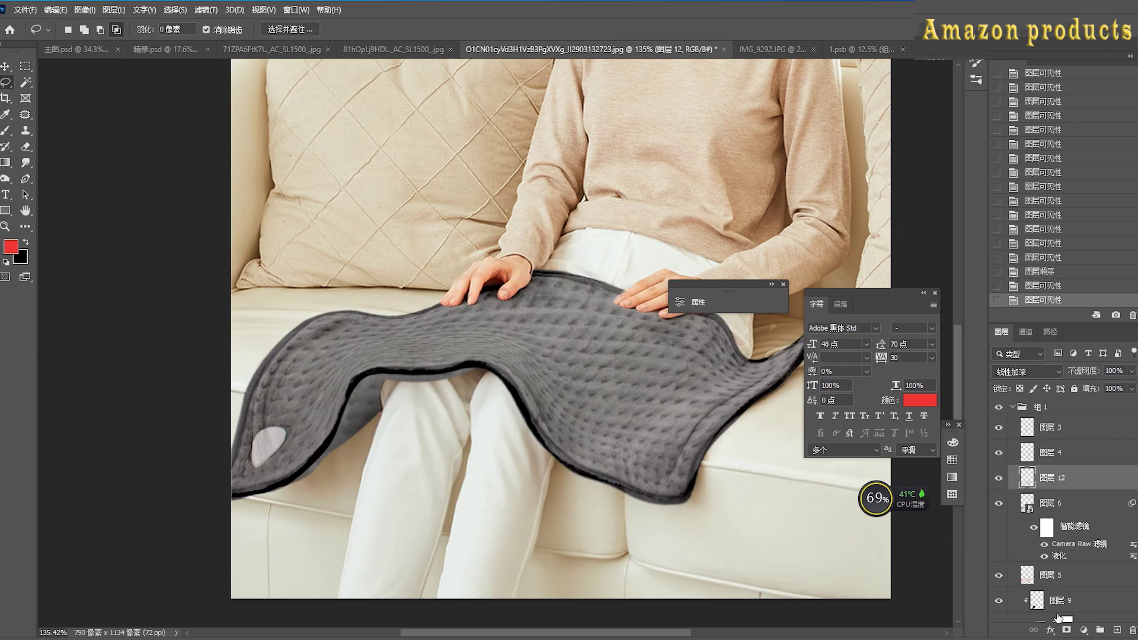
Add a layer mask to 图层 12, fill it with black, and activate the Brush tool
{"action": "left_click", "coordinate": [1066, 630]}
{"action": "key", "text": "b"}
{"action": "key", "text": "d"}
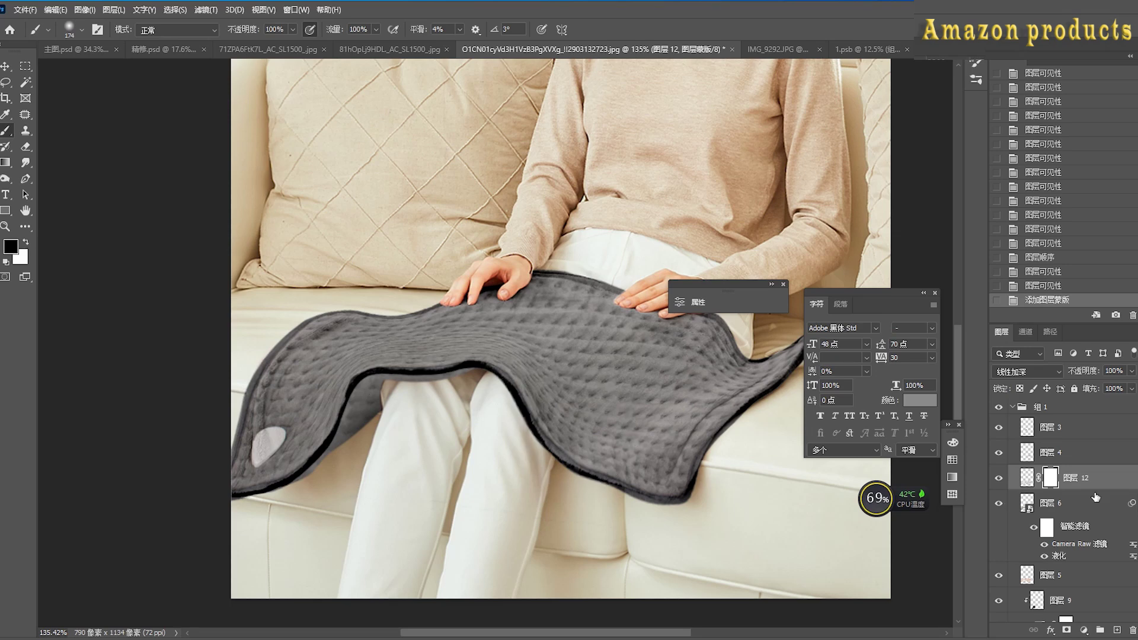
{"action": "key", "text": "x"}
{"action": "key", "text": "alt+Delete"}
{"action": "key", "text": "x"}
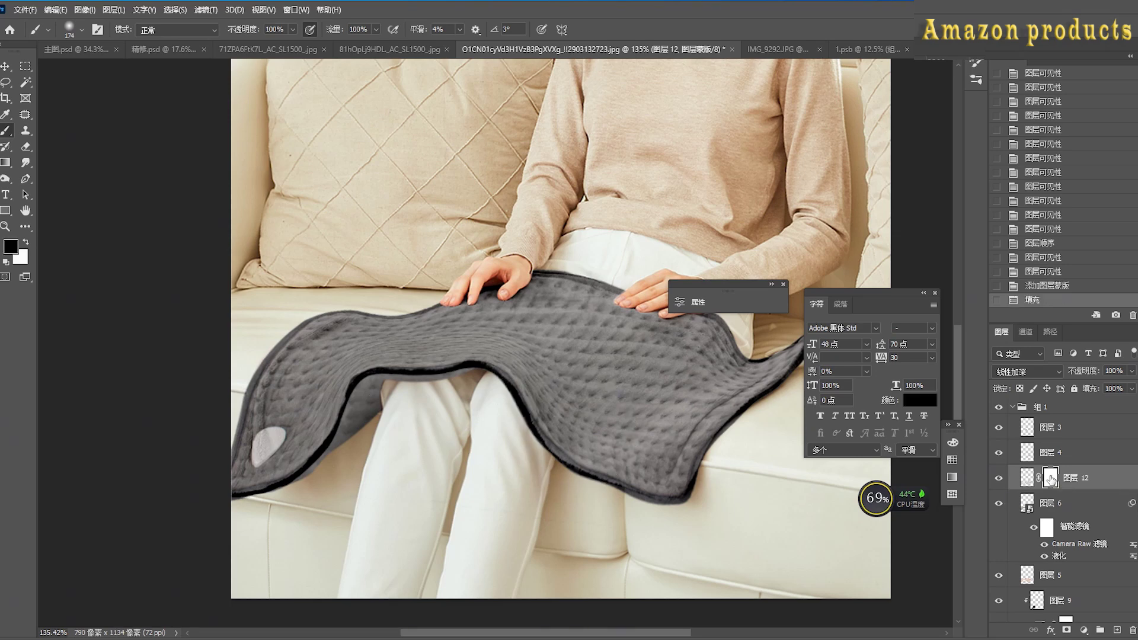
{"action": "key", "text": "alt+Delete"}
Reveal shading around the fingers of the hand nearer the cushion by painting white on the mask with a 59 px soft brush
{"action": "right_click", "coordinate": [552, 224]}
{"action": "left_click_drag", "start_coordinate": [670, 257], "coordinate": [655, 257]}
{"action": "left_click", "coordinate": [468, 267]}
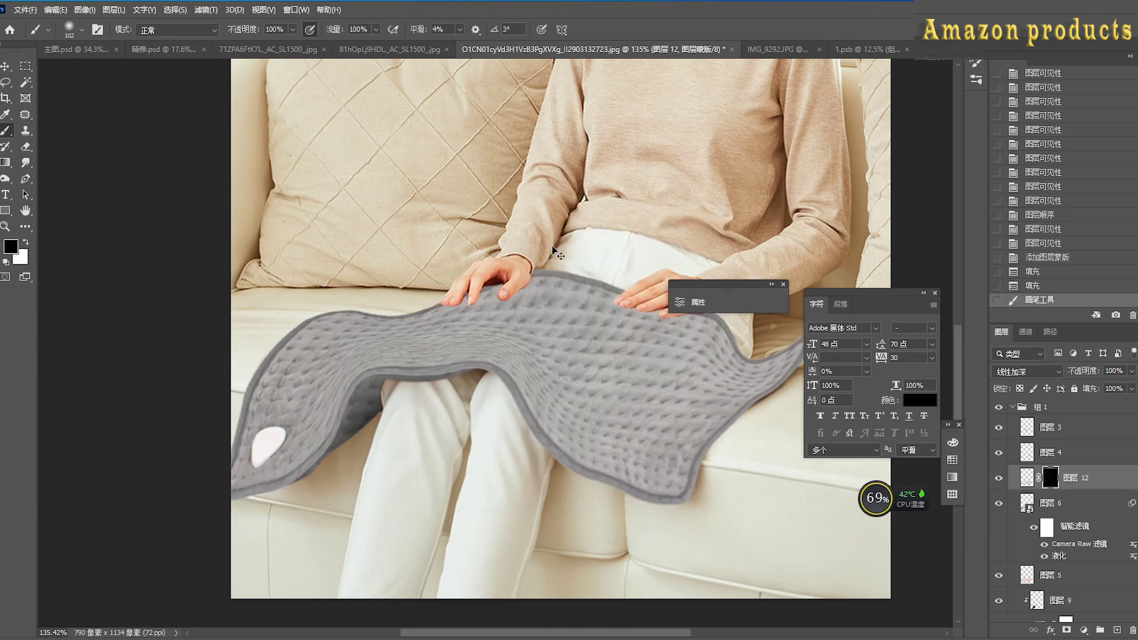
{"action": "key", "text": "x"}
{"action": "mouse_move", "coordinate": [483, 281]}
{"action": "left_mouse_down"}
{"action": "mouse_move", "coordinate": [552, 271]}
{"action": "mouse_move", "coordinate": [535, 275]}
{"action": "left_mouse_up"}
{"action": "scroll", "coordinate": [567, 257], "scroll_direction": "up", "scroll_amount": 2}
{"action": "key", "text": "ctrl+z"}
{"action": "right_click", "coordinate": [569, 258]}
{"action": "left_click_drag", "start_coordinate": [665, 294], "coordinate": [657, 295]}
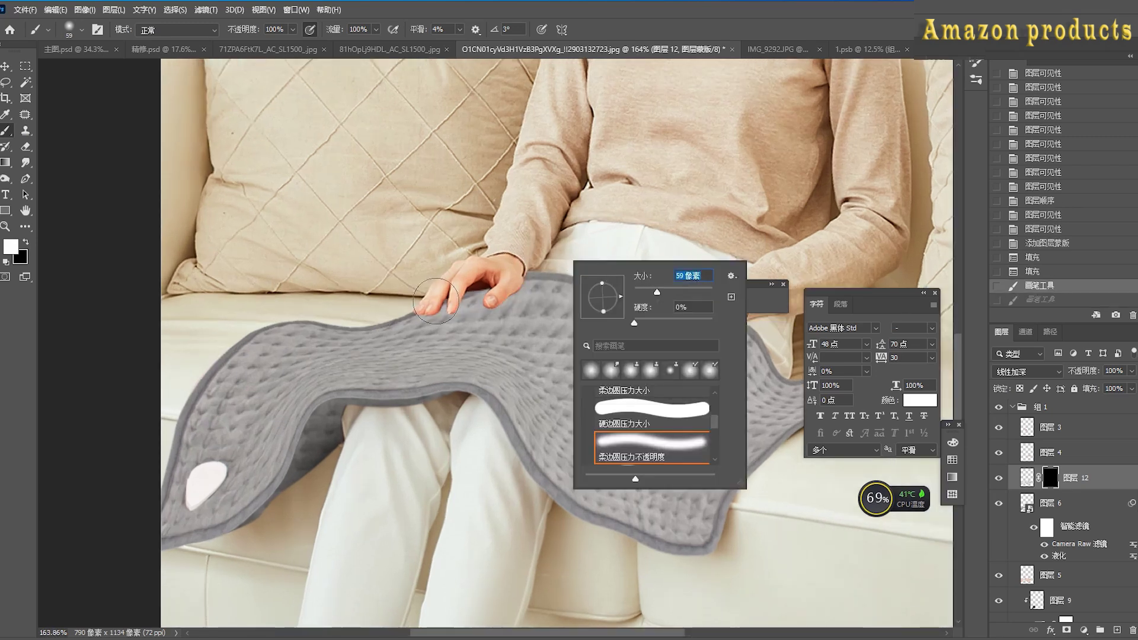
{"action": "left_click", "coordinate": [436, 302]}
{"action": "left_click_drag", "start_coordinate": [436, 305], "coordinate": [498, 297]}
{"action": "mouse_move", "coordinate": [481, 295]}
{"action": "left_mouse_down"}
{"action": "mouse_move", "coordinate": [528, 284]}
{"action": "mouse_move", "coordinate": [609, 298]}
{"action": "mouse_move", "coordinate": [695, 346]}
{"action": "left_mouse_up"}
{"action": "left_click", "coordinate": [439, 314]}
{"action": "scroll", "coordinate": [465, 266], "scroll_direction": "down", "scroll_amount": 4}
{"action": "key", "text": "ctrl+z"}
Paint white on the mask of 图层 12 beneath the other hand and onto the pad next to it
{"action": "left_click", "coordinate": [641, 308]}
{"action": "left_click", "coordinate": [650, 302]}
{"action": "left_click", "coordinate": [659, 294]}
{"action": "left_click", "coordinate": [668, 373]}
Set the brush to 81 px and 41% opacity and brush soft shading onto the pad's far right part
{"action": "right_click", "coordinate": [685, 368]}
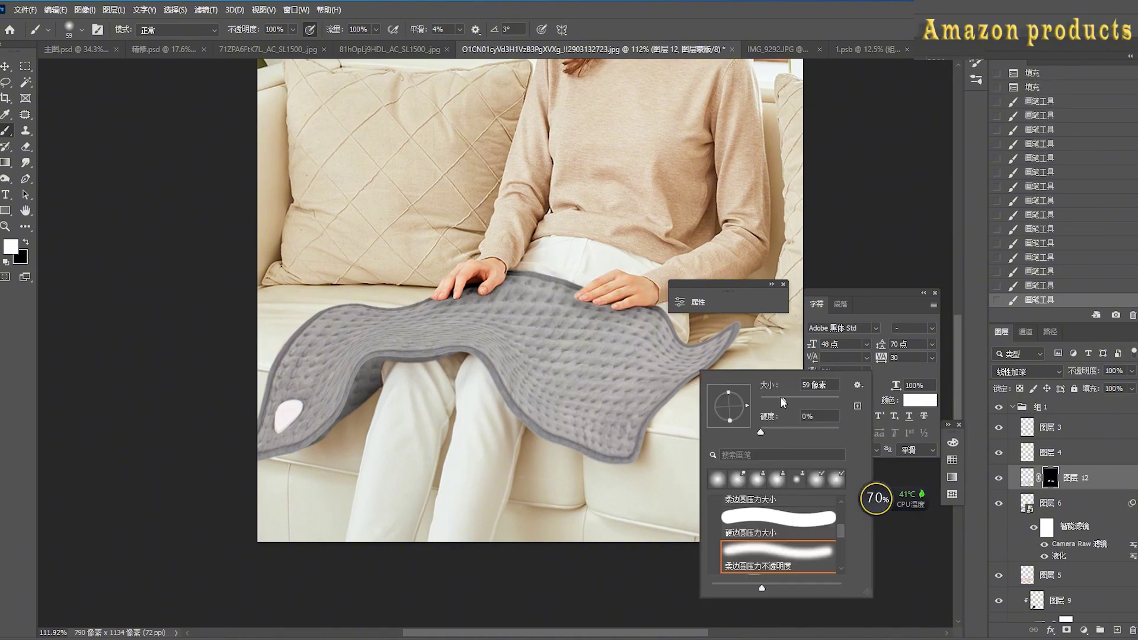
{"action": "left_click", "coordinate": [611, 344]}
{"action": "mouse_move", "coordinate": [782, 402]}
{"action": "left_mouse_down"}
{"action": "mouse_move", "coordinate": [833, 383]}
{"action": "mouse_move", "coordinate": [789, 389]}
{"action": "left_mouse_up"}
{"action": "key", "text": "ctrl+z"}
{"action": "right_click", "coordinate": [732, 349]}
{"action": "left_click", "coordinate": [293, 30]}
{"action": "left_click", "coordinate": [258, 43]}
{"action": "right_click", "coordinate": [698, 355]}
{"action": "left_click_drag", "start_coordinate": [586, 432], "coordinate": [672, 356]}
{"action": "key", "text": "ctrl+z"}
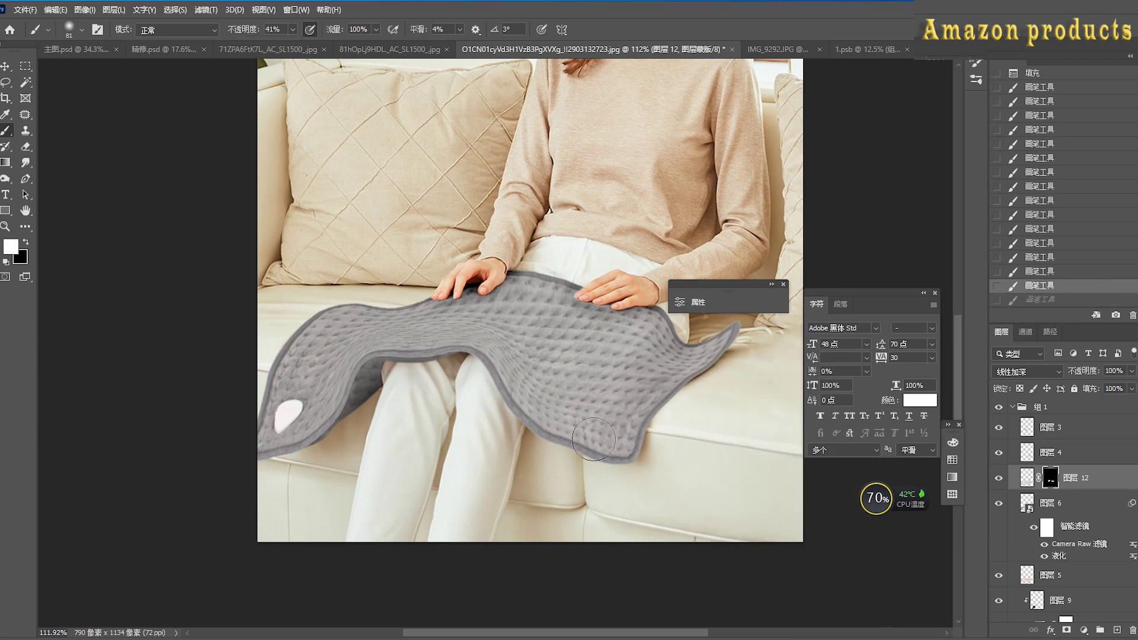
{"action": "left_click", "coordinate": [691, 347]}
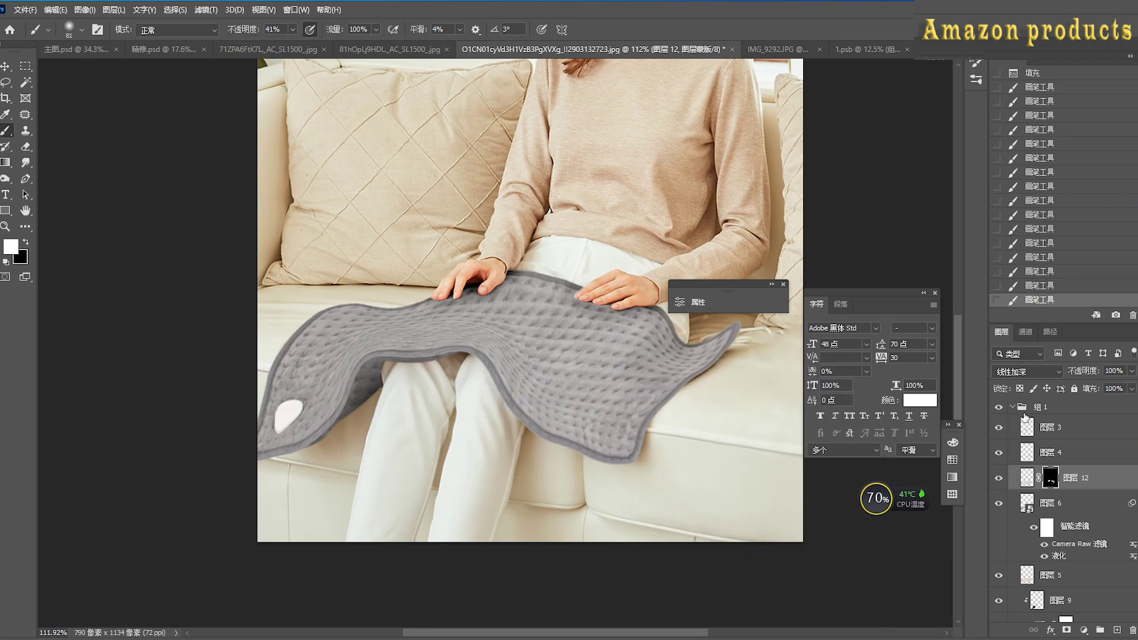
Compare with the original blanket and paint shading onto the pad's lower-left corner and the fold beside the knee
{"action": "left_click", "coordinate": [998, 407]}
{"action": "left_click", "coordinate": [998, 407]}
{"action": "left_click", "coordinate": [998, 407]}
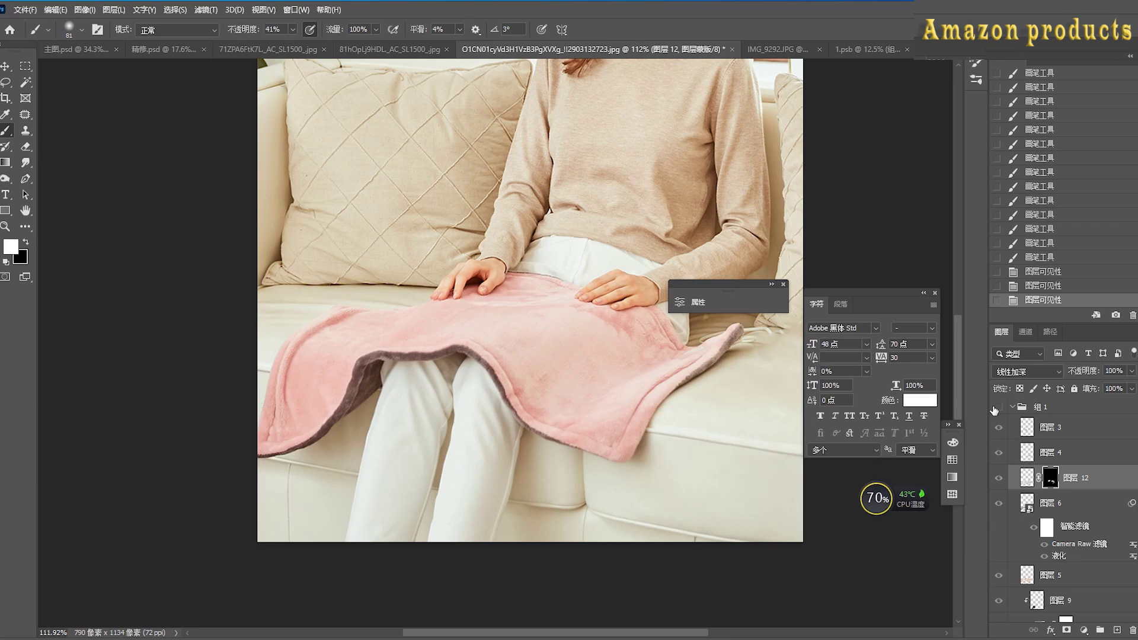
{"action": "left_click", "coordinate": [998, 407]}
{"action": "left_click_drag", "start_coordinate": [266, 465], "coordinate": [246, 466]}
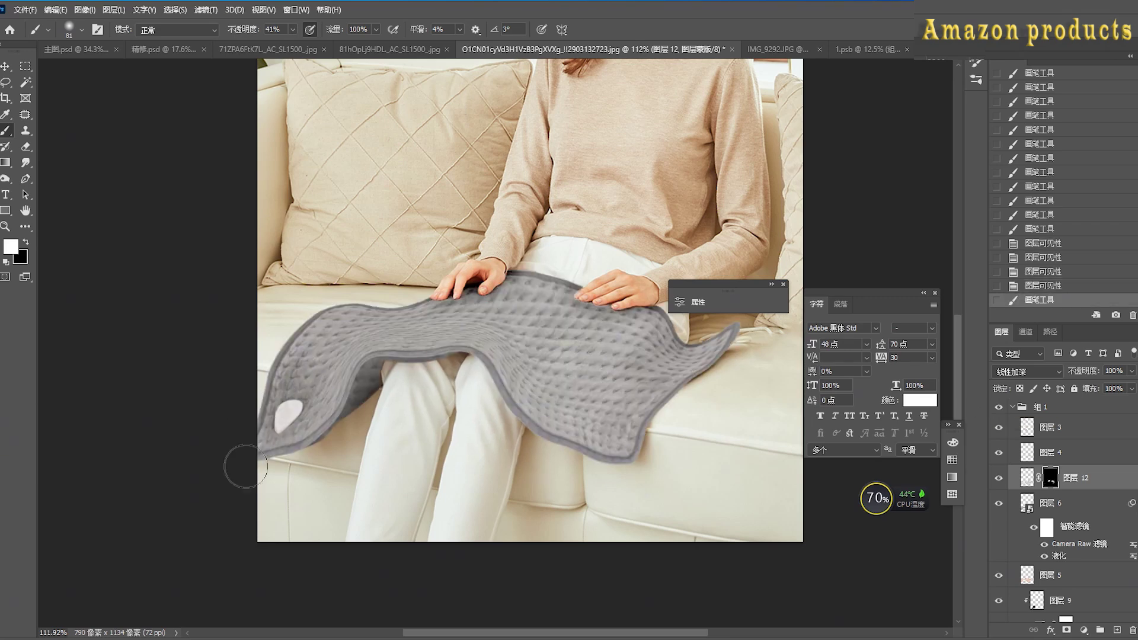
{"action": "left_click_drag", "start_coordinate": [345, 373], "coordinate": [314, 429]}
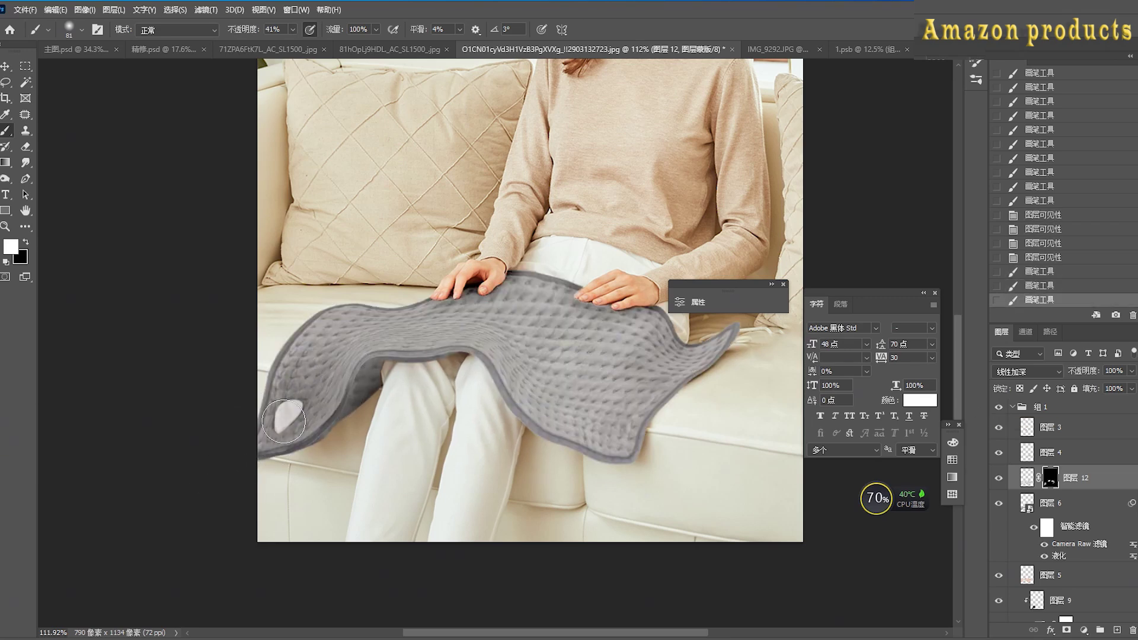
Paint shading on the mask along the pad's lower edge, from above the knees to its lower-right corner
{"action": "left_click_drag", "start_coordinate": [361, 371], "coordinate": [512, 371]}
{"action": "key", "text": "ctrl+z"}
{"action": "mouse_move", "coordinate": [377, 380]}
{"action": "left_mouse_down"}
{"action": "mouse_move", "coordinate": [523, 410]}
{"action": "mouse_move", "coordinate": [524, 432]}
{"action": "mouse_move", "coordinate": [616, 470]}
{"action": "mouse_move", "coordinate": [657, 468]}
{"action": "mouse_move", "coordinate": [639, 470]}
{"action": "mouse_move", "coordinate": [668, 413]}
{"action": "mouse_move", "coordinate": [747, 337]}
{"action": "left_mouse_up"}
{"action": "key", "text": "ctrl+z"}
{"action": "left_click", "coordinate": [588, 451]}
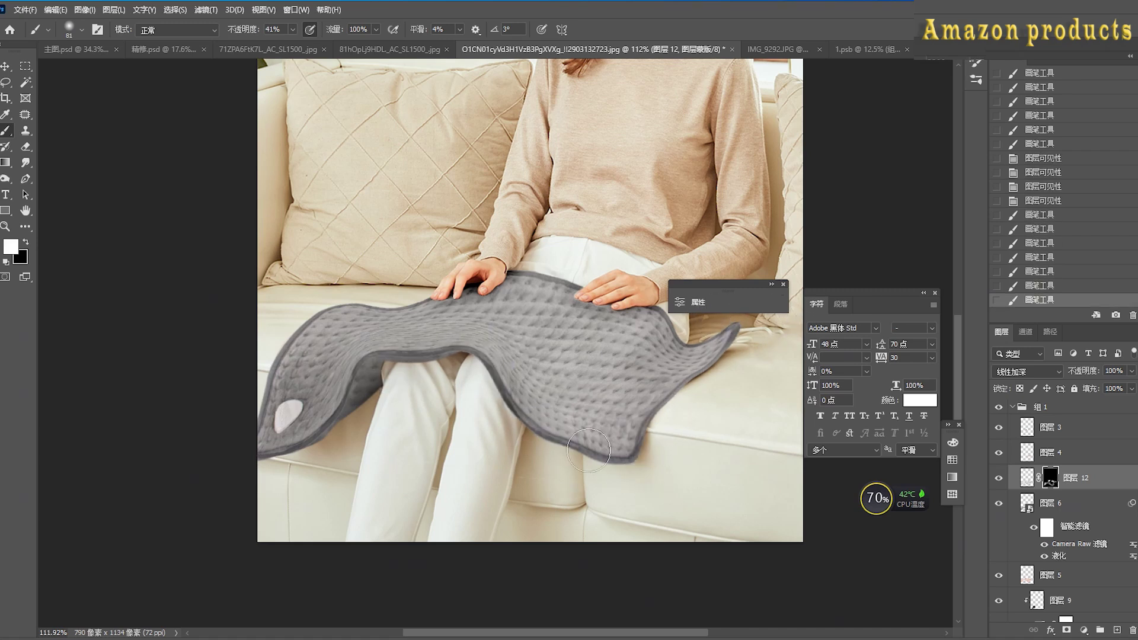
{"action": "left_click_drag", "start_coordinate": [667, 290], "coordinate": [638, 274]}
{"action": "left_click_drag", "start_coordinate": [539, 264], "coordinate": [644, 274]}
{"action": "key", "text": "ctrl+z"}
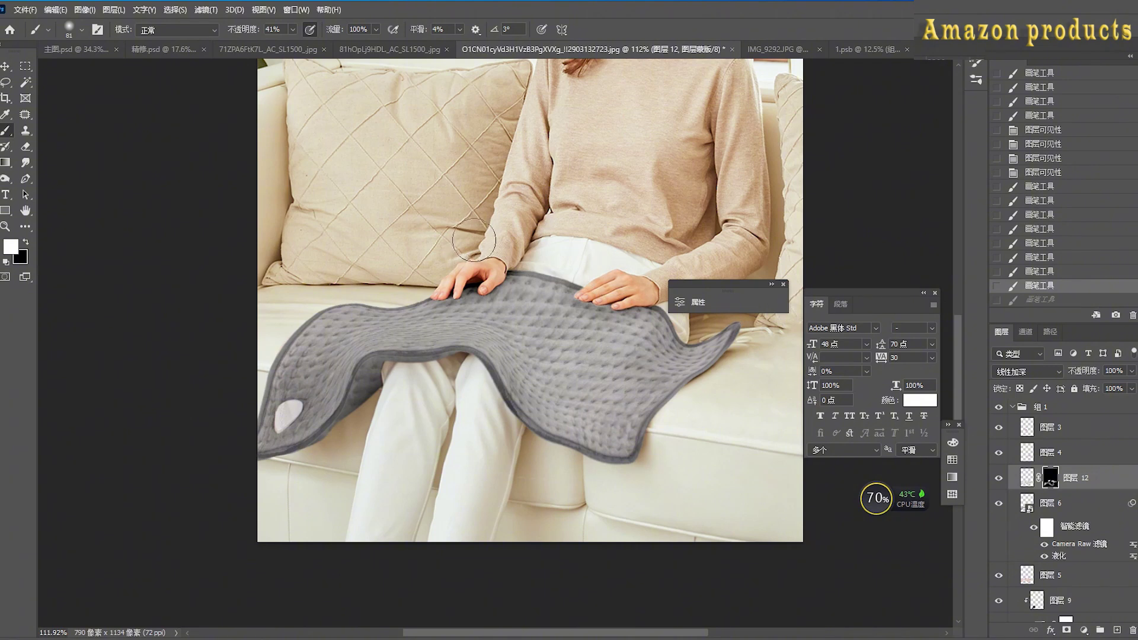
Toggle 图层 12 and 组 1 to compare the pad with and without shading and against the original blanket
{"action": "left_click", "coordinate": [1000, 480]}
{"action": "left_click", "coordinate": [1000, 480]}
{"action": "left_click", "coordinate": [1000, 480]}
{"action": "left_click", "coordinate": [1000, 480]}
{"action": "left_click", "coordinate": [1000, 480]}
{"action": "left_click", "coordinate": [1000, 480]}
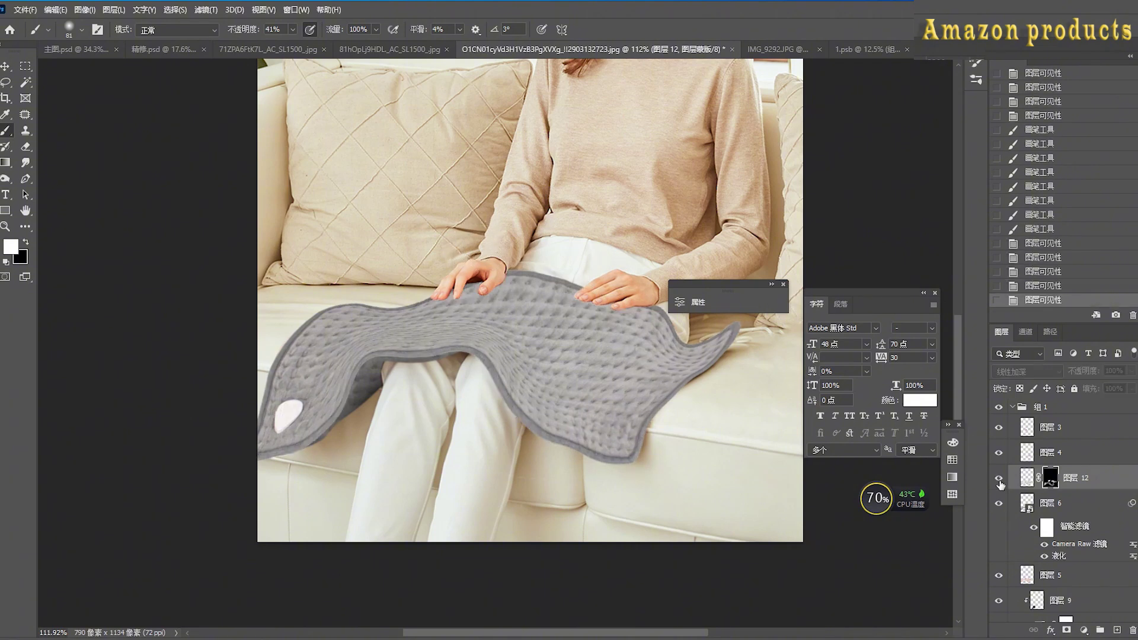
{"action": "left_click", "coordinate": [1000, 480]}
{"action": "left_click", "coordinate": [1000, 480]}
{"action": "left_click", "coordinate": [1000, 480]}
{"action": "left_click", "coordinate": [1000, 480]}
{"action": "left_click", "coordinate": [999, 480]}
{"action": "left_click", "coordinate": [1000, 480]}
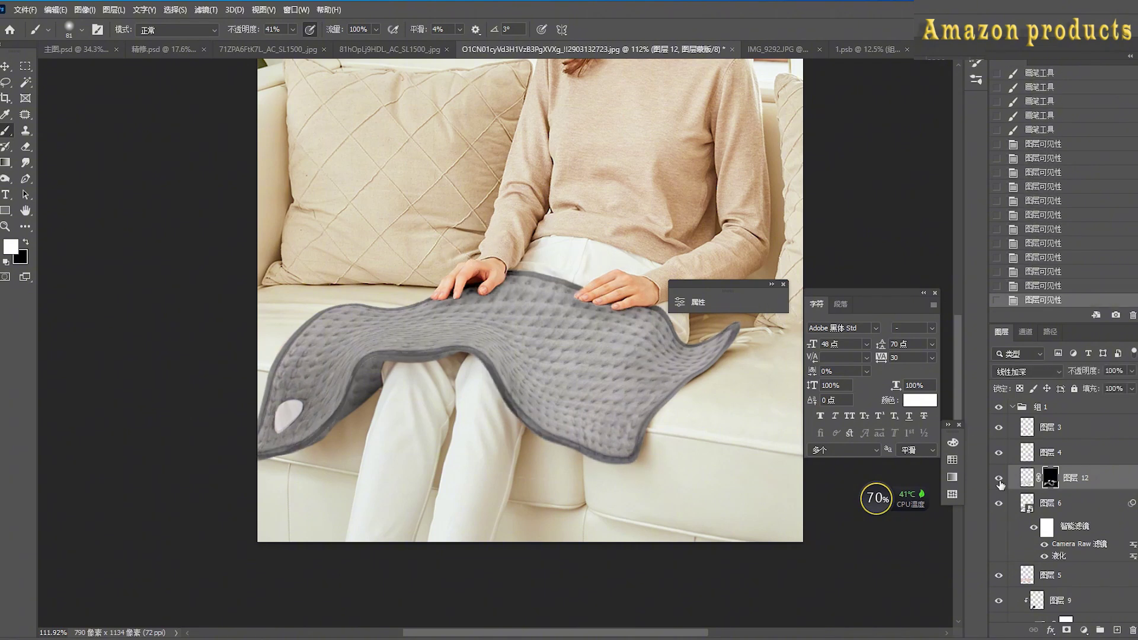
{"action": "left_click", "coordinate": [998, 413]}
{"action": "left_click", "coordinate": [998, 413]}
{"action": "left_click", "coordinate": [998, 413]}
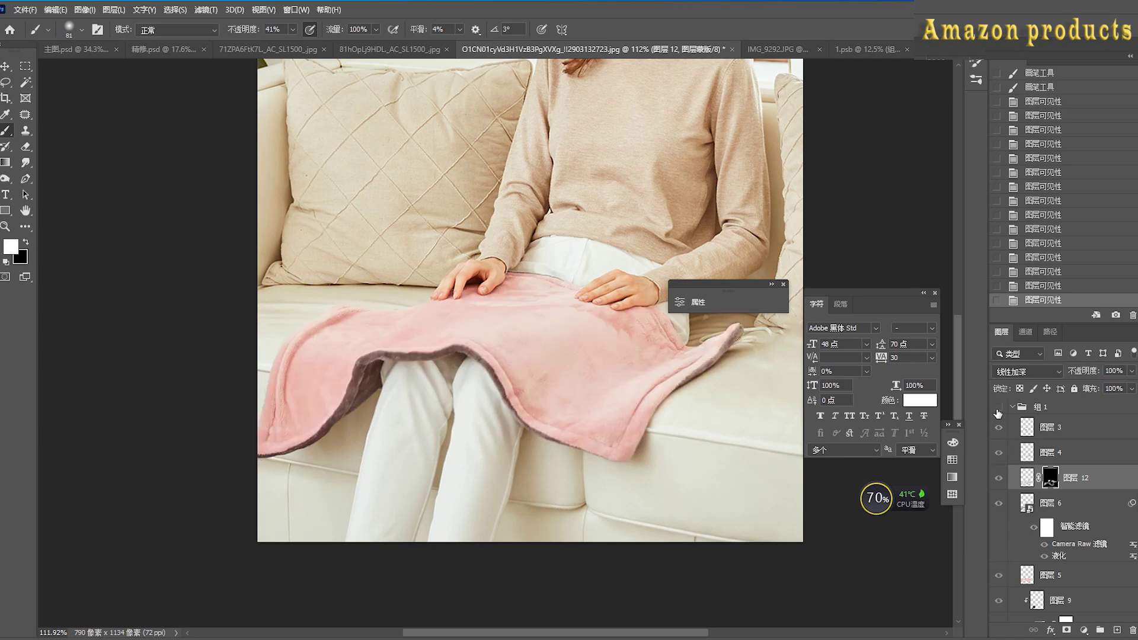
{"action": "left_click", "coordinate": [998, 409]}
Set the brush to 56 px and 25% opacity and add light shading on the pad's upper-left area
{"action": "right_click", "coordinate": [348, 325]}
{"action": "left_click_drag", "start_coordinate": [464, 359], "coordinate": [432, 360]}
{"action": "mouse_move", "coordinate": [386, 307]}
{"action": "left_mouse_down"}
{"action": "mouse_move", "coordinate": [351, 326]}
{"action": "mouse_move", "coordinate": [299, 395]}
{"action": "left_mouse_up"}
{"action": "key", "text": "ctrl+z"}
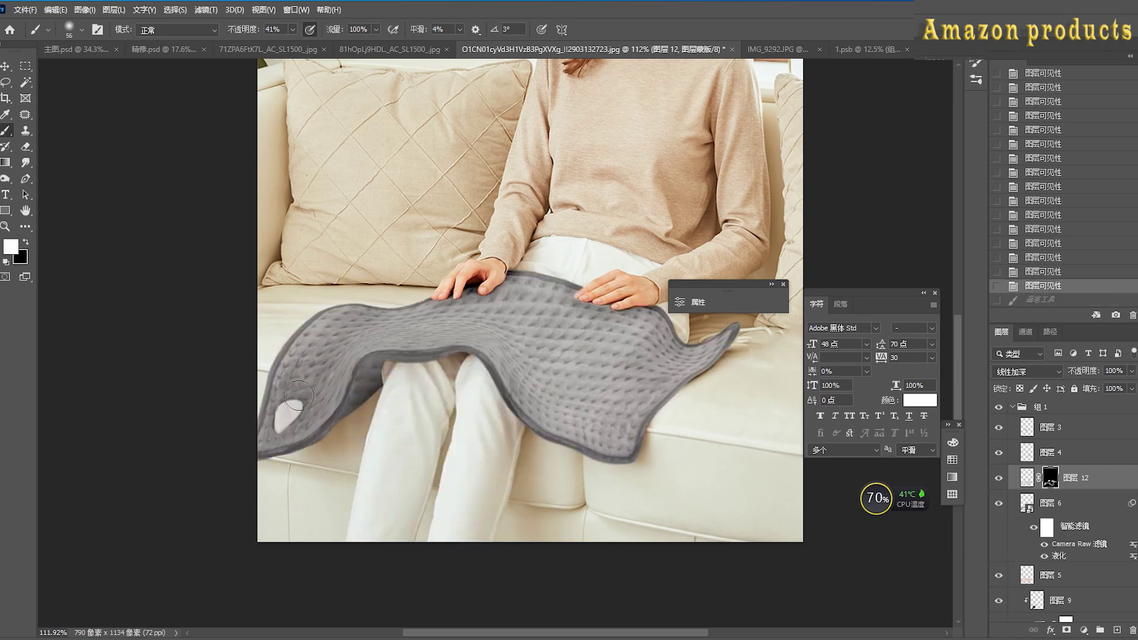
{"action": "left_click", "coordinate": [291, 29]}
{"action": "left_click_drag", "start_coordinate": [387, 329], "coordinate": [380, 305]}
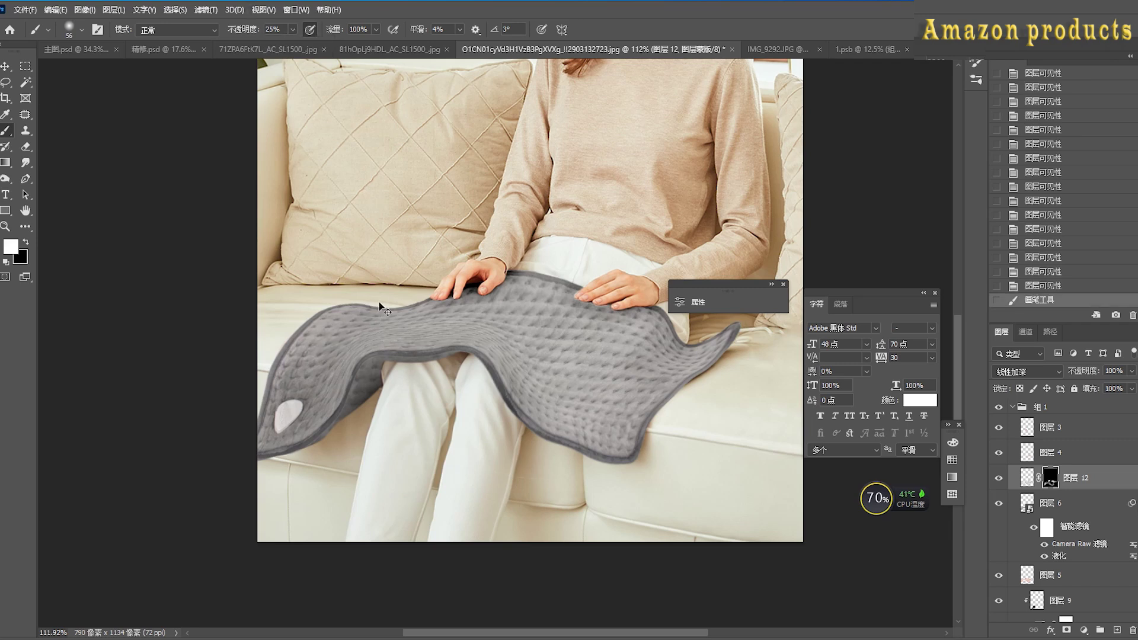
{"action": "key", "text": "ctrl+z"}
{"action": "left_click", "coordinate": [394, 310]}
{"action": "left_click", "coordinate": [999, 407]}
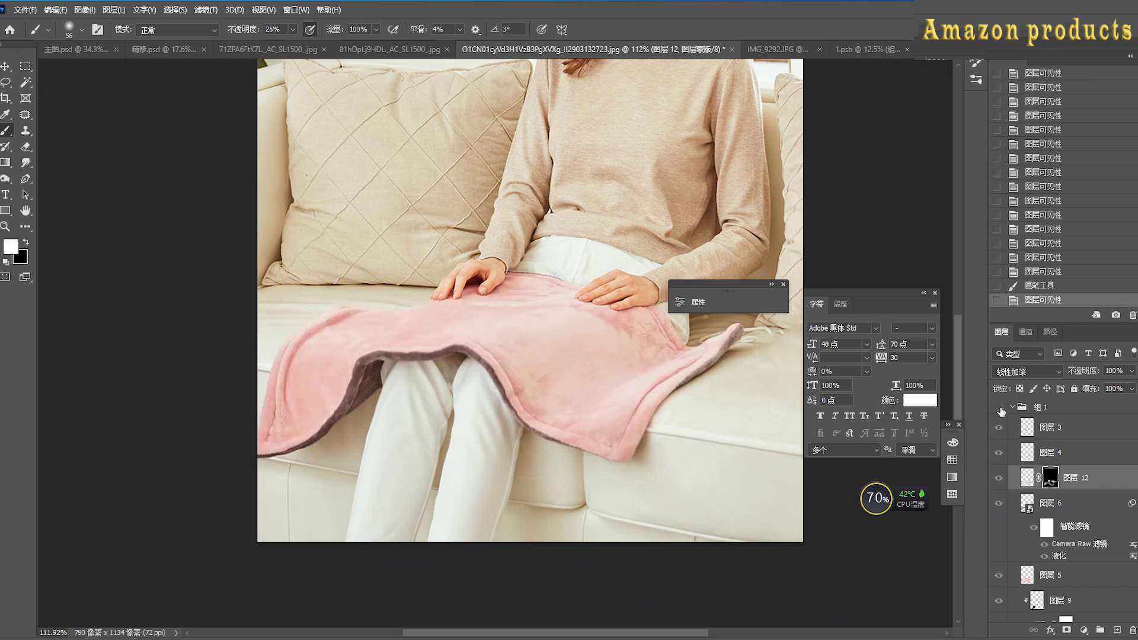
{"action": "left_click", "coordinate": [999, 408]}
Try more shading strokes on the pad's left half and lower edge, and undo them
{"action": "left_click_drag", "start_coordinate": [414, 341], "coordinate": [387, 350]}
{"action": "key", "text": "ctrl+z"}
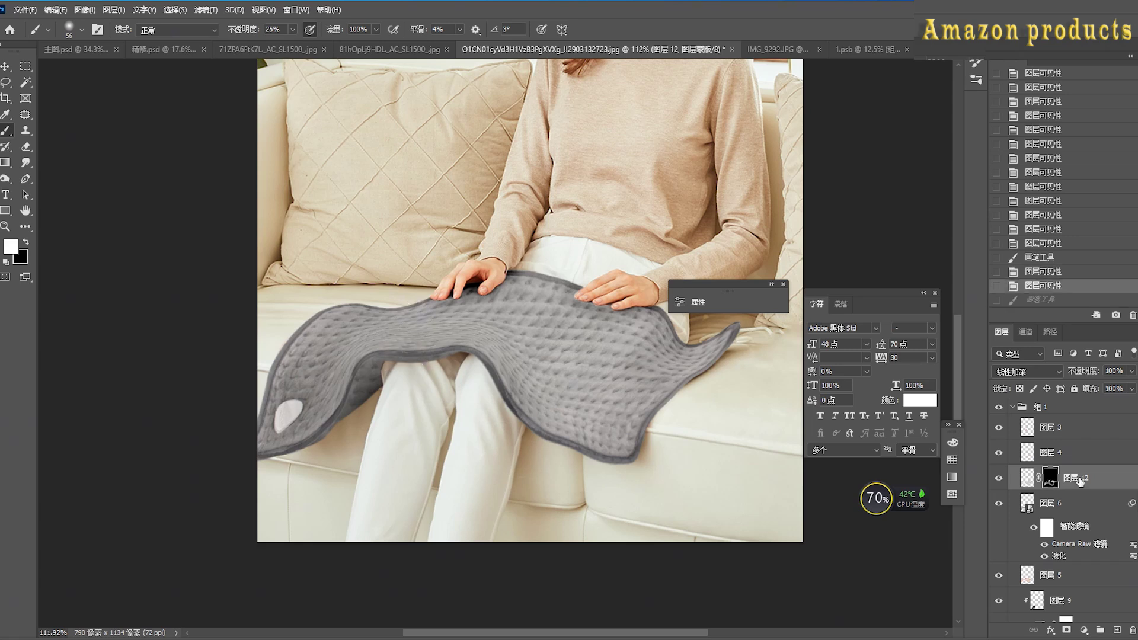
{"action": "mouse_move", "coordinate": [353, 426]}
{"action": "left_mouse_down"}
{"action": "mouse_move", "coordinate": [378, 381]}
{"action": "mouse_move", "coordinate": [438, 367]}
{"action": "mouse_move", "coordinate": [416, 390]}
{"action": "mouse_move", "coordinate": [466, 355]}
{"action": "left_mouse_up"}
{"action": "key", "text": "ctrl+z"}
{"action": "key", "text": "ctrl+z"}
{"action": "key", "text": "ctrl+z"}
{"action": "key", "text": "ctrl+z"}
Select the 图层 12 thumbnail and toggle 组 1 to compare the shaded pad with the original blanket
{"action": "left_click", "coordinate": [1029, 484]}
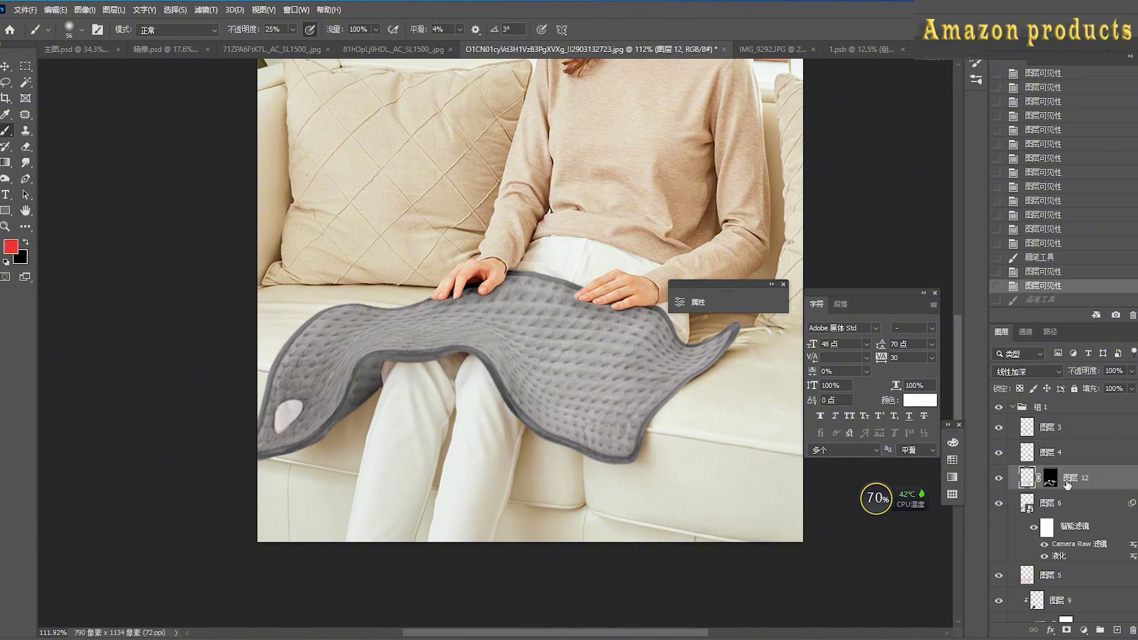
{"action": "left_click", "coordinate": [1028, 482], "text": "ctrl"}
{"action": "key", "text": "ctrl+d"}
{"action": "left_click", "coordinate": [998, 408]}
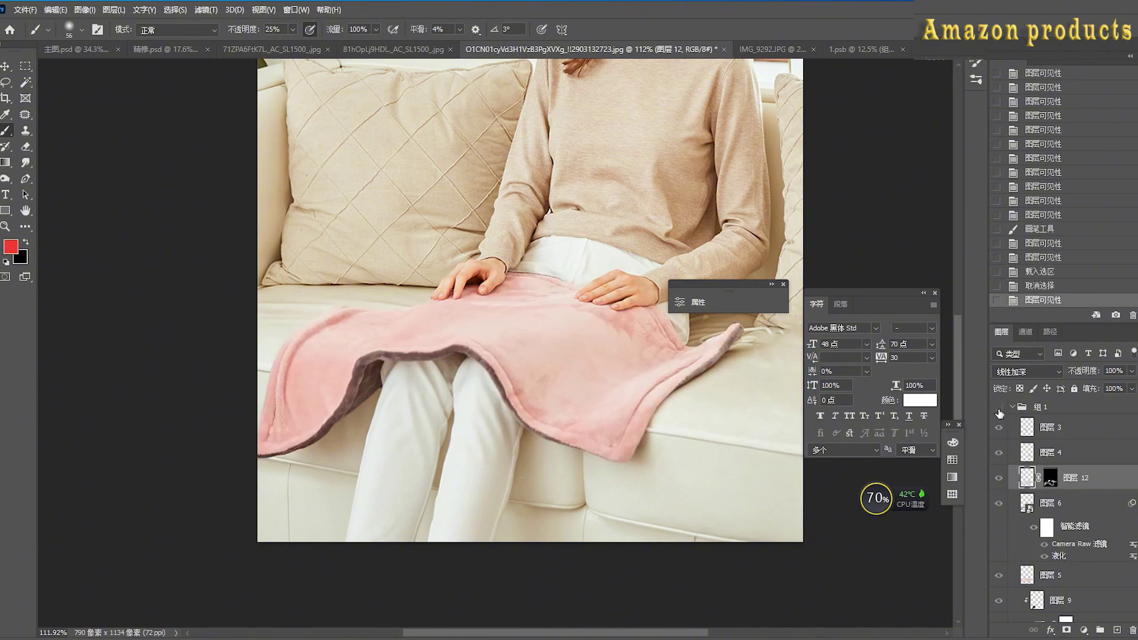
{"action": "left_click", "coordinate": [998, 408]}
{"action": "left_click", "coordinate": [998, 408]}
{"action": "left_click", "coordinate": [999, 407]}
{"action": "left_click", "coordinate": [999, 408]}
{"action": "left_click", "coordinate": [999, 408]}
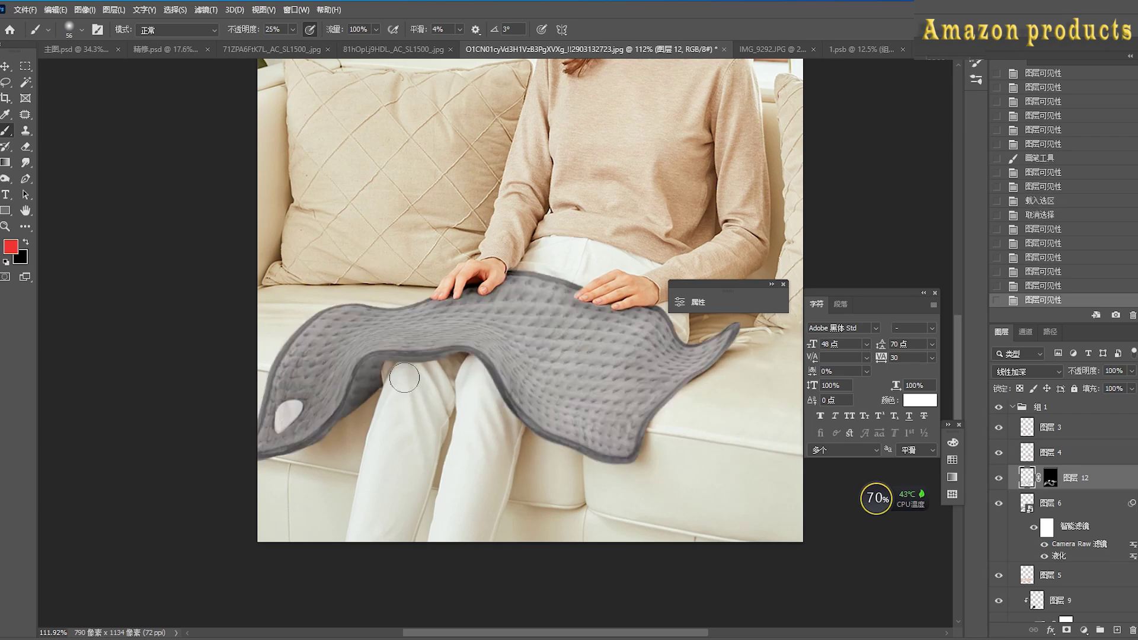
Open the contents of the 图层 6 smart object for editing
{"action": "scroll", "coordinate": [404, 377], "scroll_direction": "up", "scroll_amount": 4}
{"action": "double_click", "coordinate": [1028, 505]}
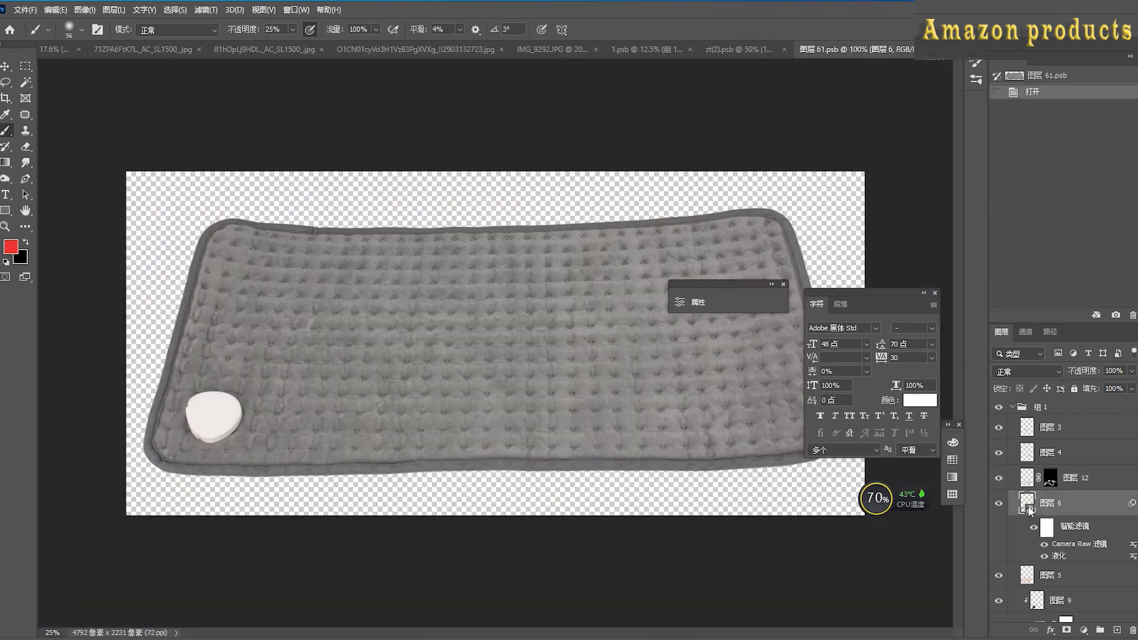
Duplicate the 图层 6 pad layer, hide the original, and set up the Blur tool with a soft 199 px brush
{"action": "key", "text": "ctrl+j"}
{"action": "left_click", "coordinate": [999, 422]}
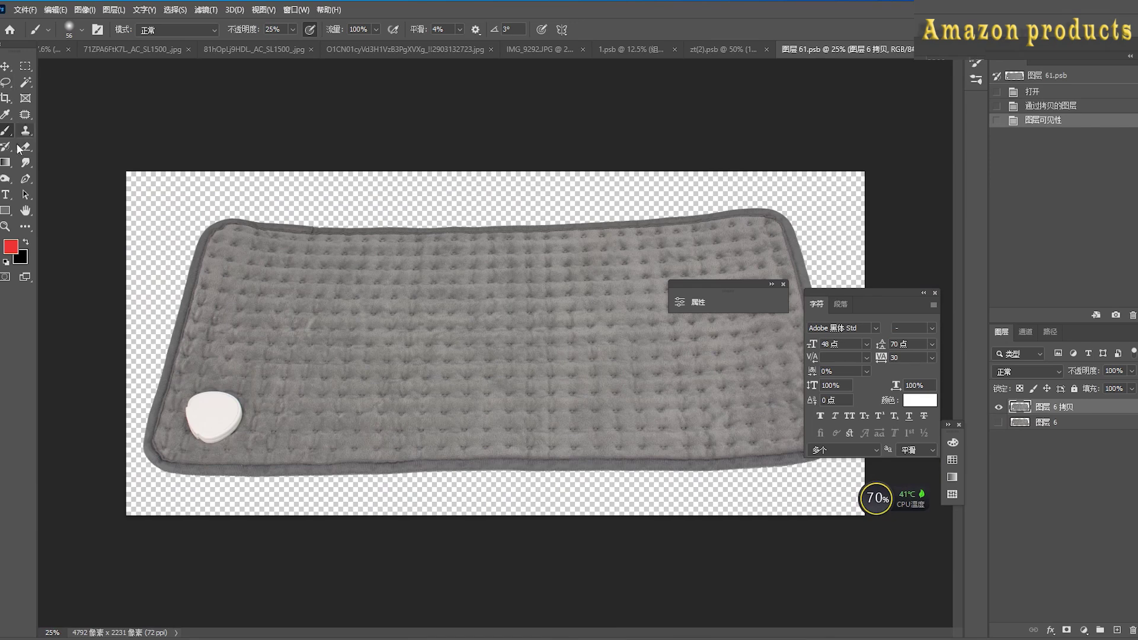
{"action": "left_click", "coordinate": [26, 162]}
{"action": "left_click", "coordinate": [70, 164]}
{"action": "right_click", "coordinate": [549, 462]}
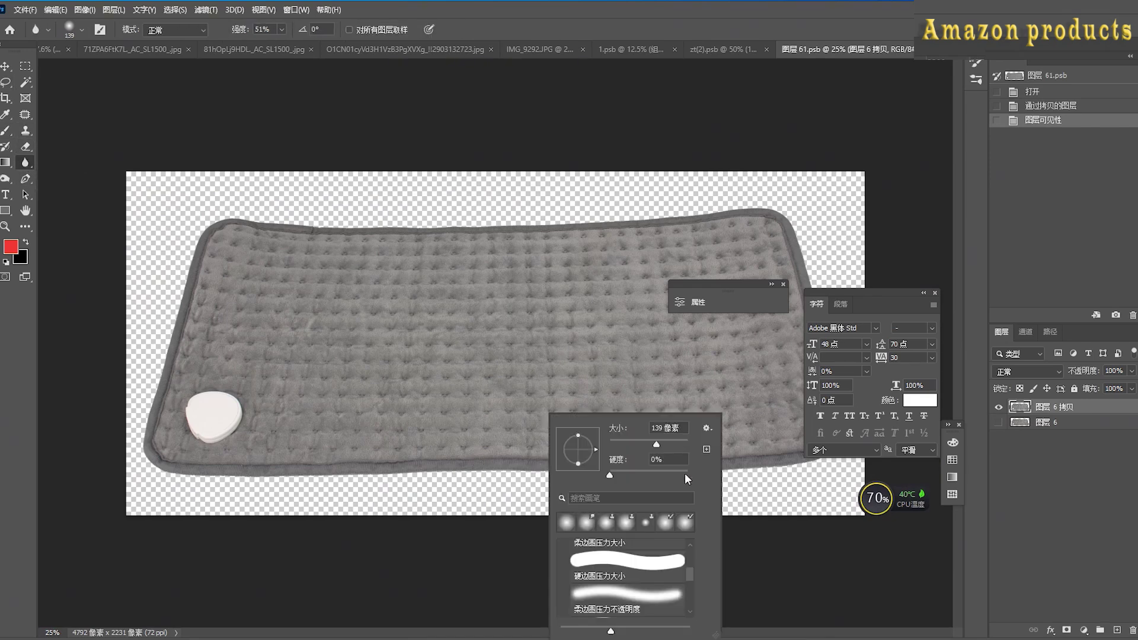
{"action": "left_click", "coordinate": [680, 442]}
{"action": "left_click", "coordinate": [666, 442]}
Blur the left and middle stretches of the pad's lower edge on the duplicated layer
{"action": "left_click", "coordinate": [409, 481]}
{"action": "left_click", "coordinate": [332, 479]}
{"action": "left_click", "coordinate": [255, 479]}
{"action": "left_click", "coordinate": [185, 478]}
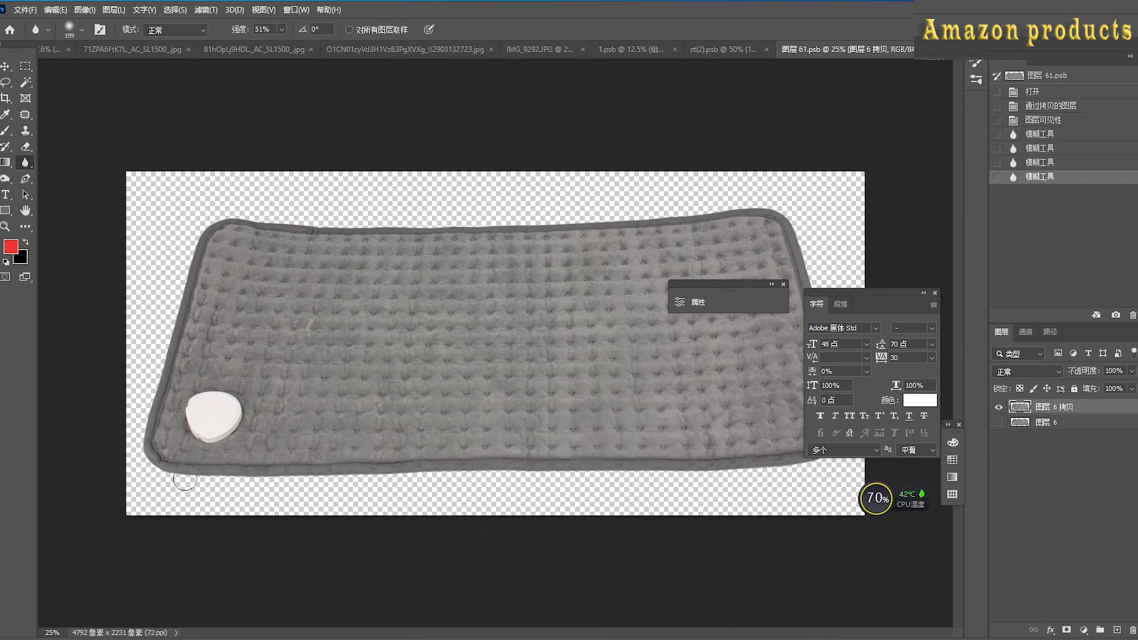
{"action": "left_click", "coordinate": [185, 478]}
{"action": "left_click", "coordinate": [204, 479]}
{"action": "left_click", "coordinate": [225, 479]}
{"action": "left_click", "coordinate": [249, 479]}
{"action": "left_click", "coordinate": [272, 479]}
{"action": "left_click", "coordinate": [296, 479]}
{"action": "left_click", "coordinate": [315, 482]}
{"action": "left_click", "coordinate": [318, 476]}
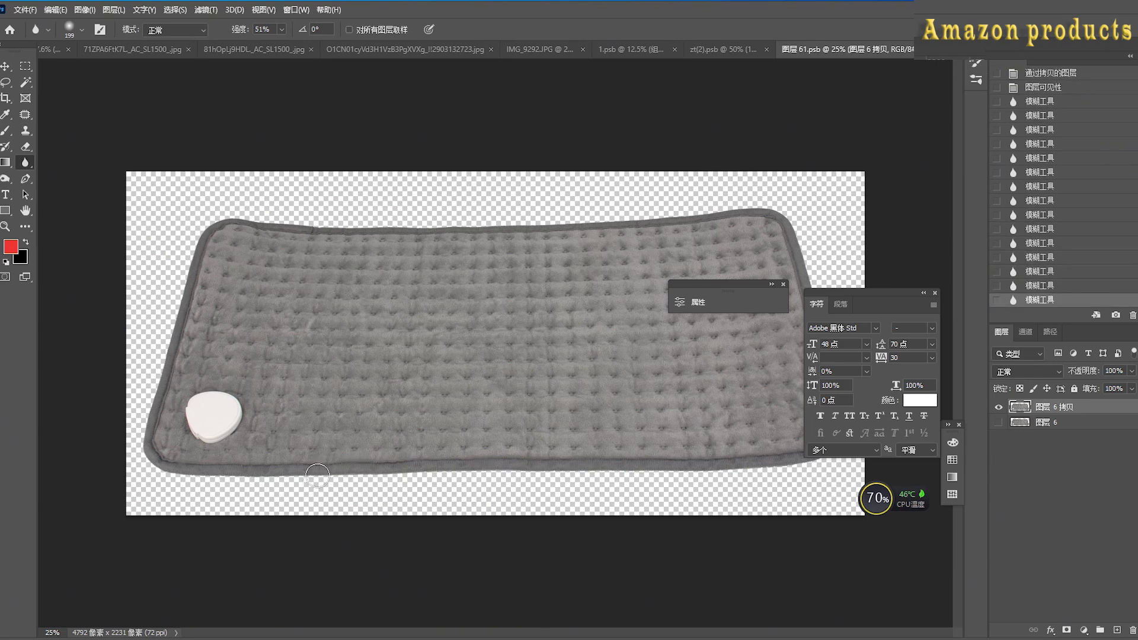
{"action": "left_click_drag", "start_coordinate": [317, 476], "coordinate": [641, 473]}
{"action": "scroll", "coordinate": [500, 472], "scroll_direction": "down", "scroll_amount": 2}
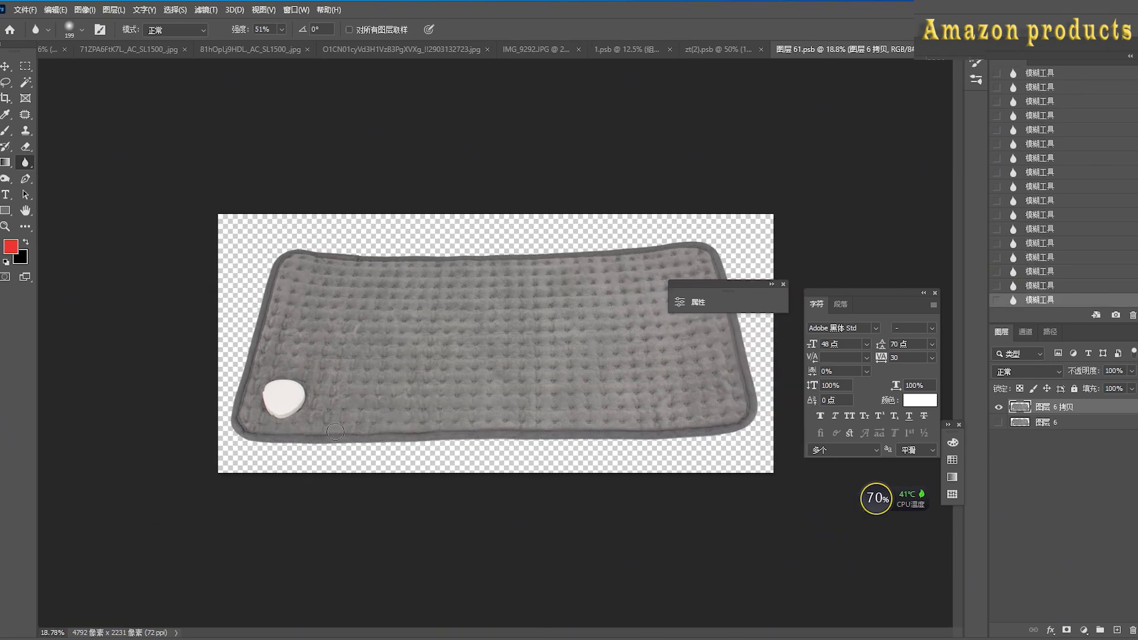
Save and close the smart object contents to update the pad in the lifestyle image
{"action": "key", "text": "ctrl+s"}
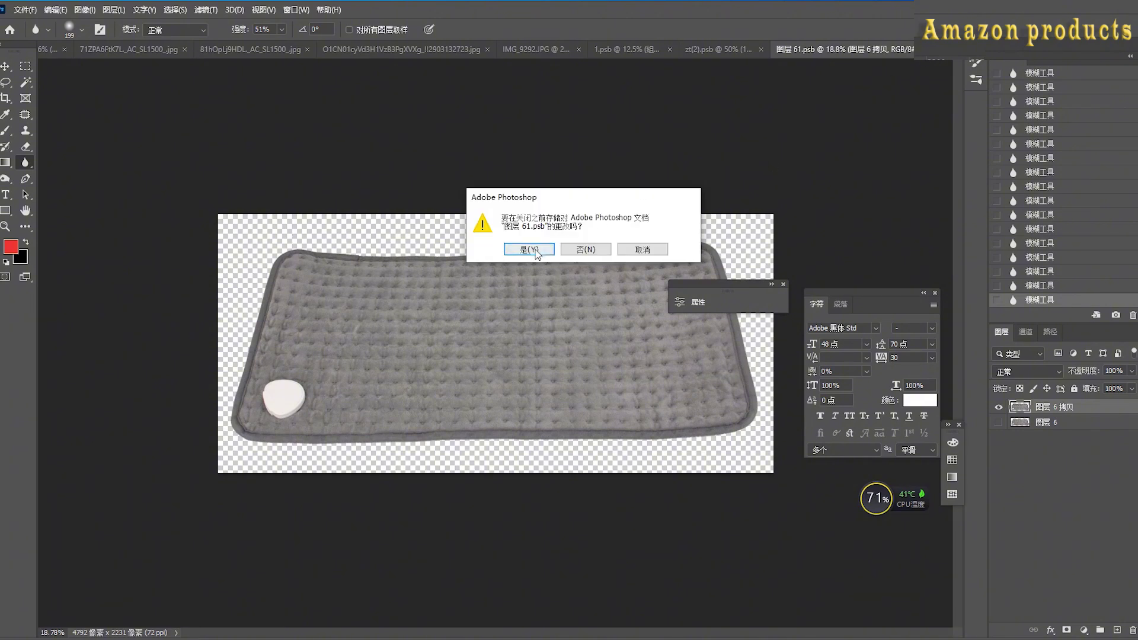
{"action": "key", "text": "Return"}
{"action": "key", "text": "ctrl+w"}
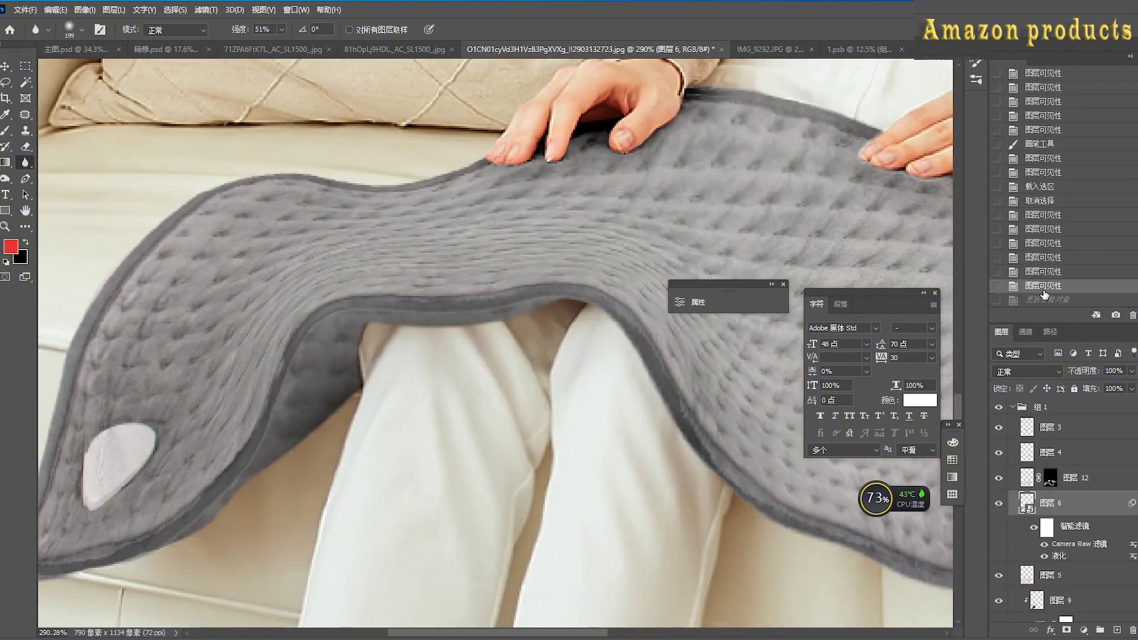
Toggle the visibility of 图层 6, 图层 9 and 曲线 1 to examine what each contributes to the pad
{"action": "scroll", "coordinate": [391, 352], "scroll_direction": "down", "scroll_amount": 2}
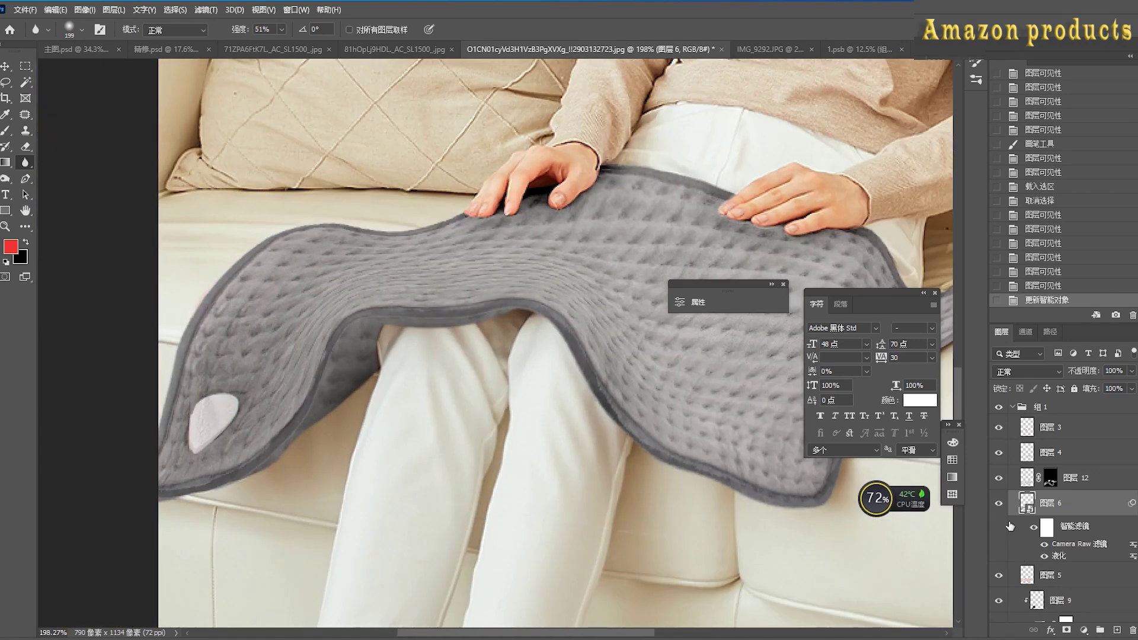
{"action": "left_click", "coordinate": [999, 503]}
{"action": "left_click", "coordinate": [999, 504]}
{"action": "scroll", "coordinate": [1009, 540], "scroll_direction": "down", "scroll_amount": 2}
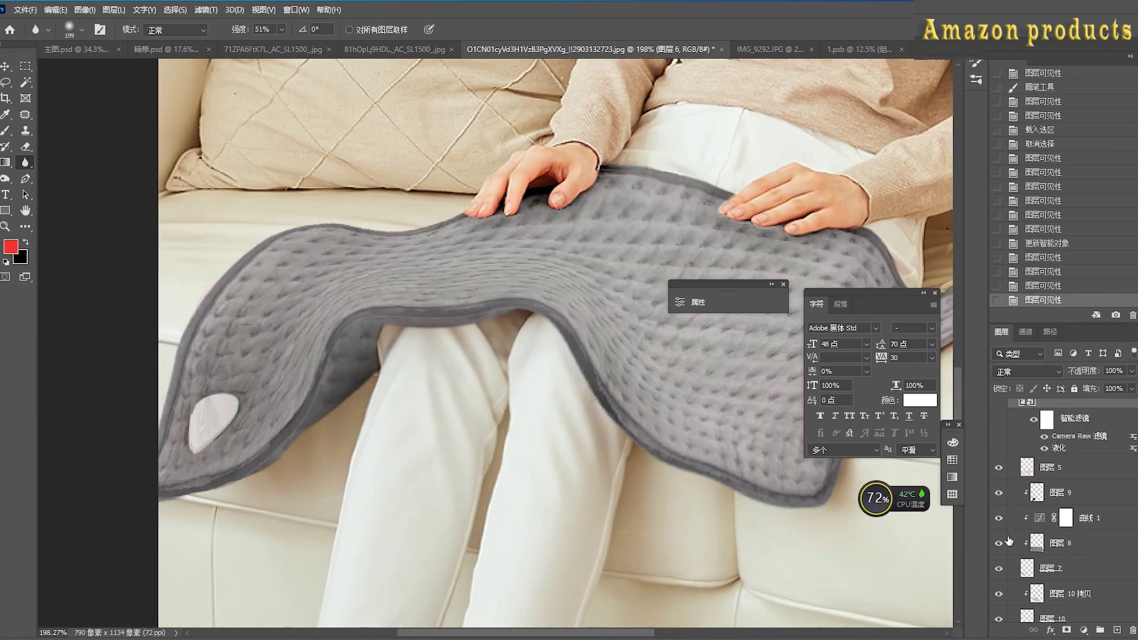
{"action": "scroll", "coordinate": [1008, 555], "scroll_direction": "down", "scroll_amount": 1}
{"action": "key", "text": "v"}
{"action": "left_click", "coordinate": [370, 346]}
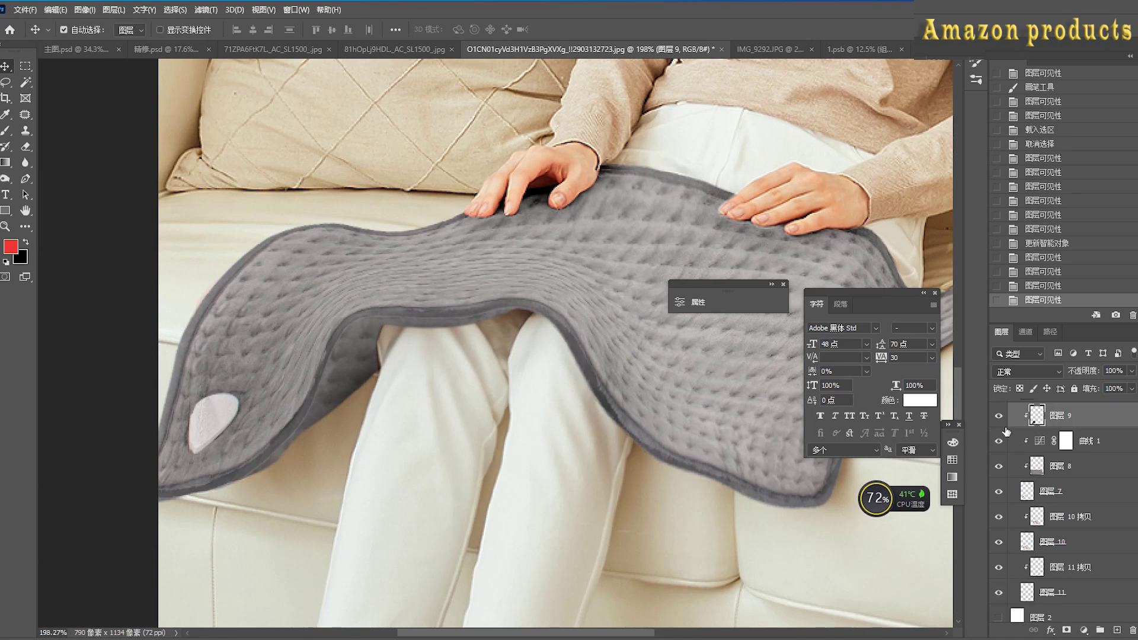
{"action": "left_click", "coordinate": [999, 416]}
{"action": "left_click", "coordinate": [999, 416]}
{"action": "left_click", "coordinate": [999, 416]}
{"action": "left_click", "coordinate": [999, 416]}
{"action": "left_click", "coordinate": [1001, 442]}
{"action": "left_click", "coordinate": [1001, 442]}
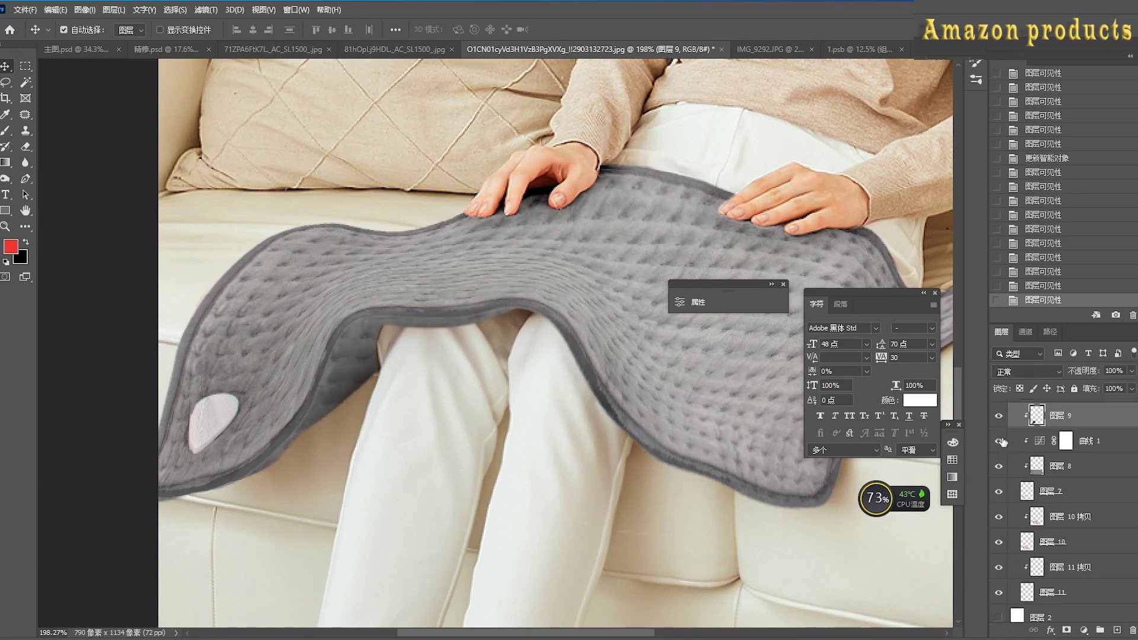
Try blurring the pad's underside fold on 图层 8 with a 62 px Blur brush, and undo it
{"action": "left_click", "coordinate": [1054, 468]}
{"action": "left_click", "coordinate": [1040, 464], "text": "ctrl"}
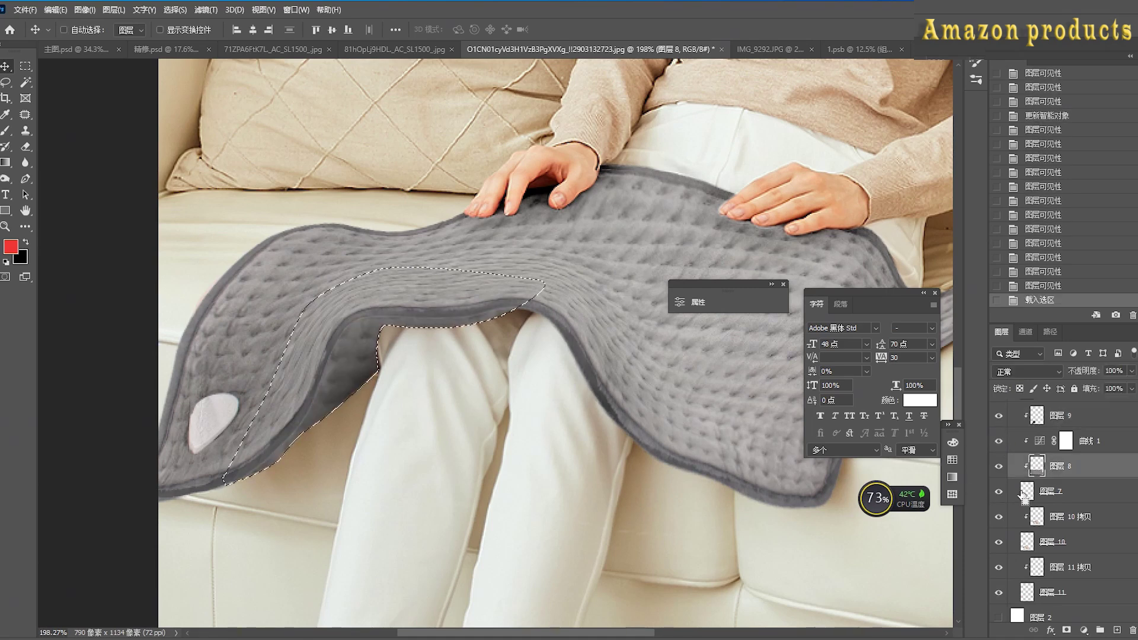
{"action": "key", "text": "ctrl+d"}
{"action": "left_click", "coordinate": [25, 163]}
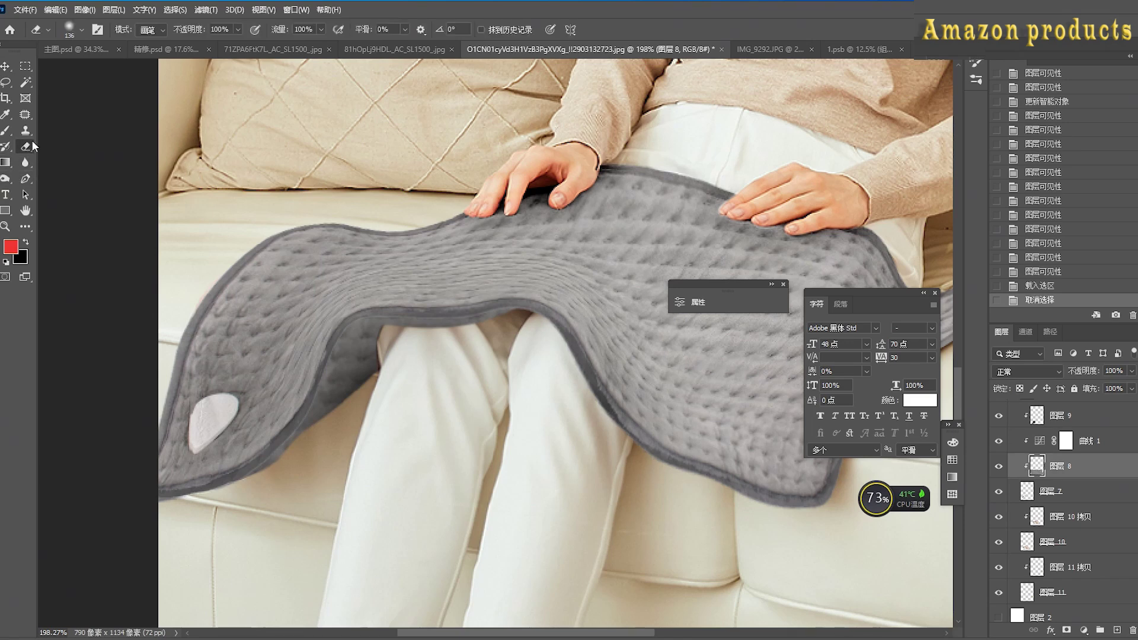
{"action": "right_click", "coordinate": [547, 341]}
{"action": "left_click", "coordinate": [627, 361]}
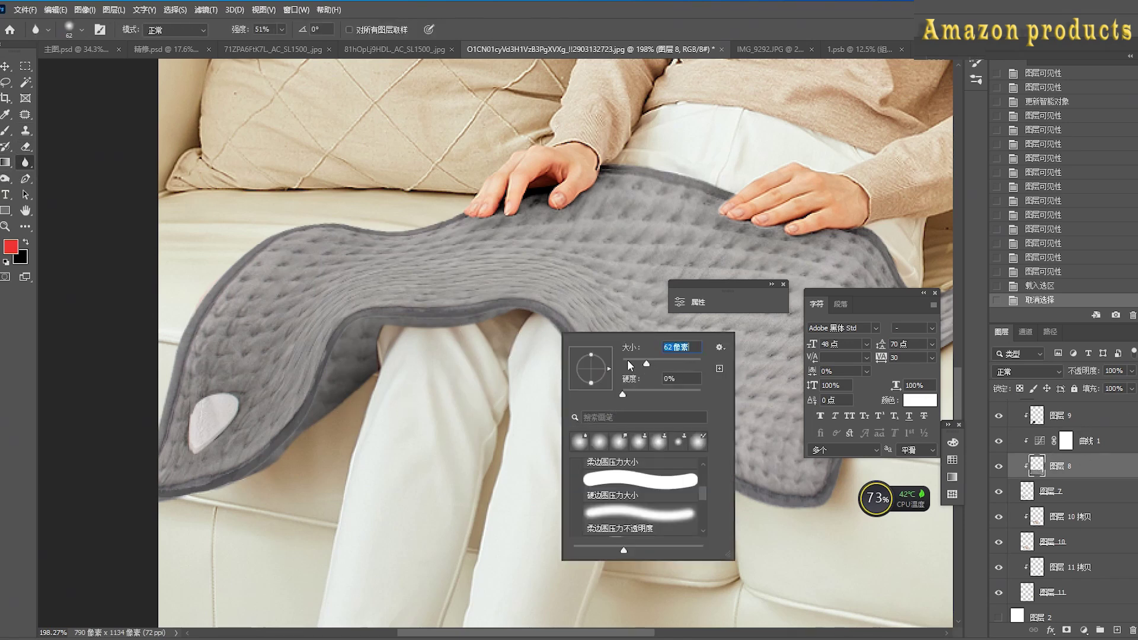
{"action": "left_click", "coordinate": [336, 347]}
{"action": "key", "text": "ctrl+z"}
Try smudging the underside fold on 图层 8 with the Smudge tool, and undo the strokes
{"action": "right_click", "coordinate": [24, 162]}
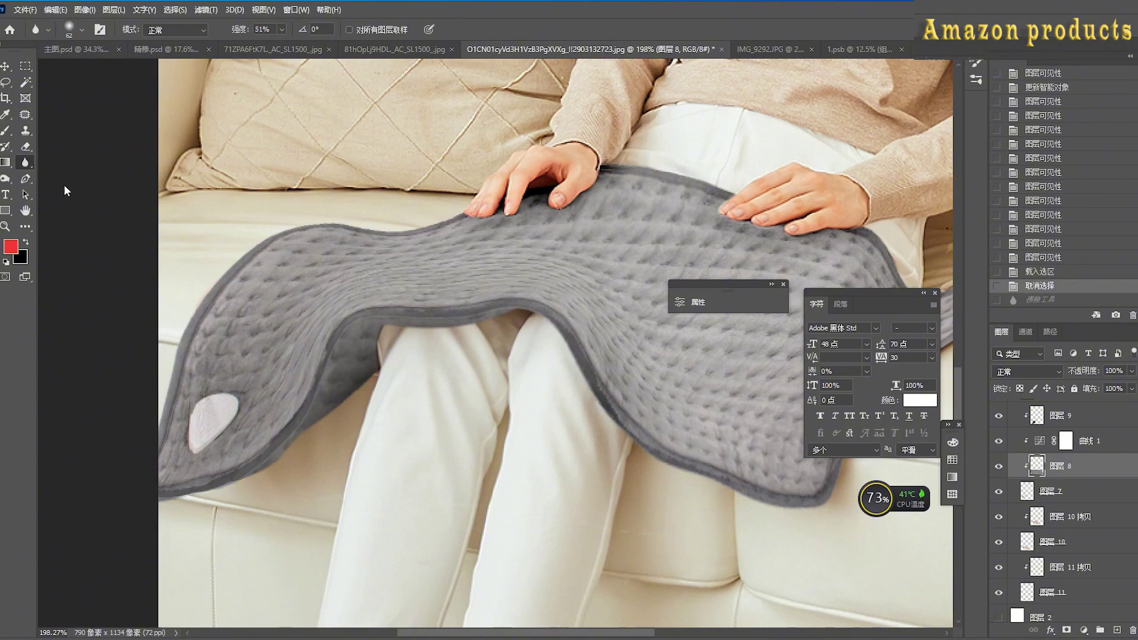
{"action": "left_click", "coordinate": [64, 186]}
{"action": "mouse_move", "coordinate": [356, 314]}
{"action": "left_mouse_down"}
{"action": "mouse_move", "coordinate": [343, 355]}
{"action": "mouse_move", "coordinate": [354, 370]}
{"action": "left_mouse_up"}
{"action": "key", "text": "ctrl+z"}
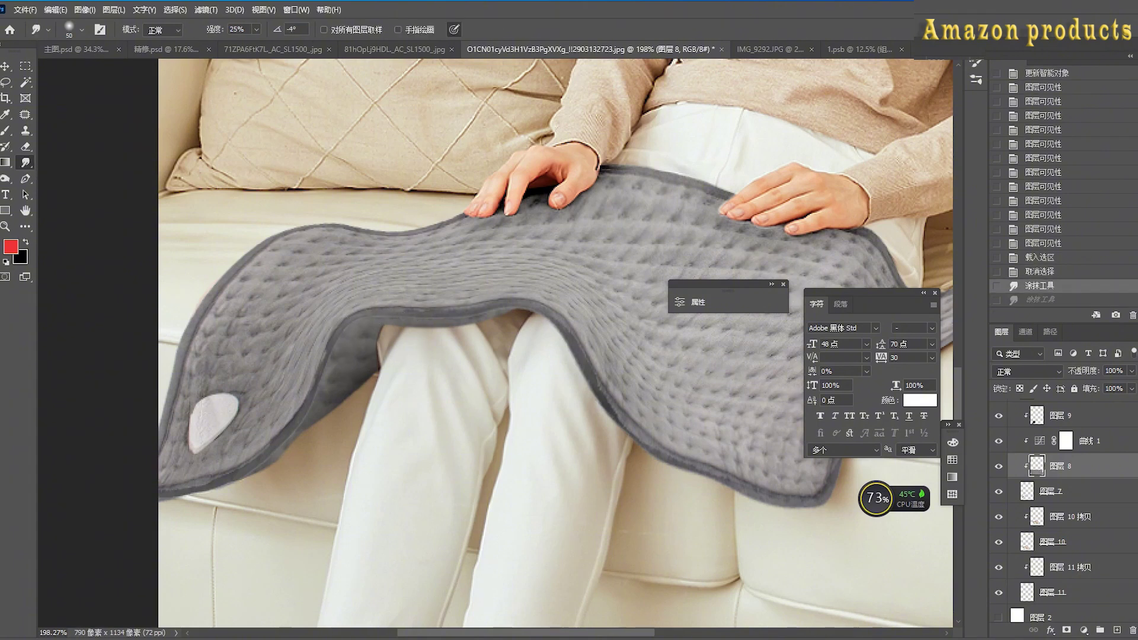
{"action": "left_click", "coordinate": [1081, 276]}
Select 图层 6 and toggle it and 图层 12 to compare the pad with and without each layer
{"action": "scroll", "coordinate": [1094, 460], "scroll_direction": "up", "scroll_amount": 2}
{"action": "left_click", "coordinate": [1049, 462]}
{"action": "left_click", "coordinate": [999, 459]}
{"action": "left_click", "coordinate": [998, 460]}
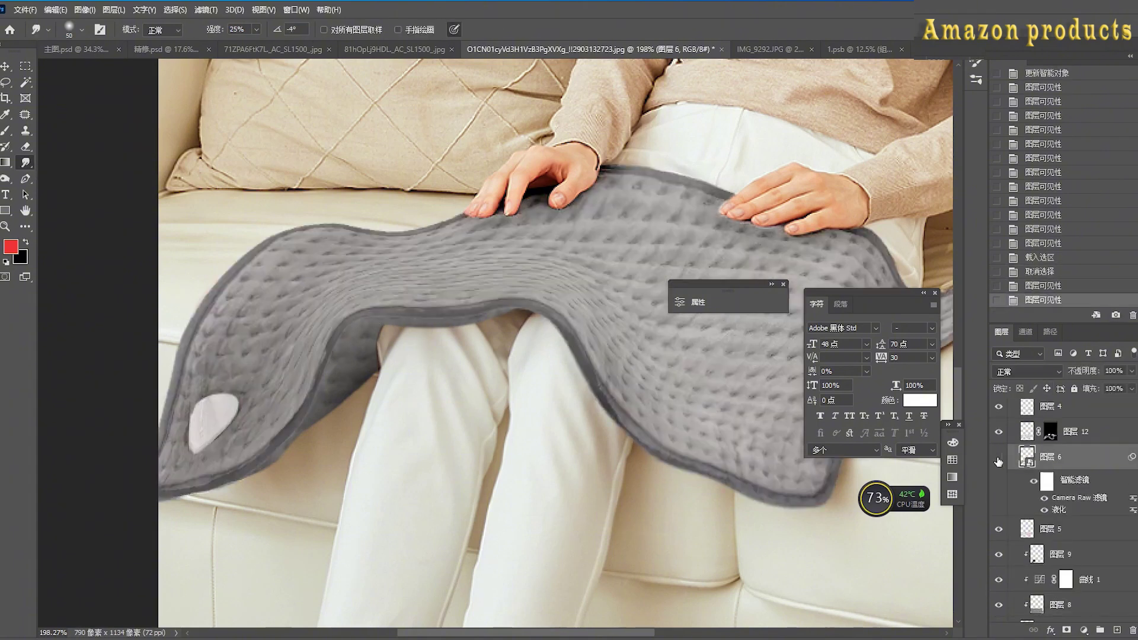
{"action": "left_click", "coordinate": [999, 460]}
{"action": "left_click", "coordinate": [999, 460]}
{"action": "left_click", "coordinate": [999, 432]}
{"action": "left_click", "coordinate": [999, 432]}
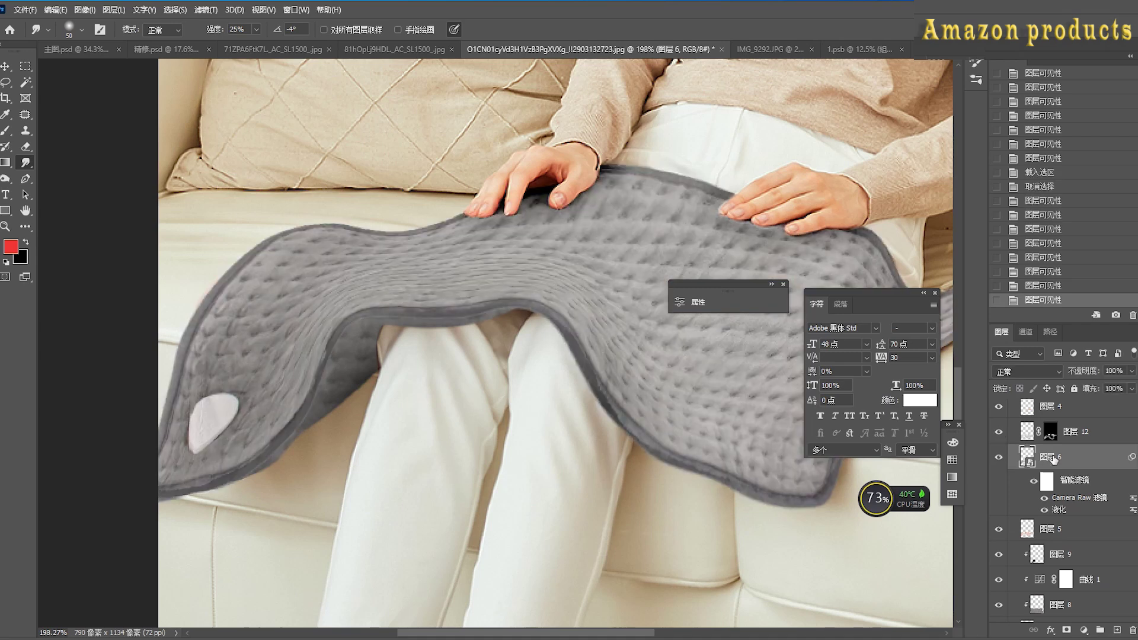
Duplicate and rasterize 图层 6, hide the original, and clip a second copy onto the rasterized one
{"action": "key", "text": "ctrl+j"}
{"action": "right_click", "coordinate": [1065, 460]}
{"action": "left_click", "coordinate": [1088, 336]}
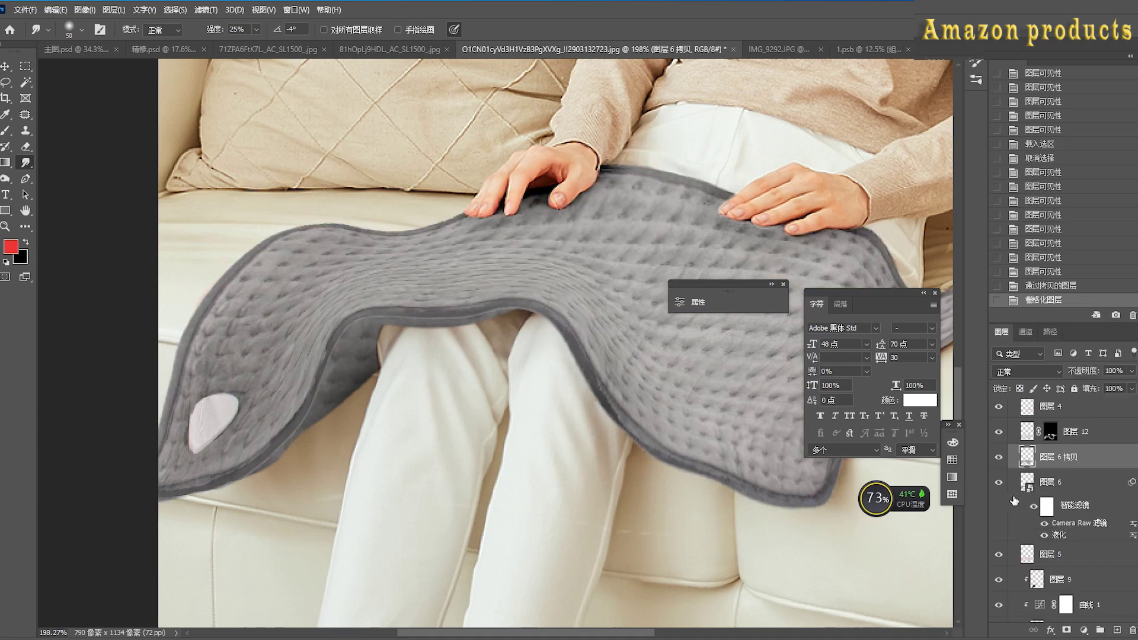
{"action": "left_click", "coordinate": [999, 482]}
{"action": "key", "text": "ctrl+j"}
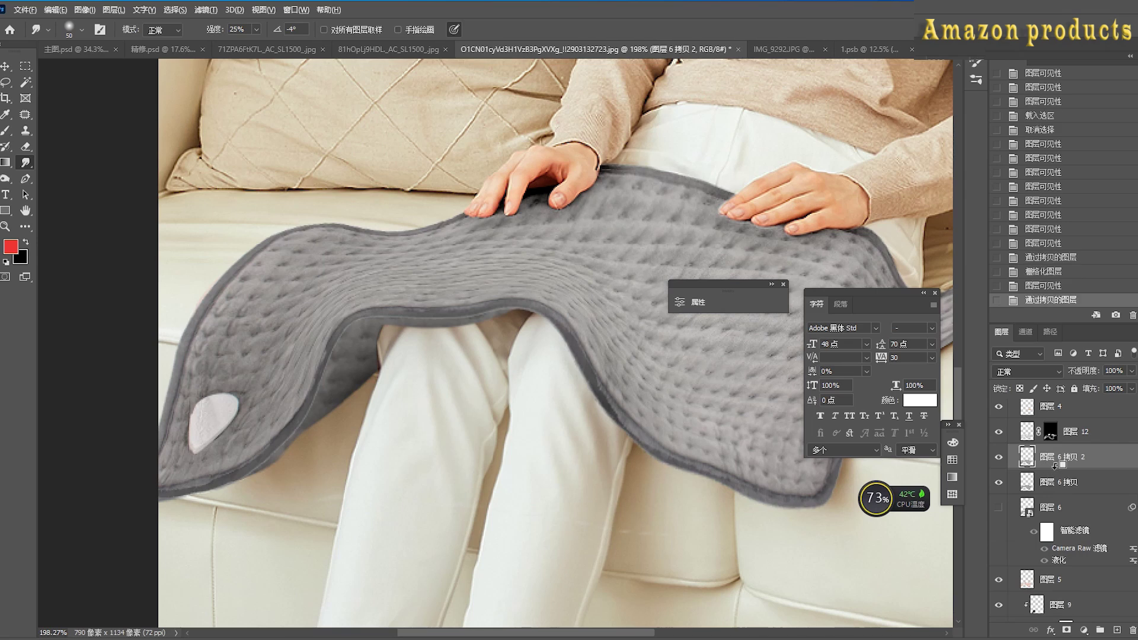
{"action": "key", "text": "ctrl+alt+g"}
Smudge along the pad's lower edge above the knees and down the left fold on 图层 6 拷贝 2
{"action": "left_click_drag", "start_coordinate": [374, 346], "coordinate": [394, 337]}
{"action": "key", "text": "ctrl+z"}
{"action": "scroll", "coordinate": [384, 352], "scroll_direction": "up", "scroll_amount": 5}
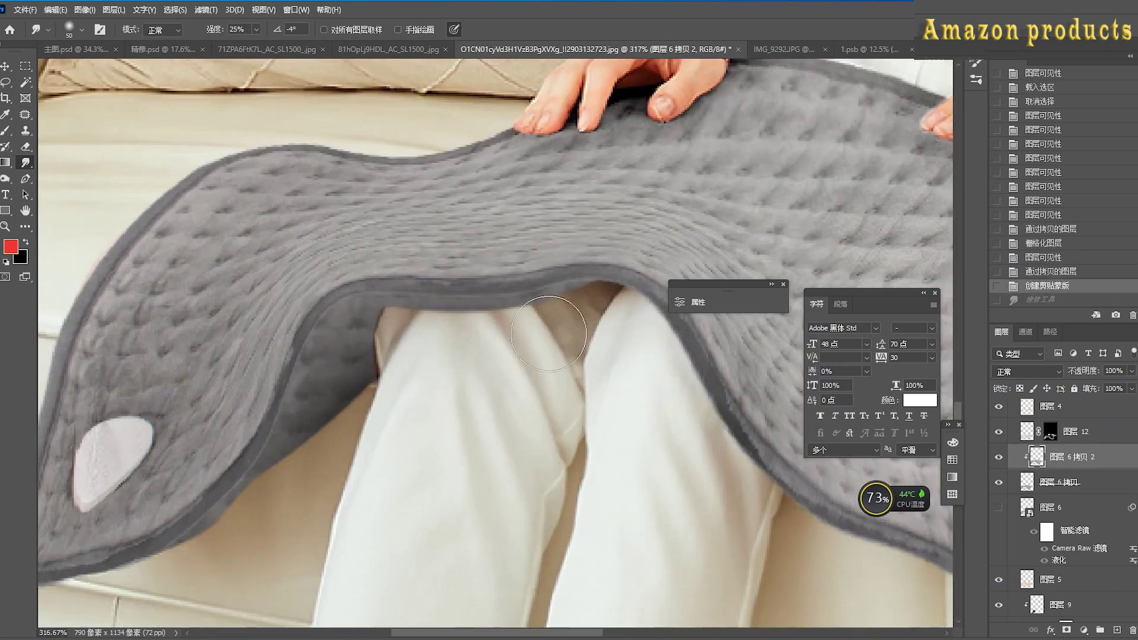
{"action": "left_click_drag", "start_coordinate": [551, 325], "coordinate": [571, 320]}
{"action": "left_click_drag", "start_coordinate": [571, 320], "coordinate": [572, 313]}
{"action": "left_click_drag", "start_coordinate": [566, 315], "coordinate": [525, 326]}
{"action": "left_click_drag", "start_coordinate": [513, 329], "coordinate": [501, 332]}
{"action": "mouse_move", "coordinate": [468, 334]}
{"action": "left_mouse_down"}
{"action": "mouse_move", "coordinate": [350, 330]}
{"action": "mouse_move", "coordinate": [266, 513]}
{"action": "mouse_move", "coordinate": [239, 520]}
{"action": "left_mouse_up"}
{"action": "left_click_drag", "start_coordinate": [239, 520], "coordinate": [249, 540]}
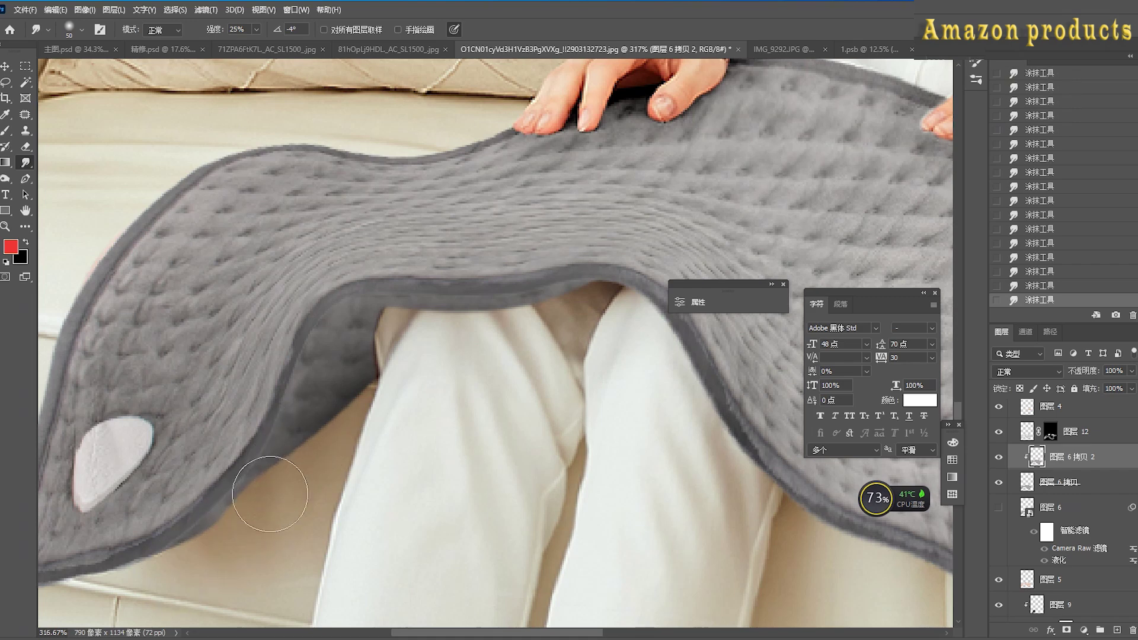
Lock the transparent pixels of 图层 6 拷贝 and smudge its lower-left edge
{"action": "left_click", "coordinate": [1067, 482]}
{"action": "left_click", "coordinate": [1019, 388]}
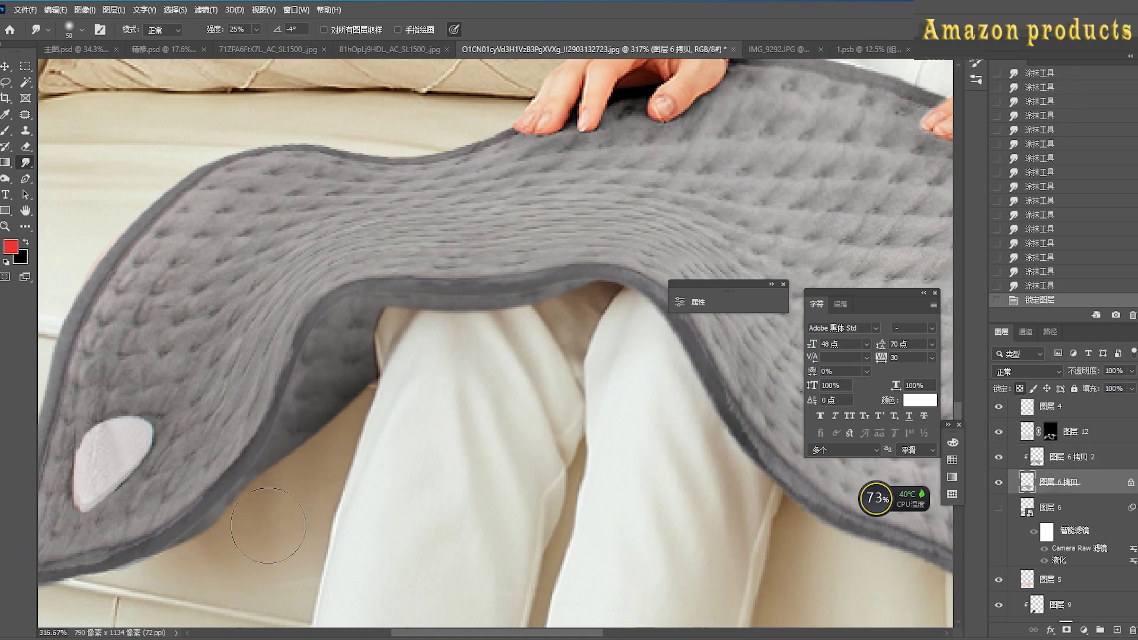
{"action": "left_click_drag", "start_coordinate": [256, 533], "coordinate": [230, 548]}
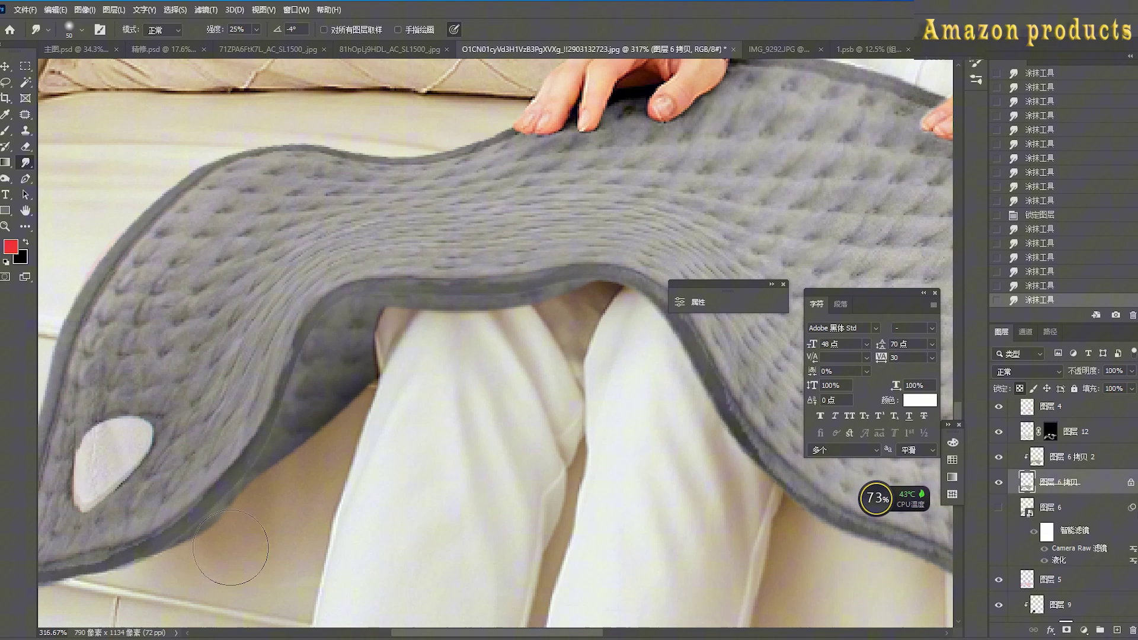
{"action": "left_click", "coordinate": [1027, 483], "text": "ctrl"}
{"action": "key", "text": "ctrl+d"}
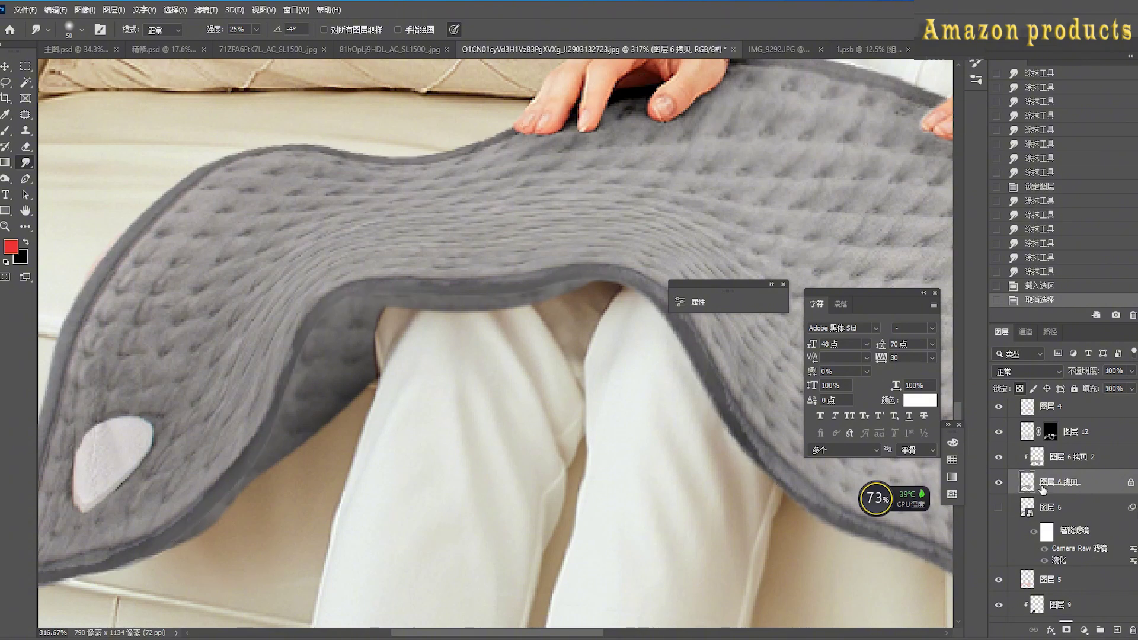
Compare the image with and without 图层 5, check that layer's outline, and leave the layer hidden
{"action": "left_click", "coordinate": [999, 582]}
{"action": "left_click", "coordinate": [999, 581]}
{"action": "left_click", "coordinate": [999, 582]}
{"action": "left_click", "coordinate": [999, 581]}
{"action": "left_click", "coordinate": [1027, 581], "text": "ctrl"}
{"action": "key", "text": "ctrl+d"}
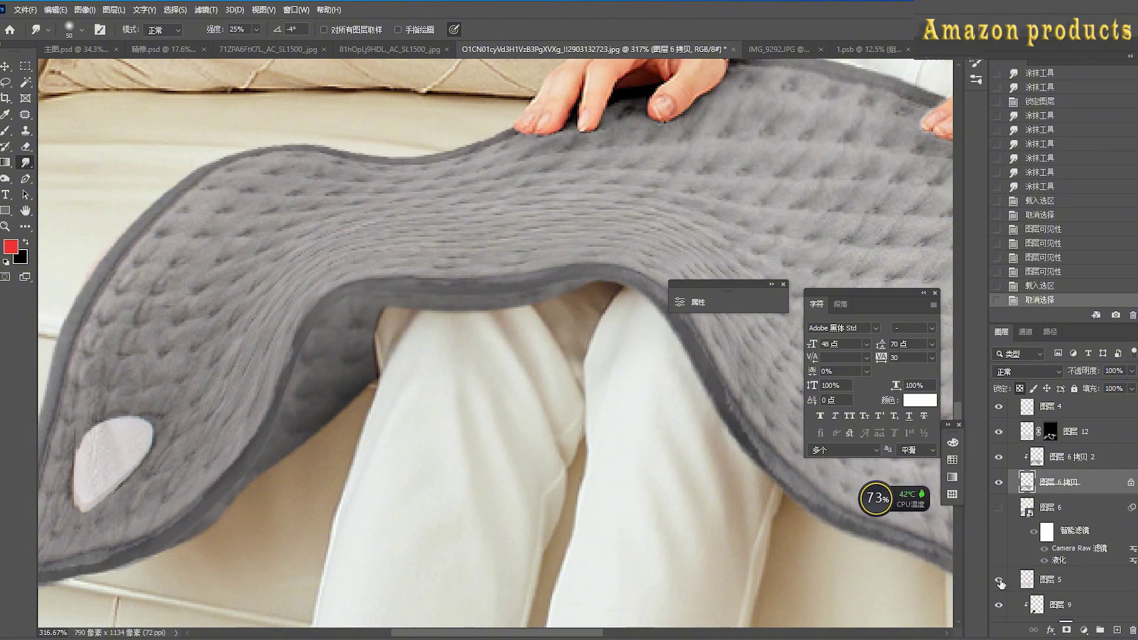
{"action": "left_click", "coordinate": [1000, 581]}
{"action": "left_click", "coordinate": [1000, 580]}
{"action": "left_click", "coordinate": [999, 581]}
{"action": "left_click", "coordinate": [999, 581]}
{"action": "left_click", "coordinate": [1000, 581]}
Examine the whole composite with the gray pad and collapse 组 1
{"action": "scroll", "coordinate": [492, 400], "scroll_direction": "down", "scroll_amount": 3}
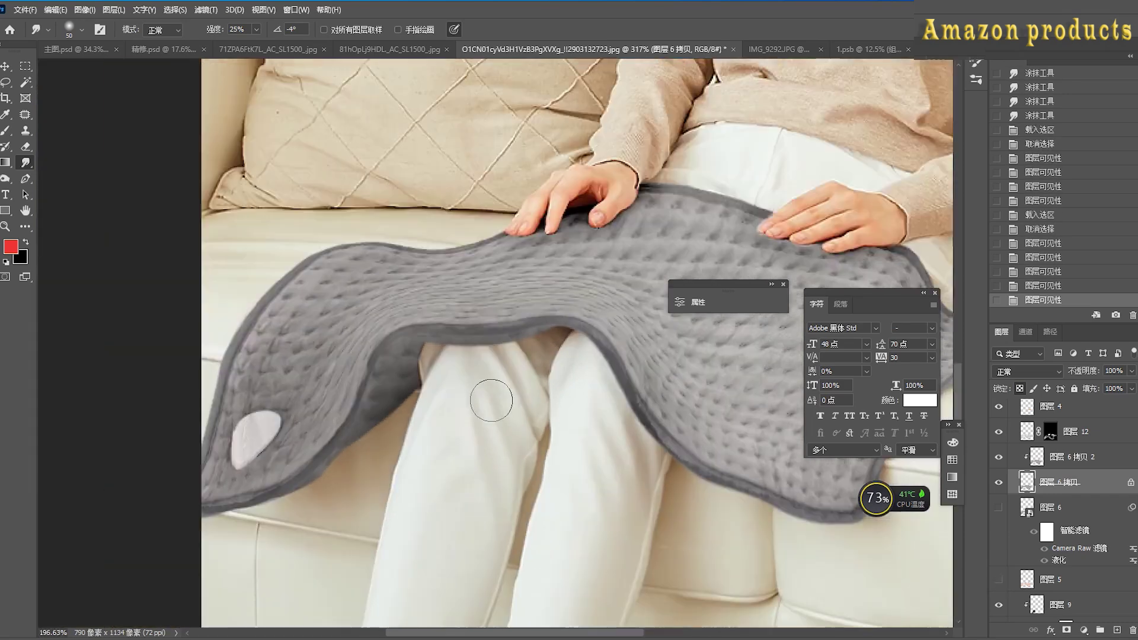
{"action": "scroll", "coordinate": [491, 401], "scroll_direction": "down", "scroll_amount": 2}
{"action": "scroll", "coordinate": [508, 402], "scroll_direction": "down", "scroll_amount": 1}
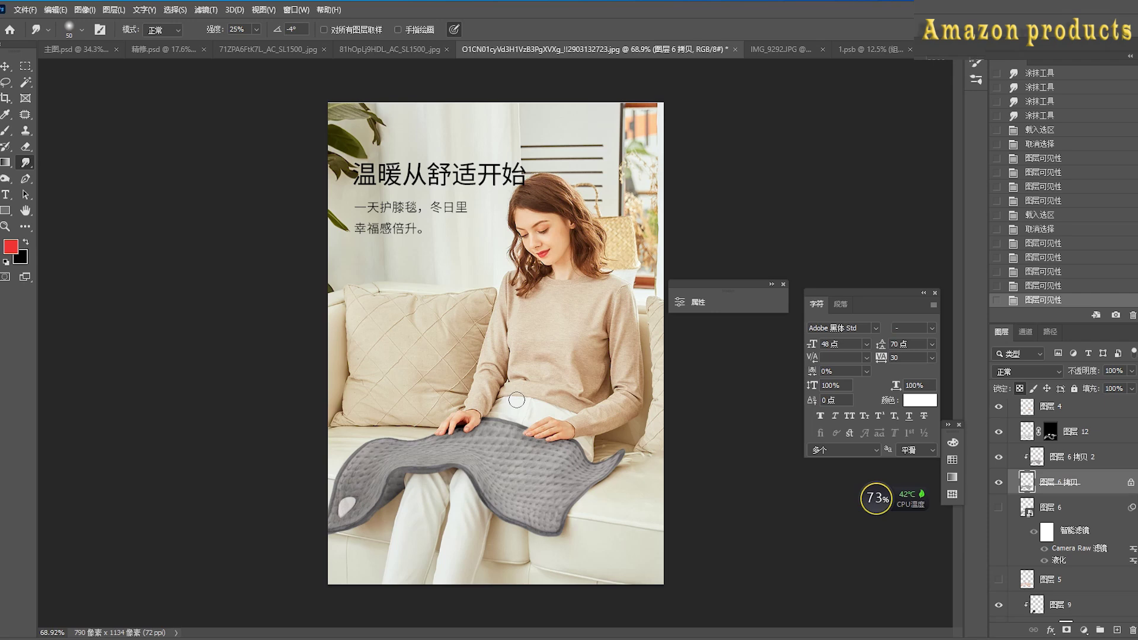
{"action": "scroll", "coordinate": [513, 406], "scroll_direction": "up", "scroll_amount": 1}
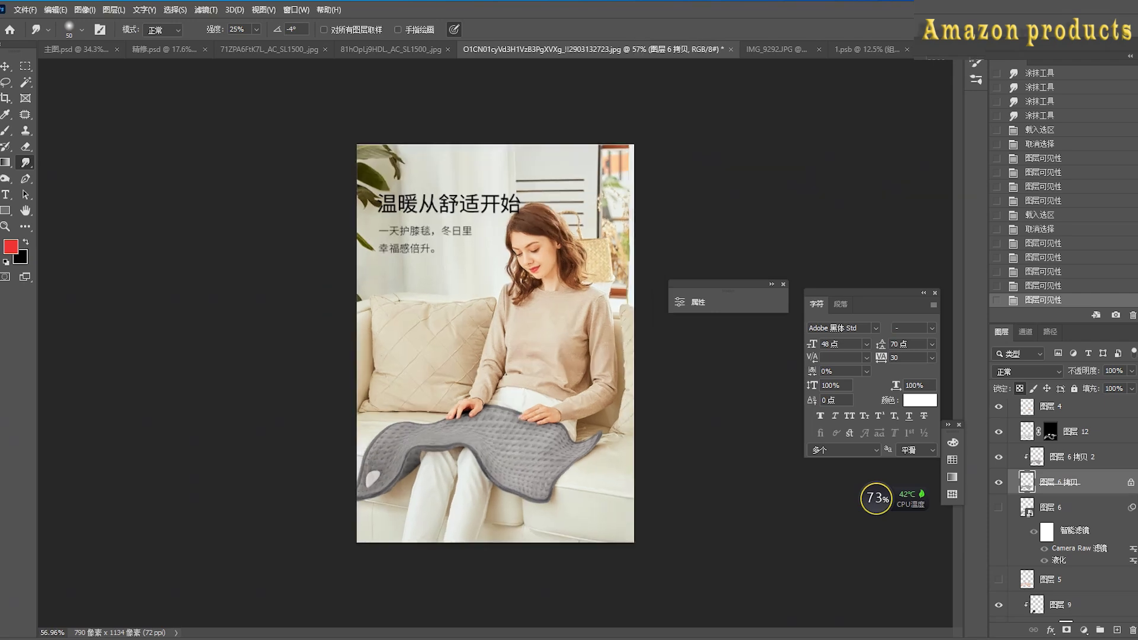
{"action": "scroll", "coordinate": [1037, 450], "scroll_direction": "up", "scroll_amount": 2}
{"action": "left_click", "coordinate": [1014, 408]}
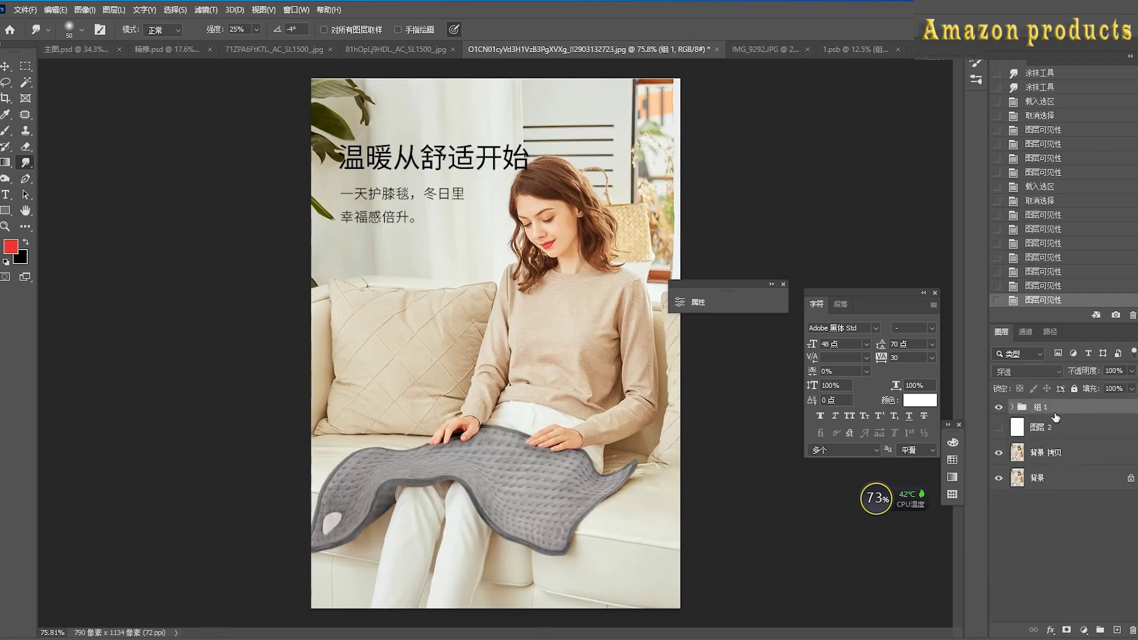
{"action": "scroll", "coordinate": [476, 373], "scroll_direction": "up", "scroll_amount": 2}
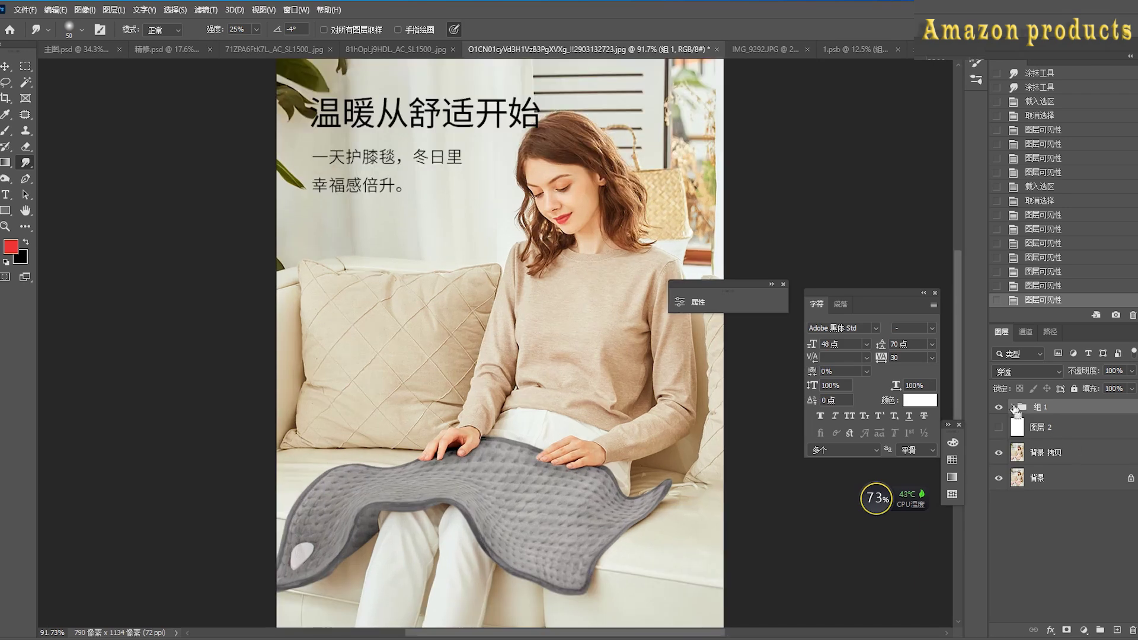
{"action": "left_click", "coordinate": [1013, 408]}
{"action": "scroll", "coordinate": [521, 411], "scroll_direction": "down", "scroll_amount": 4}
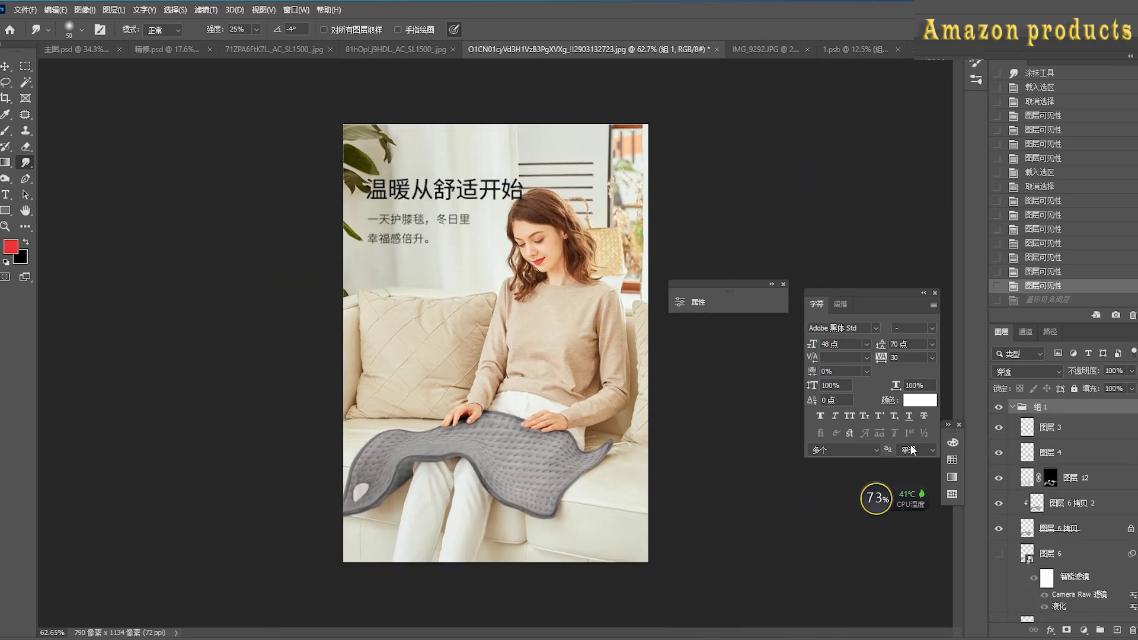
{"action": "left_click", "coordinate": [6, 66]}
{"action": "left_click", "coordinate": [1011, 408]}
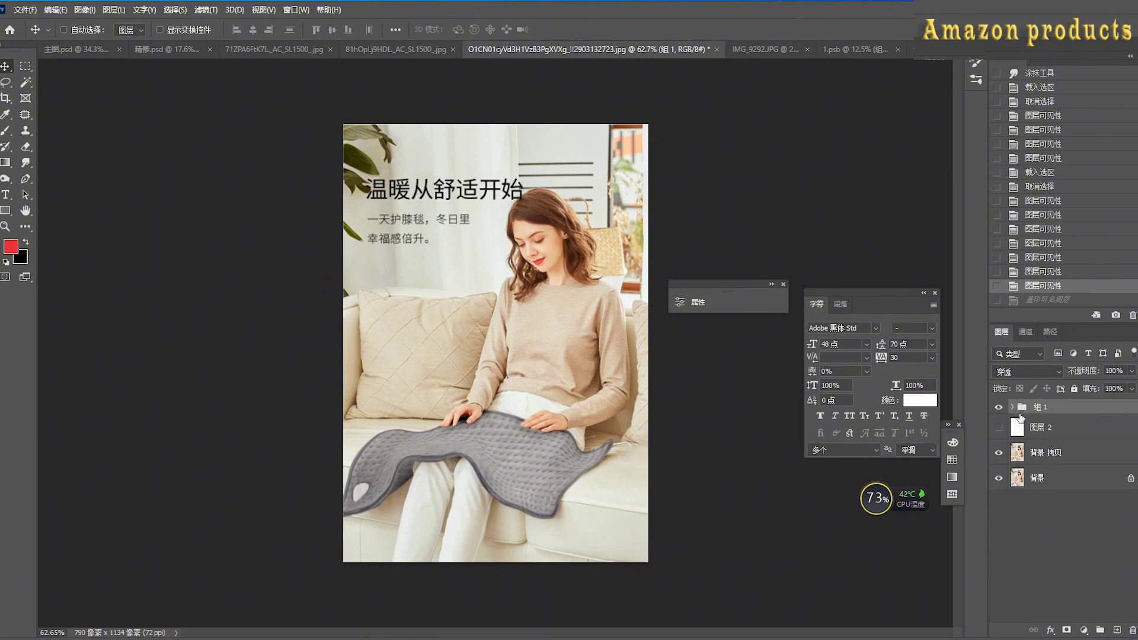
Bring the finished composite into 主图.psd as a new layer above 图层 31 and make it a clipping mask
{"action": "left_click", "coordinate": [156, 50]}
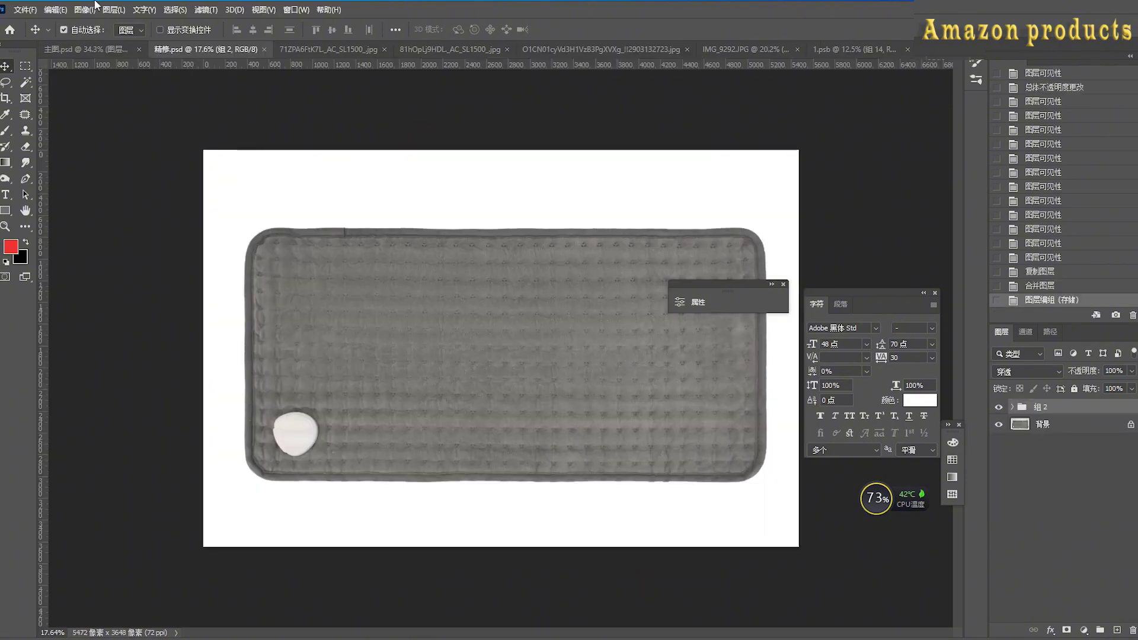
{"action": "left_click", "coordinate": [59, 49]}
{"action": "key", "text": "ctrl+j"}
{"action": "key", "text": "ctrl+alt+g"}
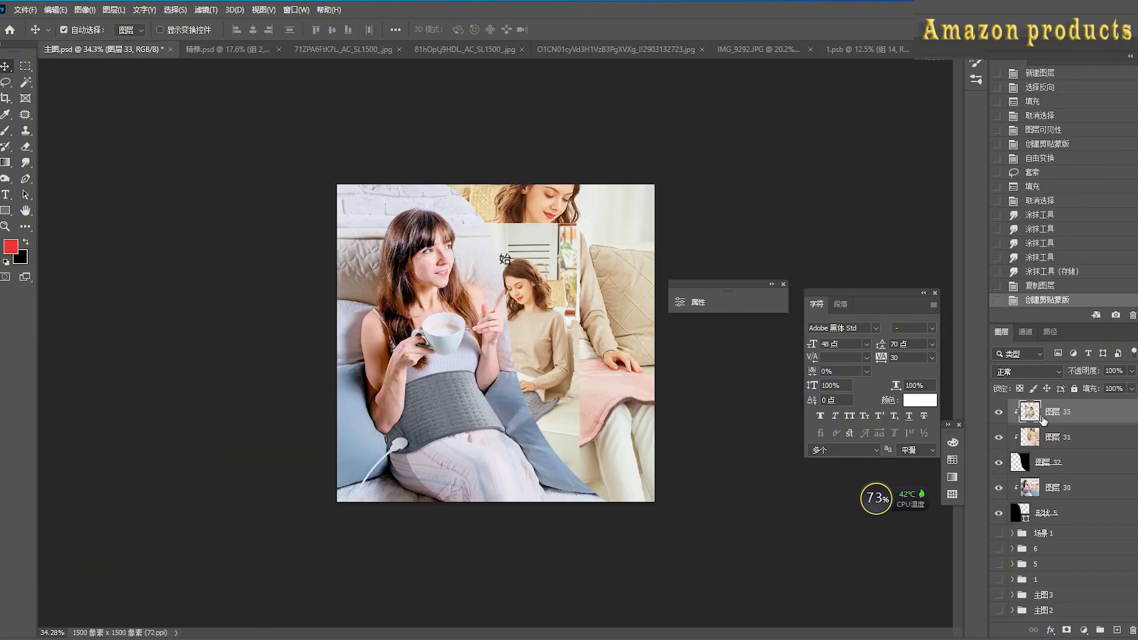
Flip 图层 33 horizontally, then scale and move it so the seated woman and her gray pad fill the area beside the first woman
{"action": "key", "text": "ctrl+t"}
{"action": "right_click", "coordinate": [534, 550]}
{"action": "left_click", "coordinate": [570, 534]}
{"action": "left_click_drag", "start_coordinate": [579, 462], "coordinate": [648, 556]}
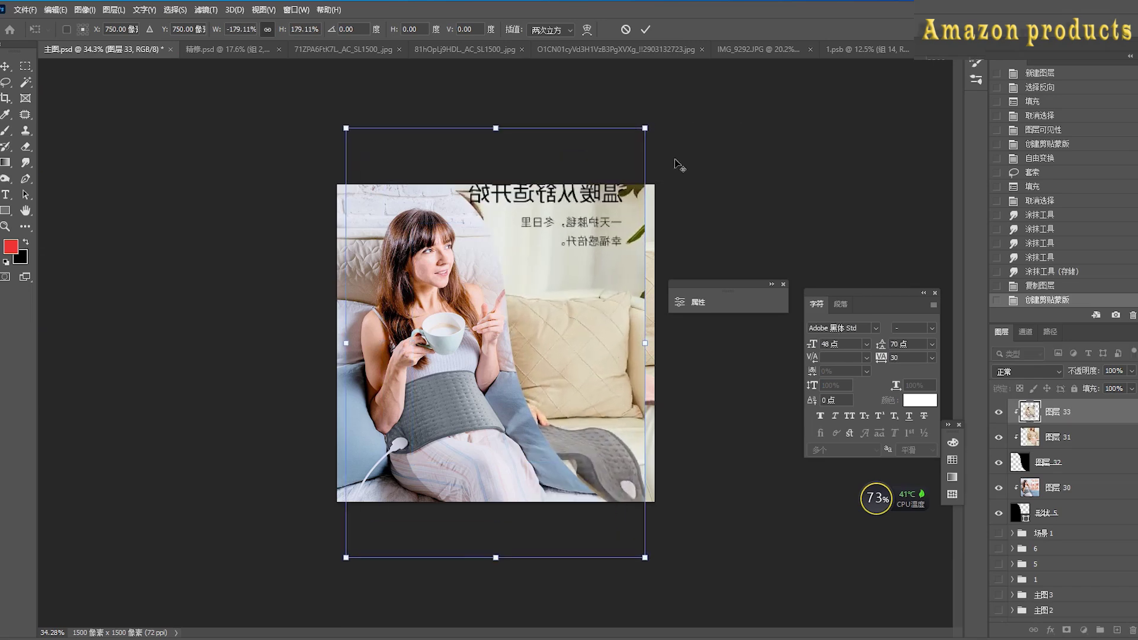
{"action": "left_click_drag", "start_coordinate": [582, 233], "coordinate": [699, 200]}
{"action": "left_click_drag", "start_coordinate": [765, 98], "coordinate": [715, 132]}
{"action": "left_click_drag", "start_coordinate": [681, 195], "coordinate": [658, 212]}
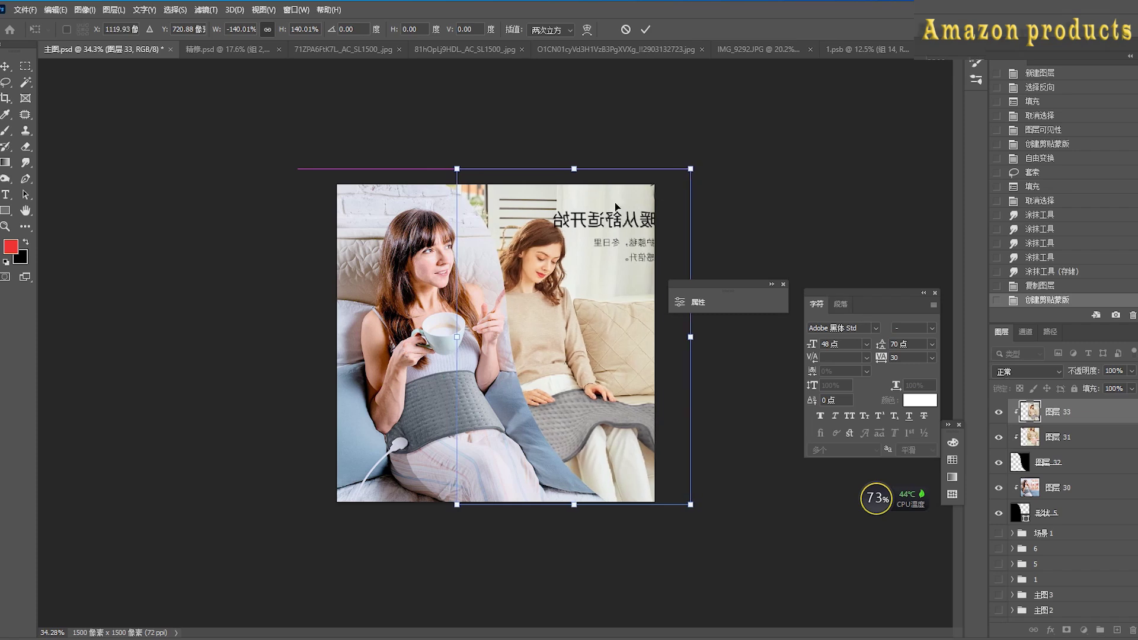
{"action": "left_click_drag", "start_coordinate": [691, 169], "coordinate": [712, 137]}
{"action": "left_click_drag", "start_coordinate": [678, 188], "coordinate": [700, 154]}
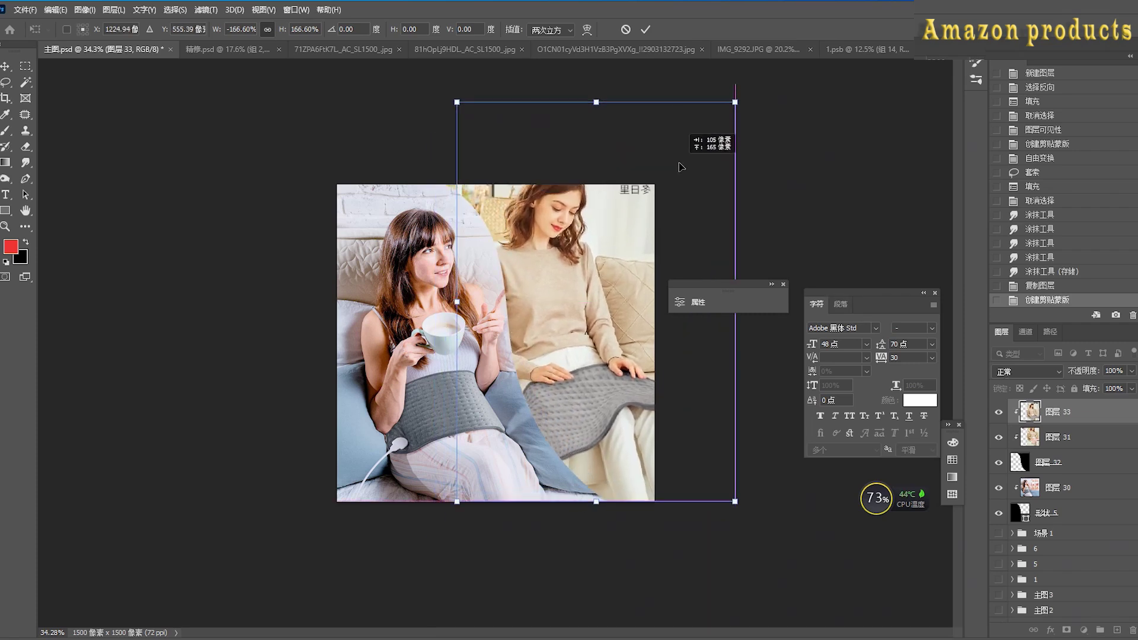
{"action": "left_click_drag", "start_coordinate": [734, 101], "coordinate": [748, 84]}
{"action": "mouse_move", "coordinate": [710, 133]}
{"action": "left_mouse_down"}
{"action": "mouse_move", "coordinate": [688, 121]}
{"action": "mouse_move", "coordinate": [701, 116]}
{"action": "left_mouse_up"}
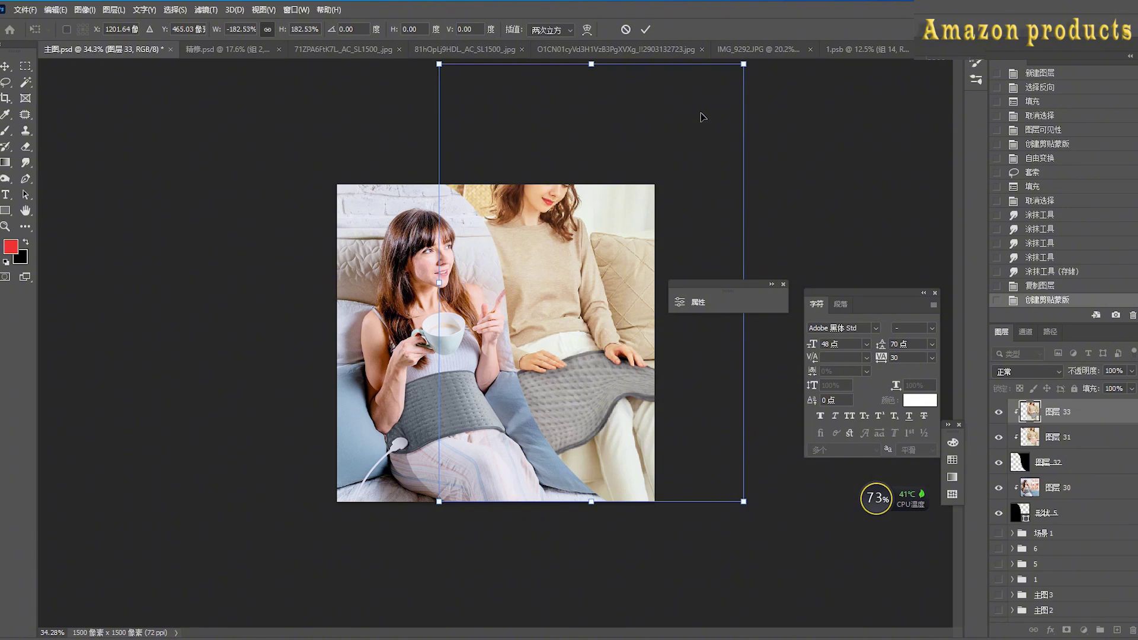
{"action": "left_click_drag", "start_coordinate": [744, 64], "coordinate": [698, 105]}
{"action": "key", "text": "Return"}
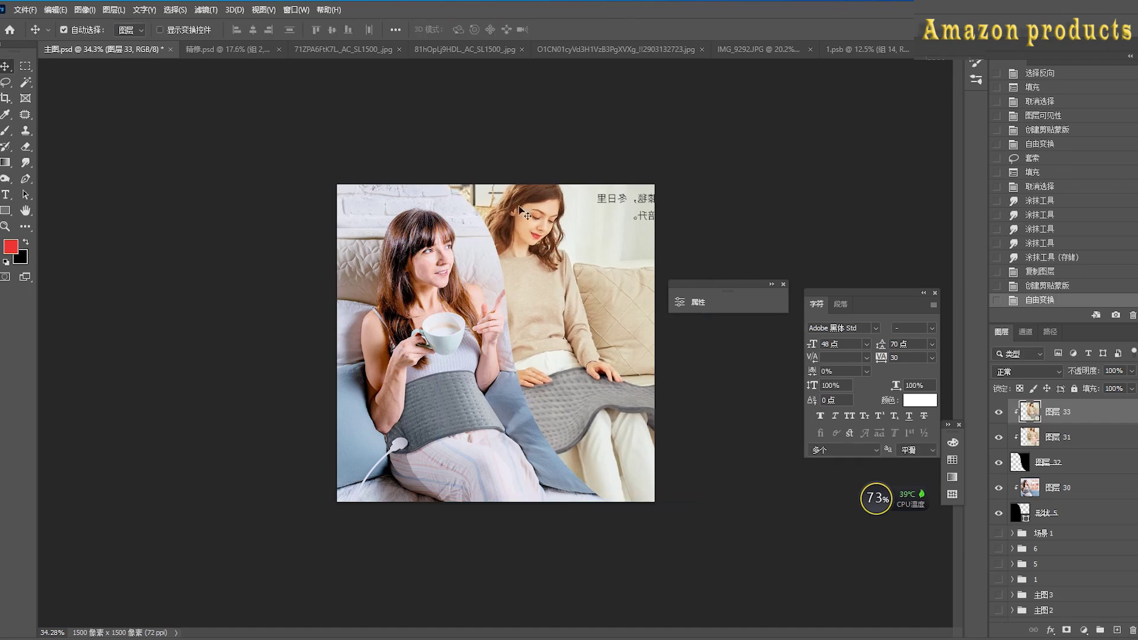
Patch out the mirrored Chinese text on the curtain of 图层 33 with clean curtain texture from nearby
{"action": "scroll", "coordinate": [495, 248], "scroll_direction": "up", "scroll_amount": 6}
{"action": "scroll", "coordinate": [492, 245], "scroll_direction": "up", "scroll_amount": 2}
{"action": "scroll", "coordinate": [492, 245], "scroll_direction": "down", "scroll_amount": 5}
{"action": "scroll", "coordinate": [492, 249], "scroll_direction": "up", "scroll_amount": 3}
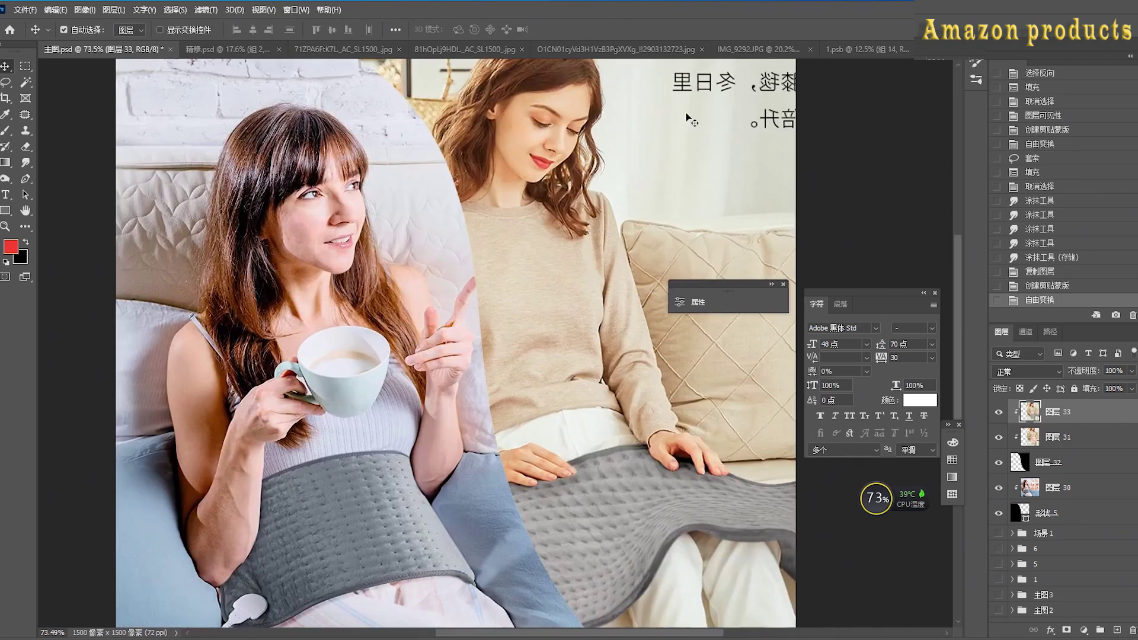
{"action": "key", "text": "j"}
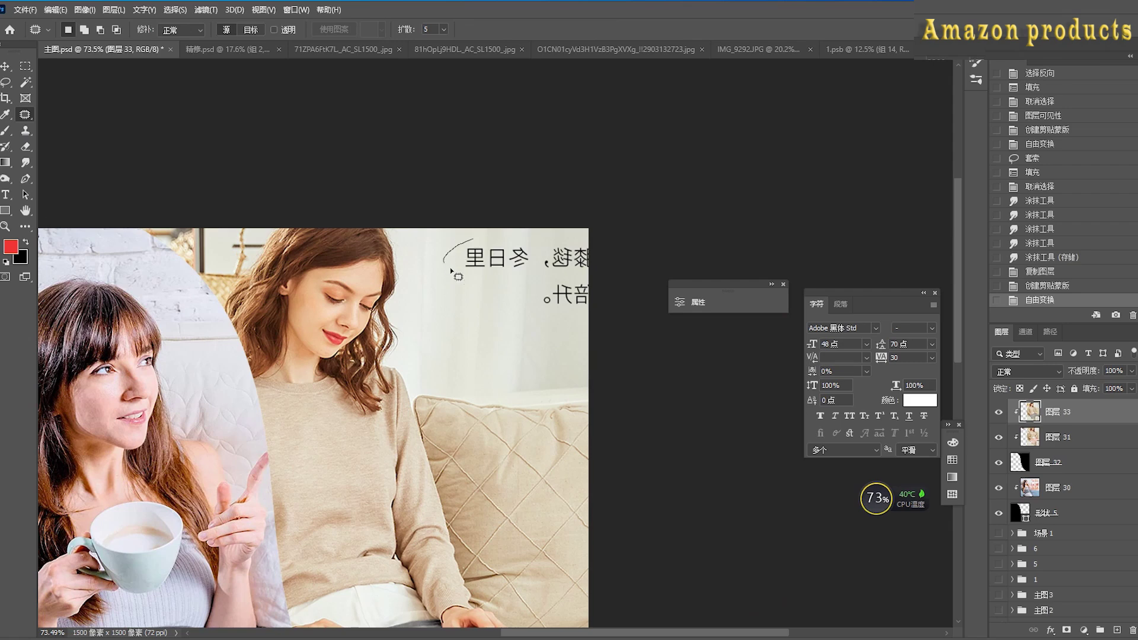
{"action": "left_click_drag", "start_coordinate": [450, 269], "coordinate": [534, 252]}
{"action": "left_click_drag", "start_coordinate": [516, 267], "coordinate": [511, 307]}
{"action": "key", "text": "ctrl+d"}
{"action": "mouse_move", "coordinate": [566, 234]}
{"action": "left_mouse_down"}
{"action": "mouse_move", "coordinate": [541, 323]}
{"action": "mouse_move", "coordinate": [592, 234]}
{"action": "left_mouse_up"}
{"action": "left_click_drag", "start_coordinate": [579, 275], "coordinate": [580, 295]}
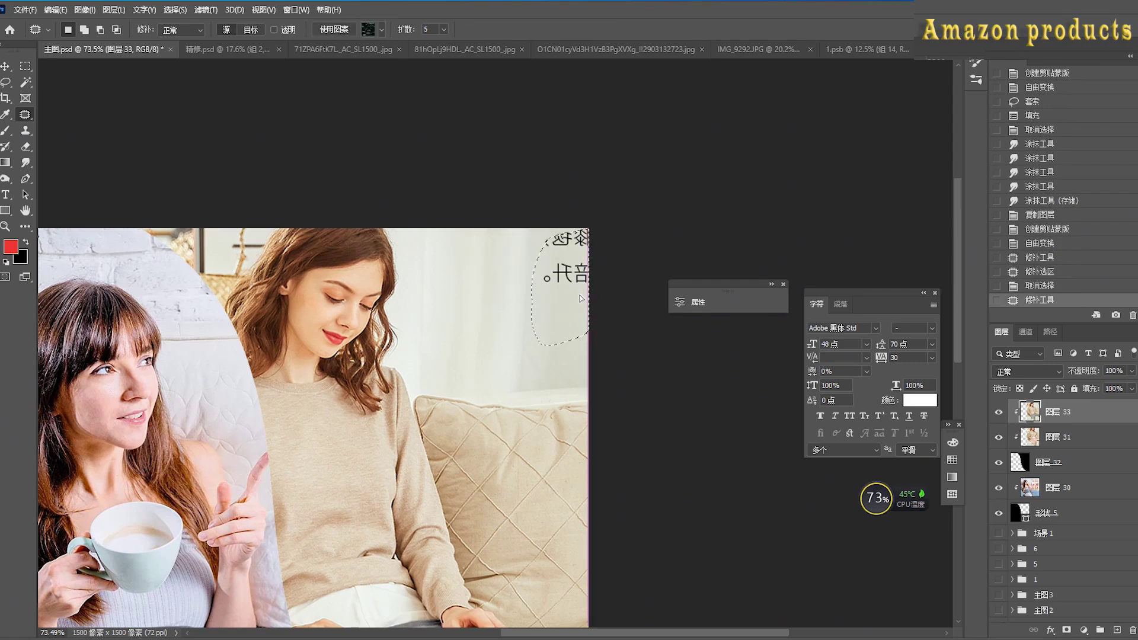
{"action": "key", "text": "ctrl+d"}
Smudge away the remaining text fragments along the upper-right curtain edge of 图层 33 with upward strokes at 25% strength
{"action": "left_click", "coordinate": [26, 163]}
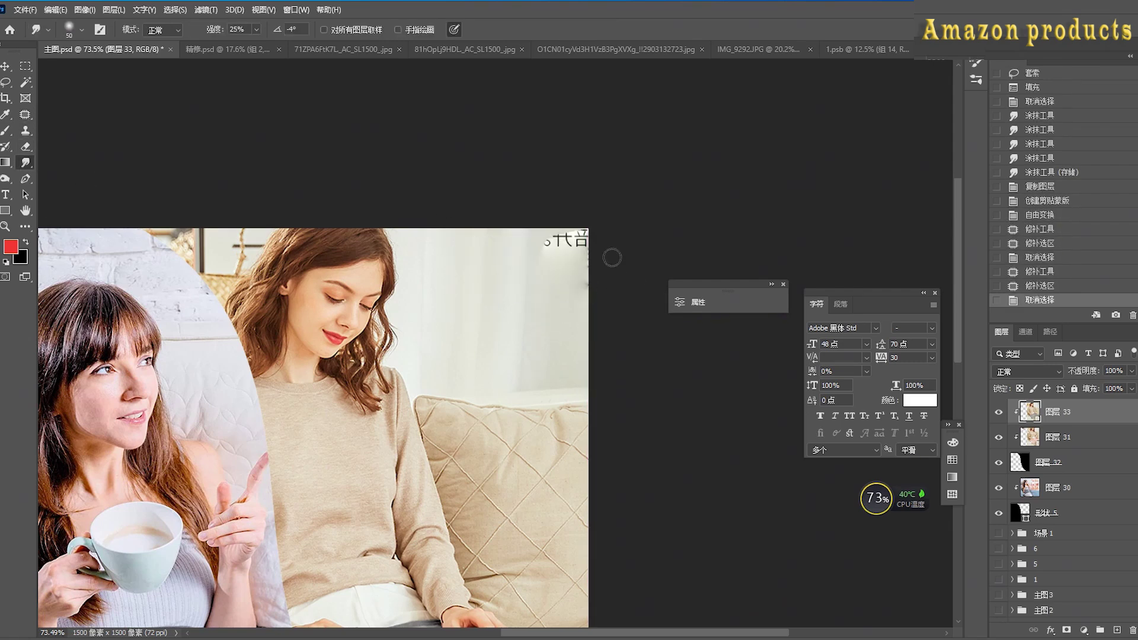
{"action": "left_click_drag", "start_coordinate": [612, 257], "coordinate": [615, 219]}
{"action": "right_click", "coordinate": [594, 256]}
{"action": "right_click", "coordinate": [526, 284]}
{"action": "left_click_drag", "start_coordinate": [621, 315], "coordinate": [625, 315]}
{"action": "mouse_move", "coordinate": [577, 256]}
{"action": "left_mouse_down"}
{"action": "mouse_move", "coordinate": [579, 190]}
{"action": "mouse_move", "coordinate": [566, 217]}
{"action": "left_mouse_up"}
{"action": "left_click_drag", "start_coordinate": [557, 254], "coordinate": [555, 217]}
{"action": "left_click_drag", "start_coordinate": [555, 249], "coordinate": [574, 205]}
{"action": "mouse_move", "coordinate": [555, 256]}
{"action": "left_mouse_down"}
{"action": "mouse_move", "coordinate": [552, 193]}
{"action": "mouse_move", "coordinate": [581, 208]}
{"action": "left_mouse_up"}
{"action": "mouse_move", "coordinate": [577, 264]}
{"action": "left_mouse_down"}
{"action": "mouse_move", "coordinate": [582, 208]}
{"action": "mouse_move", "coordinate": [598, 206]}
{"action": "left_mouse_up"}
{"action": "left_click_drag", "start_coordinate": [576, 279], "coordinate": [584, 207]}
{"action": "left_click_drag", "start_coordinate": [571, 339], "coordinate": [572, 204]}
{"action": "left_click_drag", "start_coordinate": [557, 267], "coordinate": [557, 177]}
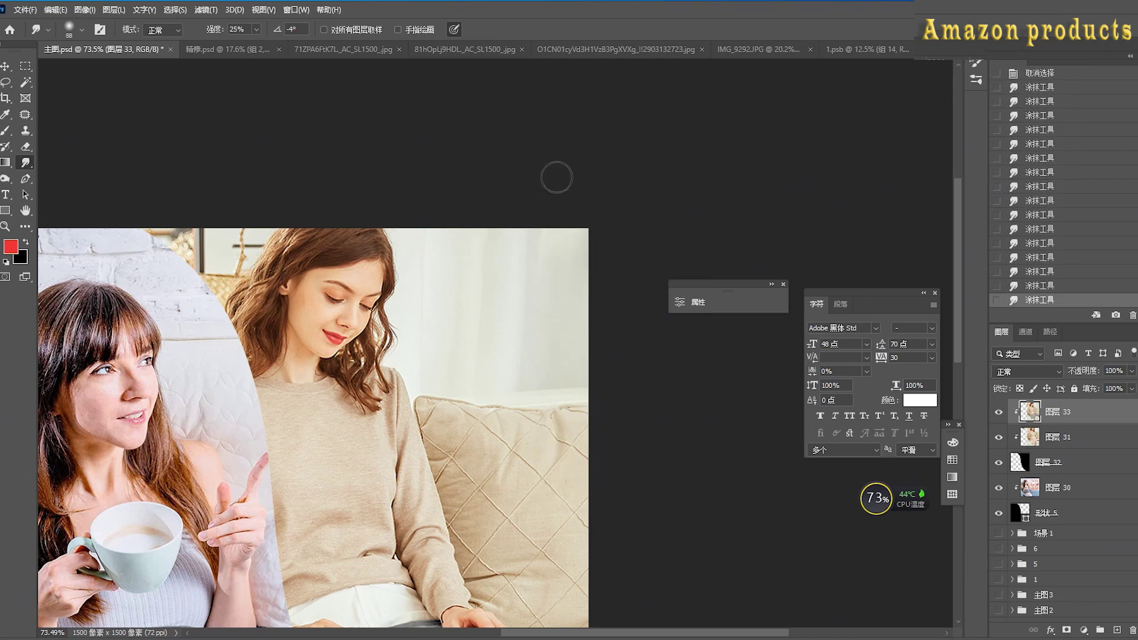
{"action": "scroll", "coordinate": [601, 297], "scroll_direction": "down", "scroll_amount": 3}
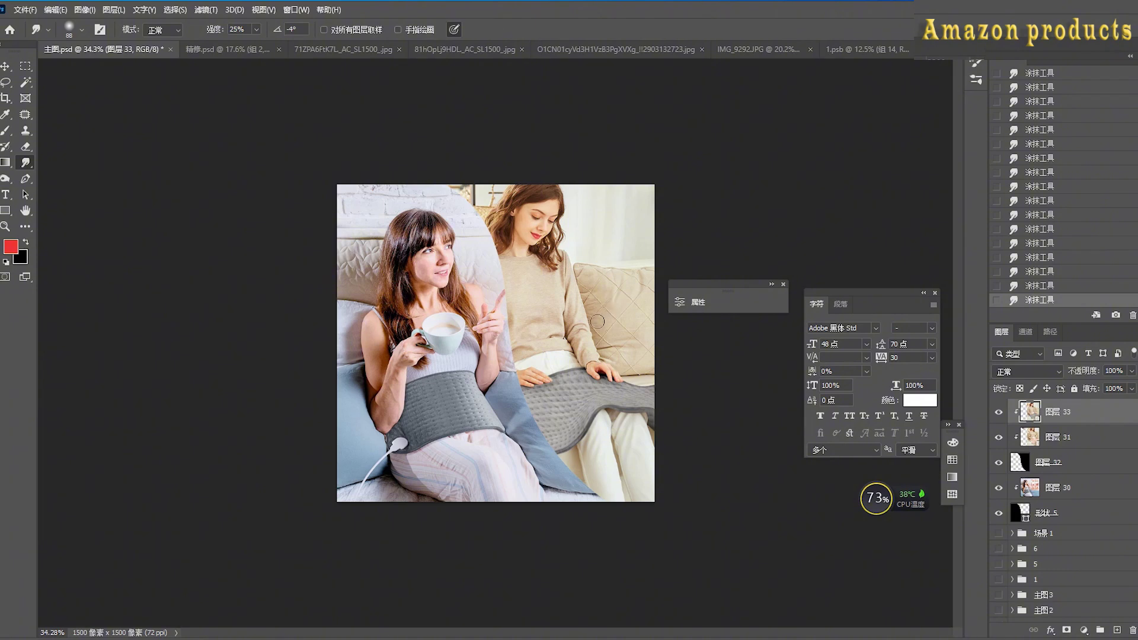
{"action": "left_click", "coordinate": [5, 66]}
Select 图层 30 and toggle its visibility to compare its gray pad with the one on the second woman
{"action": "scroll", "coordinate": [507, 427], "scroll_direction": "up", "scroll_amount": 3}
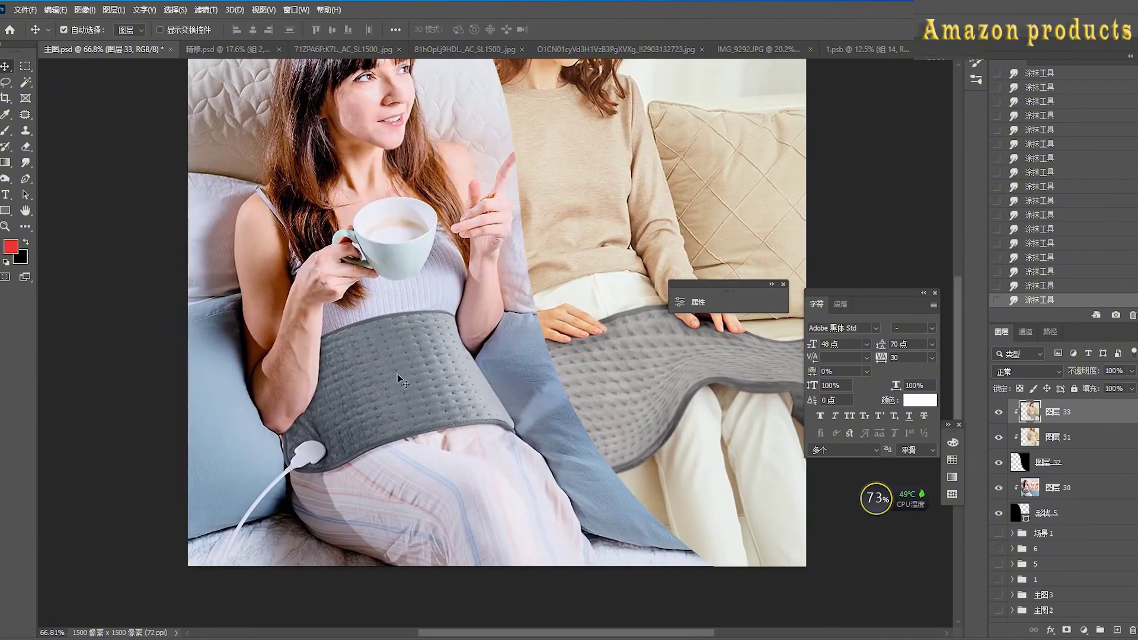
{"action": "left_click", "coordinate": [398, 375]}
{"action": "left_click", "coordinate": [998, 487]}
{"action": "left_click", "coordinate": [998, 487]}
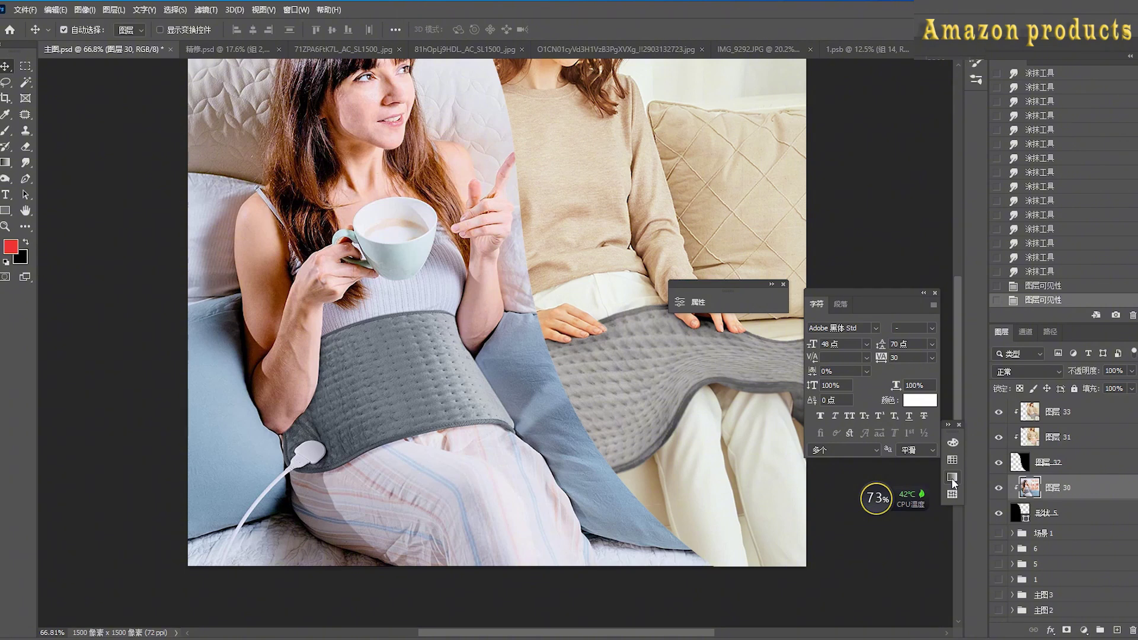
{"action": "scroll", "coordinate": [495, 325], "scroll_direction": "down", "scroll_amount": 2}
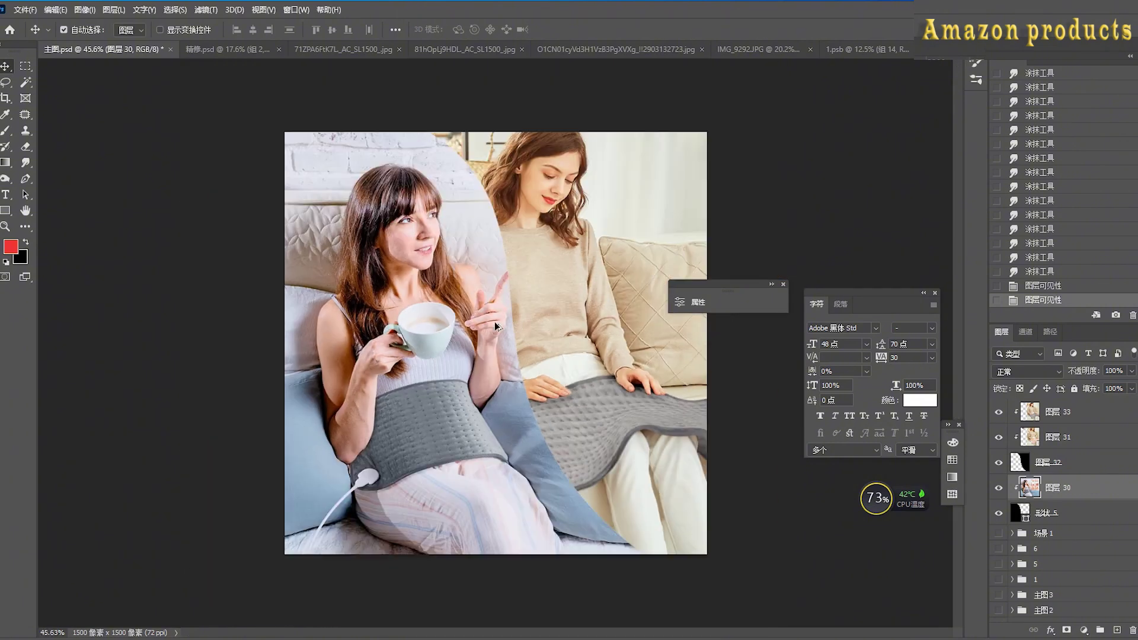
{"action": "scroll", "coordinate": [400, 367], "scroll_direction": "up", "scroll_amount": 1}
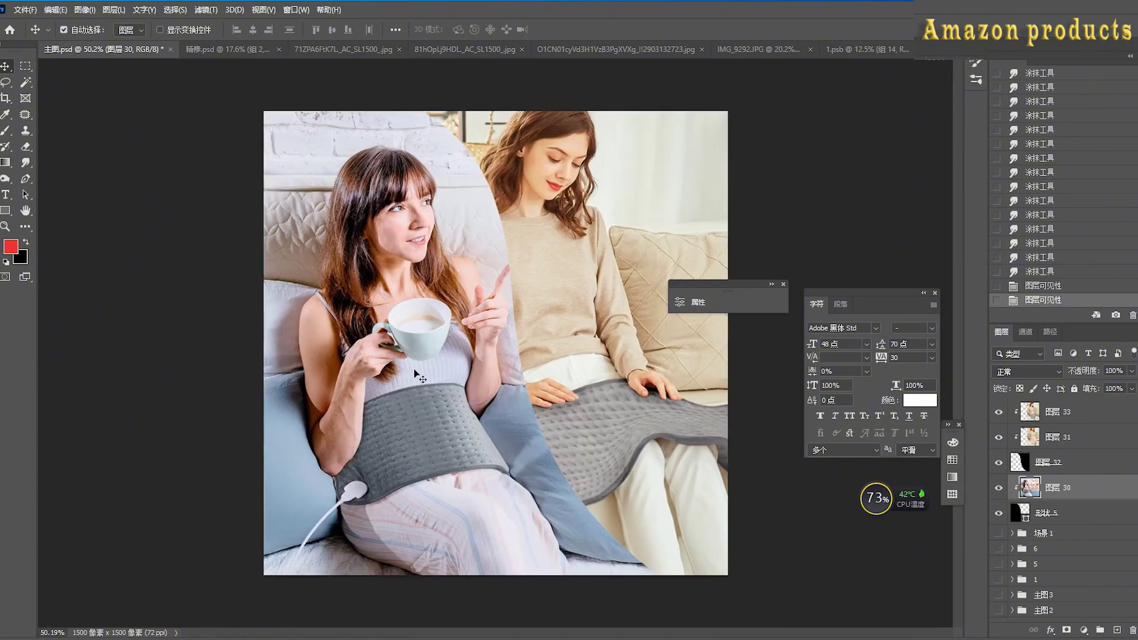
{"action": "left_click", "coordinate": [1000, 488]}
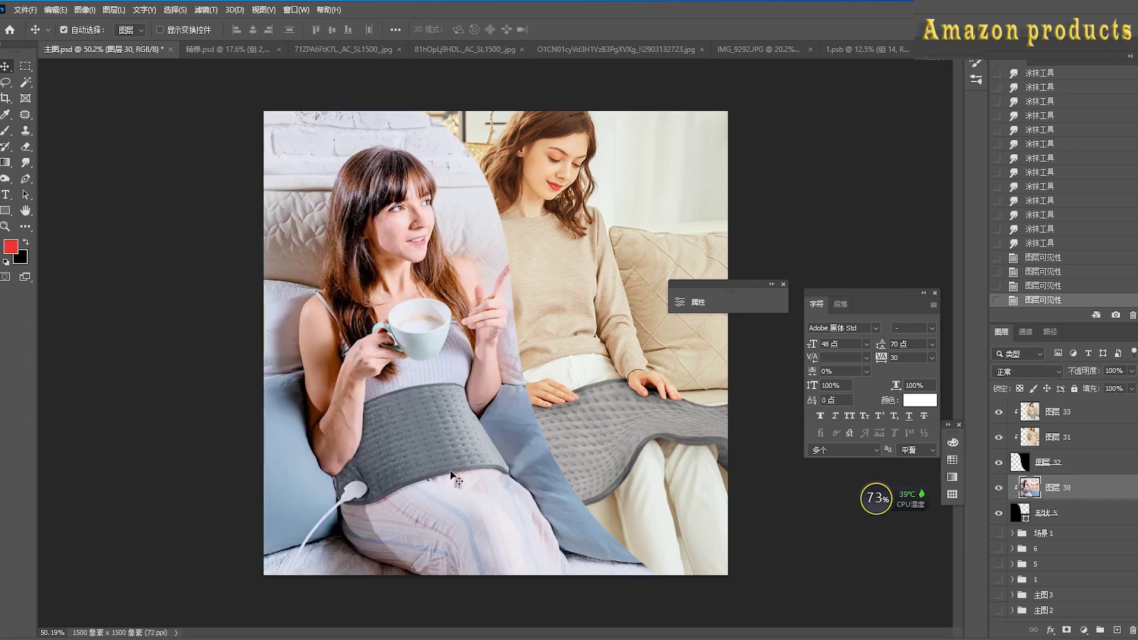
Select the gray pad on the first woman's lap in 图层 30 with additive Magic Wand picks at tolerance 32
{"action": "left_click", "coordinate": [1084, 630]}
{"action": "left_click", "coordinate": [7, 44]}
{"action": "left_click", "coordinate": [26, 82]}
{"action": "left_click", "coordinate": [411, 439]}
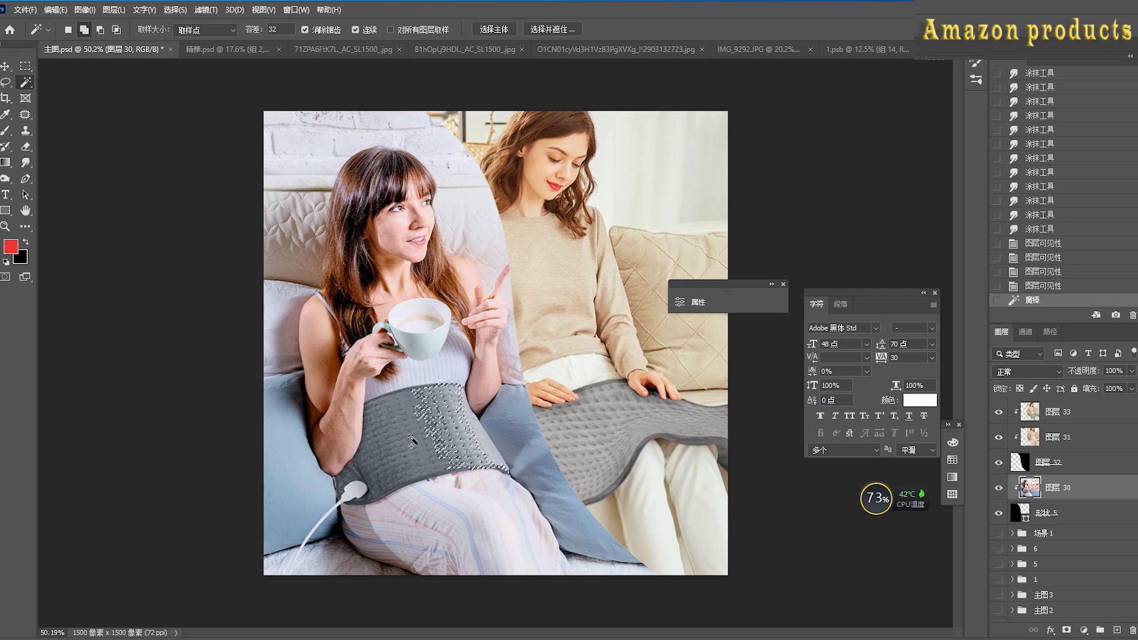
{"action": "left_click", "coordinate": [396, 441]}
{"action": "left_click", "coordinate": [379, 462]}
{"action": "left_click", "coordinate": [375, 473]}
{"action": "left_click", "coordinate": [468, 422]}
{"action": "left_click", "coordinate": [481, 452]}
{"action": "left_click", "coordinate": [417, 432]}
{"action": "left_click", "coordinate": [420, 428]}
{"action": "left_click", "coordinate": [423, 423]}
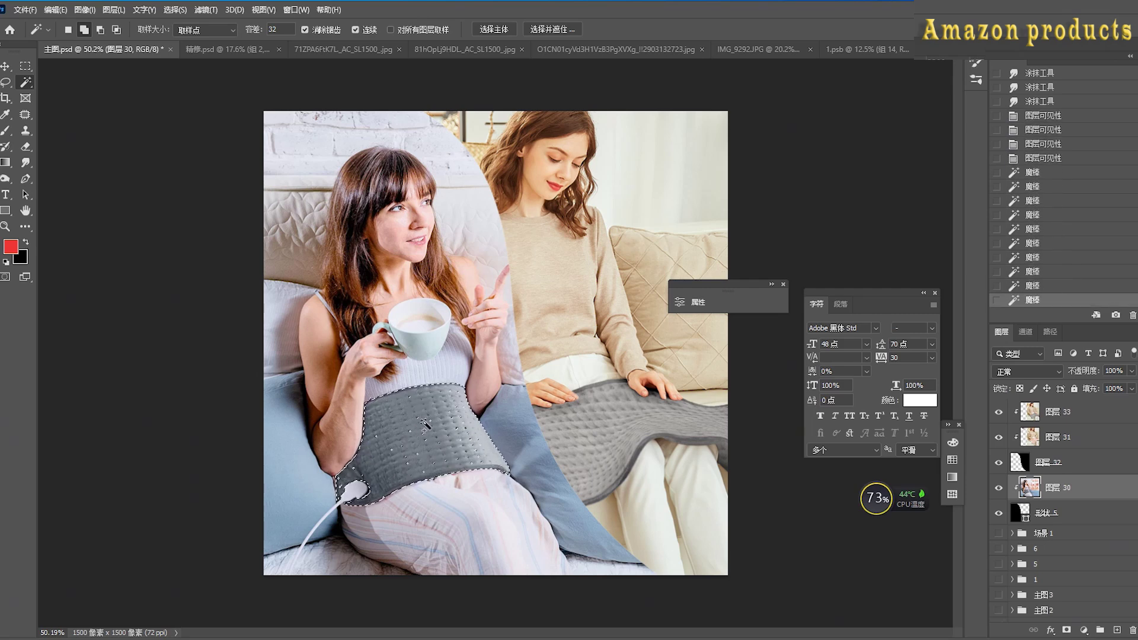
Add a Hue/Saturation adjustment layer masked to the selected pad and set its saturation to -100
{"action": "left_click", "coordinate": [1084, 630]}
{"action": "left_click", "coordinate": [1093, 504]}
{"action": "left_click_drag", "start_coordinate": [587, 415], "coordinate": [522, 418]}
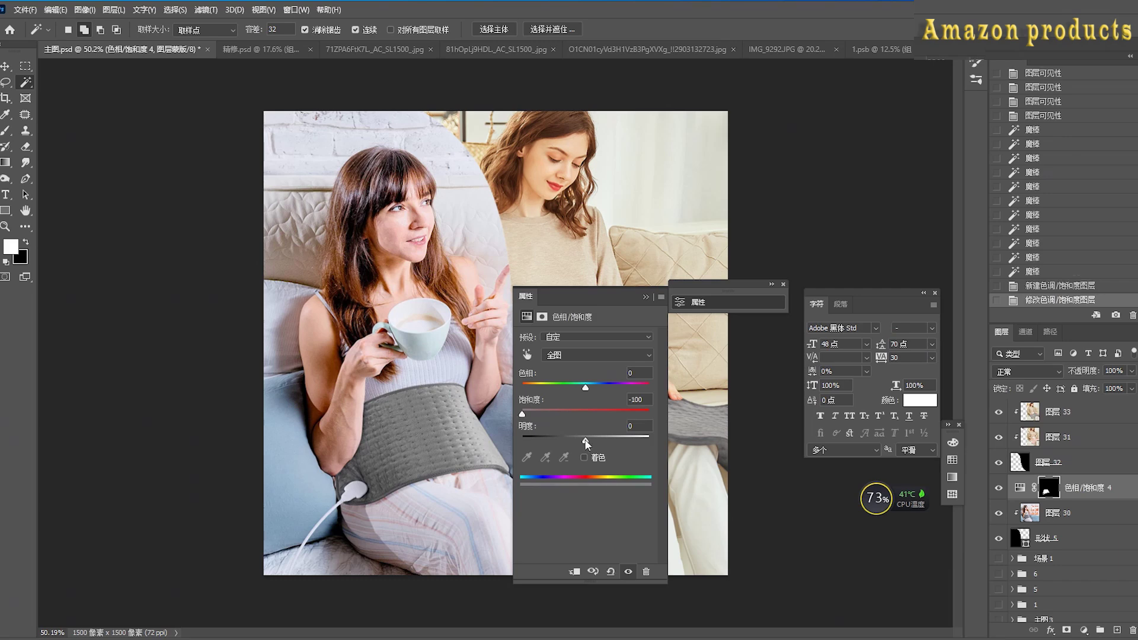
{"action": "left_click_drag", "start_coordinate": [586, 441], "coordinate": [583, 443]}
{"action": "left_click", "coordinate": [646, 297]}
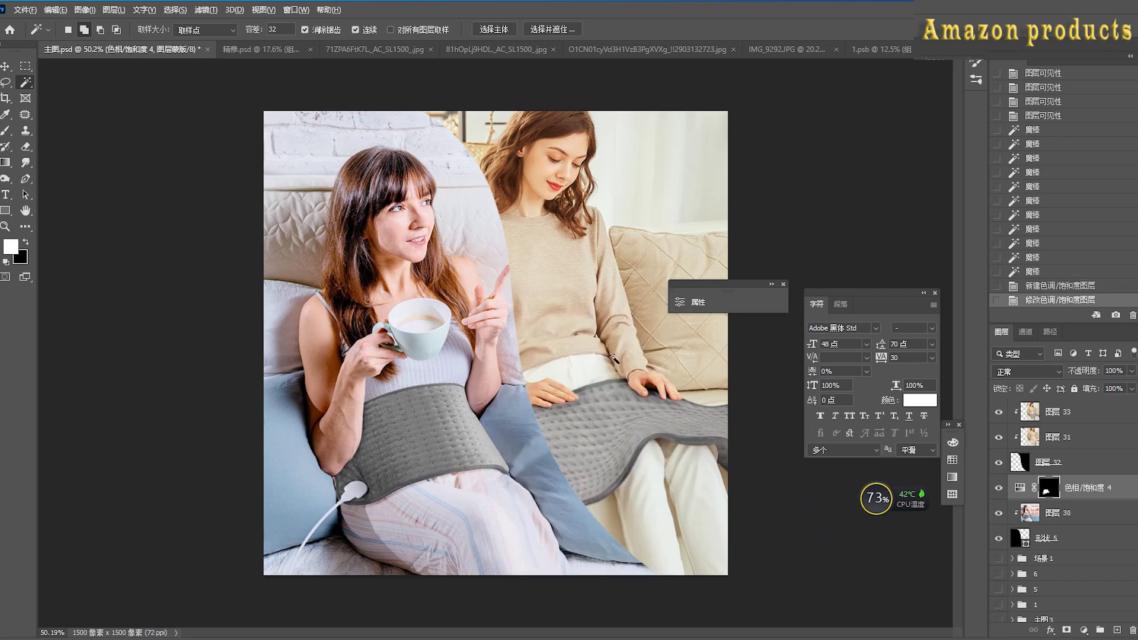
Compare the first woman's pad with and without the 色相/饱和度 4 adjustment
{"action": "scroll", "coordinate": [536, 327], "scroll_direction": "down", "scroll_amount": 2}
{"action": "scroll", "coordinate": [537, 327], "scroll_direction": "up", "scroll_amount": 1}
{"action": "left_click", "coordinate": [998, 489]}
{"action": "left_click", "coordinate": [998, 488]}
{"action": "left_click", "coordinate": [998, 488]}
{"action": "left_click", "coordinate": [998, 489]}
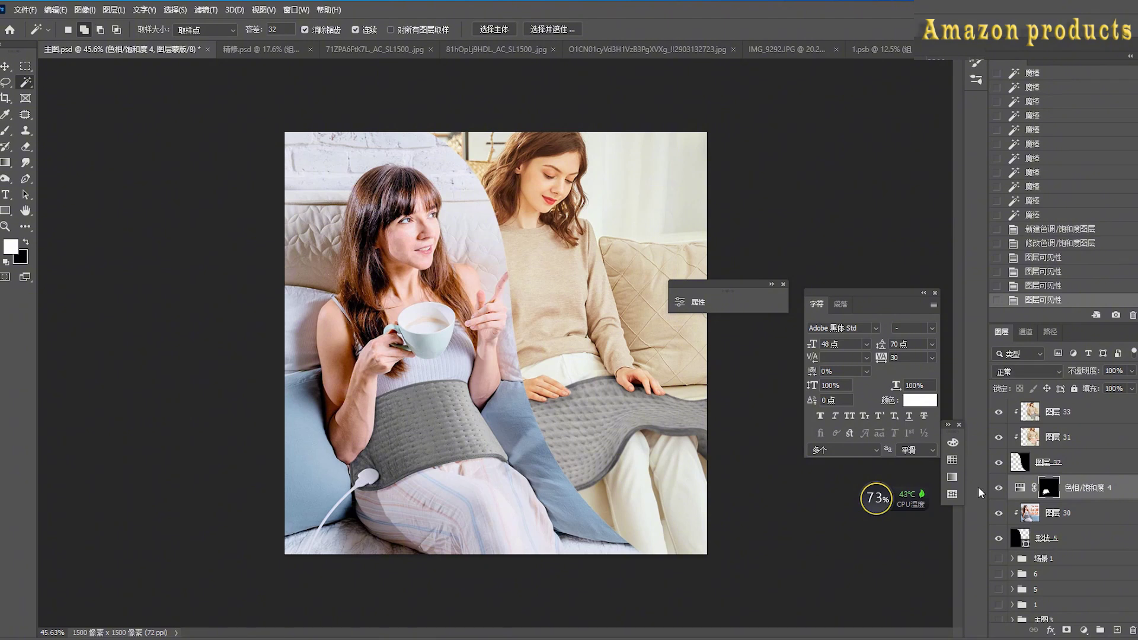
Merge 图层 33 with 图层 31 and convert the merged layer to a smart object
{"action": "key", "text": "v"}
{"action": "left_click", "coordinate": [1067, 411]}
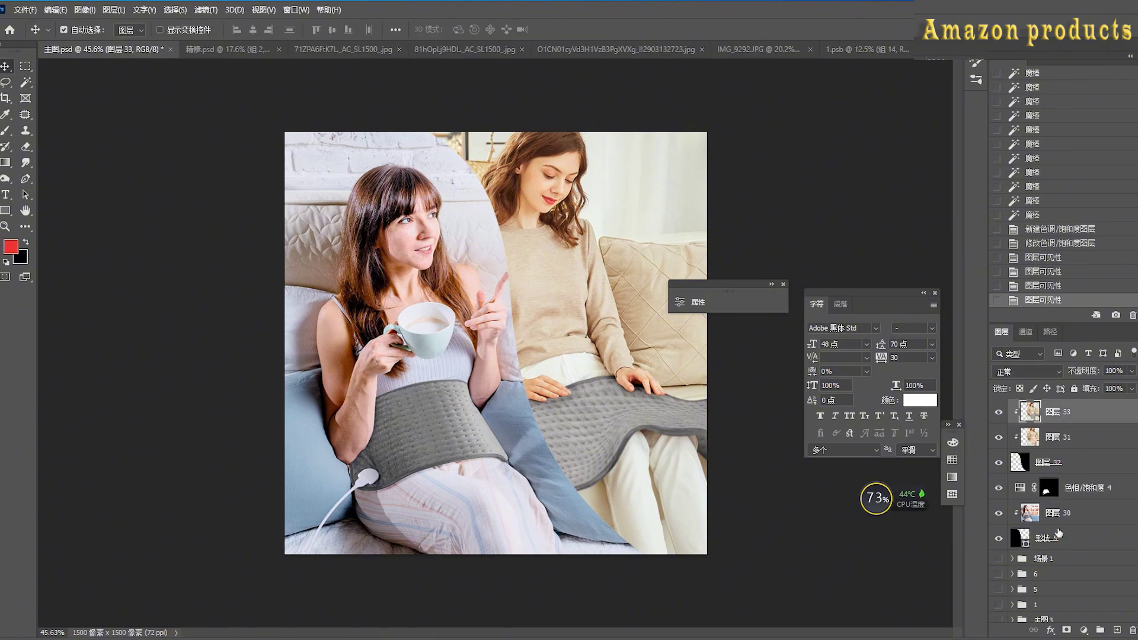
{"action": "left_click", "coordinate": [1084, 629]}
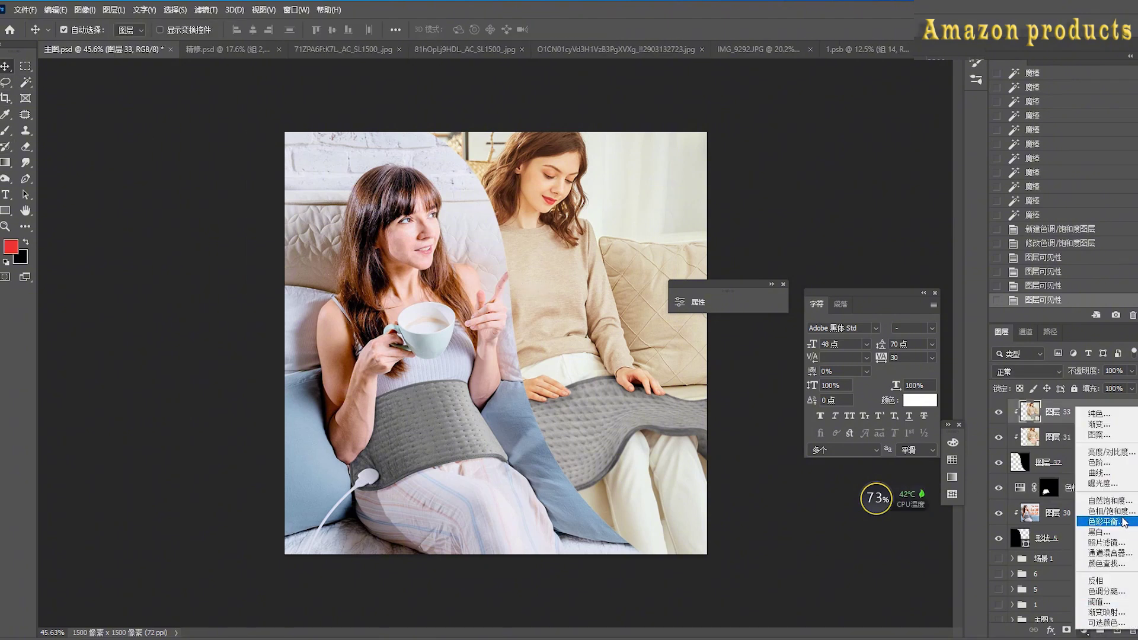
{"action": "left_click", "coordinate": [990, 489]}
{"action": "left_click", "coordinate": [1054, 434], "text": "ctrl"}
{"action": "key", "text": "ctrl+e"}
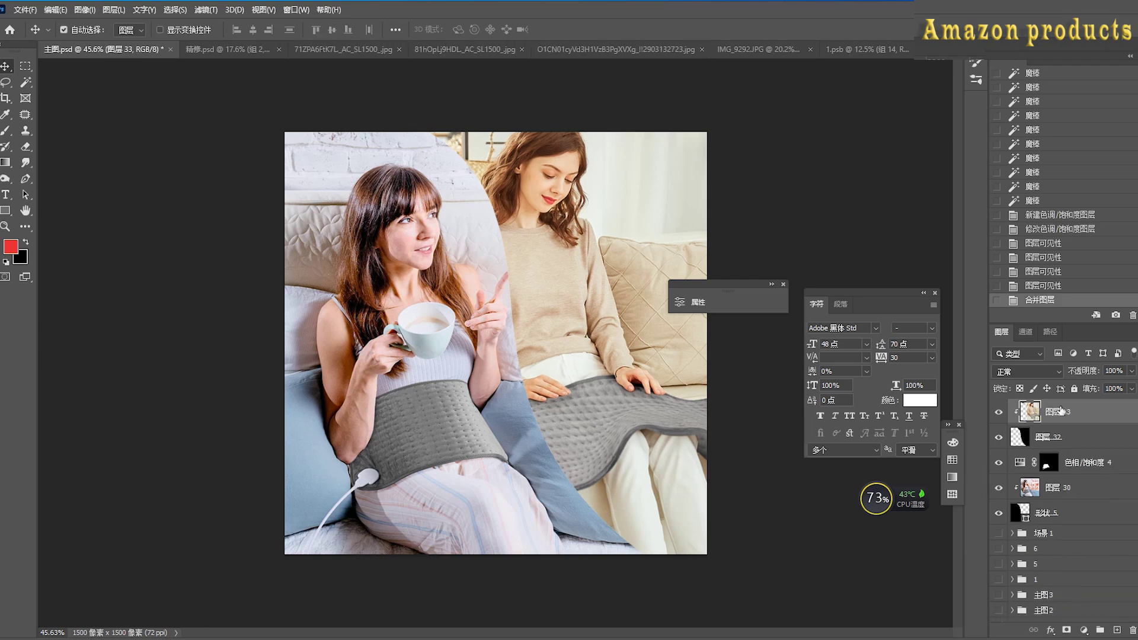
{"action": "right_click", "coordinate": [1053, 422]}
{"action": "left_click", "coordinate": [1085, 292]}
Apply a Camera Raw filter to 图层 33: temperature -7, highlights +2, shadows -14, whites +1, blacks -7, texture +2, clarity +5, dehaze +6
{"action": "left_click", "coordinate": [203, 10]}
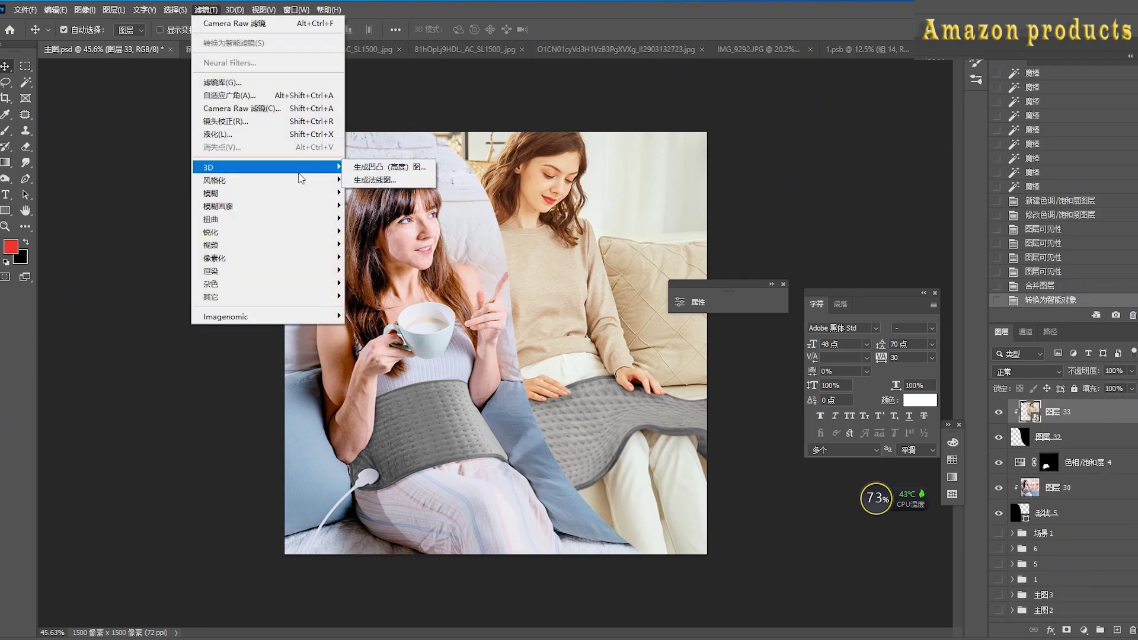
{"action": "left_click", "coordinate": [262, 111]}
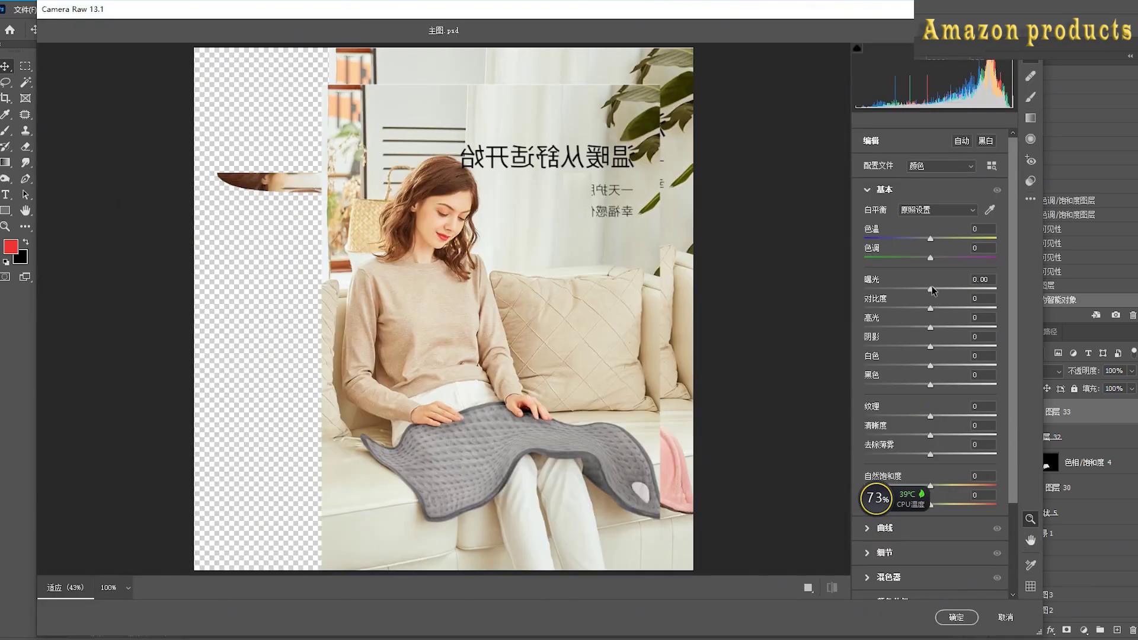
{"action": "left_click_drag", "start_coordinate": [929, 239], "coordinate": [927, 242]}
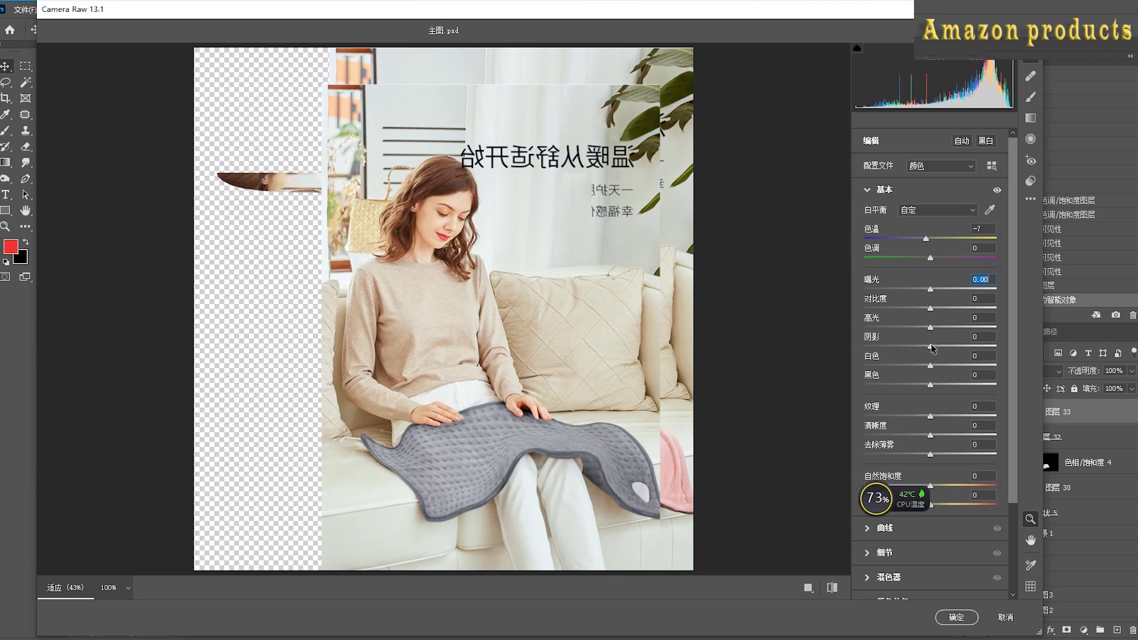
{"action": "mouse_move", "coordinate": [930, 347]}
{"action": "left_mouse_down"}
{"action": "mouse_move", "coordinate": [925, 385]}
{"action": "mouse_move", "coordinate": [932, 328]}
{"action": "left_mouse_up"}
{"action": "left_click_drag", "start_coordinate": [930, 417], "coordinate": [935, 457]}
{"action": "left_click", "coordinate": [956, 617]}
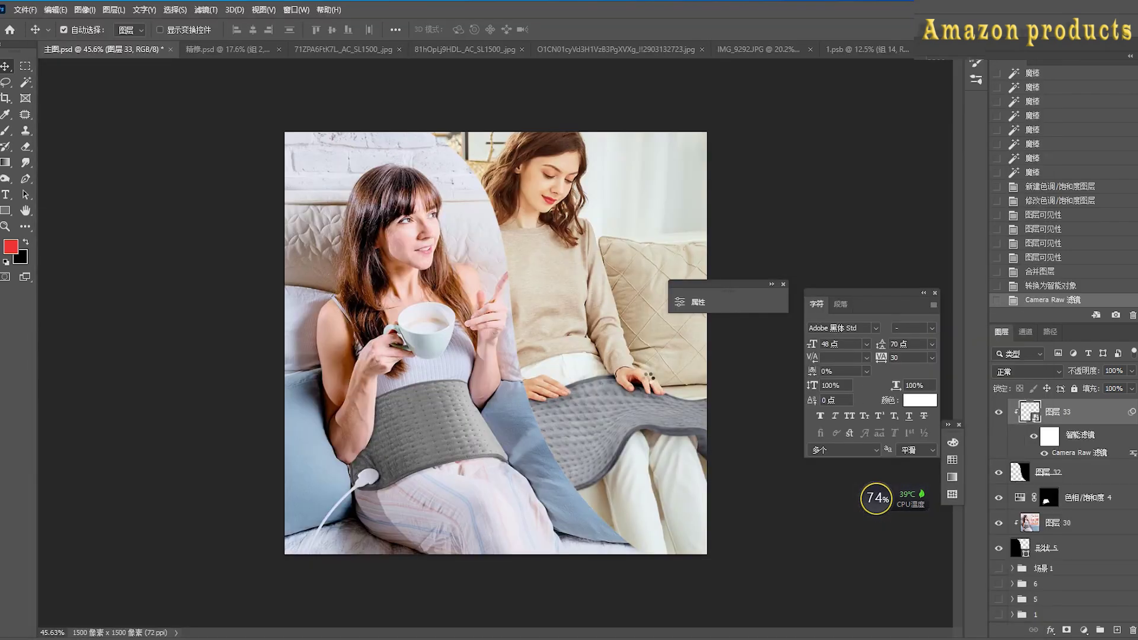
Step back and forth through the history to compare 图层 33 before and after the Camera Raw filter
{"action": "left_click", "coordinate": [1063, 290]}
{"action": "left_click", "coordinate": [1062, 301]}
{"action": "left_click", "coordinate": [1061, 289]}
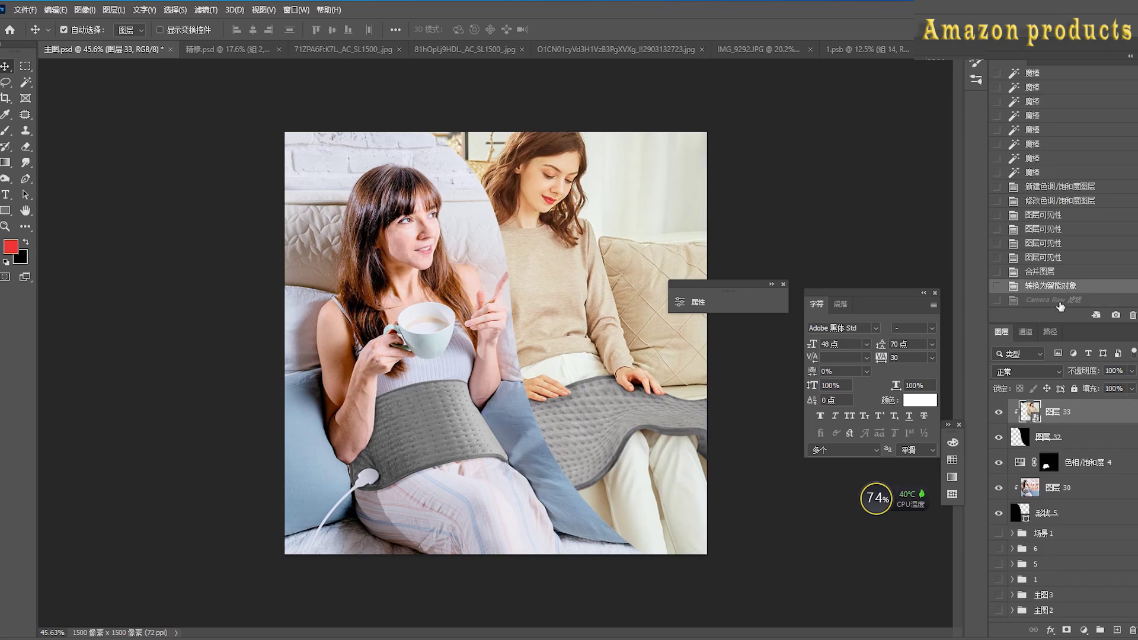
{"action": "left_click", "coordinate": [1059, 303]}
{"action": "left_click", "coordinate": [1059, 291]}
{"action": "left_click", "coordinate": [1060, 300]}
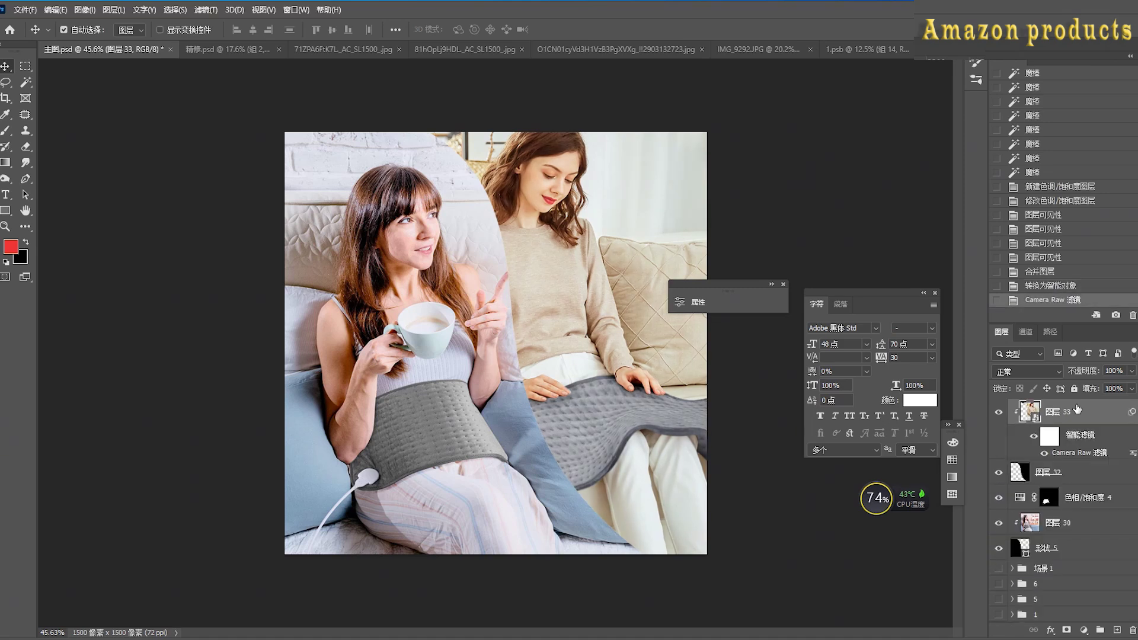
Set the temperature of 图层 33's Camera Raw filter to -2 and compare the layer with its smart filters off and on
{"action": "double_click", "coordinate": [1074, 452]}
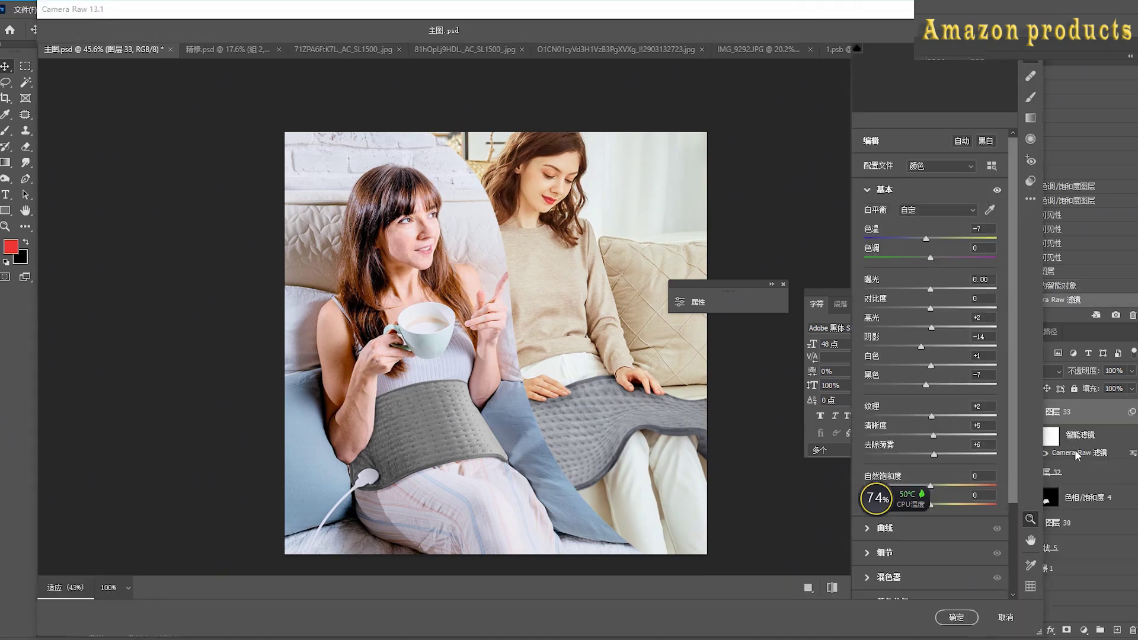
{"action": "left_click", "coordinate": [929, 238]}
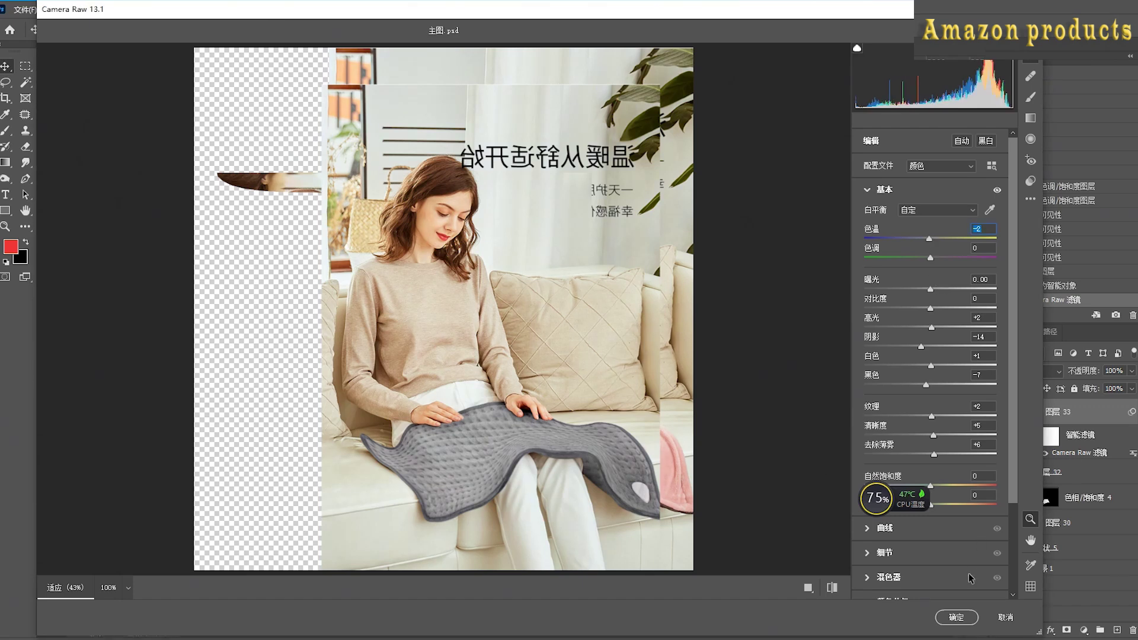
{"action": "left_click", "coordinate": [956, 617]}
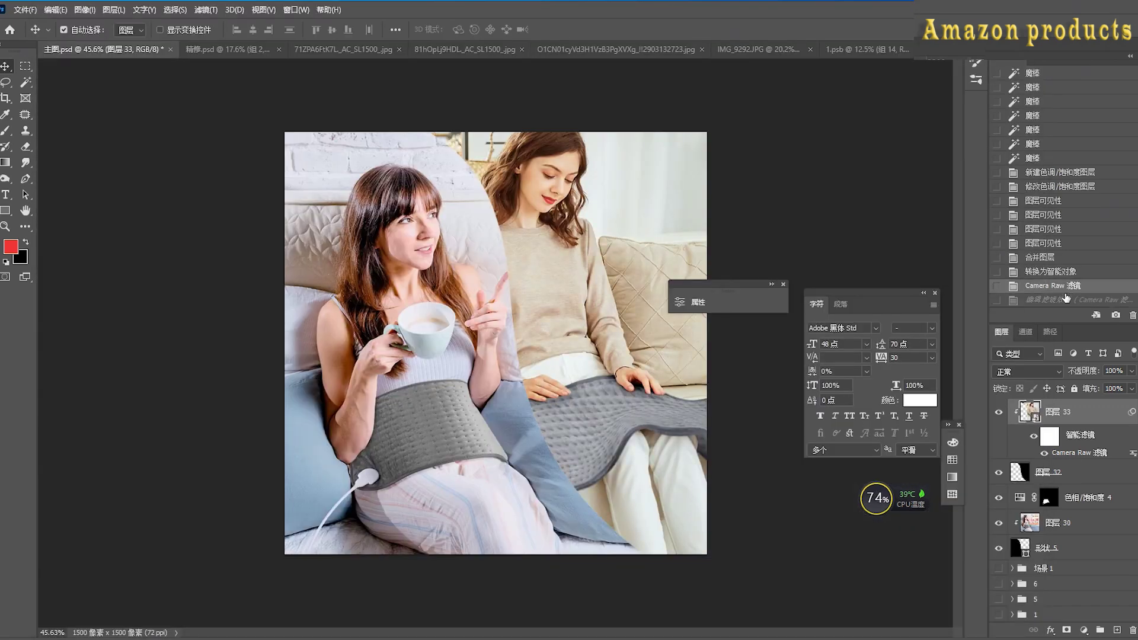
{"action": "left_click", "coordinate": [1033, 437]}
{"action": "left_click", "coordinate": [1034, 436]}
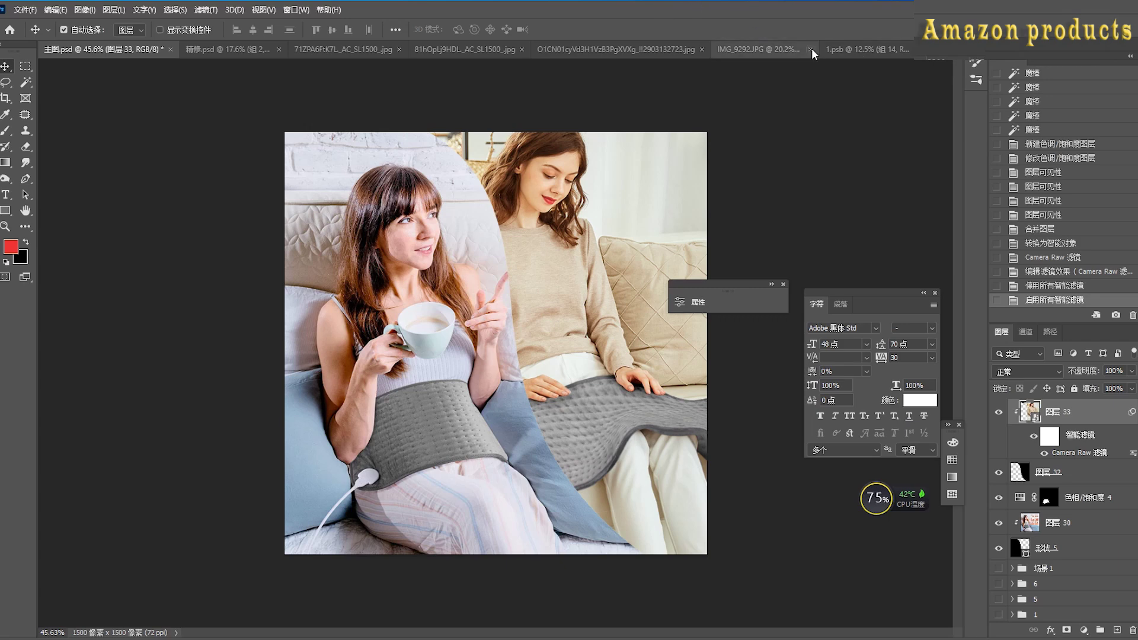
Switch to the O1CN01cyVd3H1VzB3PgXVXg_!!2903132723.jpg document holding the woman and gray pad composite
{"action": "left_click", "coordinate": [759, 49]}
{"action": "left_click", "coordinate": [631, 48]}
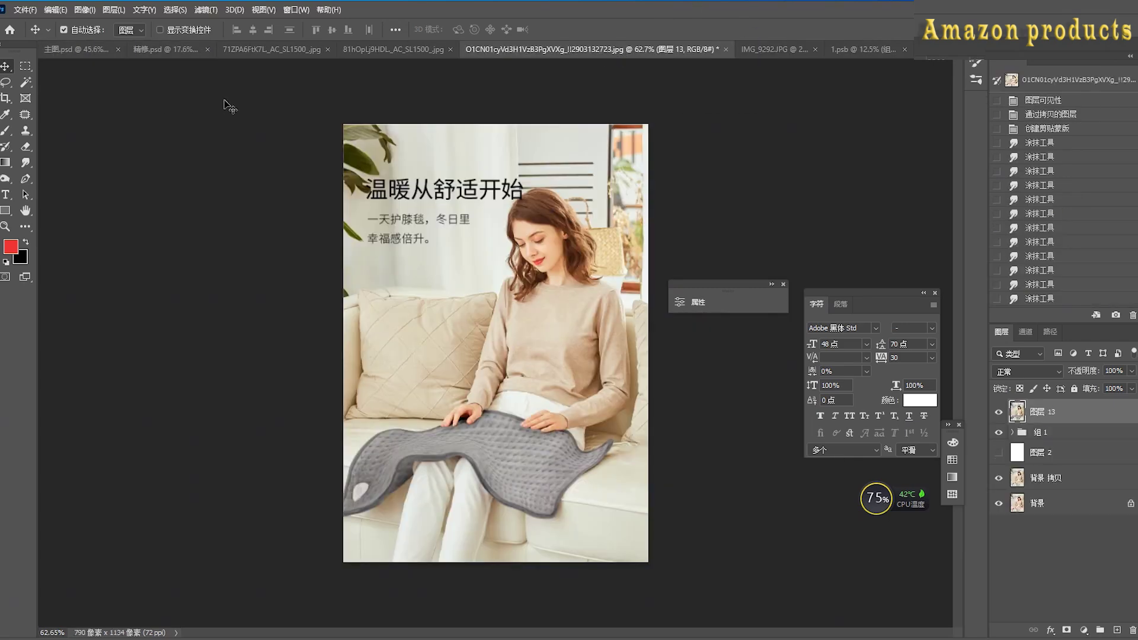